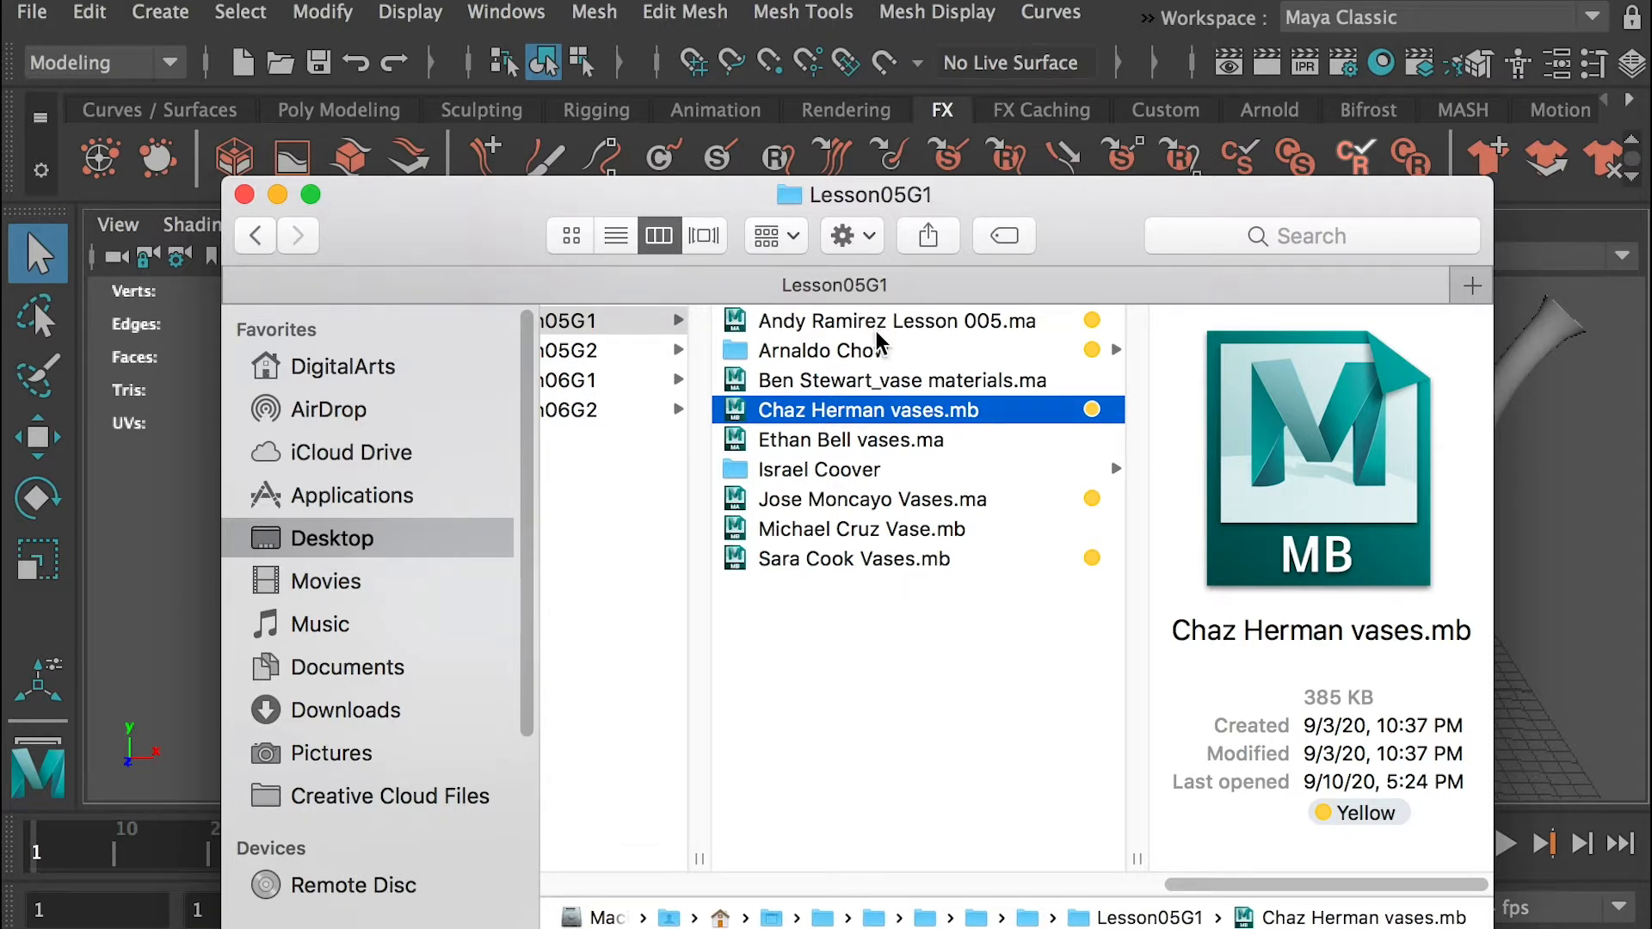
Open the first .ma vase scene in the Lesson05G1 folder without saving the current scene
{"action": "left_click", "coordinate": [827, 323]}
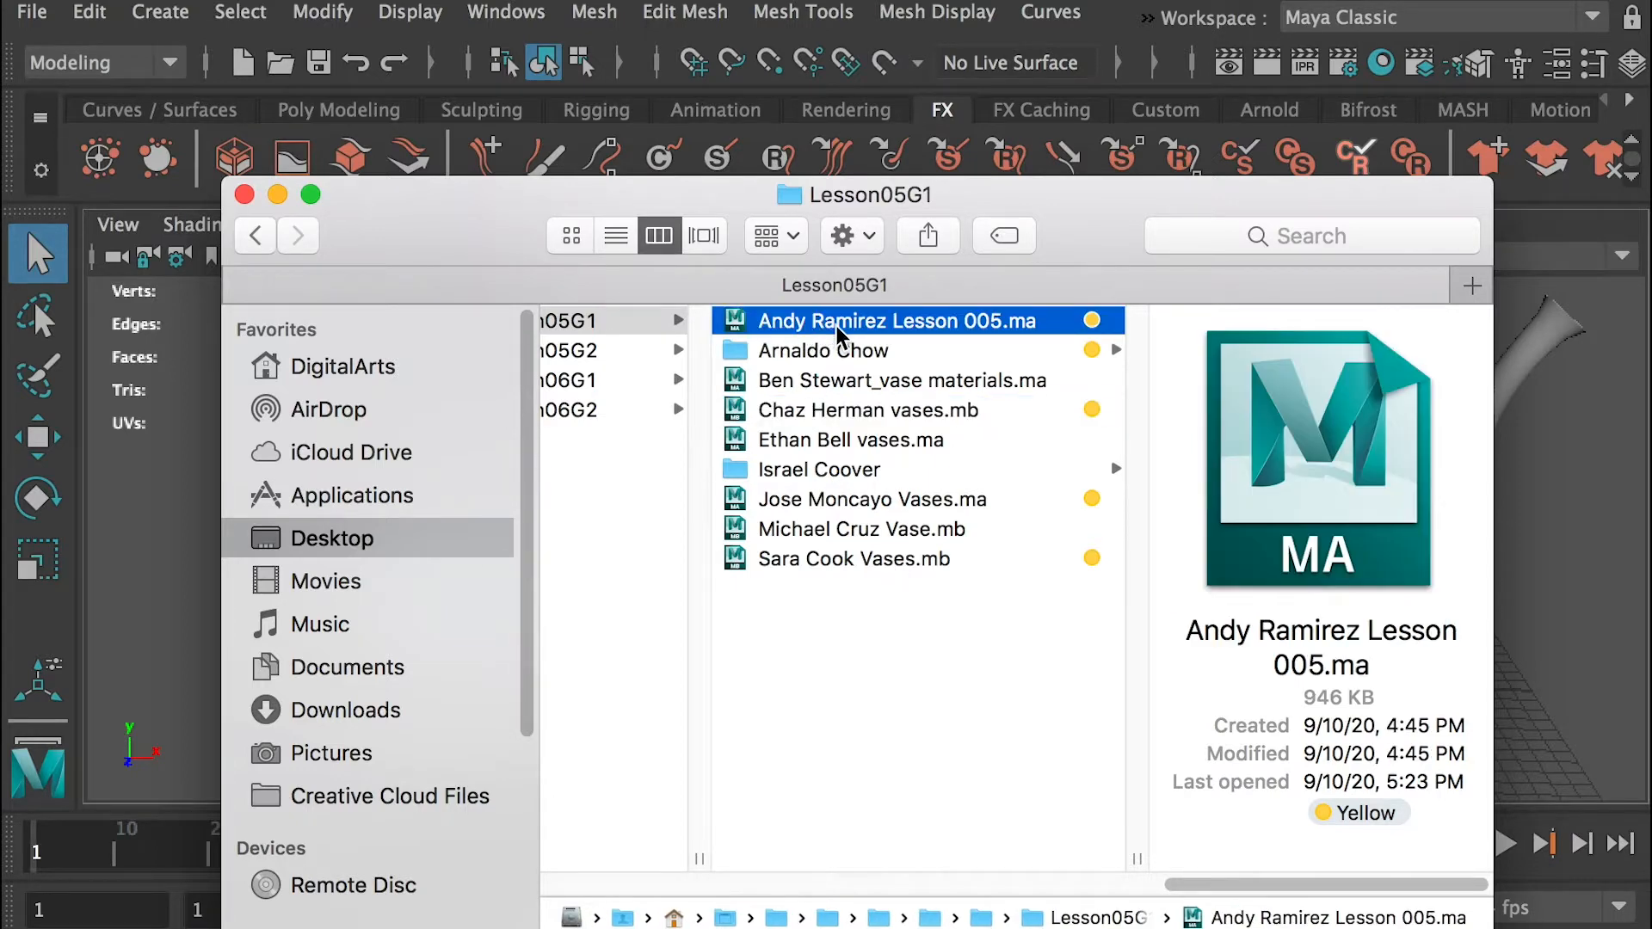
{"action": "double_click", "coordinate": [837, 329]}
{"action": "left_click", "coordinate": [1183, 717]}
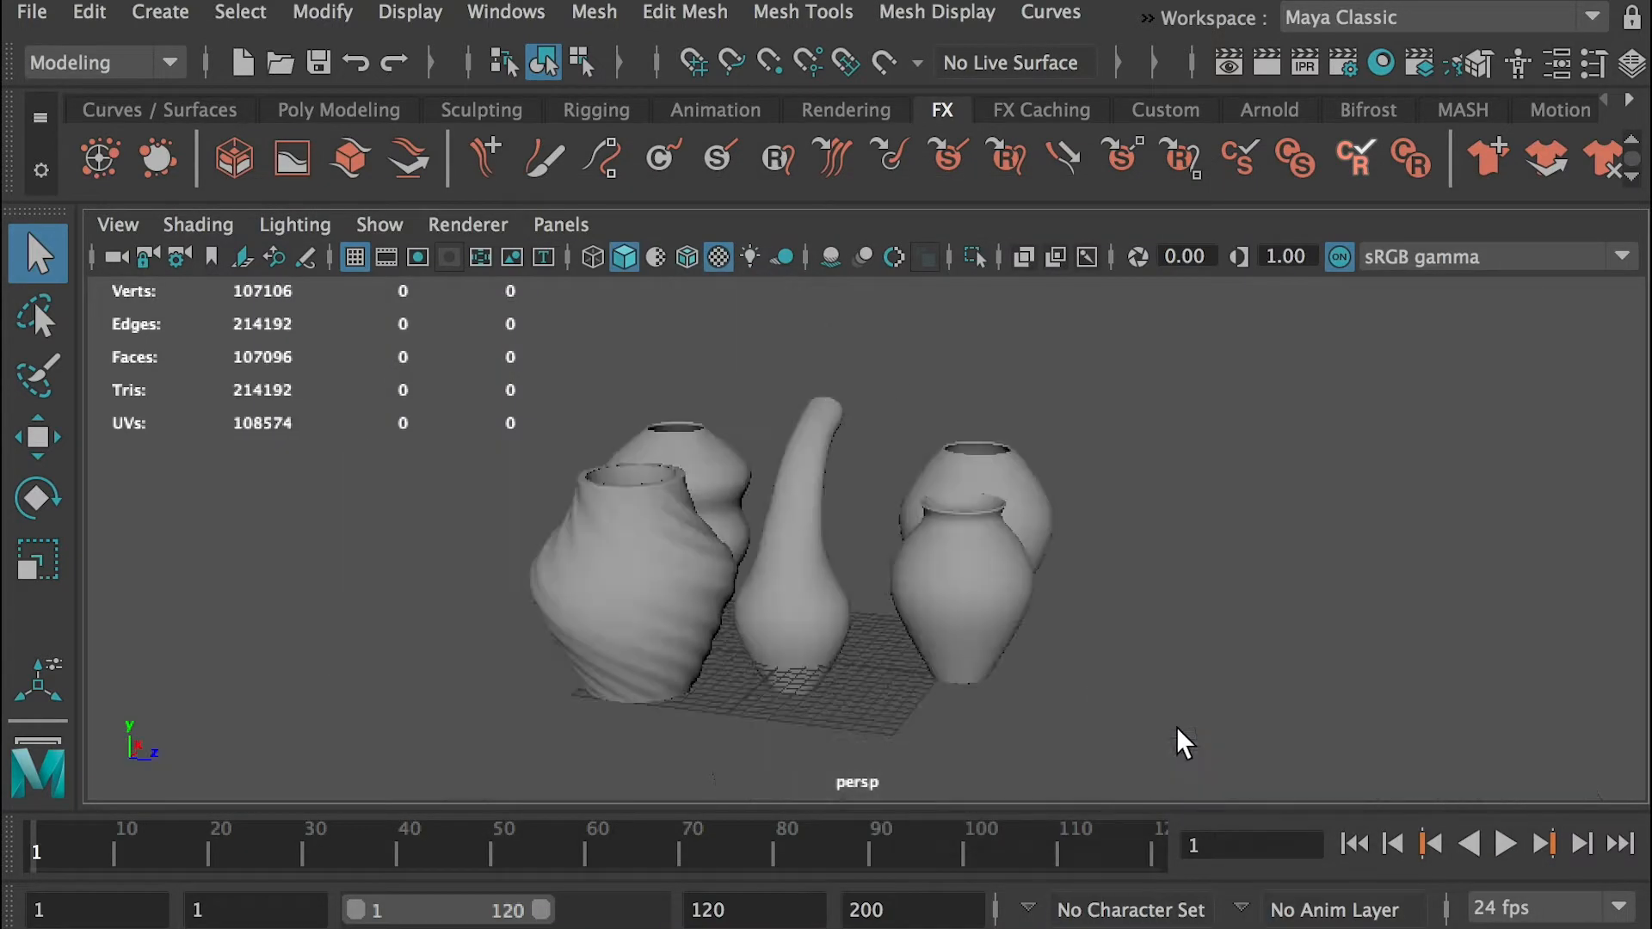
Examine the five vases from several angles, selecting individual ones to check their wireframes and openings
{"action": "right_click_drag", "start_coordinate": [847, 509], "coordinate": [886, 611], "text": "alt"}
{"action": "left_click_drag", "start_coordinate": [885, 612], "coordinate": [861, 676], "text": "alt"}
{"action": "middle_click_drag", "start_coordinate": [676, 647], "coordinate": [789, 407], "text": "alt"}
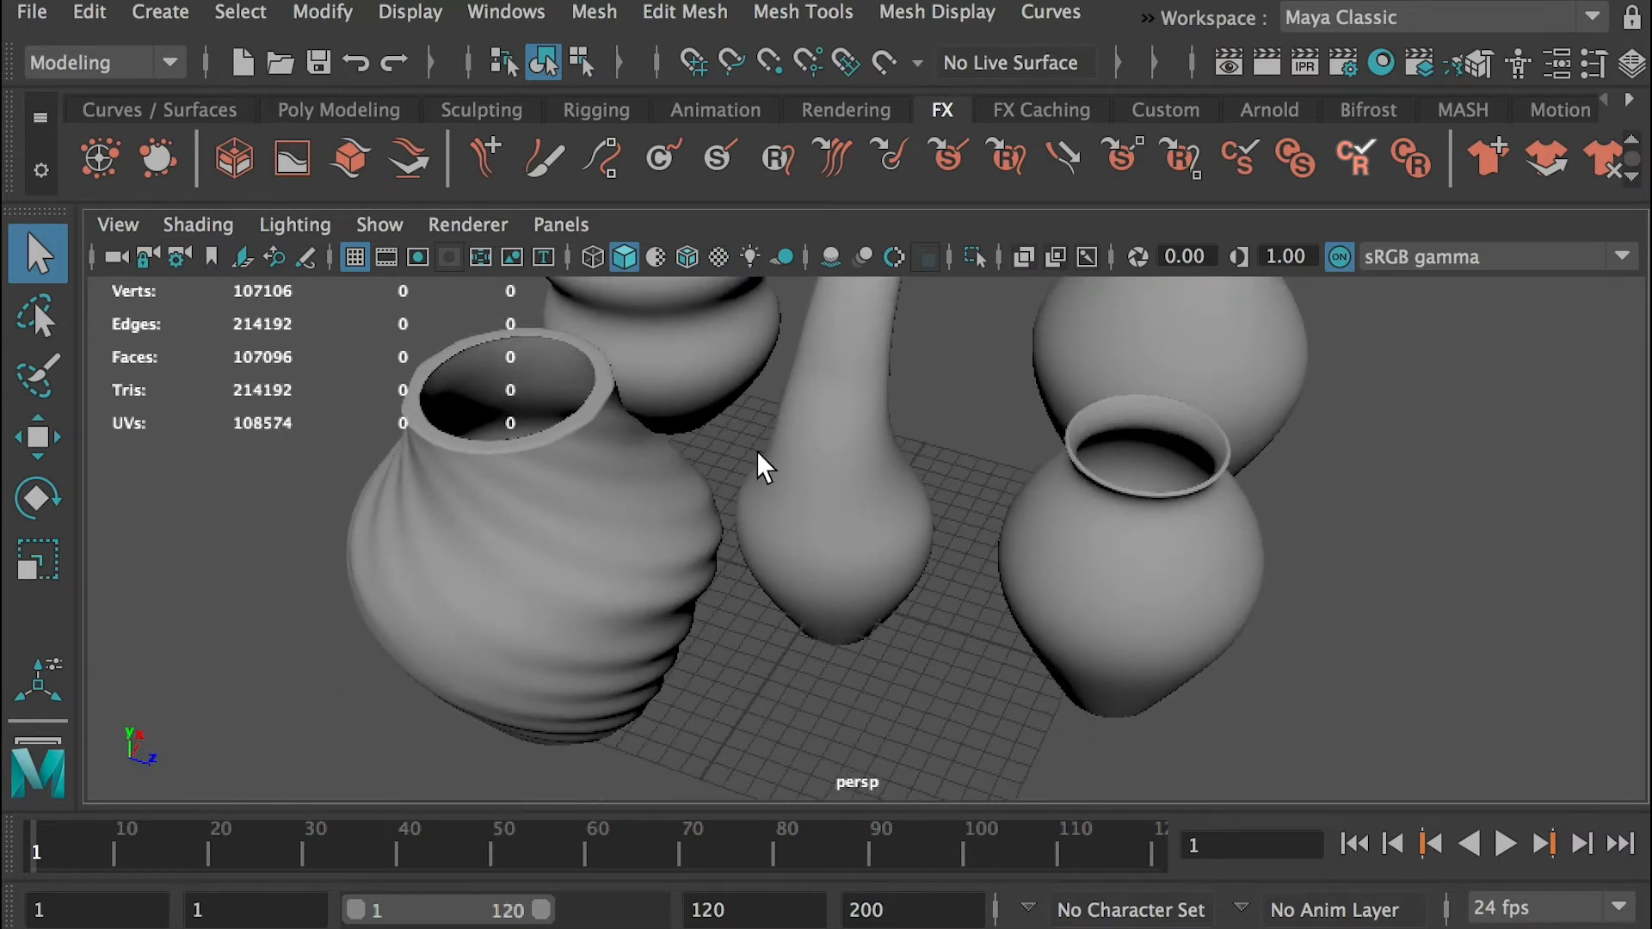
{"action": "left_click", "coordinate": [638, 533]}
{"action": "left_click_drag", "start_coordinate": [768, 479], "coordinate": [804, 520], "text": "alt"}
{"action": "left_click", "coordinate": [803, 520]}
{"action": "left_click_drag", "start_coordinate": [1092, 560], "coordinate": [792, 602], "text": "alt"}
{"action": "left_click", "coordinate": [793, 602]}
{"action": "left_click_drag", "start_coordinate": [944, 517], "coordinate": [678, 616], "text": "alt"}
{"action": "left_click", "coordinate": [848, 600]}
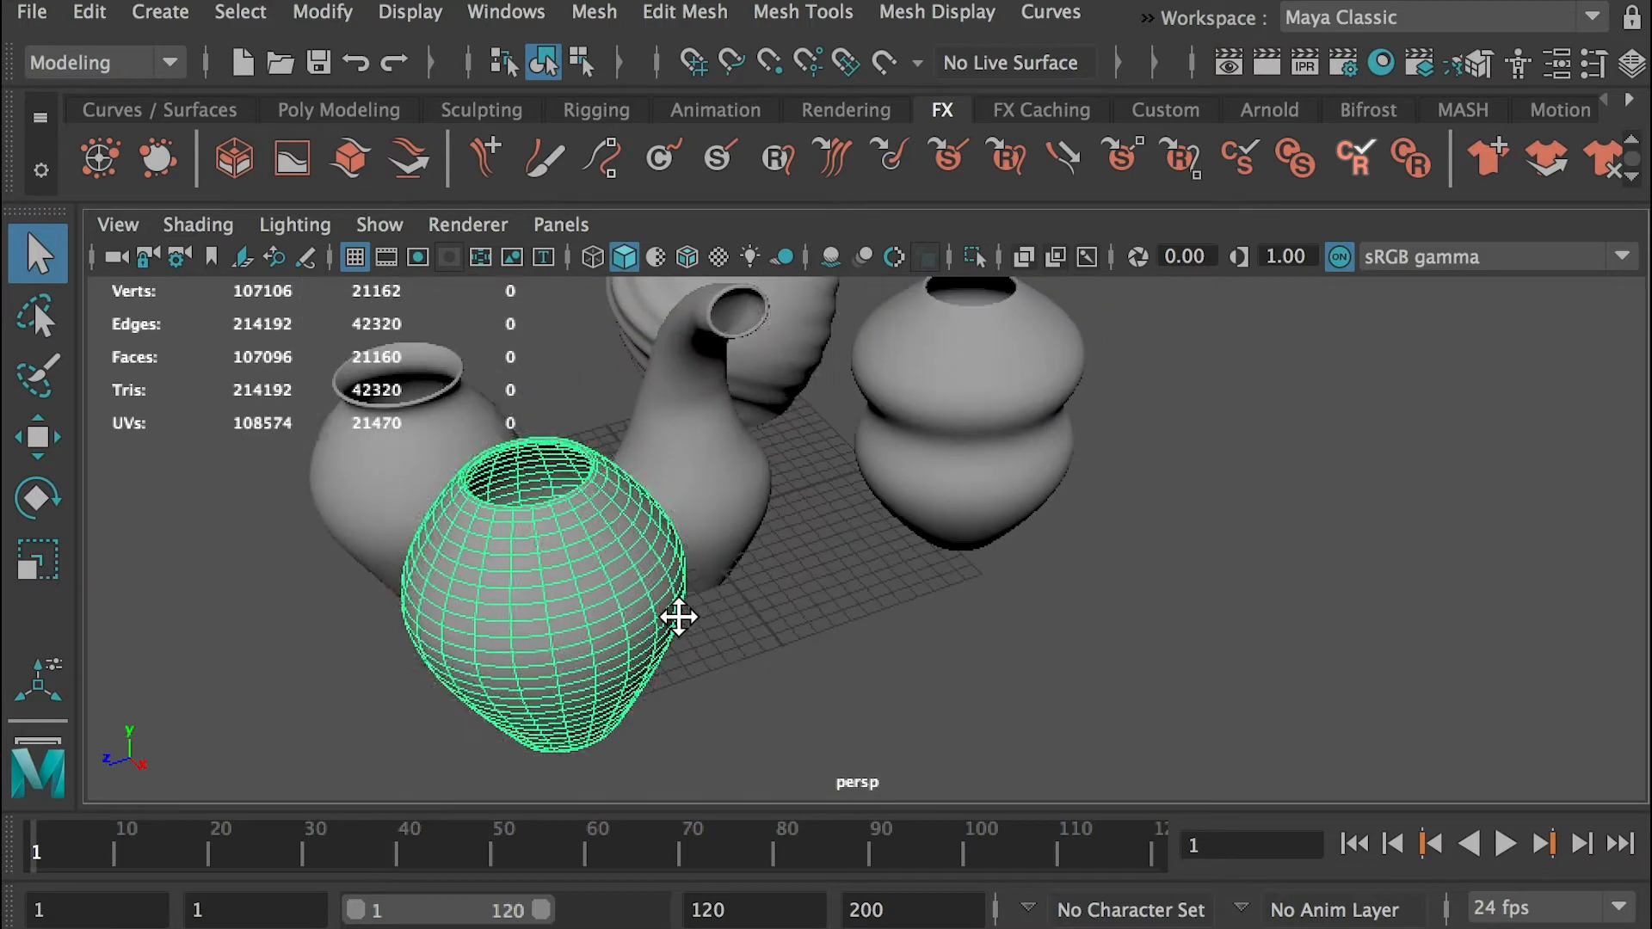
{"action": "left_click", "coordinate": [719, 405]}
{"action": "middle_click_drag", "start_coordinate": [796, 438], "coordinate": [838, 571], "text": "alt"}
{"action": "left_click", "coordinate": [822, 564]}
{"action": "right_click_drag", "start_coordinate": [720, 498], "coordinate": [843, 585], "text": "alt"}
{"action": "left_click_drag", "start_coordinate": [842, 585], "coordinate": [1035, 457], "text": "alt"}
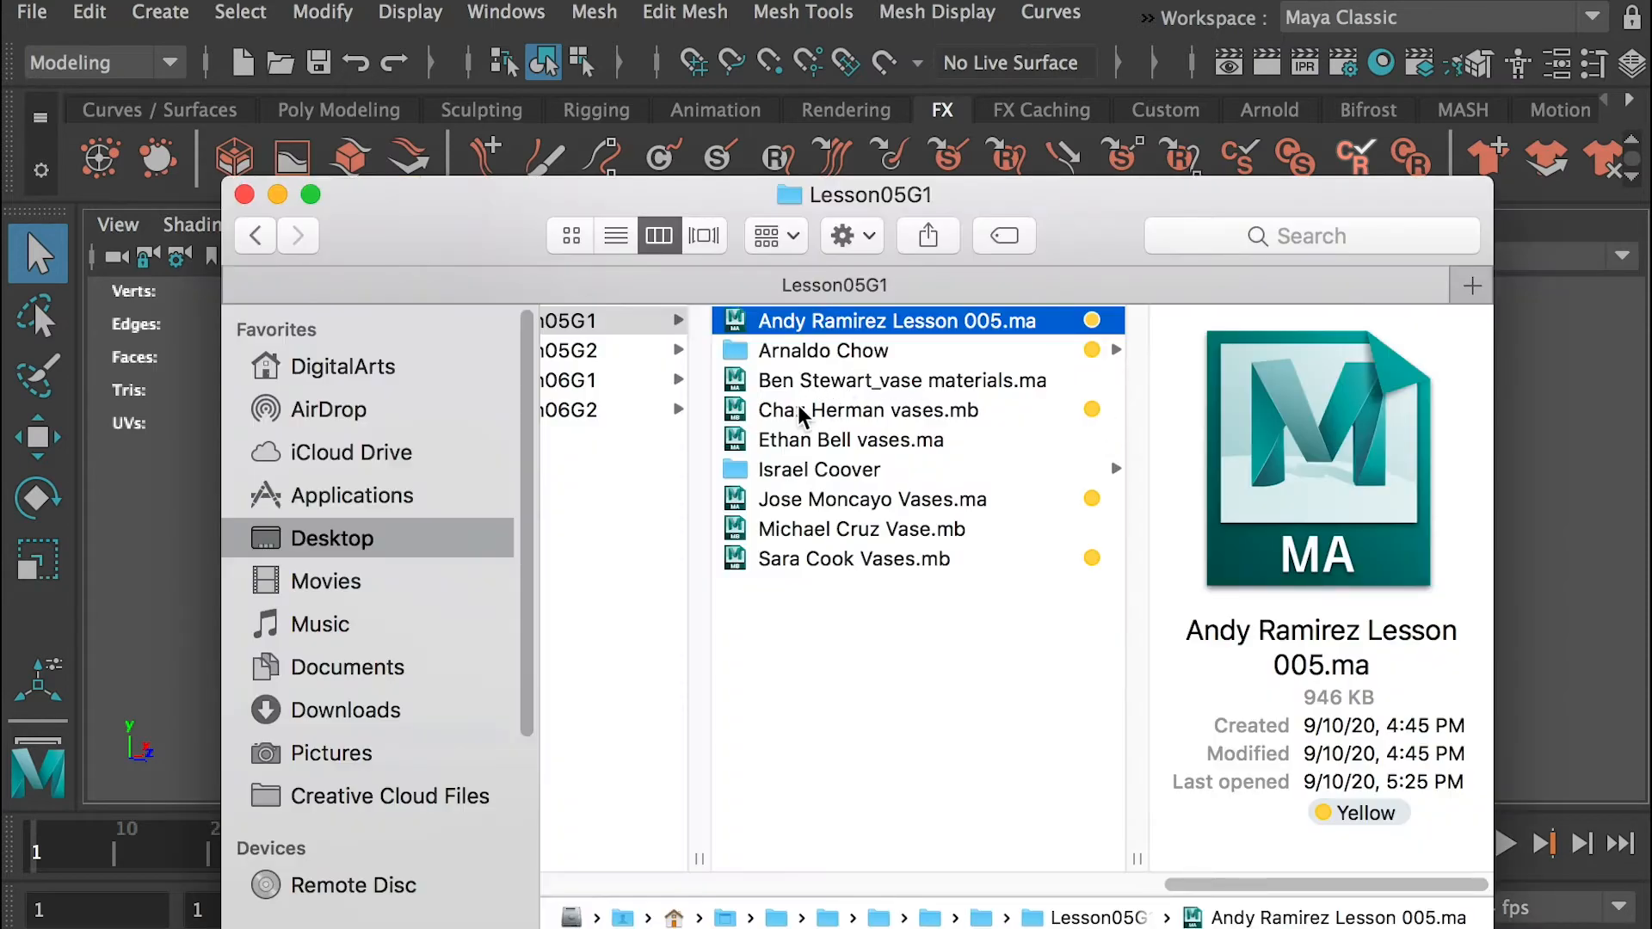
Open the first .mb vase scene in Lesson05G1 without saving the current one, and examine the twisted vase's wireframe
{"action": "double_click", "coordinate": [796, 419]}
{"action": "left_click", "coordinate": [1186, 716]}
{"action": "right_click_drag", "start_coordinate": [1138, 540], "coordinate": [1308, 564], "text": "alt"}
{"action": "left_click", "coordinate": [930, 534]}
{"action": "scroll", "coordinate": [929, 535], "scroll_direction": "up", "scroll_amount": 5}
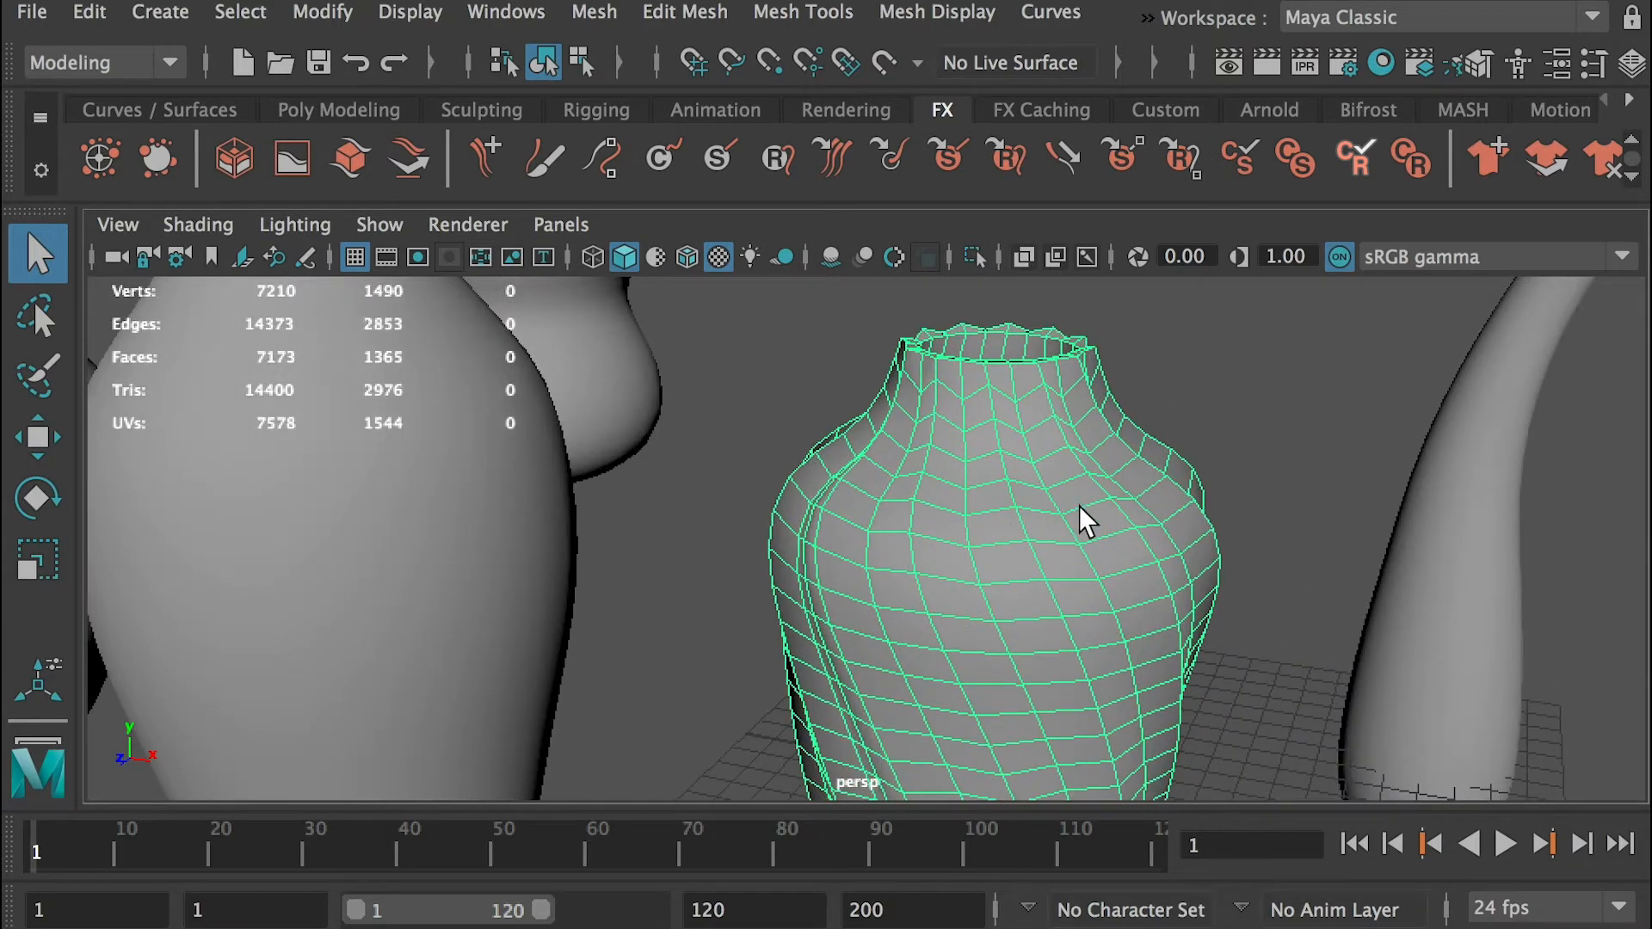
{"action": "scroll", "coordinate": [1080, 532], "scroll_direction": "down", "scroll_amount": 4}
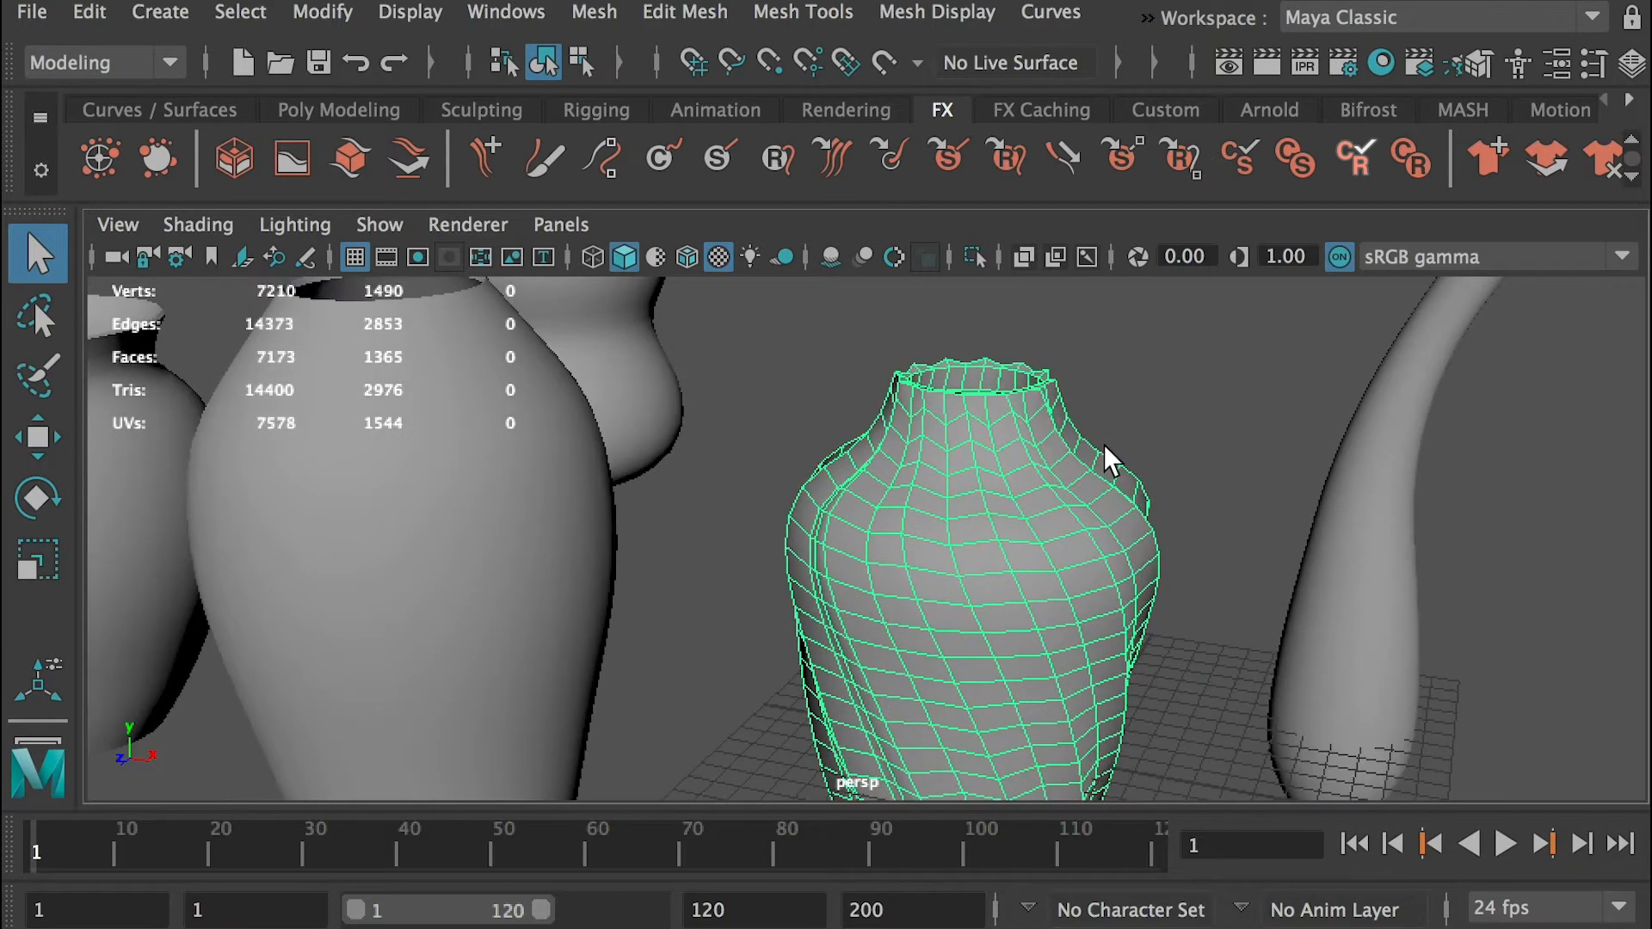
{"action": "left_click_drag", "start_coordinate": [1268, 546], "coordinate": [1173, 539], "text": "alt"}
{"action": "right_click_drag", "start_coordinate": [1173, 539], "coordinate": [878, 532], "text": "alt"}
{"action": "middle_click_drag", "start_coordinate": [878, 532], "coordinate": [981, 540], "text": "alt"}
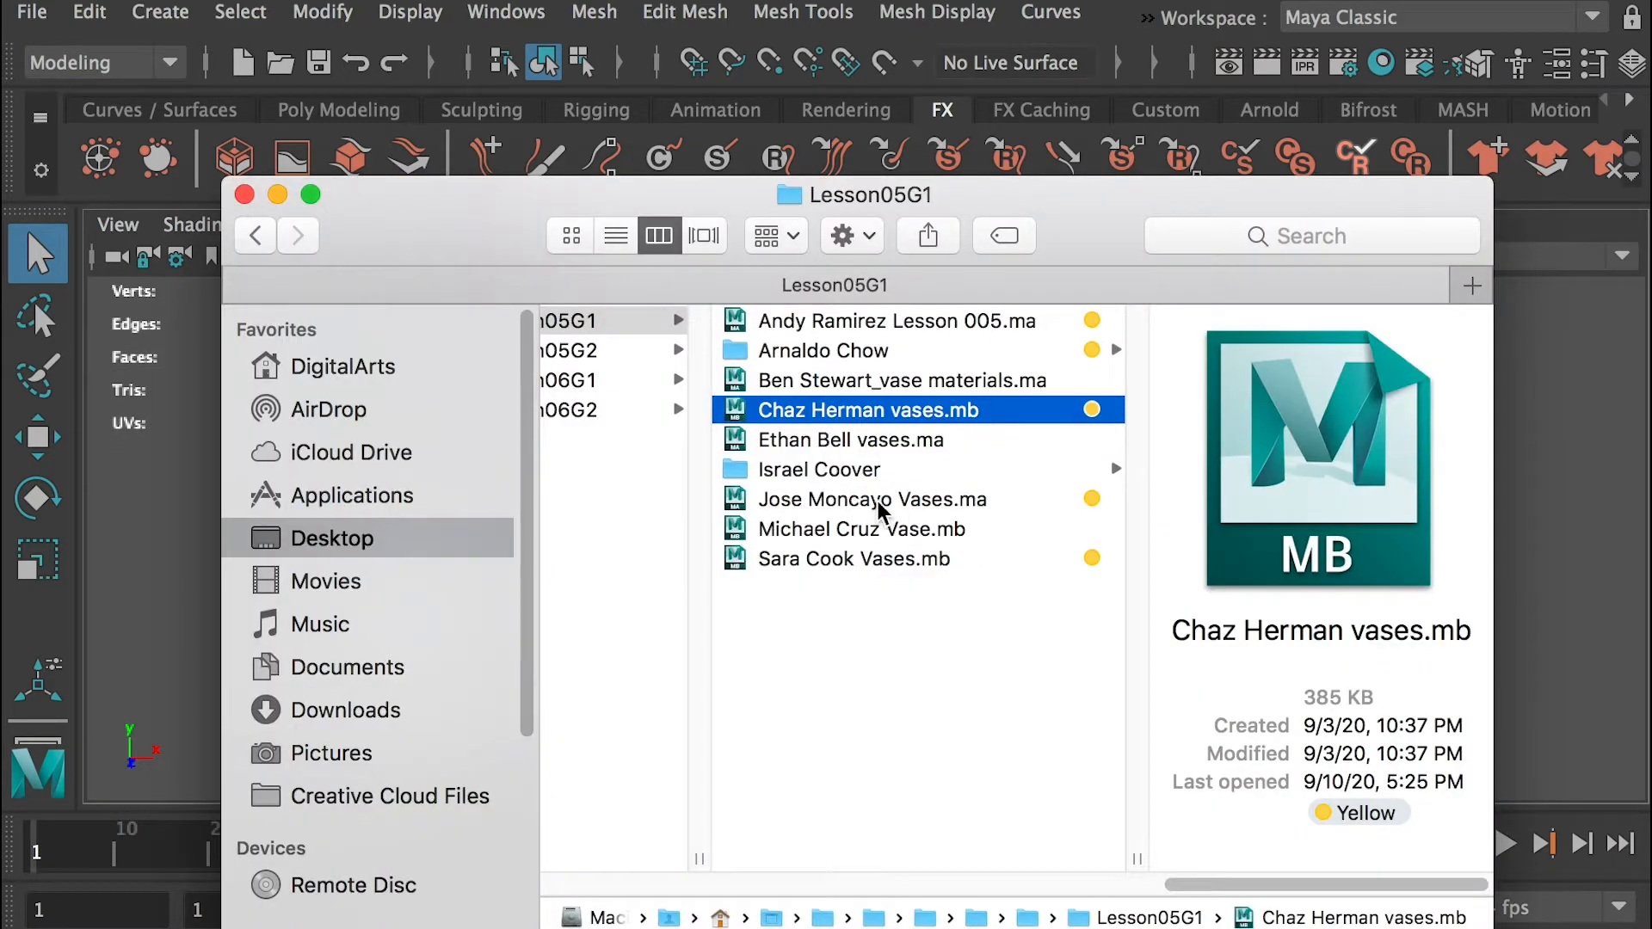
Open the last .ma vase scene in Lesson05G1, discarding changes to the current one, and examine the five vases' shapes and rims
{"action": "left_click", "coordinate": [807, 501]}
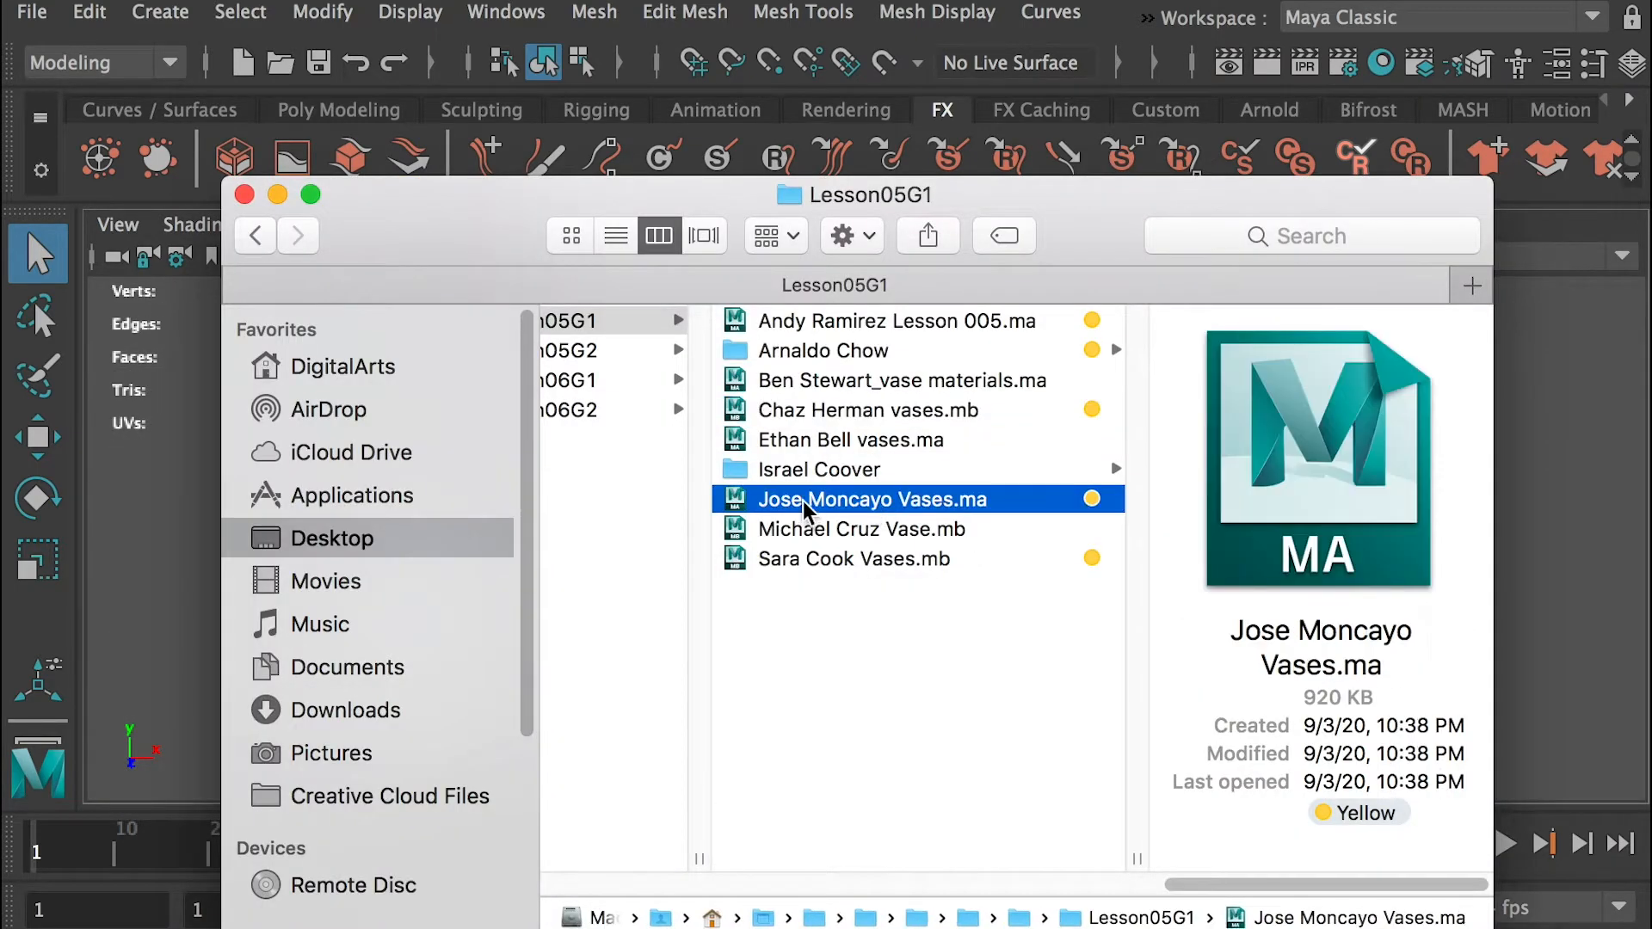
{"action": "double_click", "coordinate": [806, 501]}
{"action": "left_click", "coordinate": [1188, 719]}
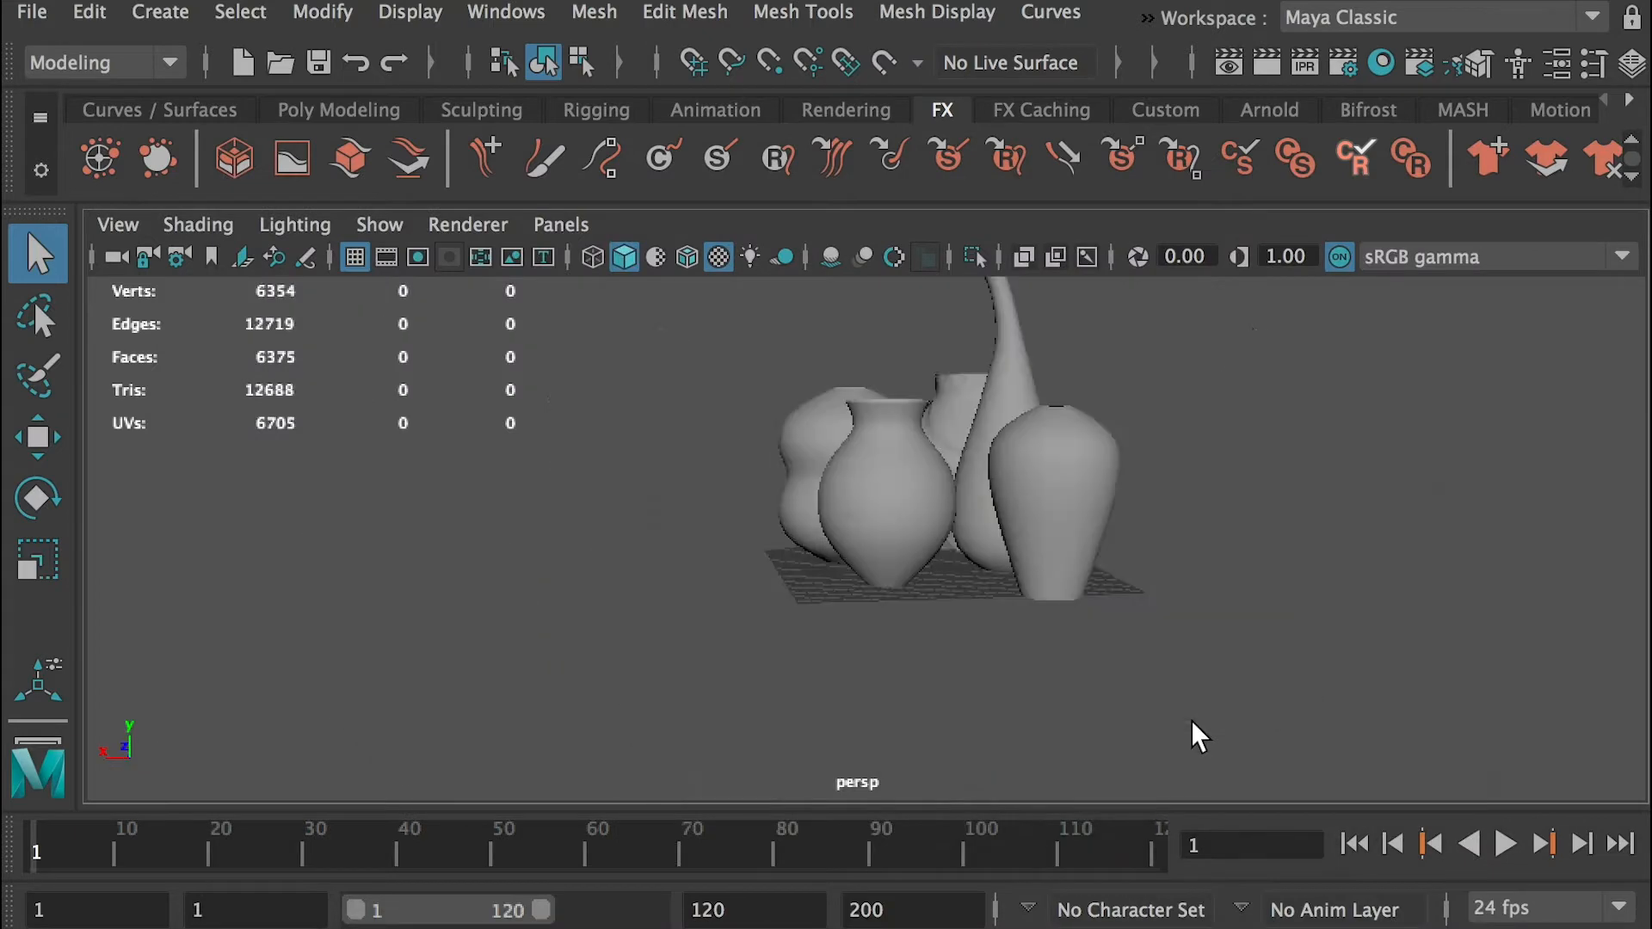
{"action": "scroll", "coordinate": [981, 435], "scroll_direction": "up", "scroll_amount": 4}
{"action": "left_click_drag", "start_coordinate": [912, 470], "coordinate": [1047, 511], "text": "alt"}
{"action": "middle_click_drag", "start_coordinate": [813, 512], "coordinate": [1014, 779], "text": "alt"}
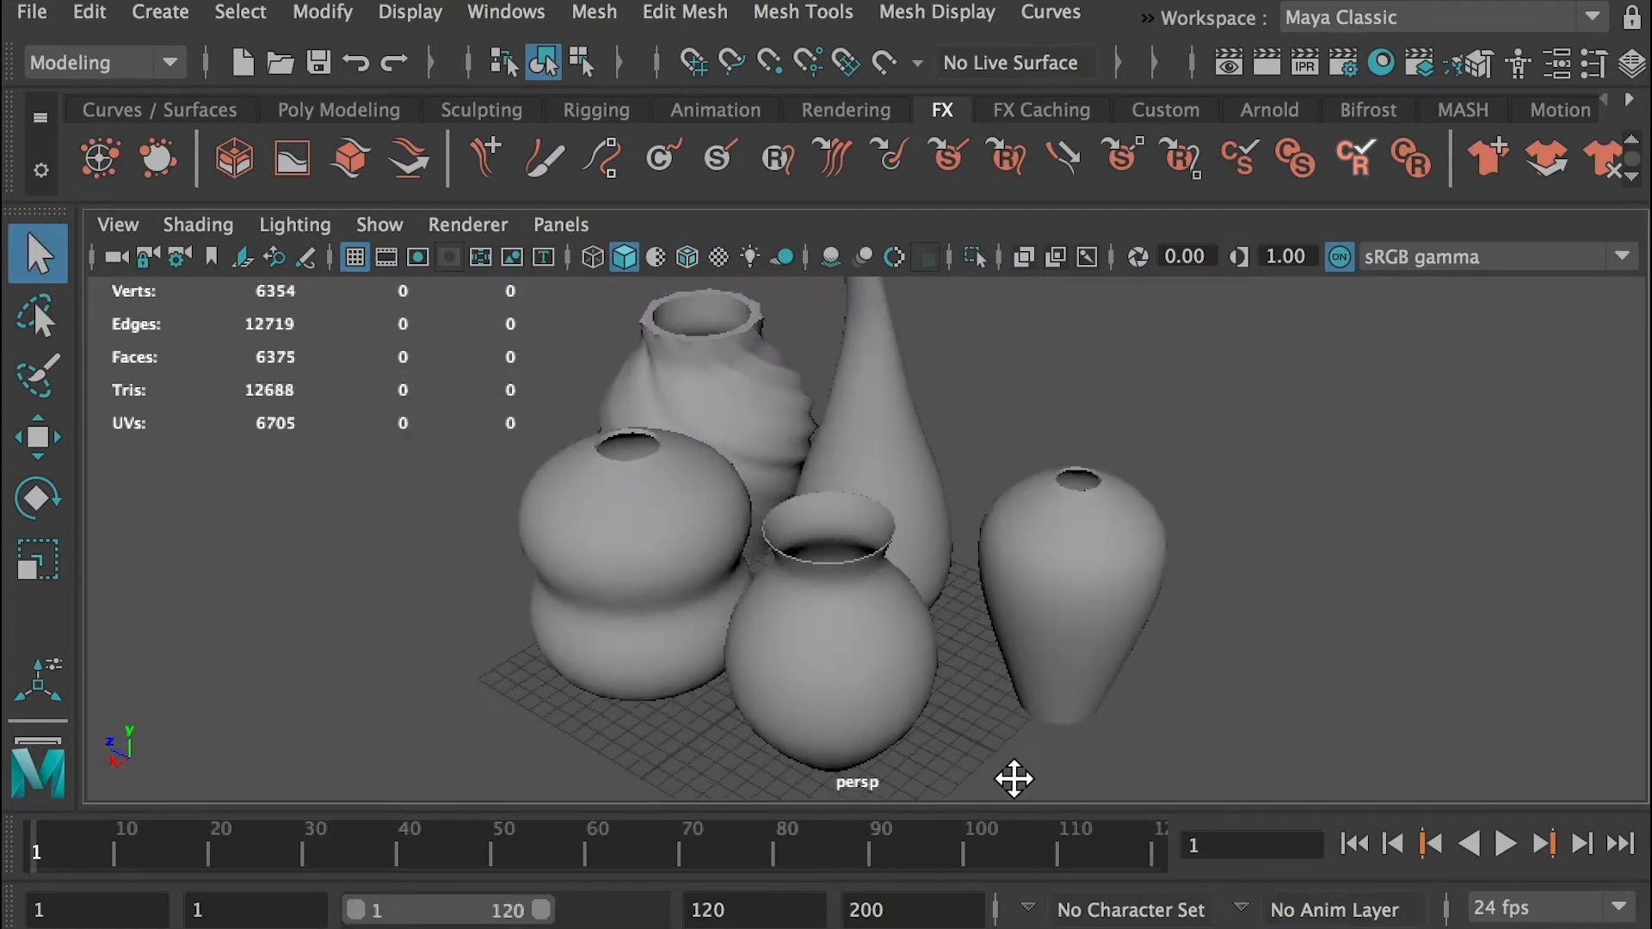
{"action": "middle_click_drag", "start_coordinate": [818, 436], "coordinate": [796, 570], "text": "alt"}
{"action": "left_click", "coordinate": [1029, 651]}
{"action": "left_click", "coordinate": [998, 518]}
{"action": "scroll", "coordinate": [967, 620], "scroll_direction": "up", "scroll_amount": 4}
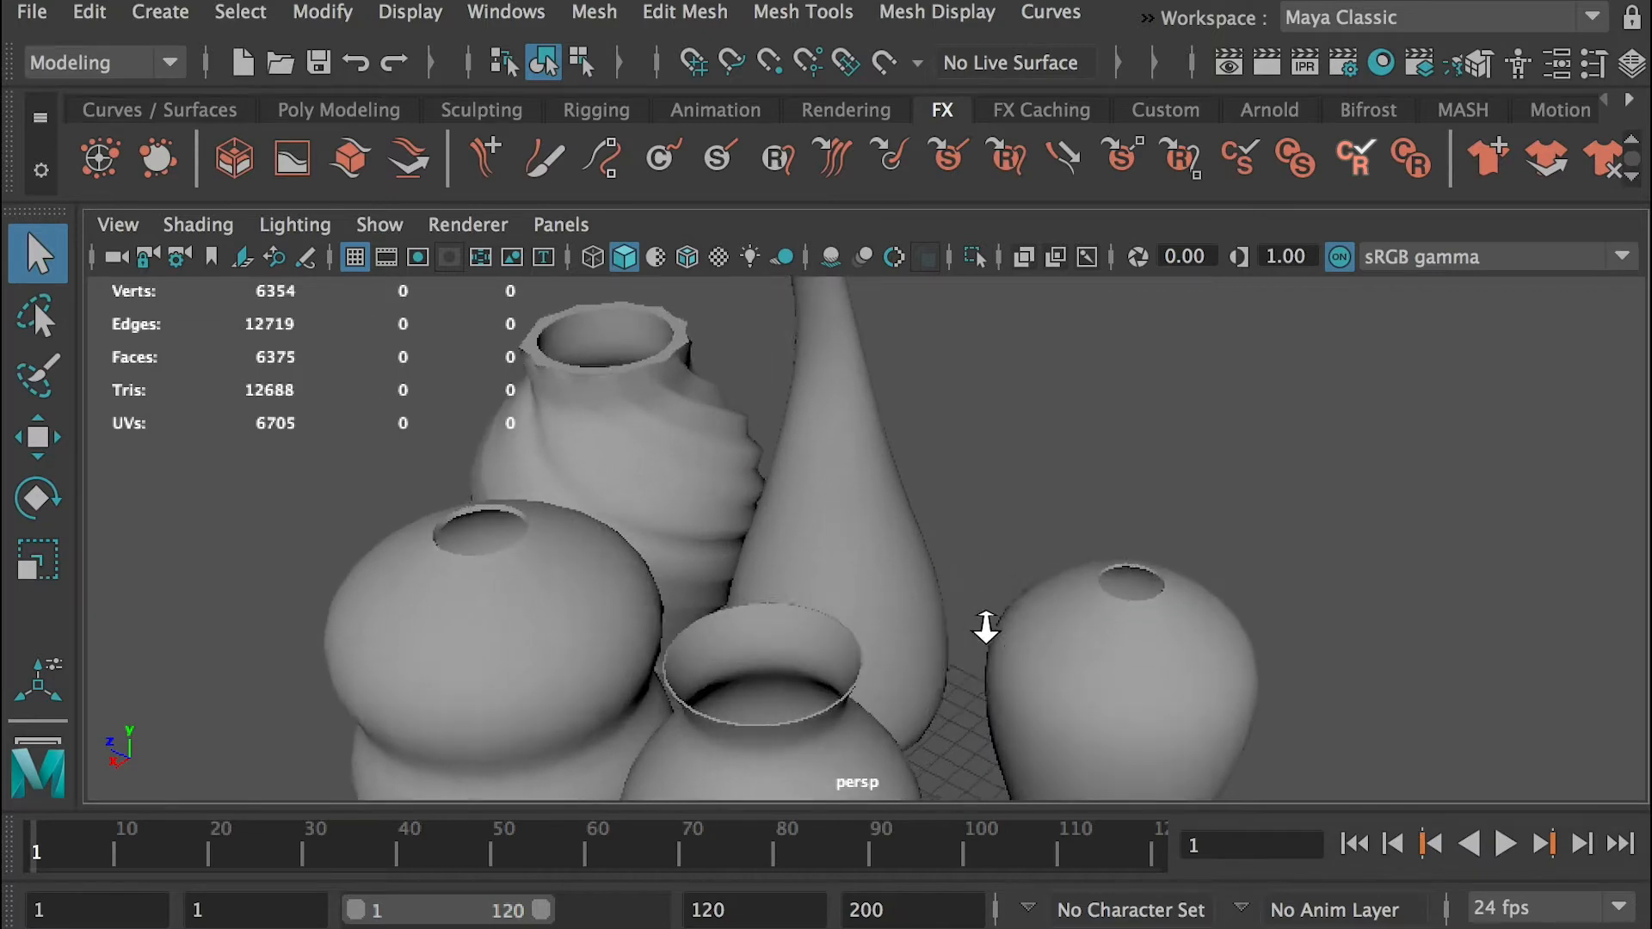
{"action": "scroll", "coordinate": [711, 464], "scroll_direction": "down", "scroll_amount": 5}
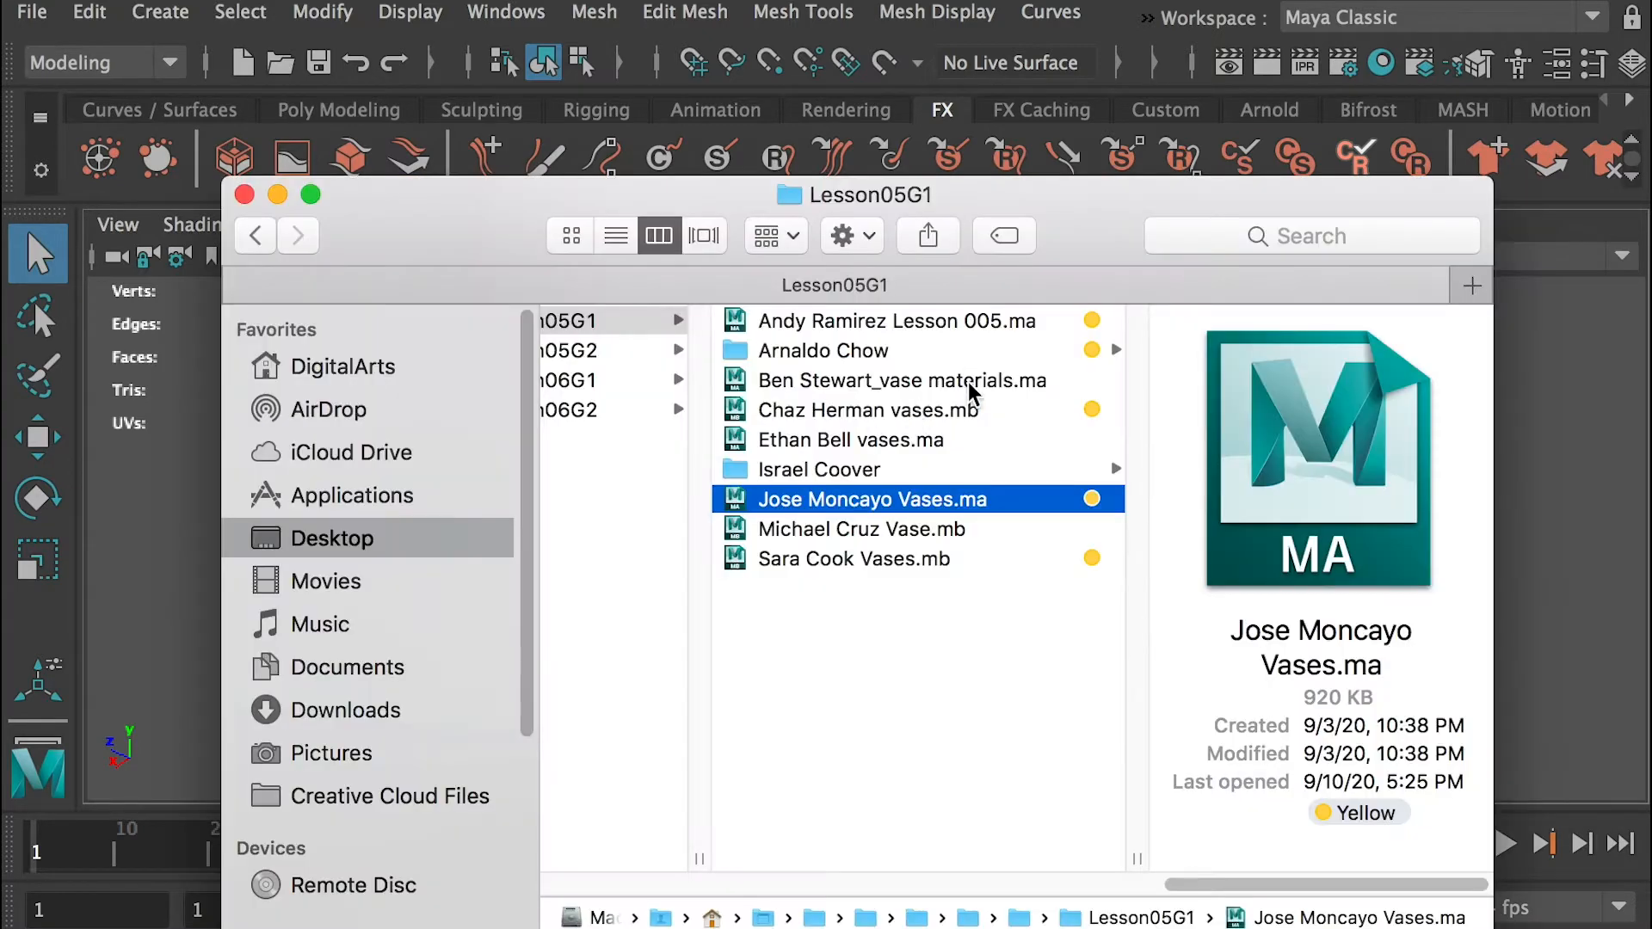
Open the last .mb vase scene in Lesson05G1 without saving, turn on textured shading, and examine the selected twisted vase
{"action": "double_click", "coordinate": [867, 560]}
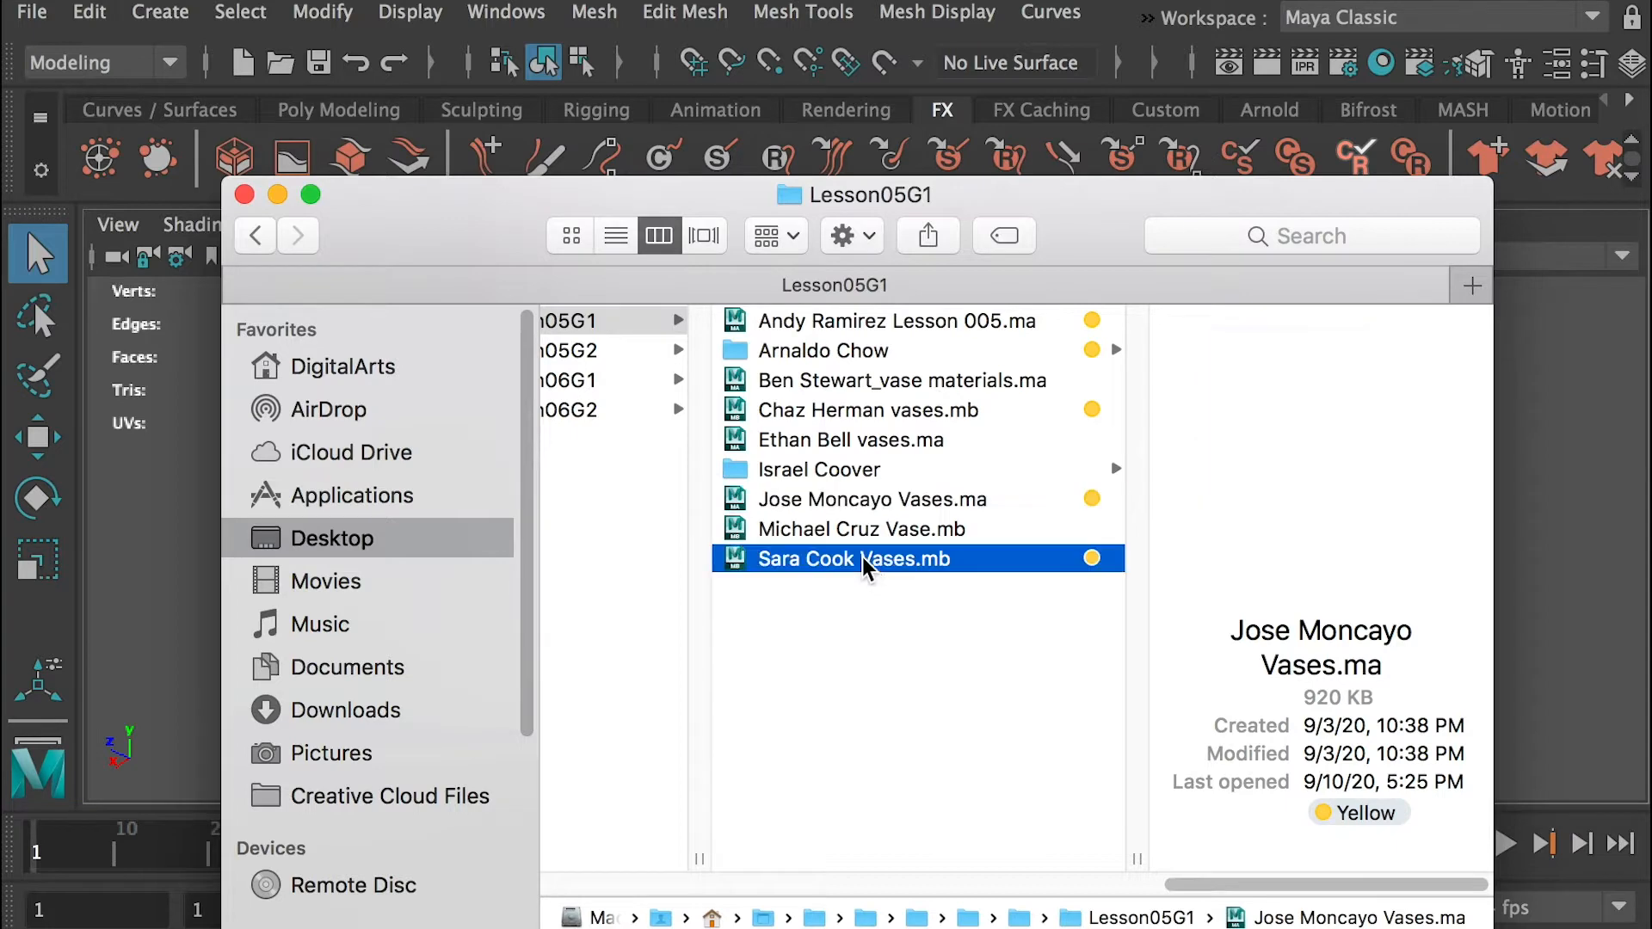
{"action": "left_click", "coordinate": [1186, 716]}
{"action": "key", "text": "6"}
{"action": "left_click_drag", "start_coordinate": [1184, 708], "coordinate": [922, 616], "text": "alt"}
{"action": "left_click", "coordinate": [1170, 600]}
{"action": "right_click_drag", "start_coordinate": [973, 550], "coordinate": [1072, 535], "text": "alt"}
{"action": "left_click_drag", "start_coordinate": [1073, 535], "coordinate": [1014, 546], "text": "alt"}
Open the Twist Tool vase scene from the yellow-tagged subfolder in Finder, discard current changes, and select the twisted vase for inspection
{"action": "key", "text": "super+Tab"}
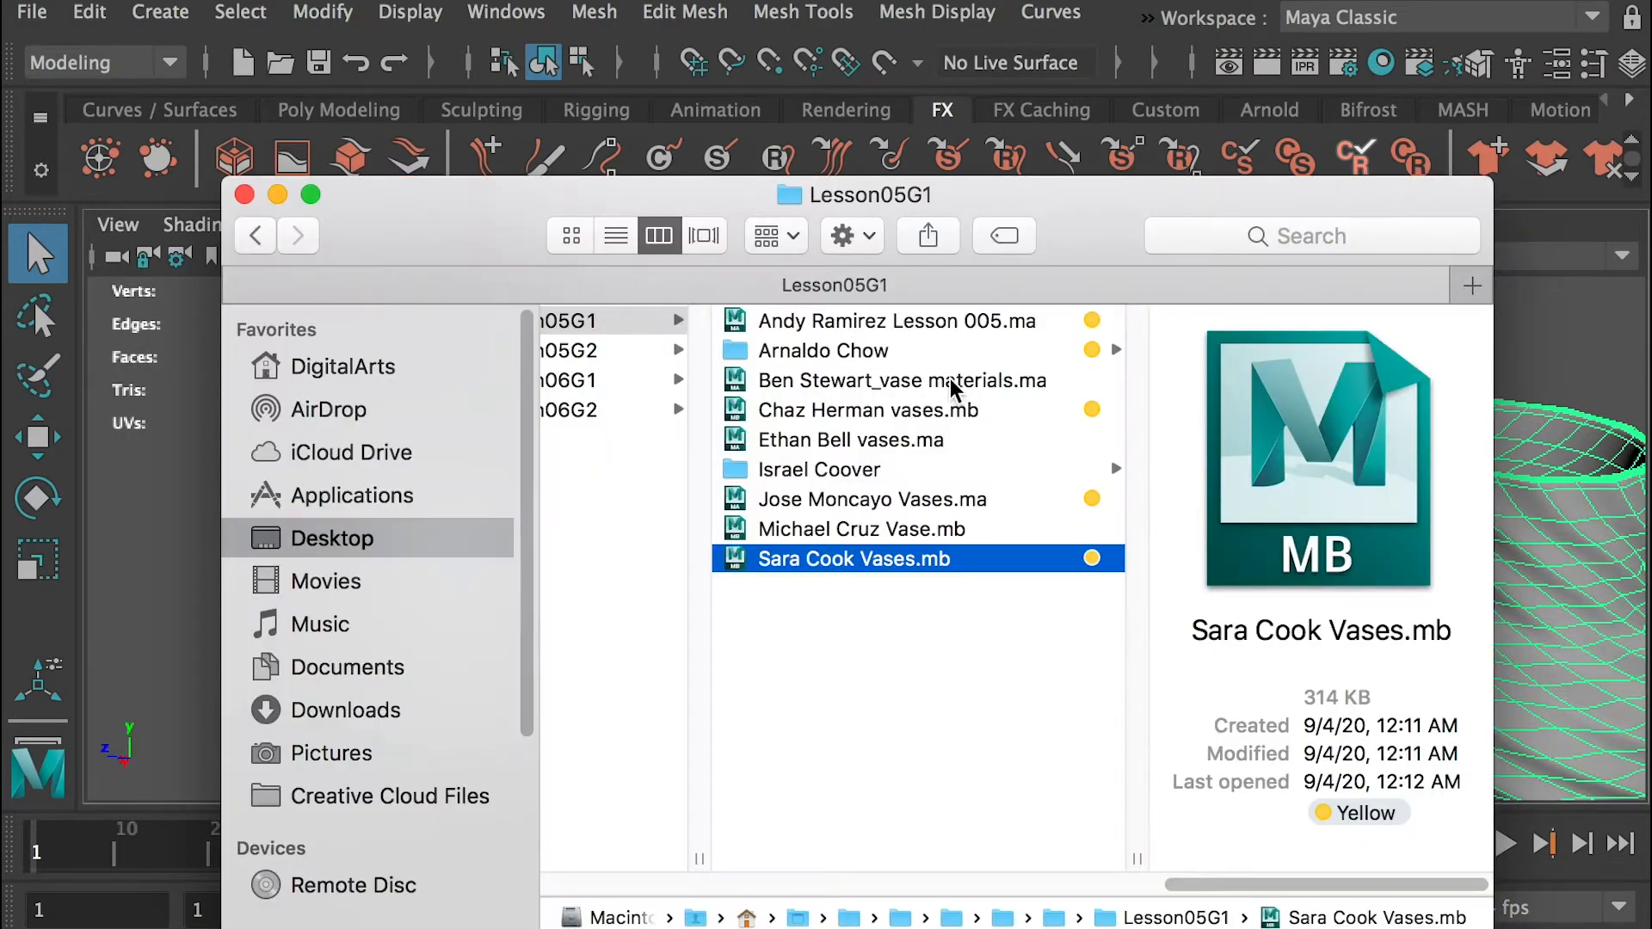
{"action": "left_click", "coordinate": [839, 353]}
{"action": "double_click", "coordinate": [1221, 331]}
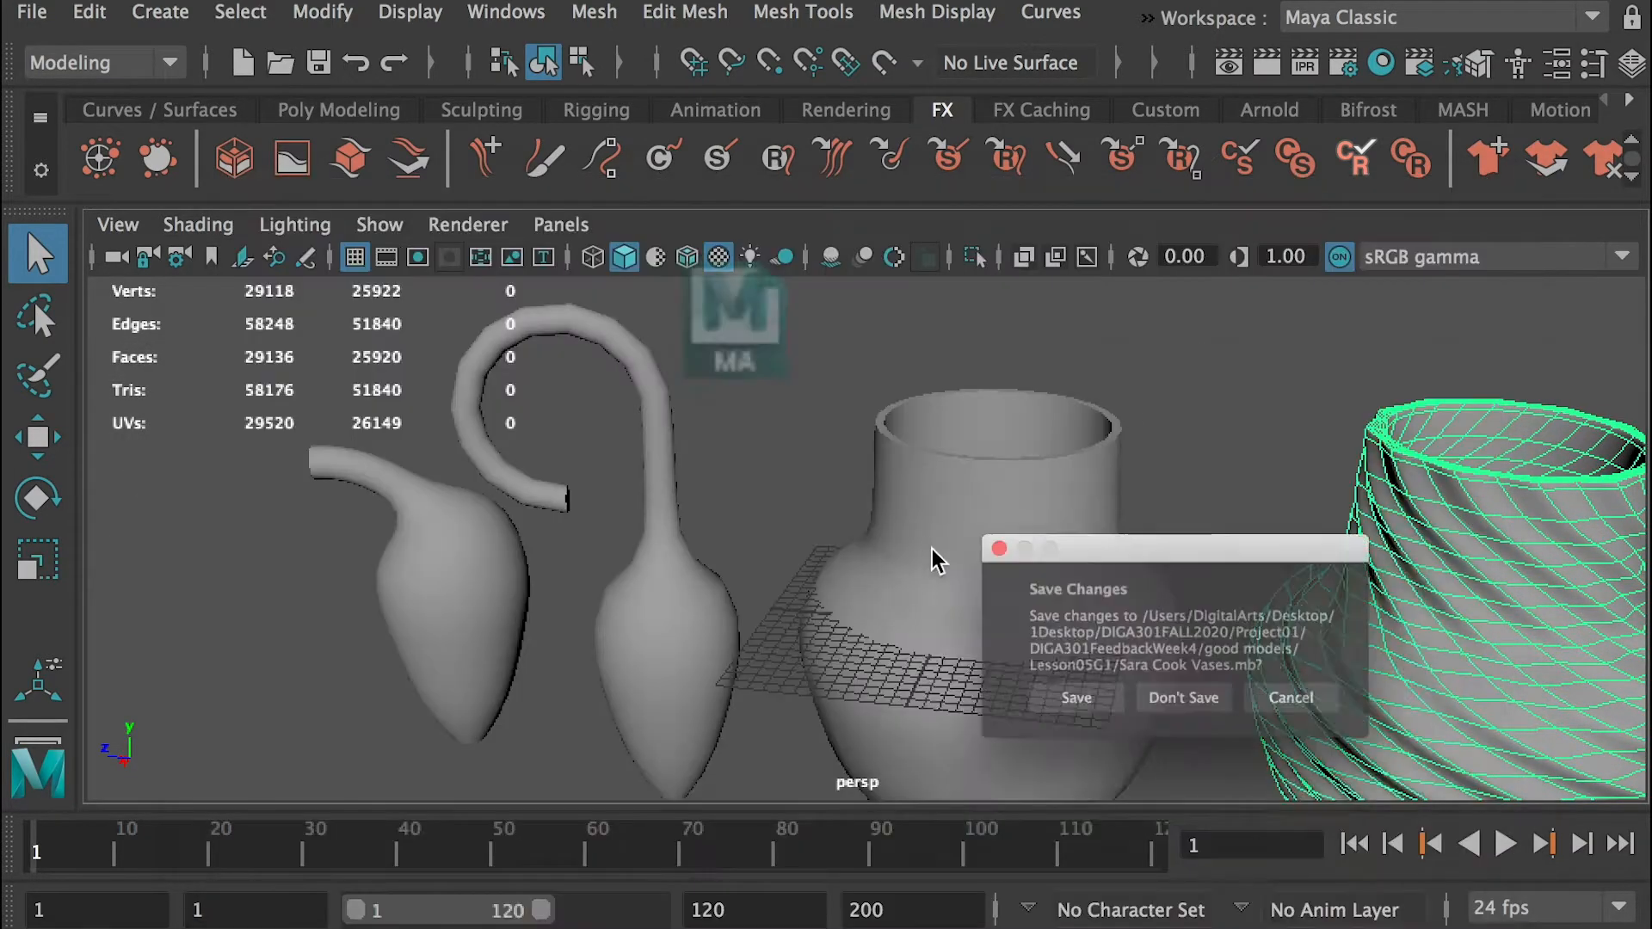
{"action": "left_click", "coordinate": [1164, 704]}
{"action": "scroll", "coordinate": [905, 465], "scroll_direction": "down", "scroll_amount": 5}
{"action": "left_click_drag", "start_coordinate": [906, 464], "coordinate": [986, 574], "text": "alt"}
{"action": "left_click", "coordinate": [936, 602]}
Open the Modeling Five Vases Rotate Tool scene from the same subfolder without saving, and view its vases
{"action": "key", "text": "super+Tab"}
{"action": "double_click", "coordinate": [995, 349]}
{"action": "left_click", "coordinate": [1178, 727]}
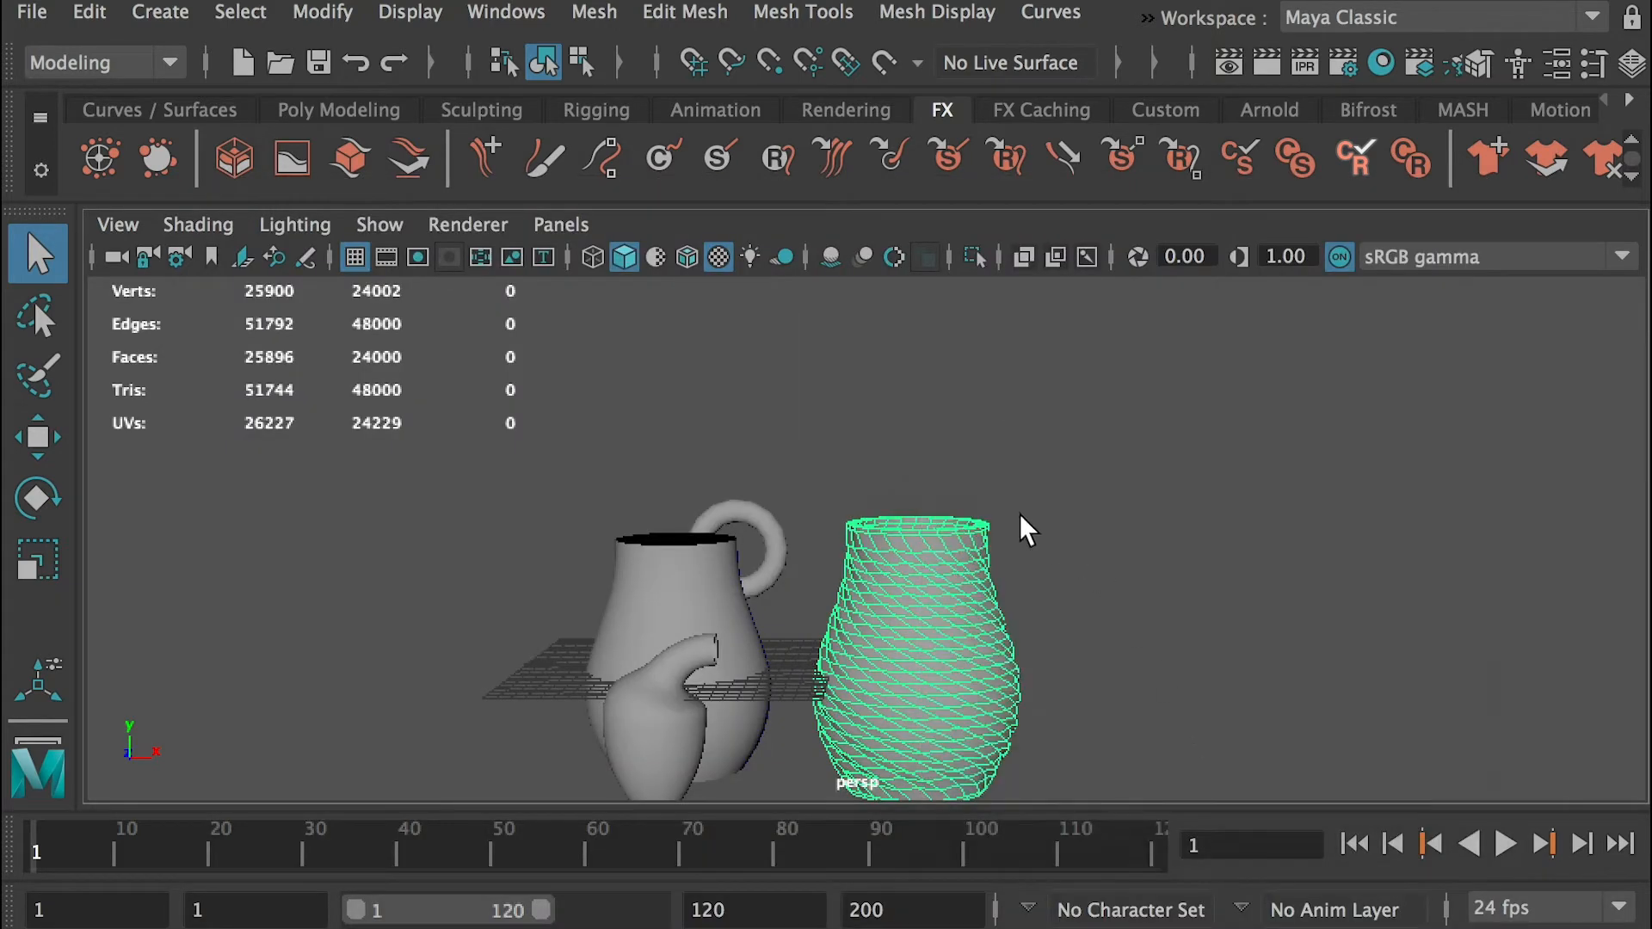
{"action": "mouse_move", "coordinate": [1007, 541]}
{"action": "left_mouse_down", "text": "alt"}
{"action": "mouse_move", "coordinate": [999, 657]}
{"action": "mouse_move", "coordinate": [981, 557]}
{"action": "mouse_move", "coordinate": [970, 586]}
{"action": "mouse_move", "coordinate": [866, 623]}
{"action": "mouse_move", "coordinate": [920, 565]}
{"action": "mouse_move", "coordinate": [1003, 568]}
{"action": "left_mouse_up", "text": "alt"}
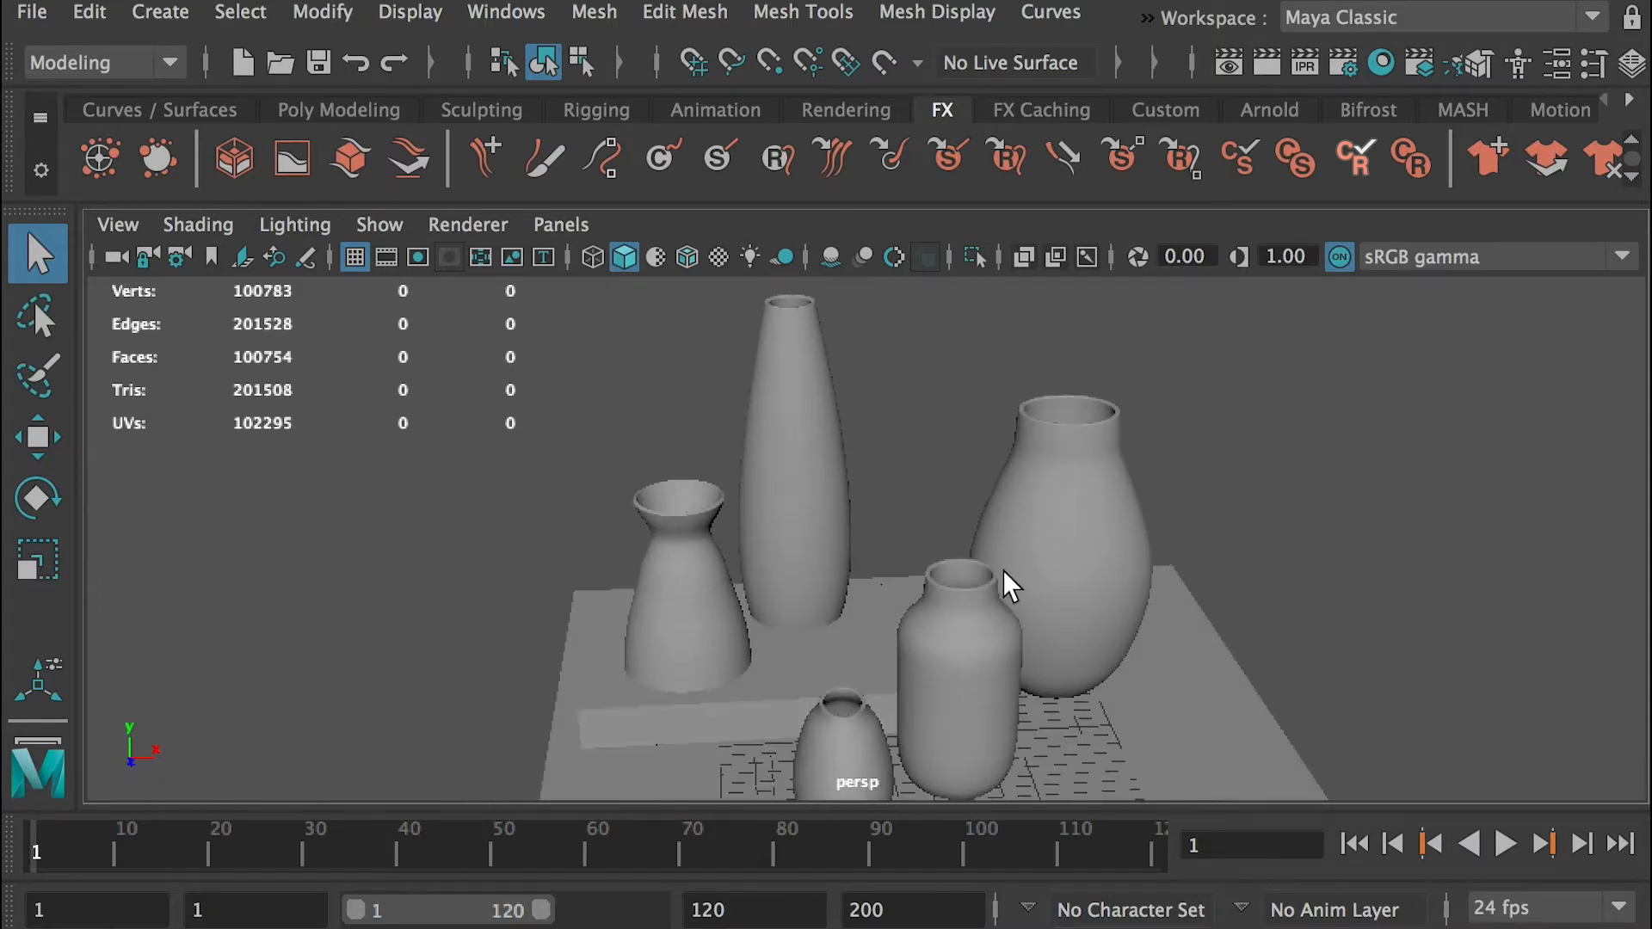
Return to Finder, open the Lesson05G2 folder, and widen its file column
{"action": "key", "text": "super+Tab"}
{"action": "left_click", "coordinate": [858, 426]}
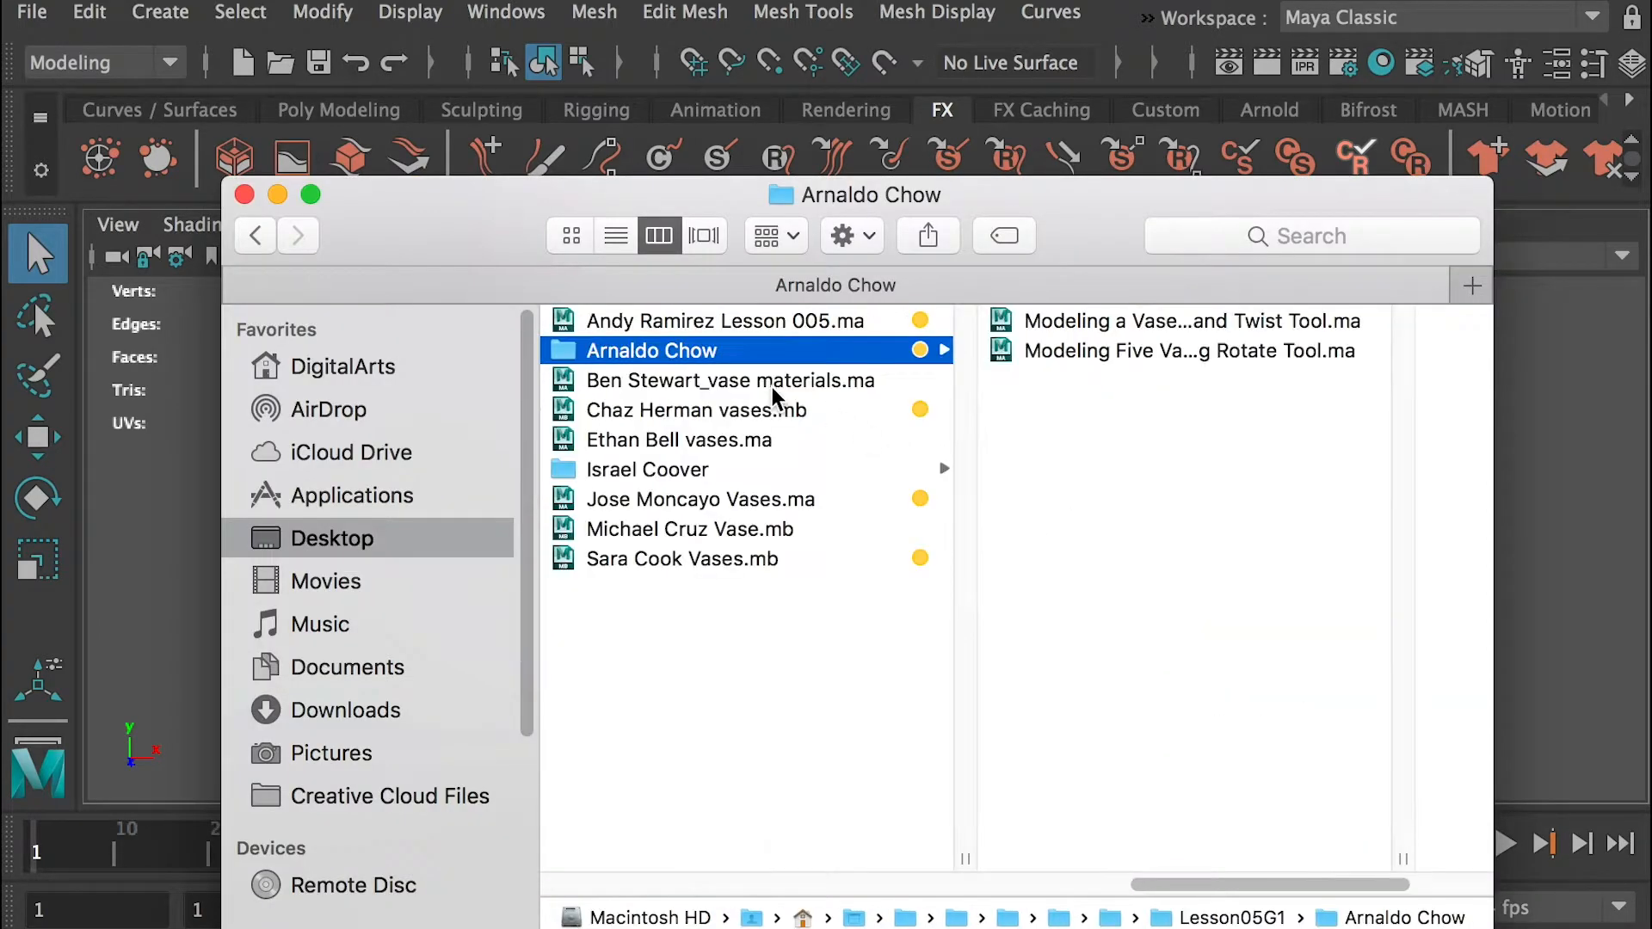
{"action": "left_click", "coordinate": [731, 606]}
{"action": "left_click", "coordinate": [693, 350]}
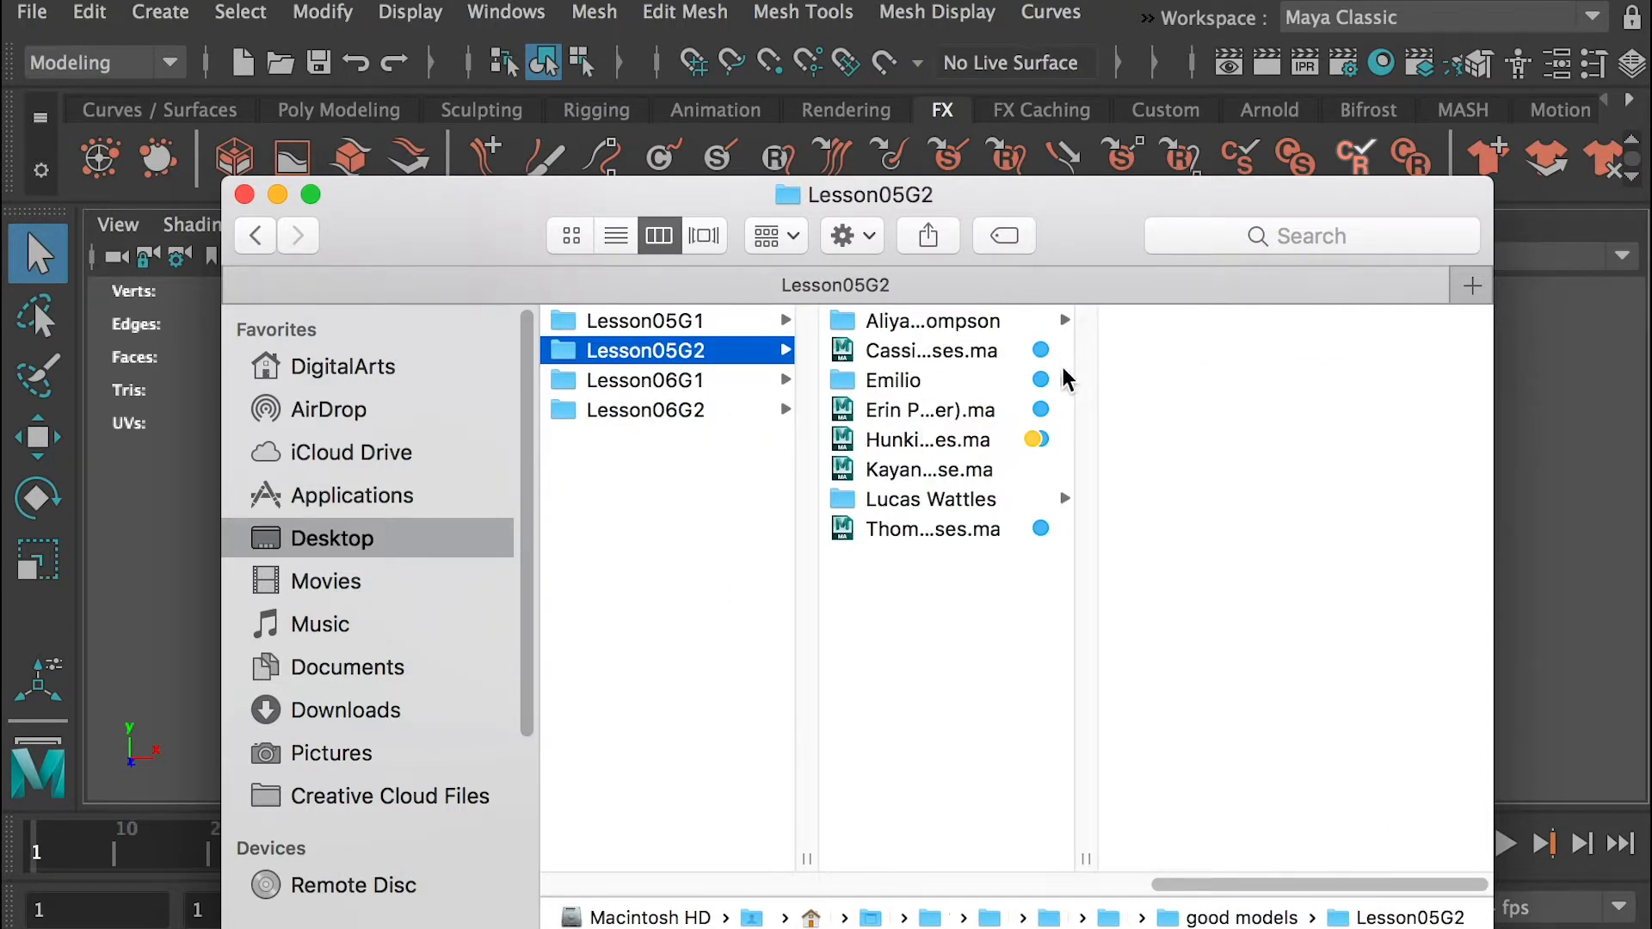
{"action": "left_click_drag", "start_coordinate": [1086, 860], "coordinate": [1250, 854]}
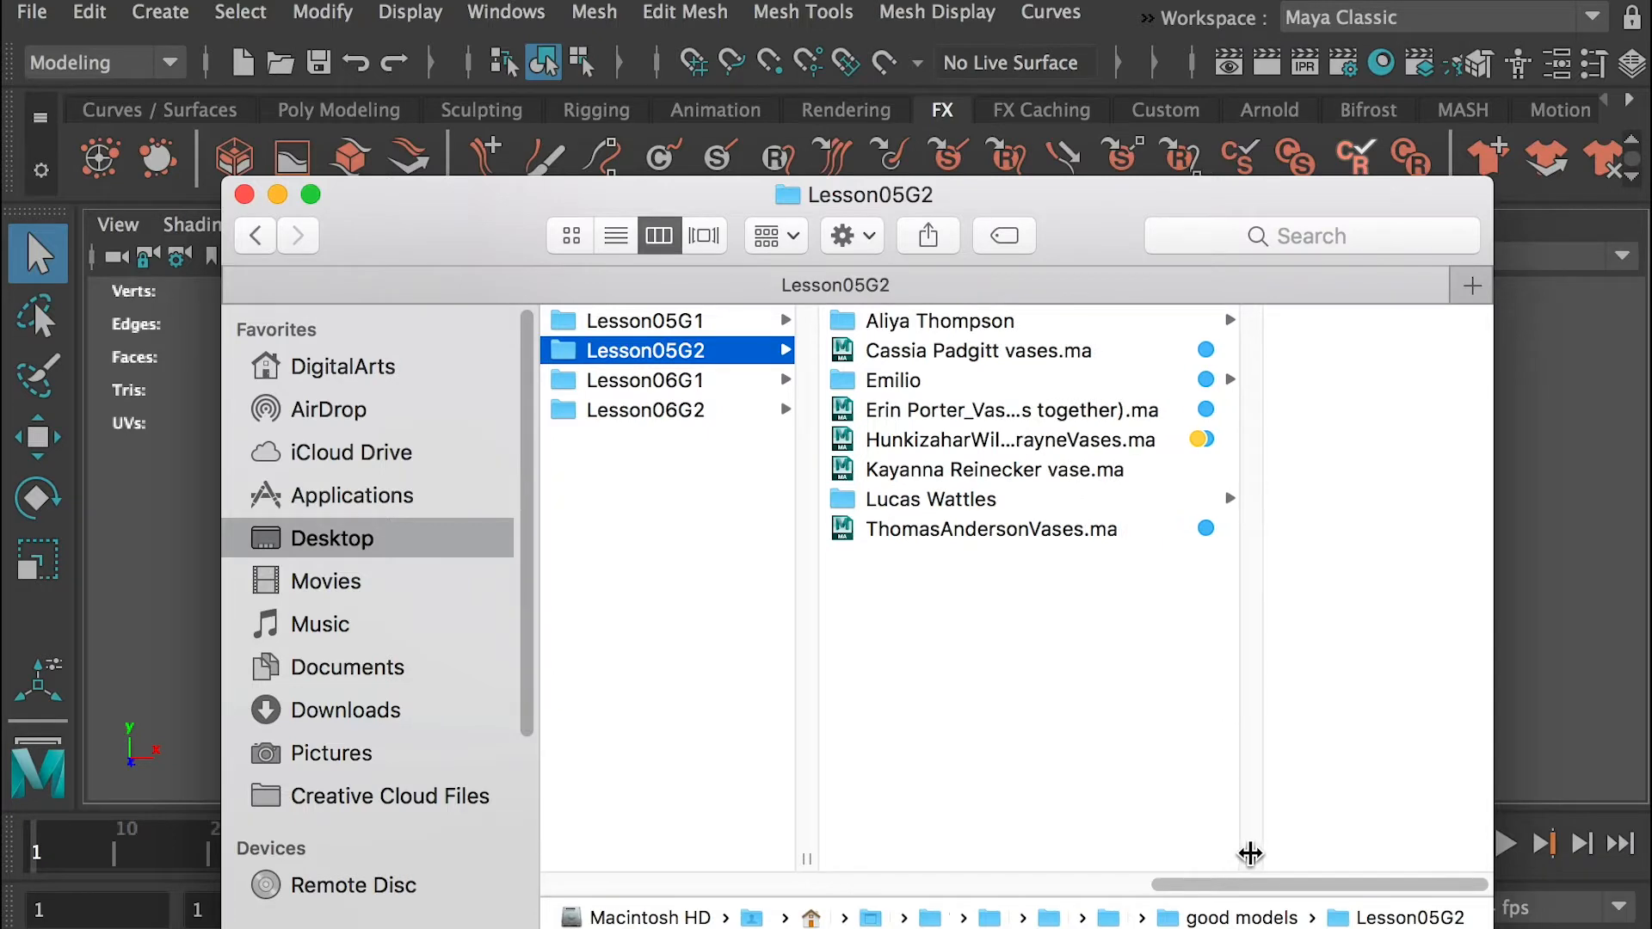
Open the .ma vase scene tagged both blue and yellow in Lesson05G2
{"action": "double_click", "coordinate": [957, 345]}
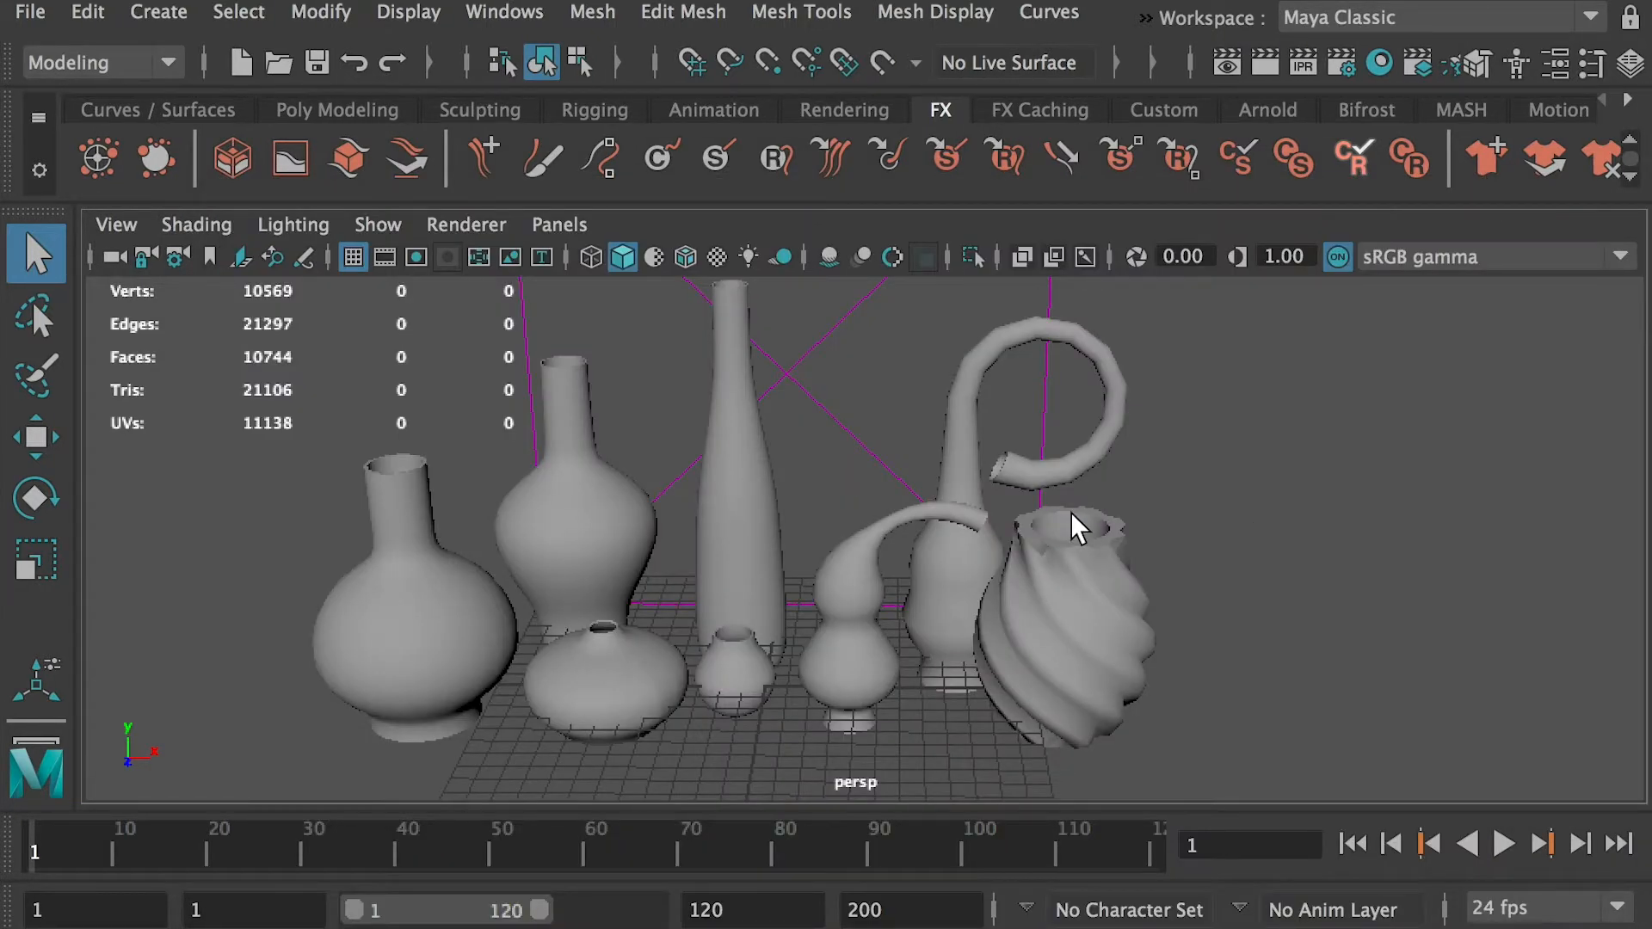
{"action": "key", "text": "super+Tab"}
{"action": "key", "text": "super+Tab"}
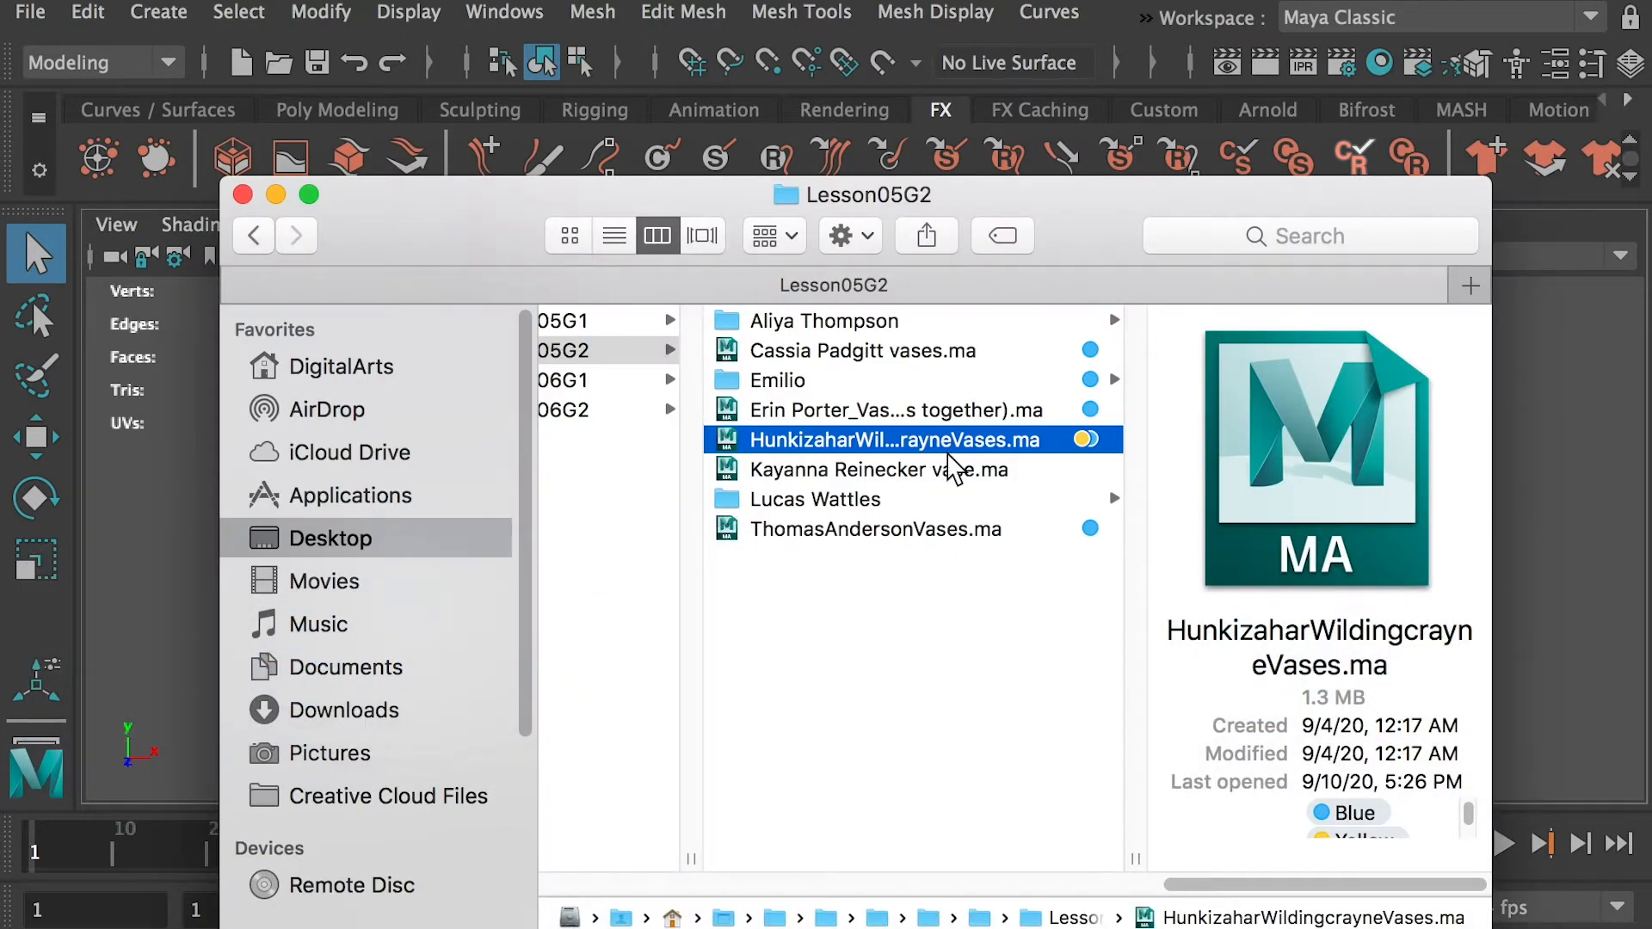
{"action": "double_click", "coordinate": [968, 439]}
Examine the scene's bottle, gourd and twisted vases up close and from several angles
{"action": "scroll", "coordinate": [760, 468], "scroll_direction": "up", "scroll_amount": 3}
{"action": "middle_click_drag", "start_coordinate": [759, 522], "coordinate": [998, 552], "text": "alt"}
{"action": "left_click", "coordinate": [504, 575]}
{"action": "left_click_drag", "start_coordinate": [635, 506], "coordinate": [667, 572], "text": "alt"}
{"action": "left_click", "coordinate": [731, 485]}
{"action": "middle_click_drag", "start_coordinate": [805, 457], "coordinate": [718, 593], "text": "alt"}
{"action": "left_click", "coordinate": [833, 509]}
{"action": "left_click", "coordinate": [956, 512]}
{"action": "left_click_drag", "start_coordinate": [940, 578], "coordinate": [891, 520], "text": "alt"}
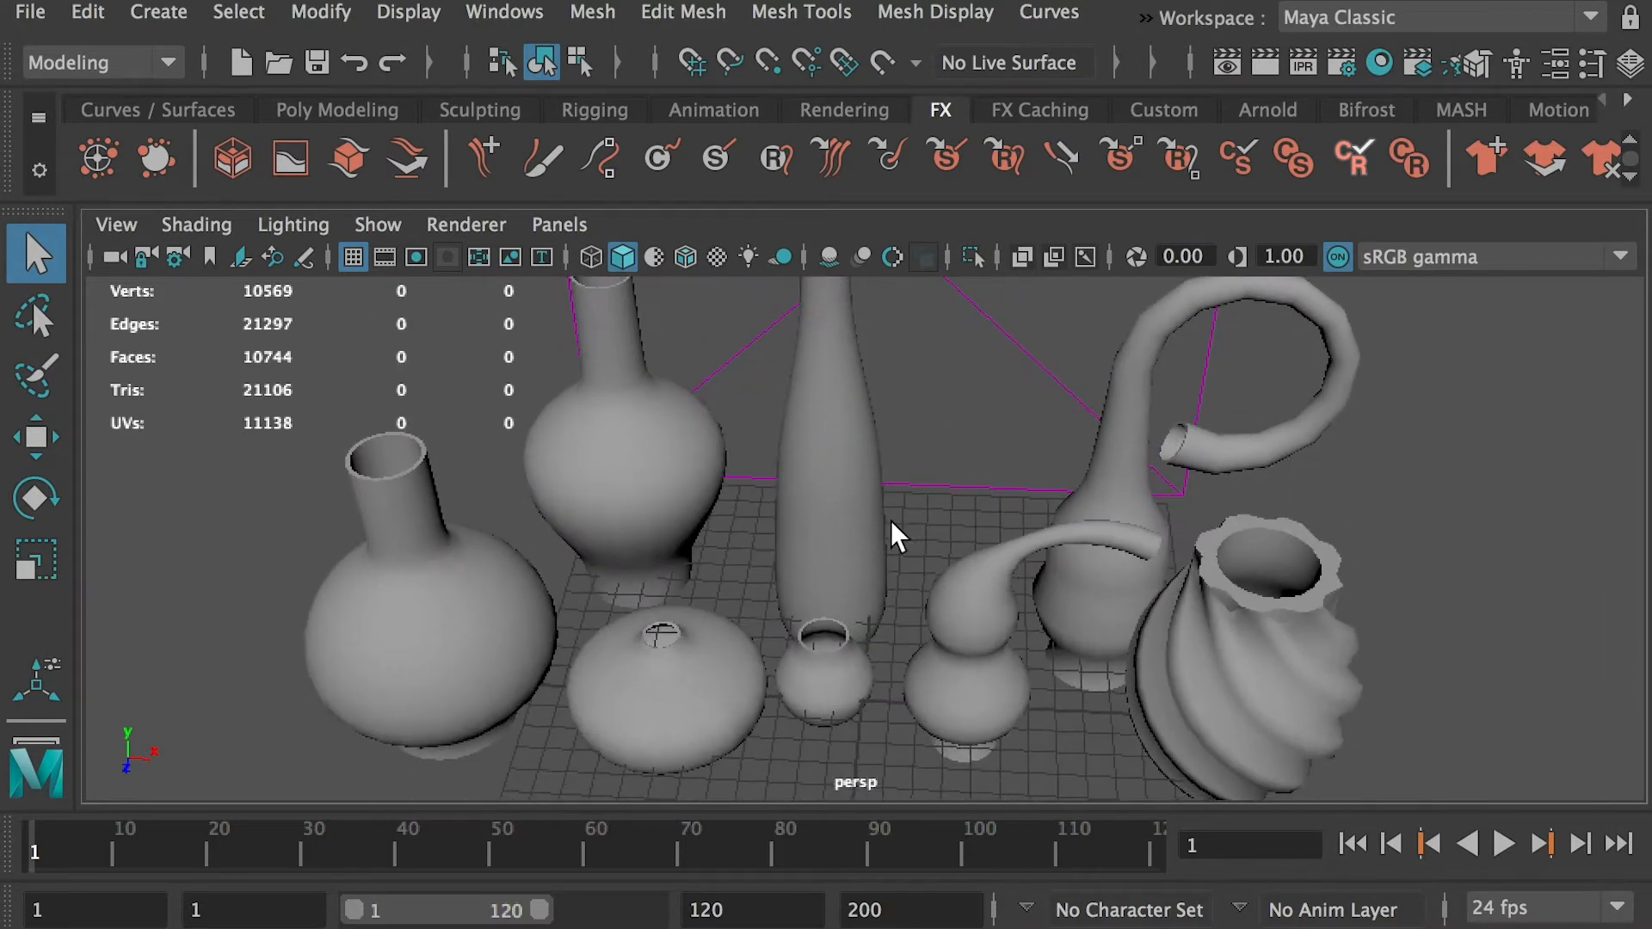
{"action": "right_click_drag", "start_coordinate": [1138, 517], "coordinate": [1162, 618], "text": "alt"}
{"action": "middle_click_drag", "start_coordinate": [1164, 609], "coordinate": [622, 501], "text": "alt"}
{"action": "right_click_drag", "start_coordinate": [621, 501], "coordinate": [781, 561], "text": "alt"}
Examine the selected twisted vase's mesh around the scalloped rim and inside the opening
{"action": "left_click", "coordinate": [761, 513]}
{"action": "left_click_drag", "start_coordinate": [781, 560], "coordinate": [869, 583], "text": "alt"}
{"action": "left_click_drag", "start_coordinate": [726, 296], "coordinate": [661, 523], "text": "alt"}
{"action": "left_click_drag", "start_coordinate": [719, 615], "coordinate": [737, 582], "text": "alt"}
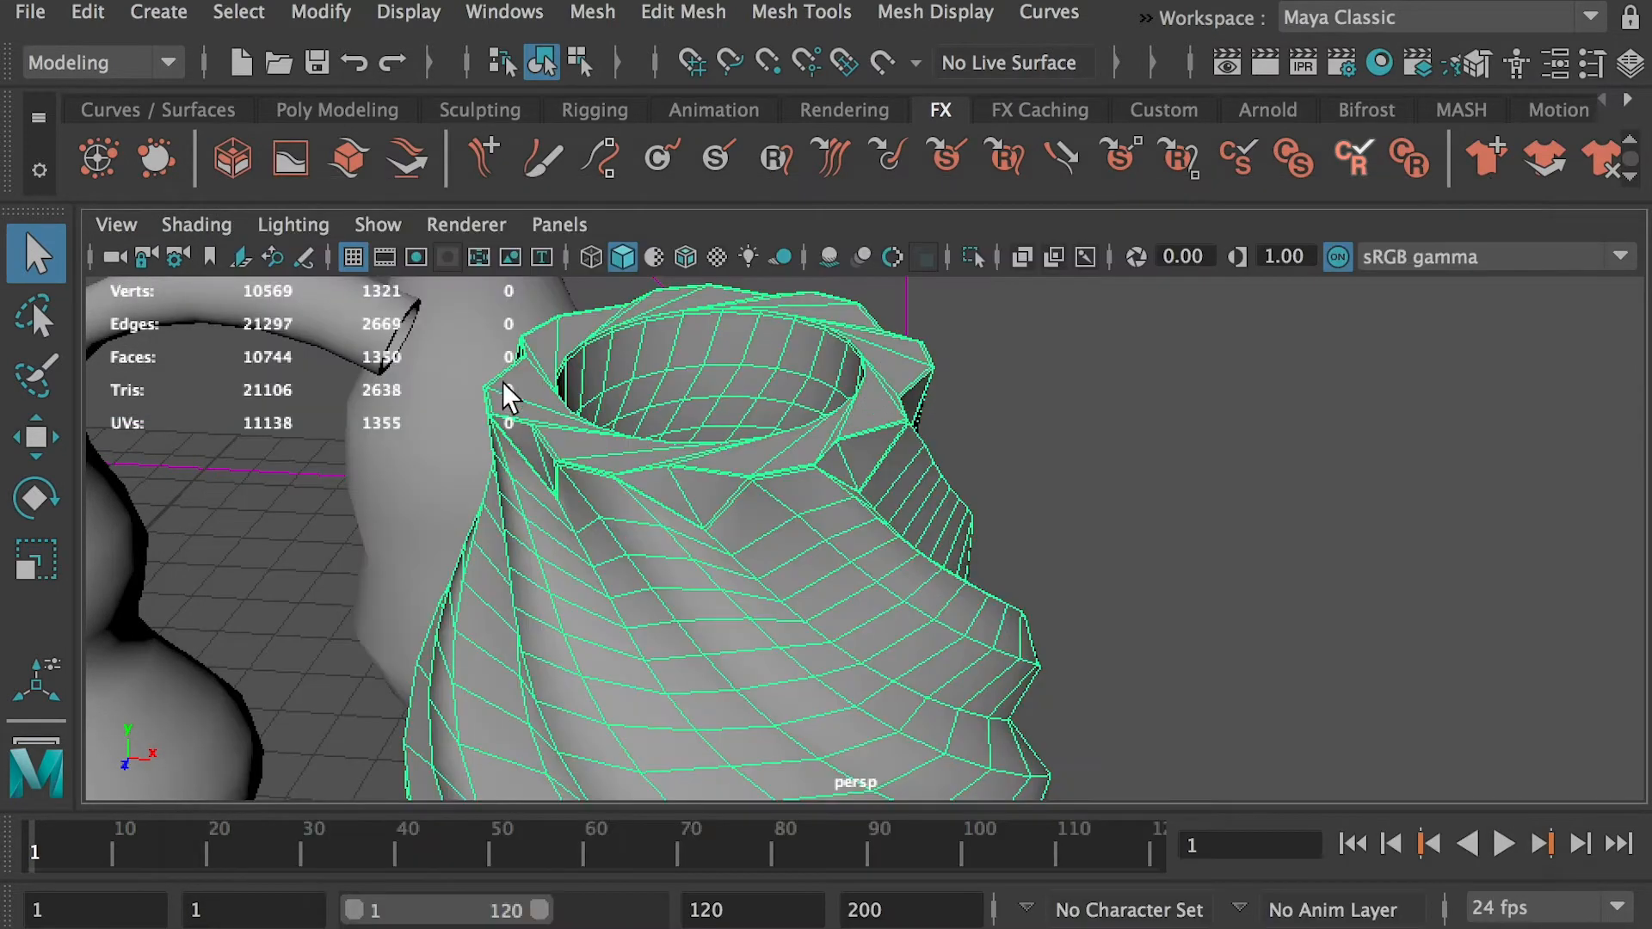
{"action": "left_click_drag", "start_coordinate": [866, 572], "coordinate": [869, 449], "text": "alt"}
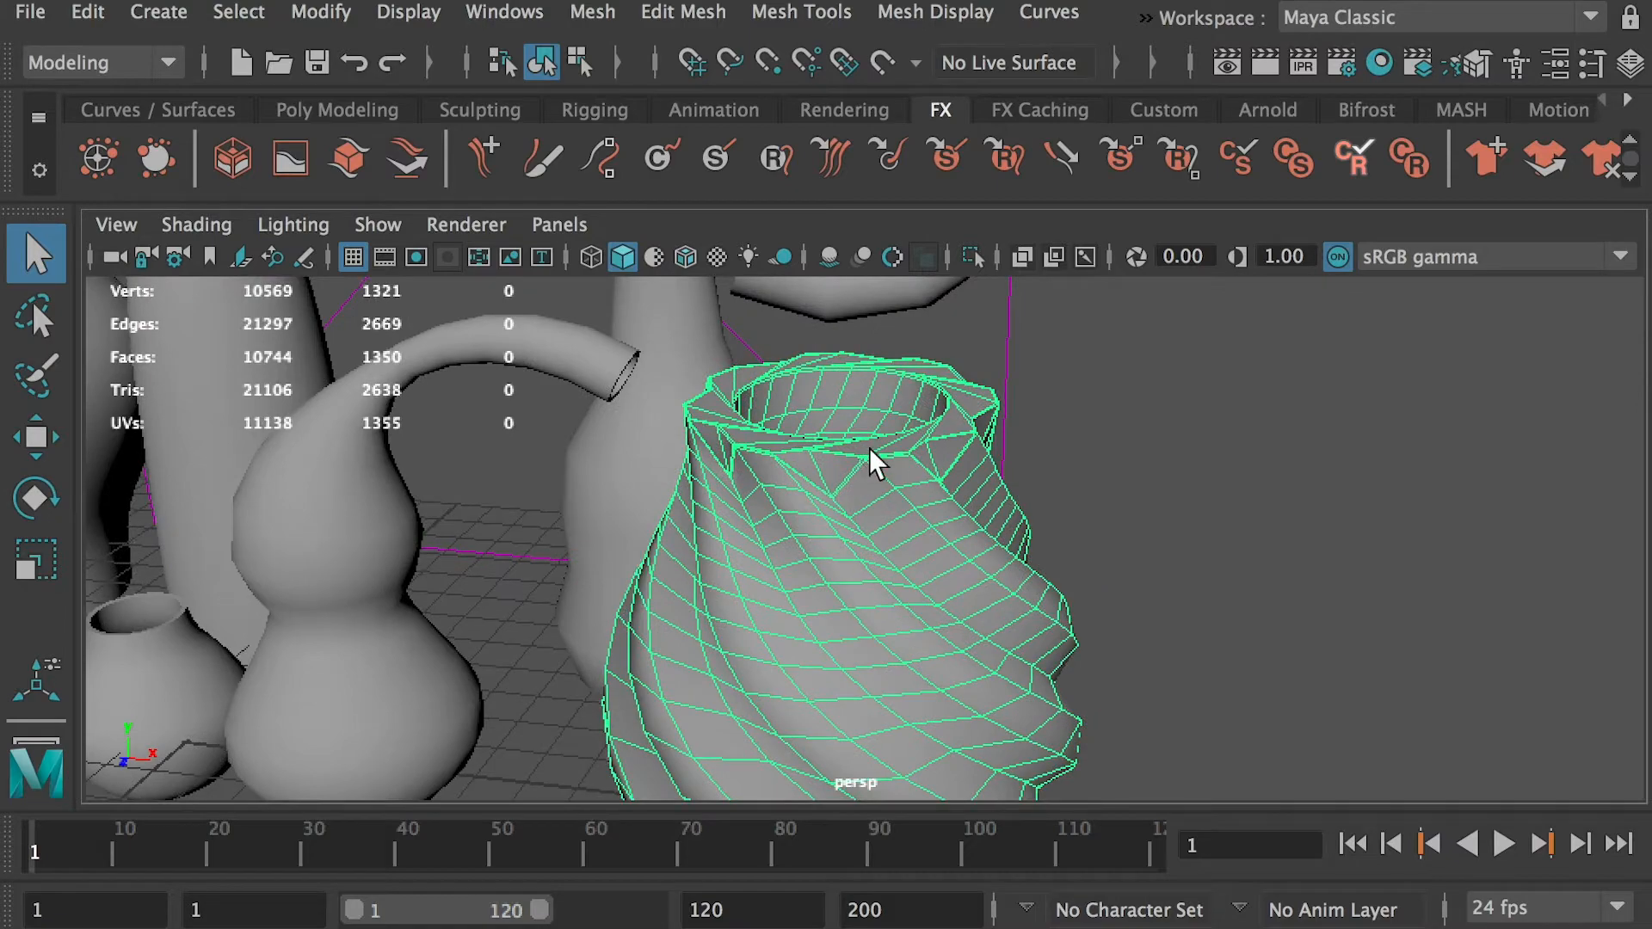
{"action": "right_click_drag", "start_coordinate": [859, 447], "coordinate": [931, 611], "text": "alt"}
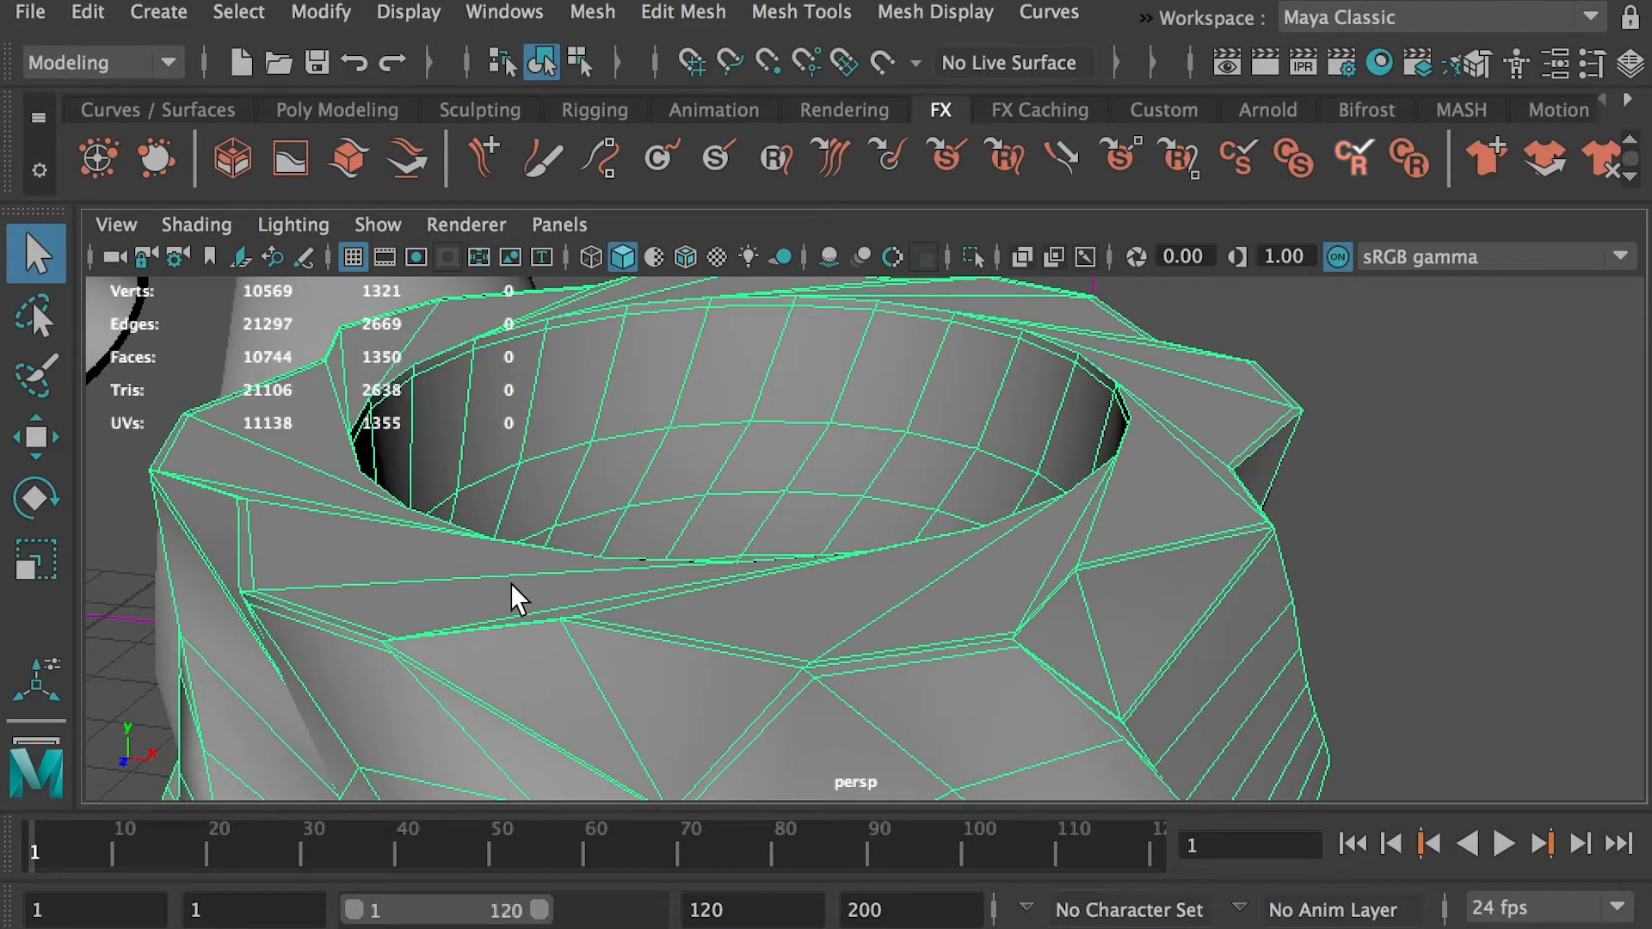
{"action": "left_click_drag", "start_coordinate": [615, 616], "coordinate": [1031, 554], "text": "alt"}
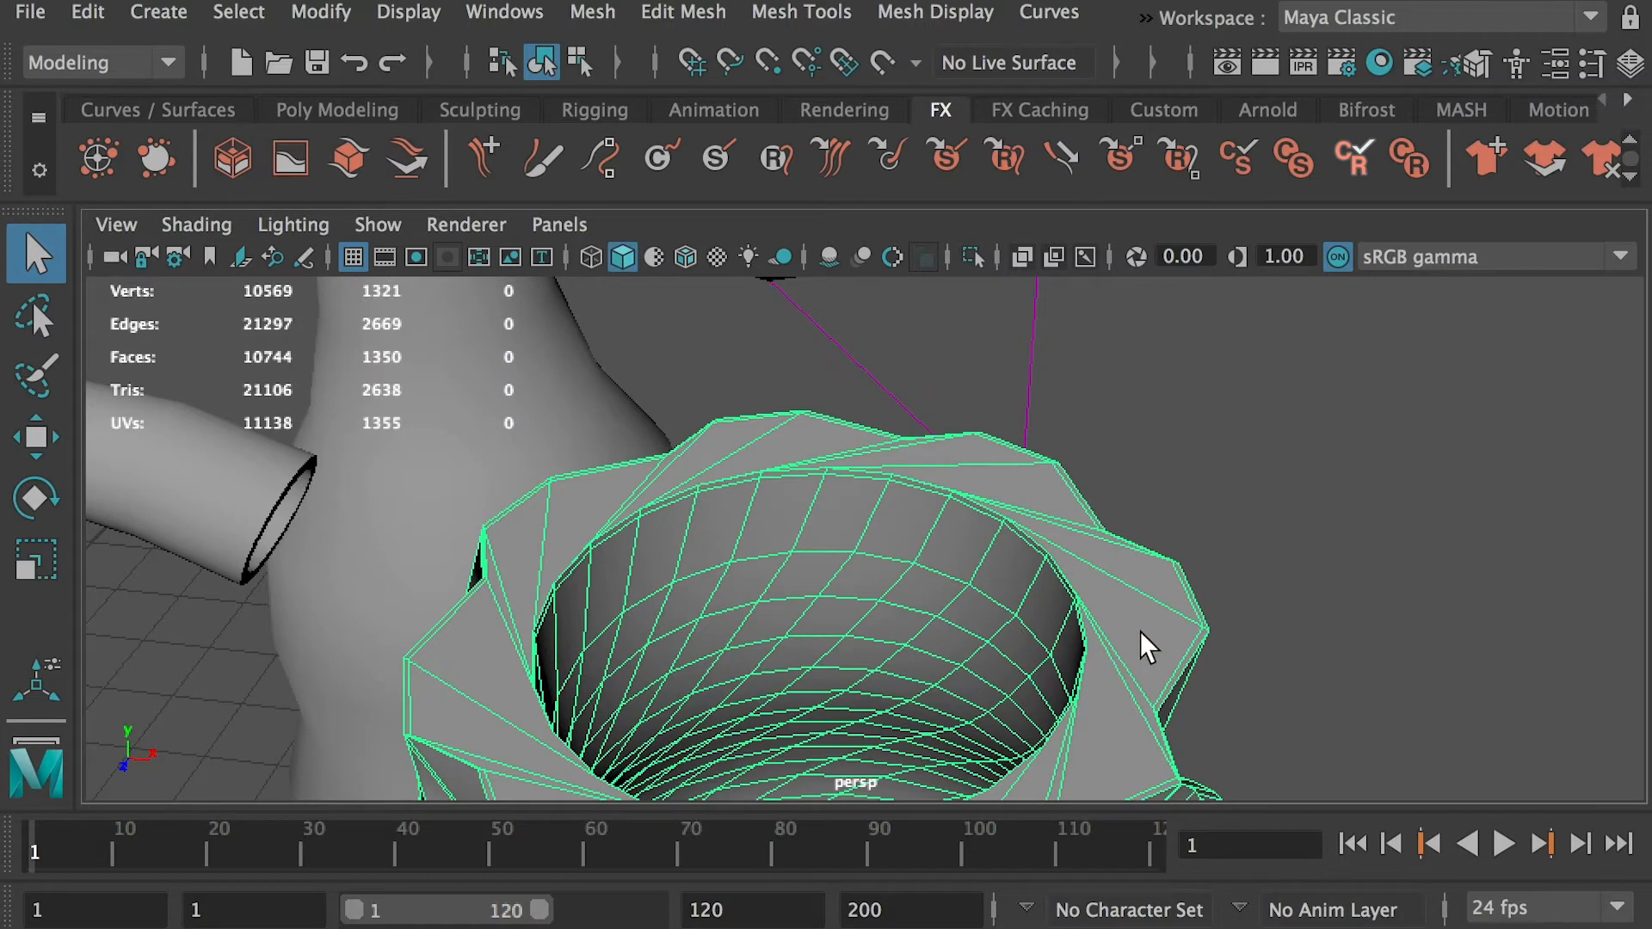
{"action": "left_click_drag", "start_coordinate": [1140, 632], "coordinate": [1002, 504], "text": "alt"}
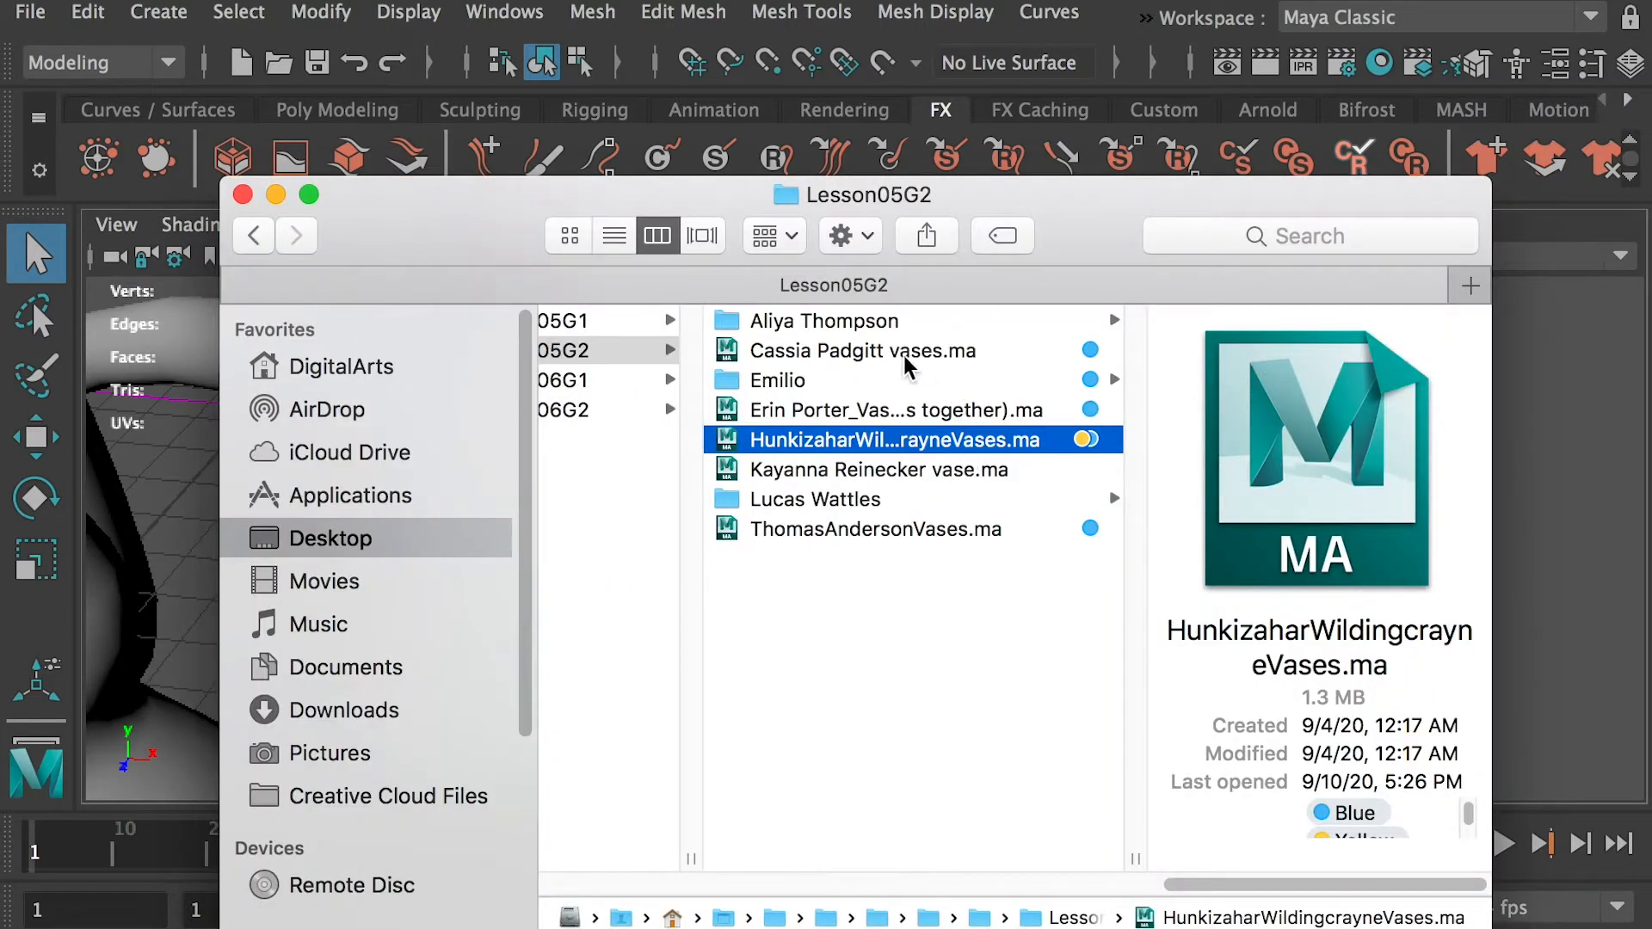
Open the first .ma vase scene in Lesson05G2 without saving the current one, and examine the twisted vase's rim wireframe
{"action": "left_click", "coordinate": [872, 353]}
{"action": "double_click", "coordinate": [851, 352]}
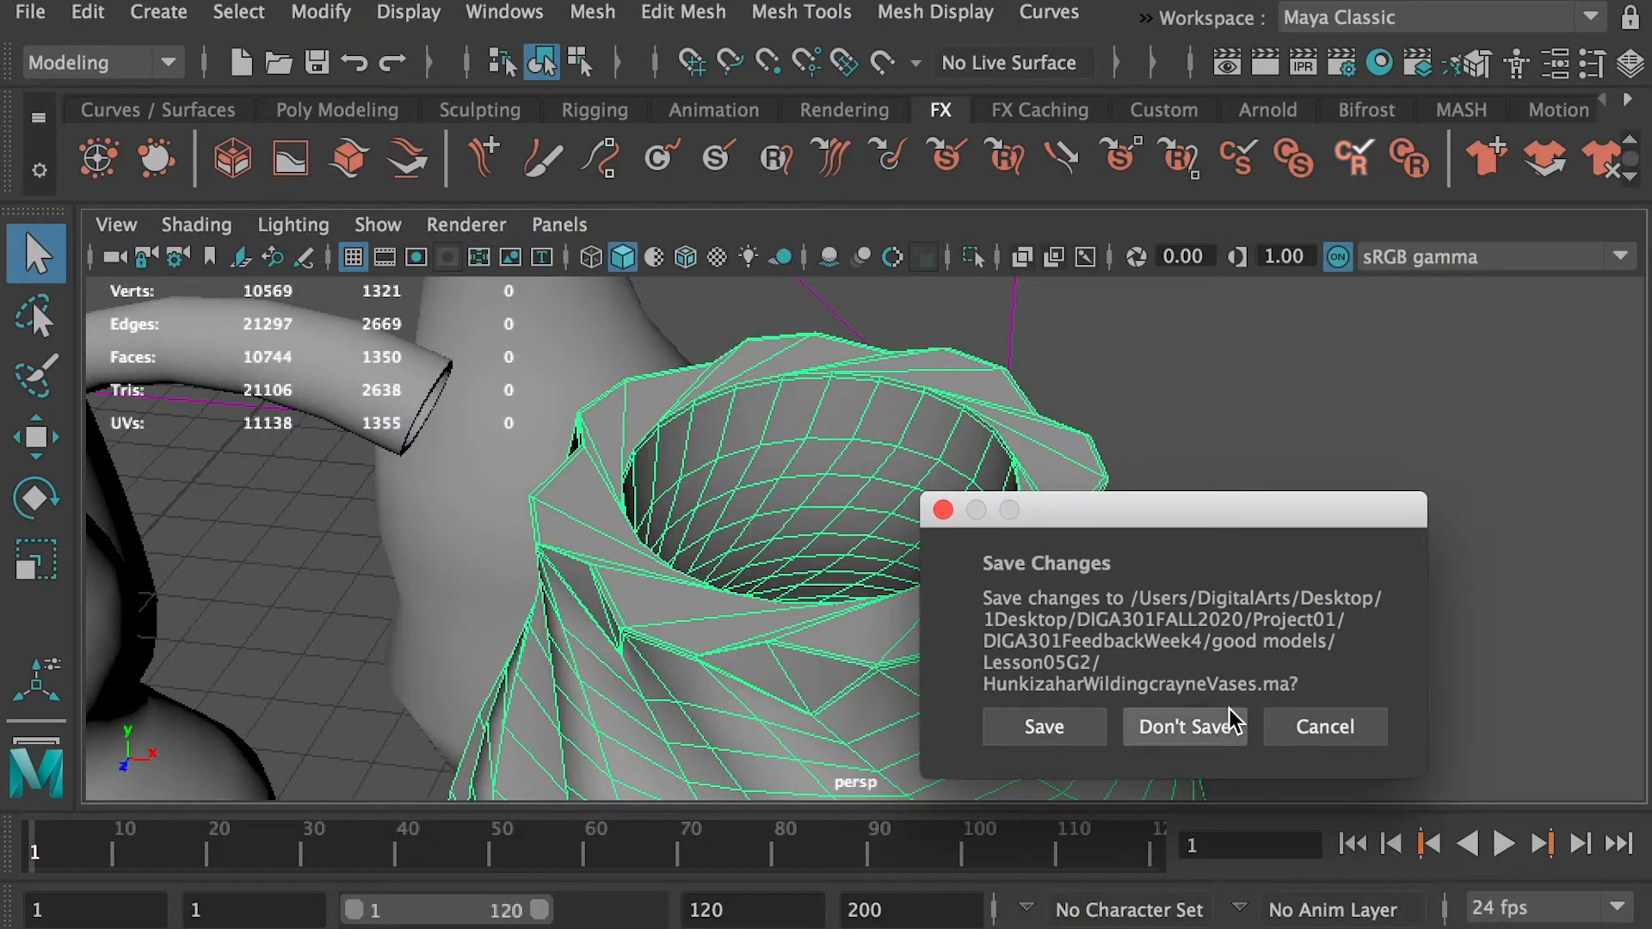
{"action": "left_click", "coordinate": [1195, 727]}
{"action": "left_click_drag", "start_coordinate": [803, 448], "coordinate": [933, 431], "text": "alt"}
{"action": "left_click", "coordinate": [976, 398]}
{"action": "middle_click_drag", "start_coordinate": [867, 450], "coordinate": [863, 593], "text": "alt"}
{"action": "right_click_drag", "start_coordinate": [895, 602], "coordinate": [1197, 643], "text": "alt"}
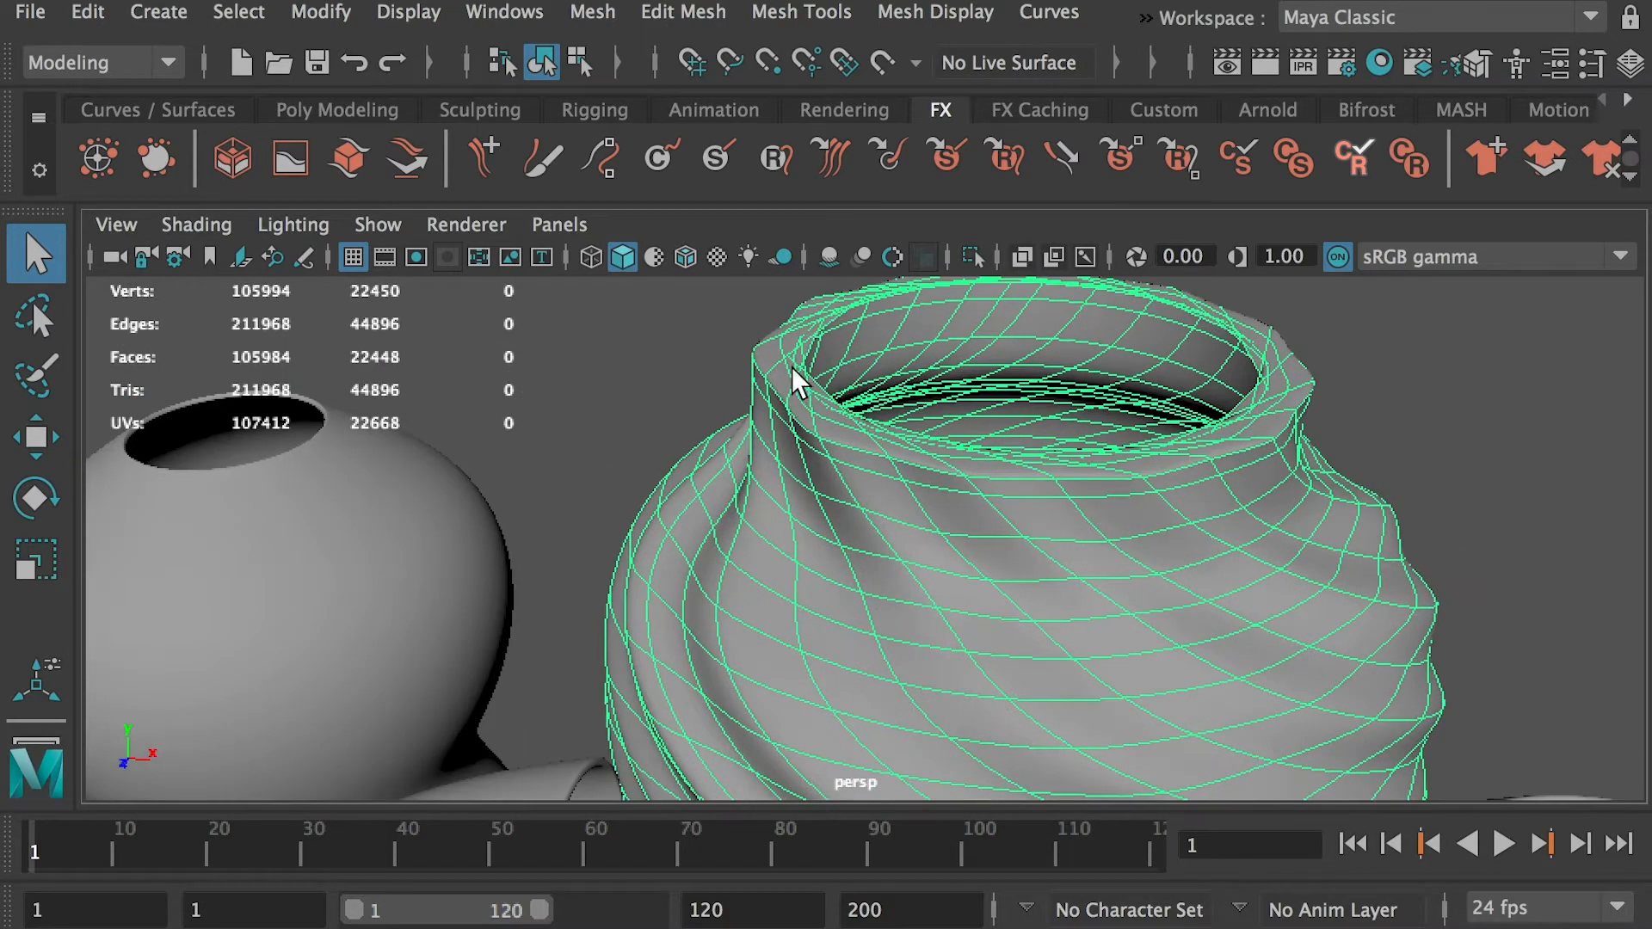
{"action": "key", "text": "super+Tab"}
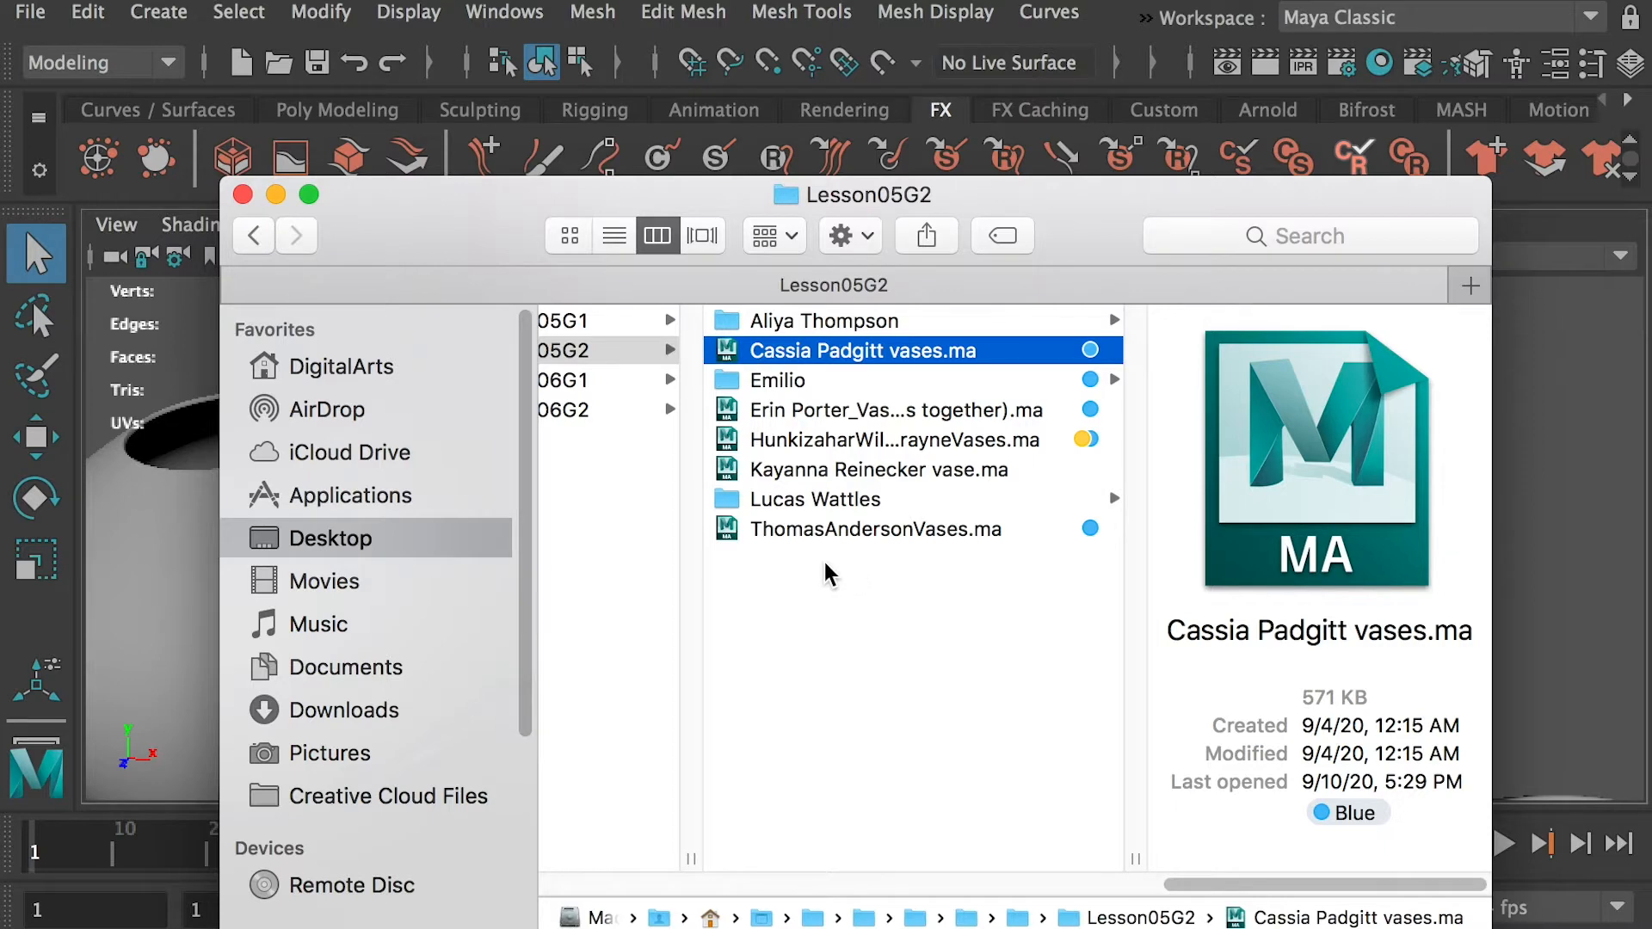
{"action": "key", "text": "super+Tab"}
{"action": "key", "text": "super+Tab"}
{"action": "right_click", "coordinate": [917, 592]}
{"action": "key", "text": "Escape"}
{"action": "scroll", "coordinate": [856, 600], "scroll_direction": "left", "scroll_amount": 3}
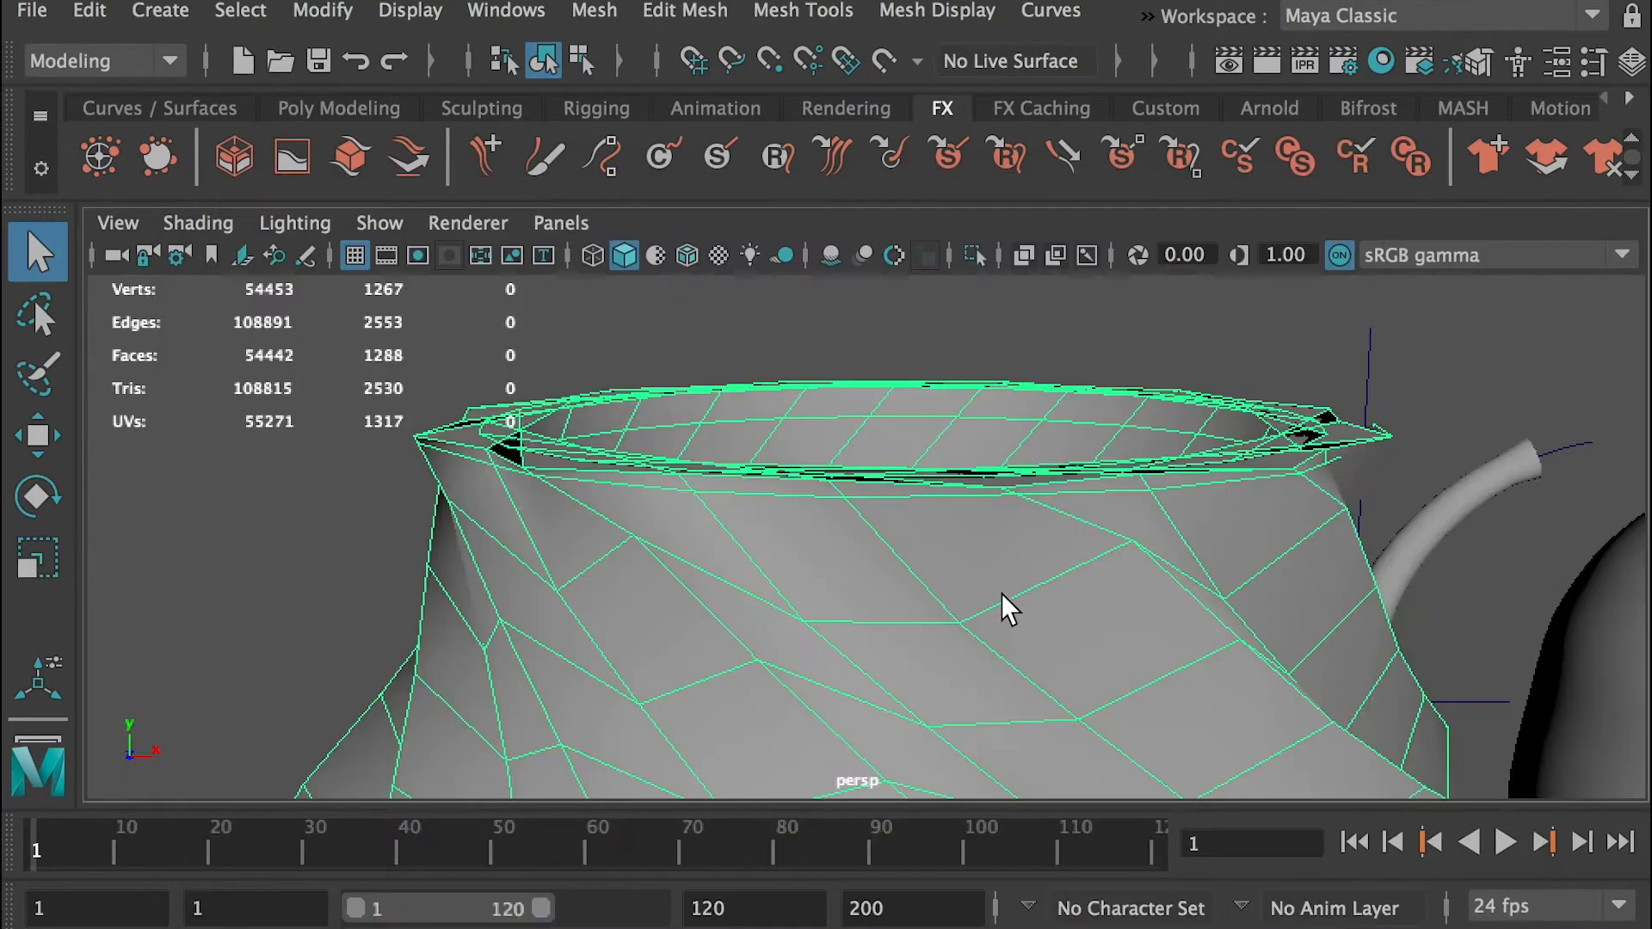
Delete the edge loop just below the twisted vase's rim
{"action": "mouse_move", "coordinate": [1000, 592]}
{"action": "left_mouse_down", "text": "alt"}
{"action": "mouse_move", "coordinate": [1000, 550]}
{"action": "mouse_move", "coordinate": [988, 590]}
{"action": "mouse_move", "coordinate": [987, 566]}
{"action": "left_mouse_up", "text": "alt"}
{"action": "right_click_drag", "start_coordinate": [761, 436], "coordinate": [761, 351]}
{"action": "left_click", "coordinate": [747, 439]}
{"action": "double_click", "coordinate": [751, 439]}
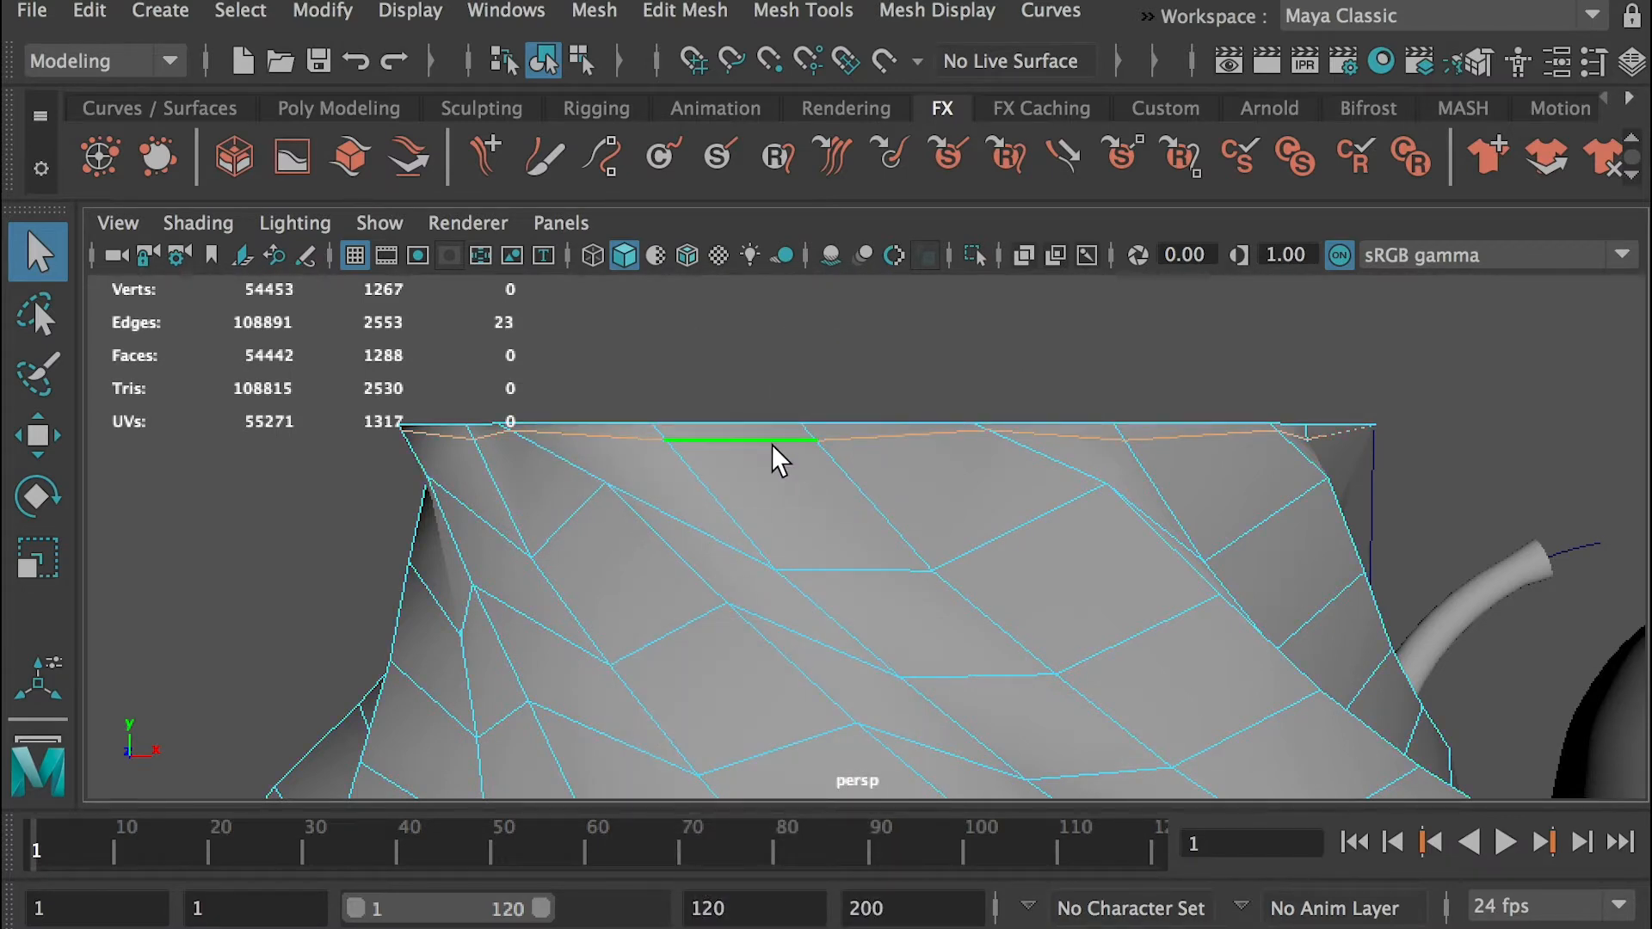
{"action": "key", "text": "Delete"}
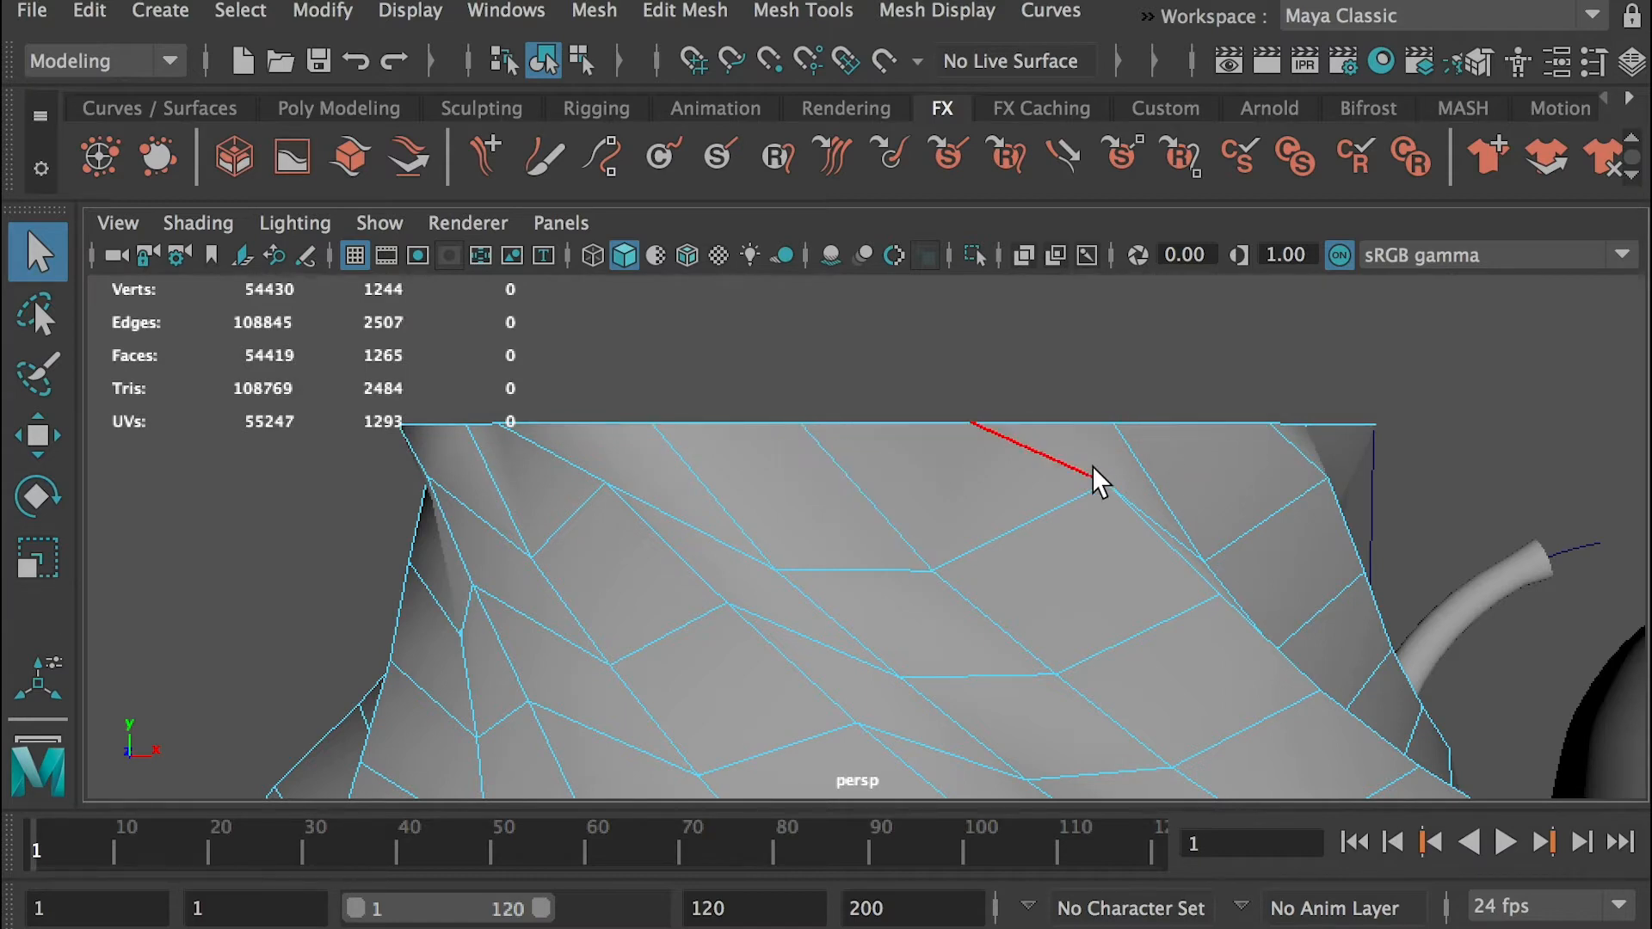
Delete the ring of faces joining the outer and inner walls at the top of the twisted vase's rim
{"action": "right_click_drag", "start_coordinate": [1051, 447], "coordinate": [1045, 528]}
{"action": "left_click_drag", "start_coordinate": [303, 325], "coordinate": [1478, 439]}
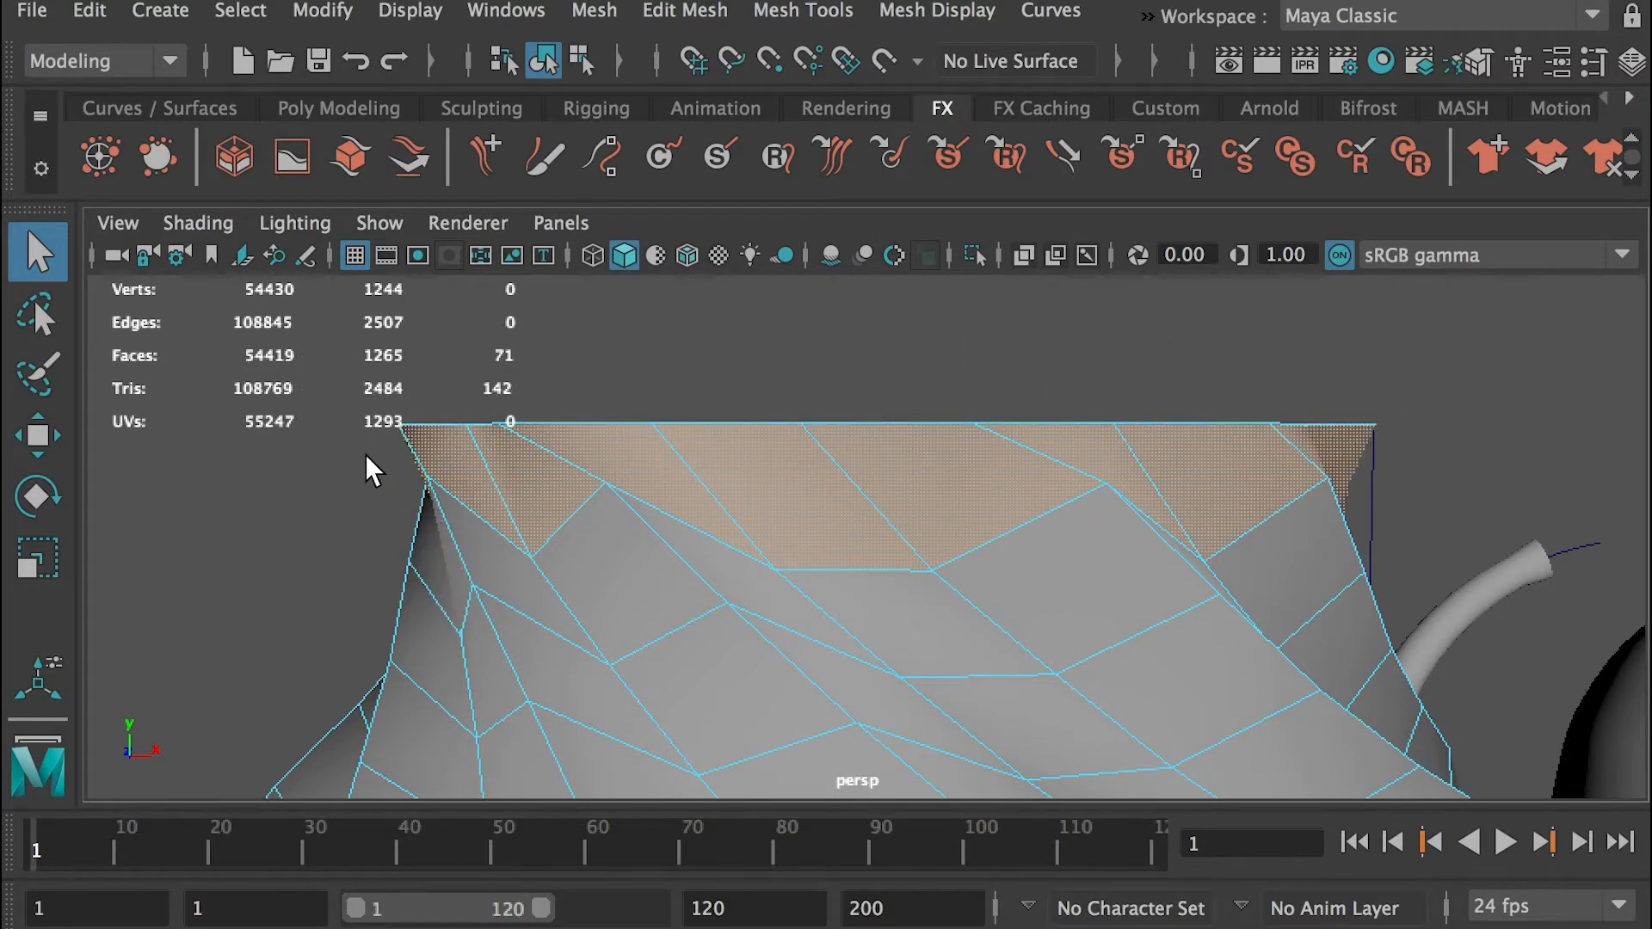
{"action": "left_click_drag", "start_coordinate": [349, 440], "coordinate": [1511, 647], "text": "ctrl"}
{"action": "left_click_drag", "start_coordinate": [737, 451], "coordinate": [734, 508], "text": "alt"}
{"action": "key", "text": "Delete"}
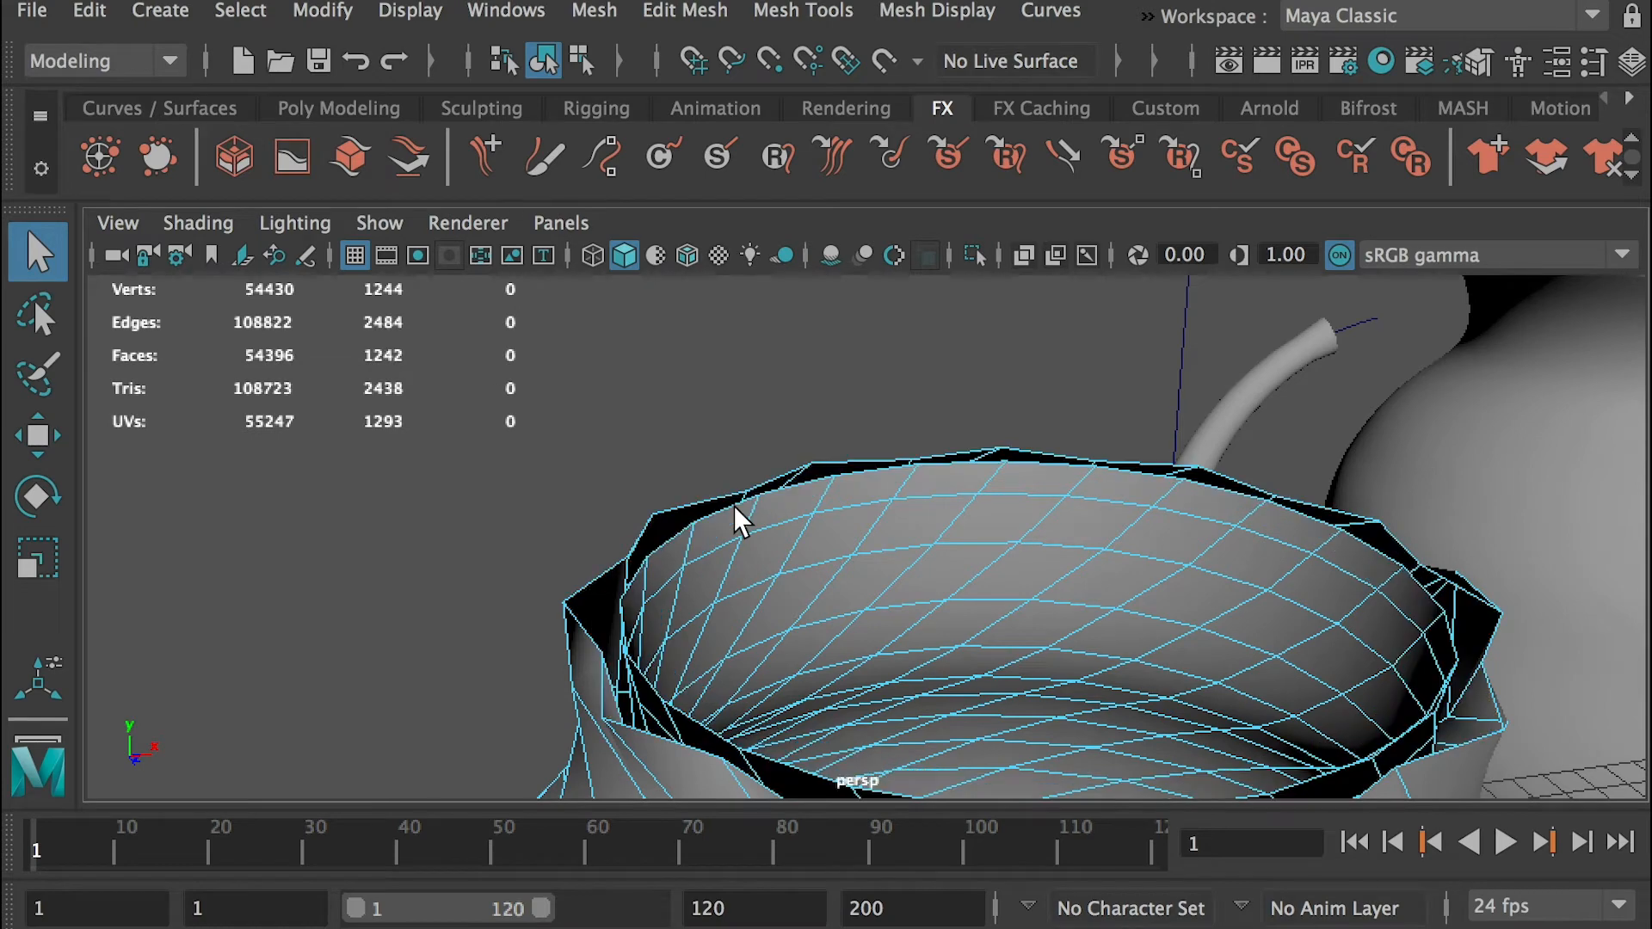
Examine the open gap between the twisted vase's inner and outer rim borders from several angles
{"action": "left_click_drag", "start_coordinate": [670, 504], "coordinate": [816, 591], "text": "alt"}
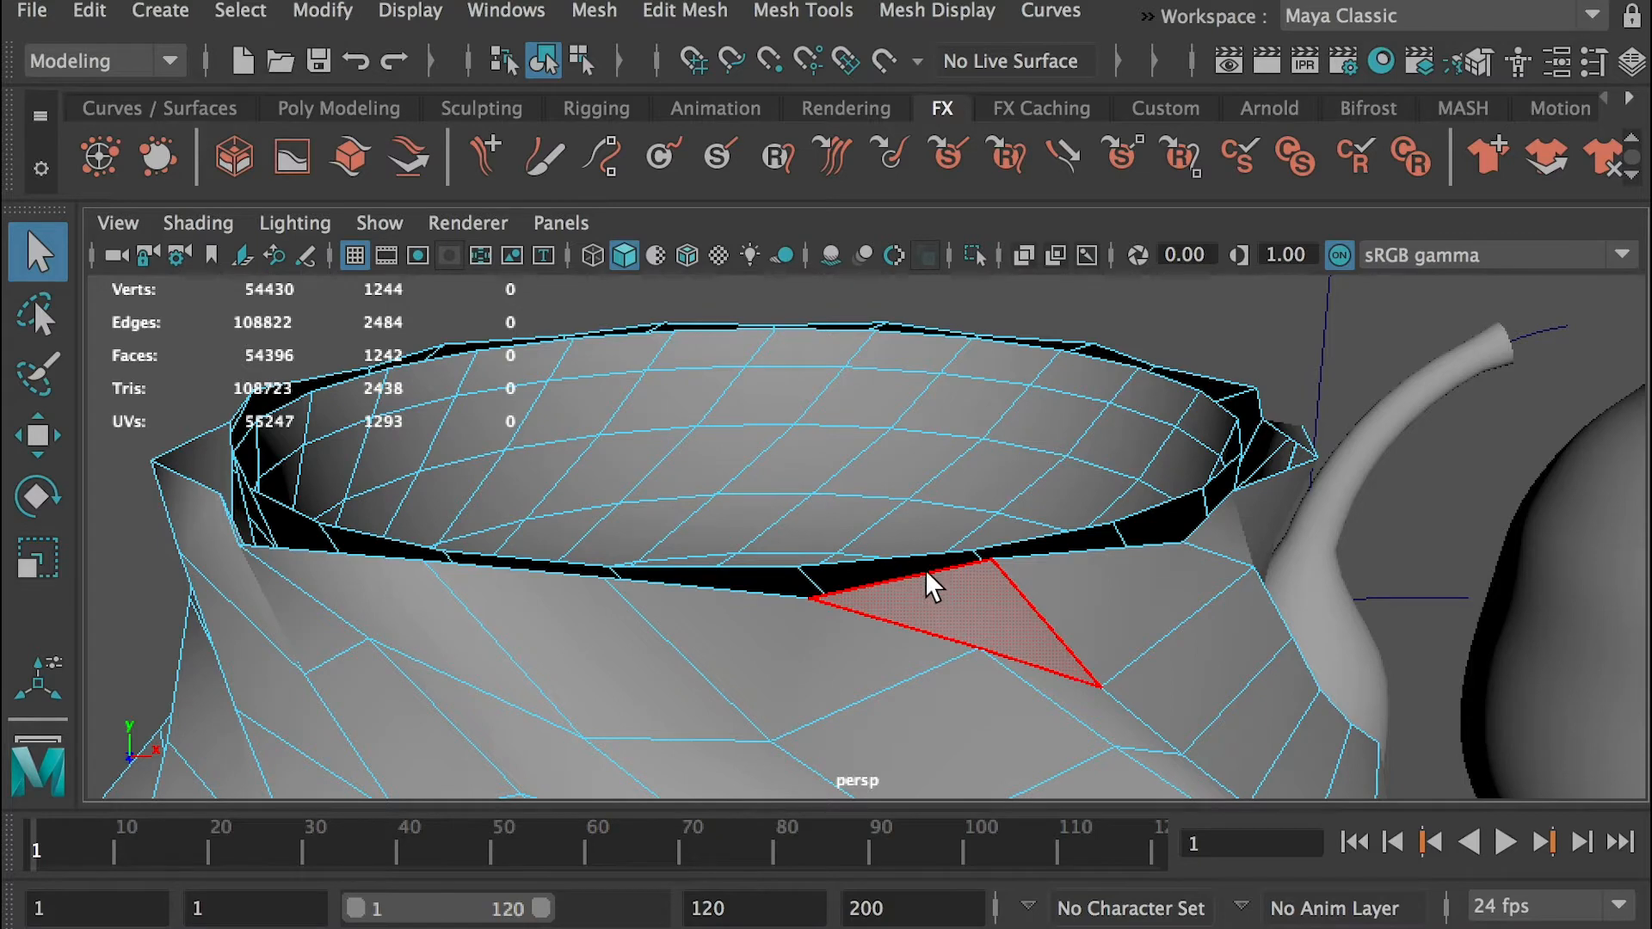
{"action": "right_click_drag", "start_coordinate": [1239, 516], "coordinate": [1003, 553], "text": "alt"}
{"action": "middle_click_drag", "start_coordinate": [1238, 641], "coordinate": [1226, 494], "text": "alt"}
{"action": "right_click_drag", "start_coordinate": [1226, 494], "coordinate": [1099, 697], "text": "alt"}
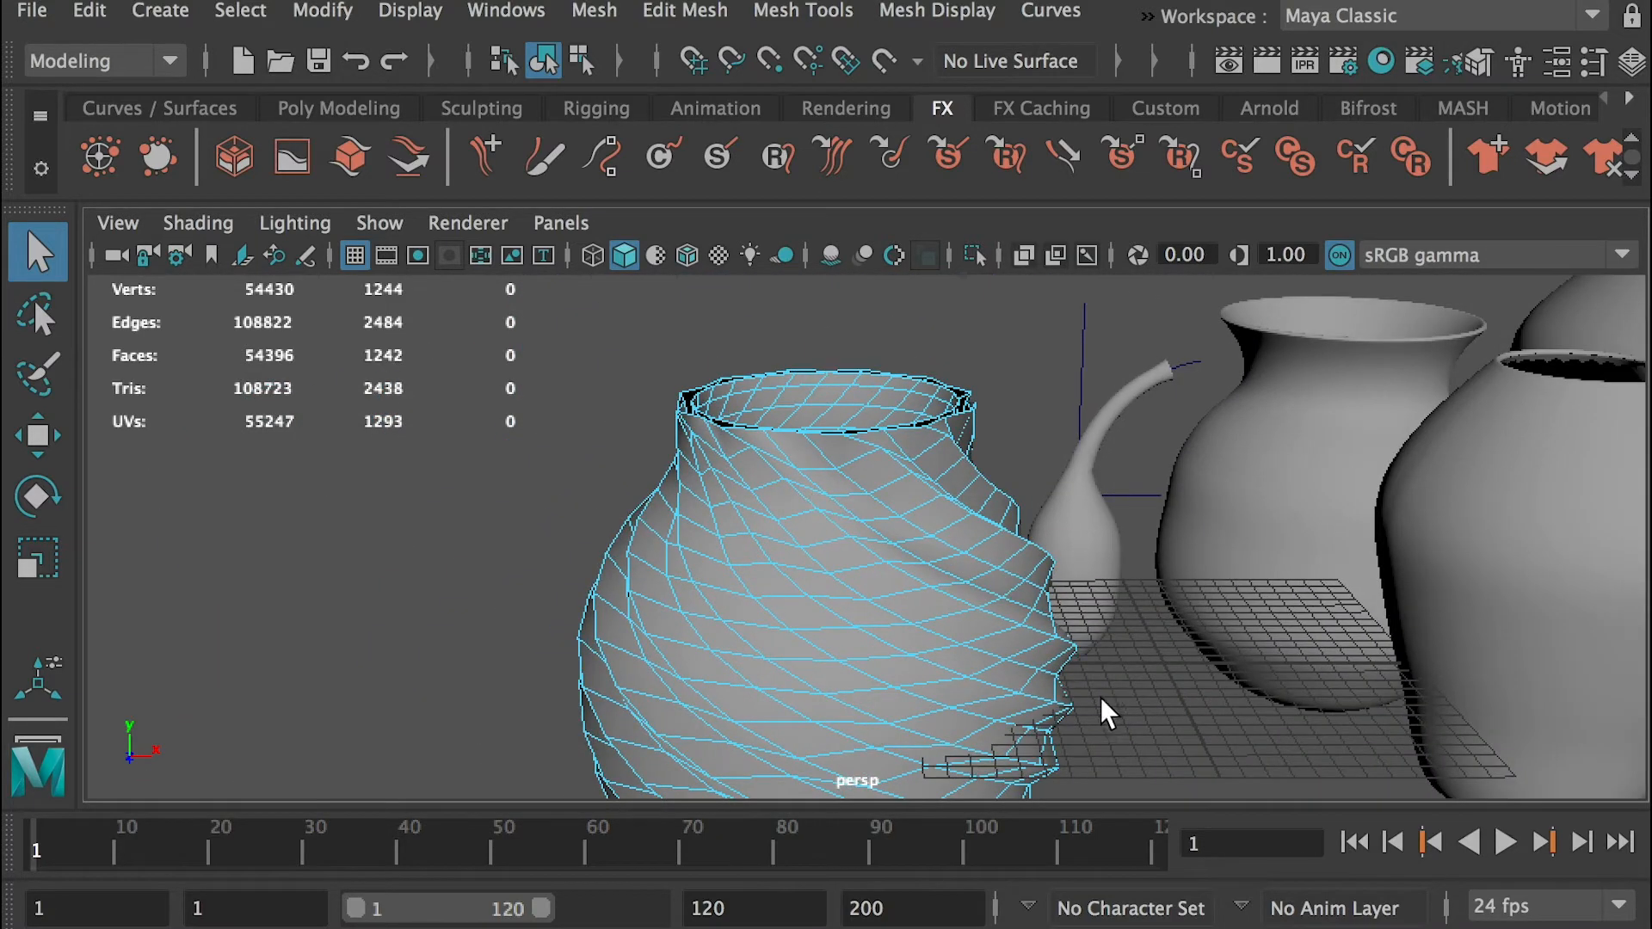
{"action": "right_click_drag", "start_coordinate": [825, 417], "coordinate": [1067, 585], "text": "alt"}
{"action": "middle_click_drag", "start_coordinate": [905, 454], "coordinate": [831, 525], "text": "alt"}
{"action": "right_click_drag", "start_coordinate": [784, 529], "coordinate": [831, 560], "text": "alt"}
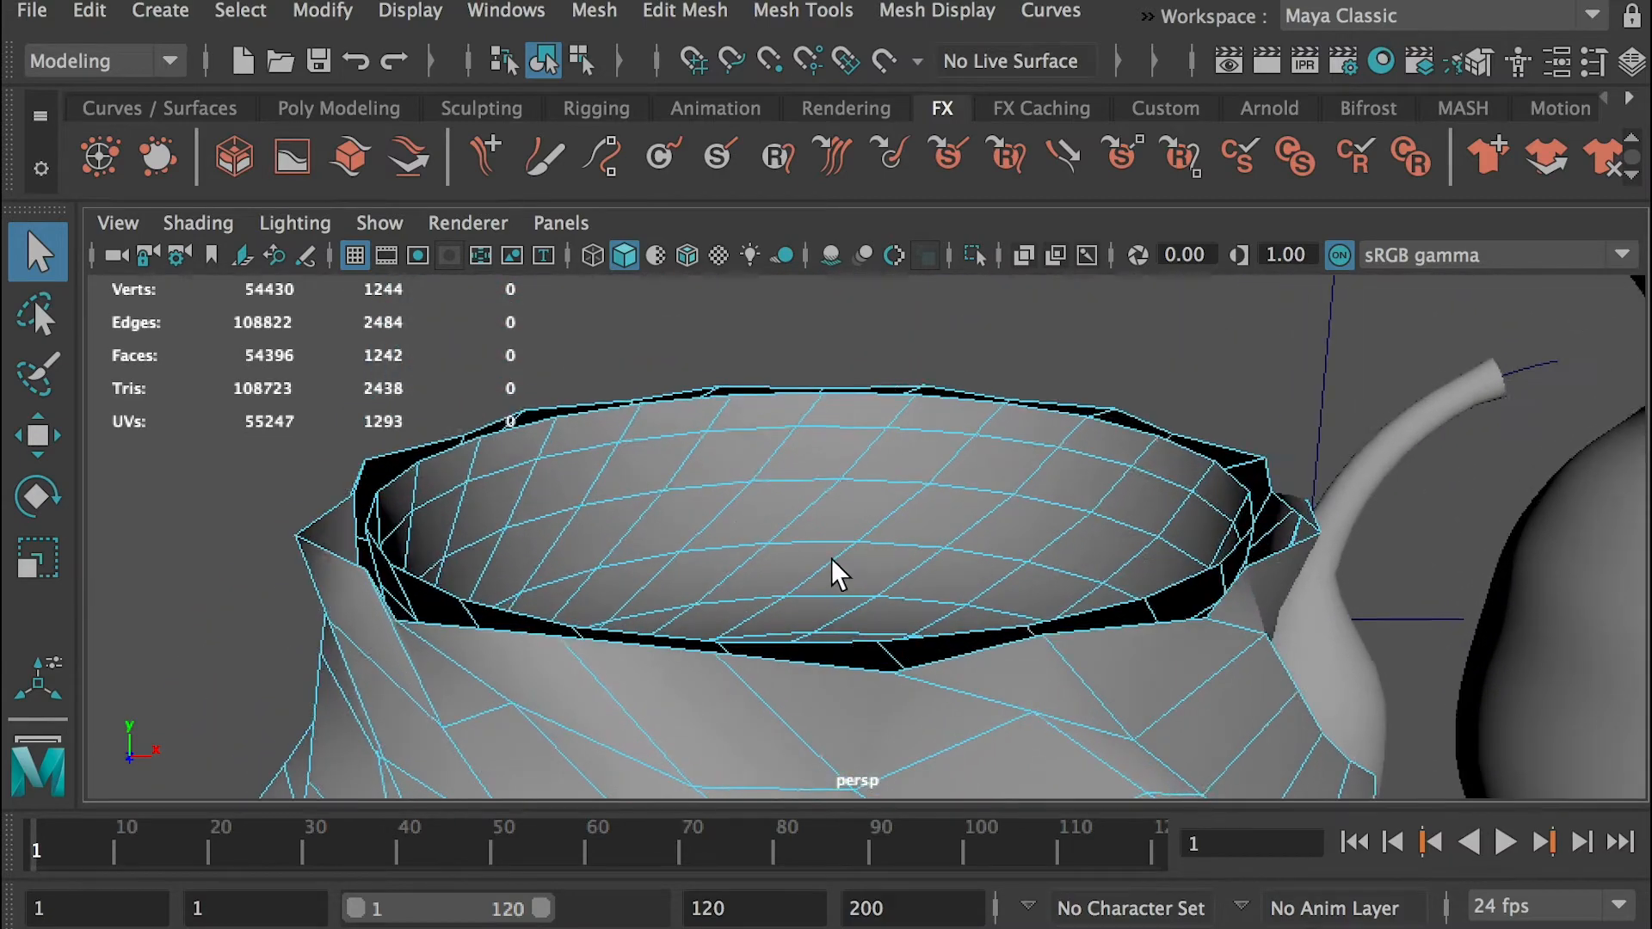
{"action": "middle_click_drag", "start_coordinate": [832, 559], "coordinate": [835, 508], "text": "alt"}
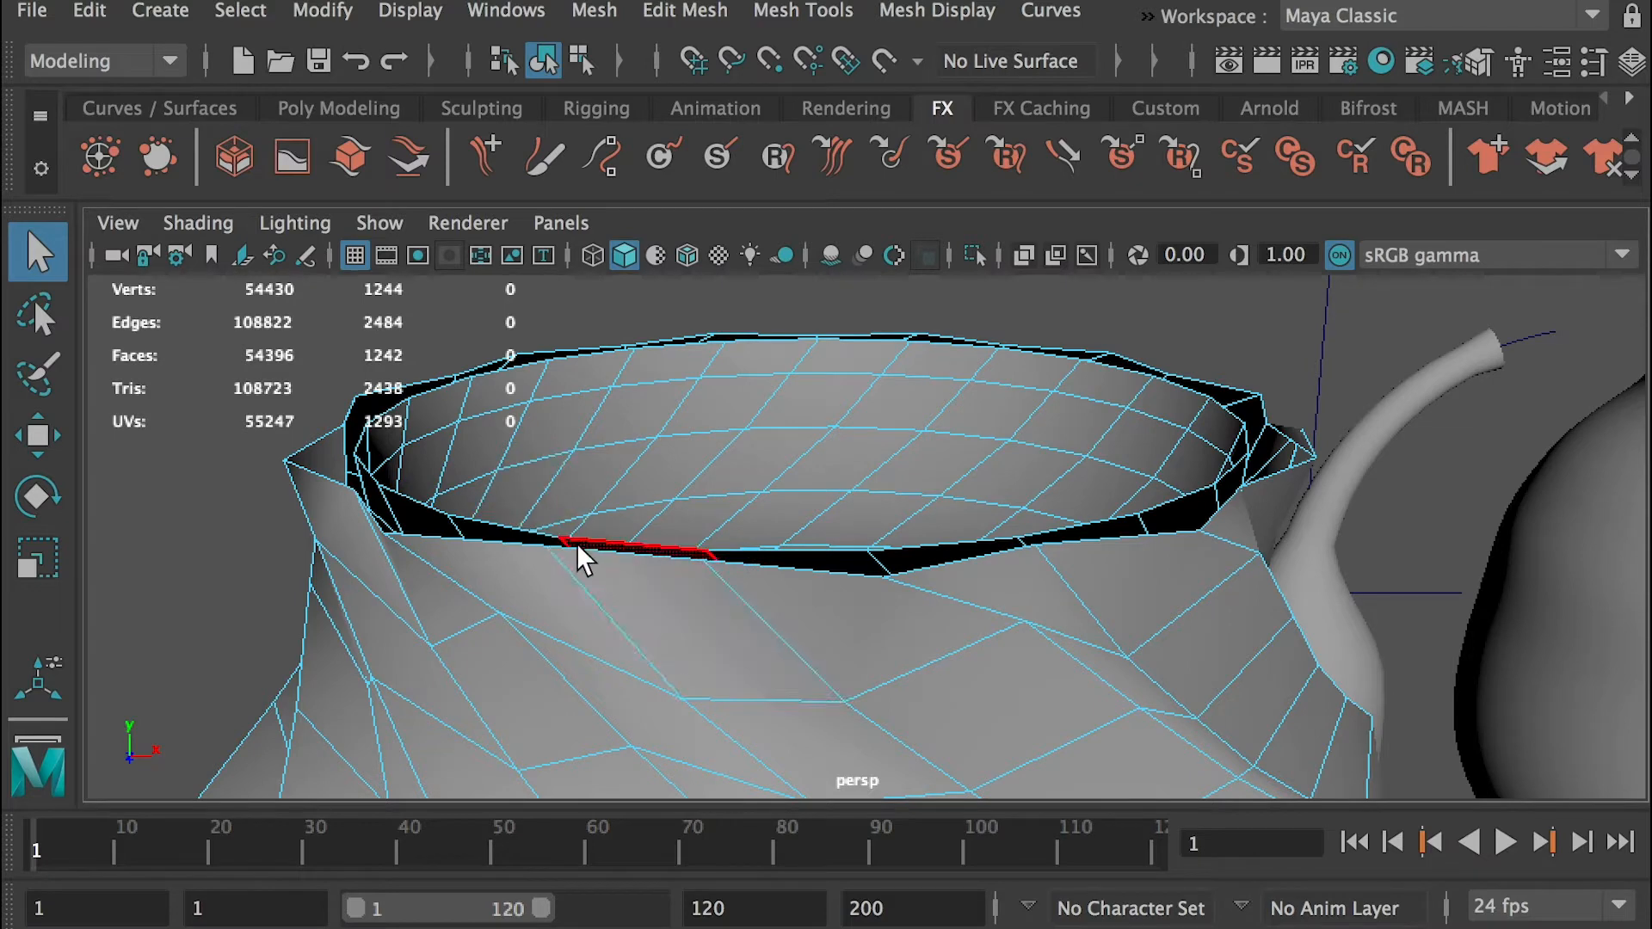
{"action": "scroll", "coordinate": [971, 535], "scroll_direction": "up", "scroll_amount": 1}
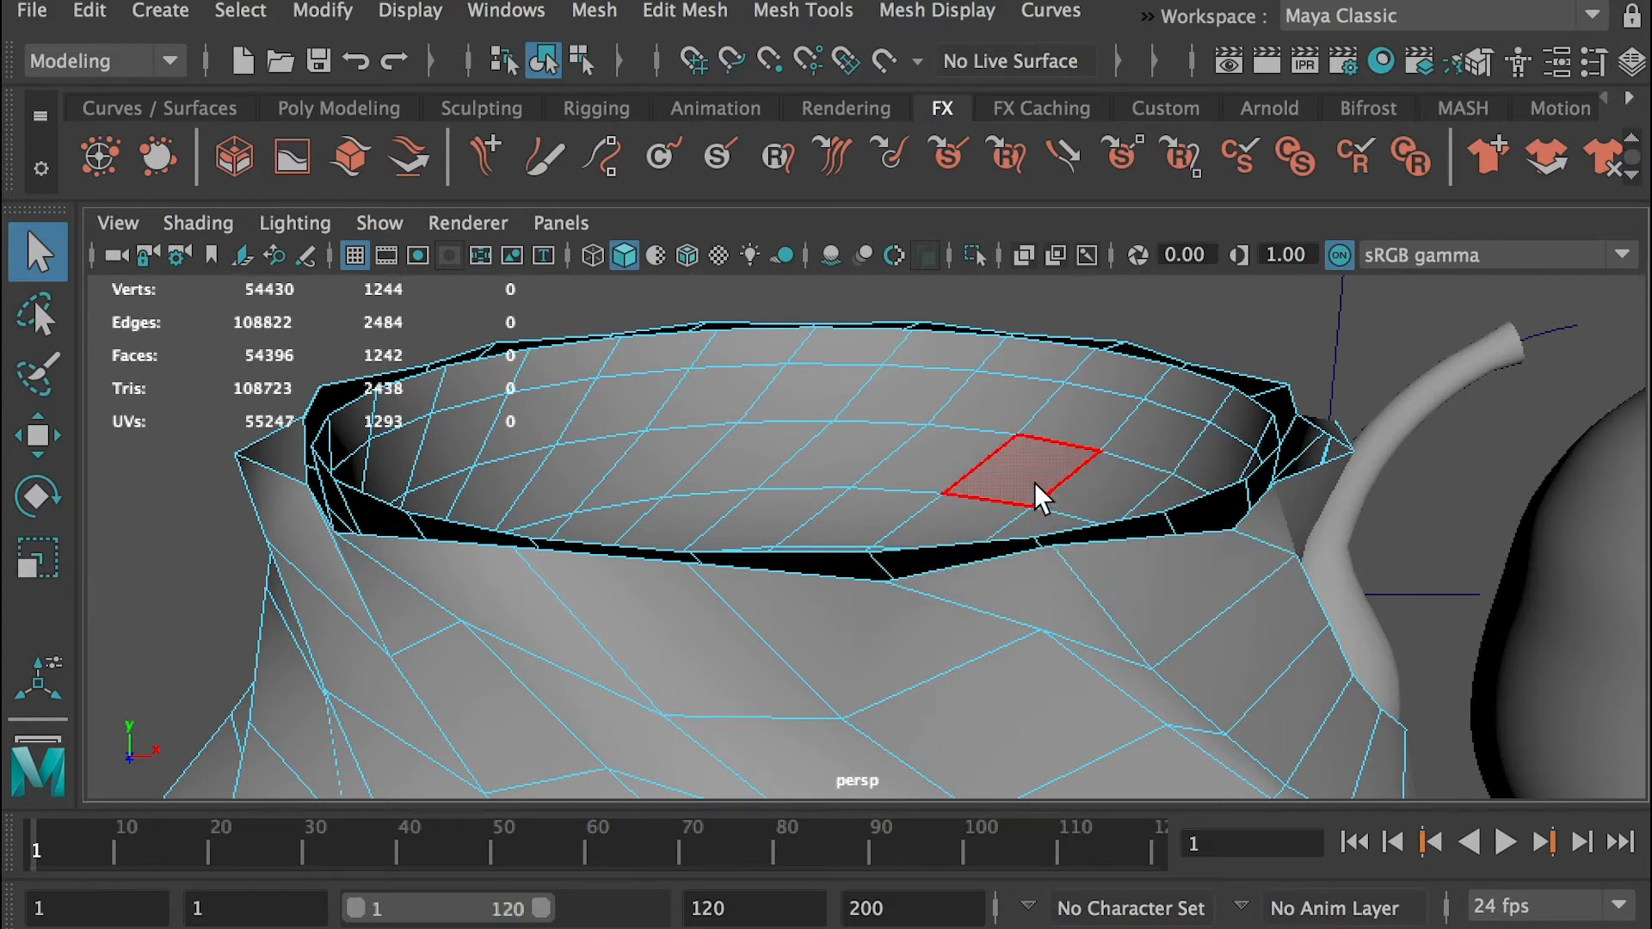
{"action": "right_click_drag", "start_coordinate": [903, 507], "coordinate": [906, 418]}
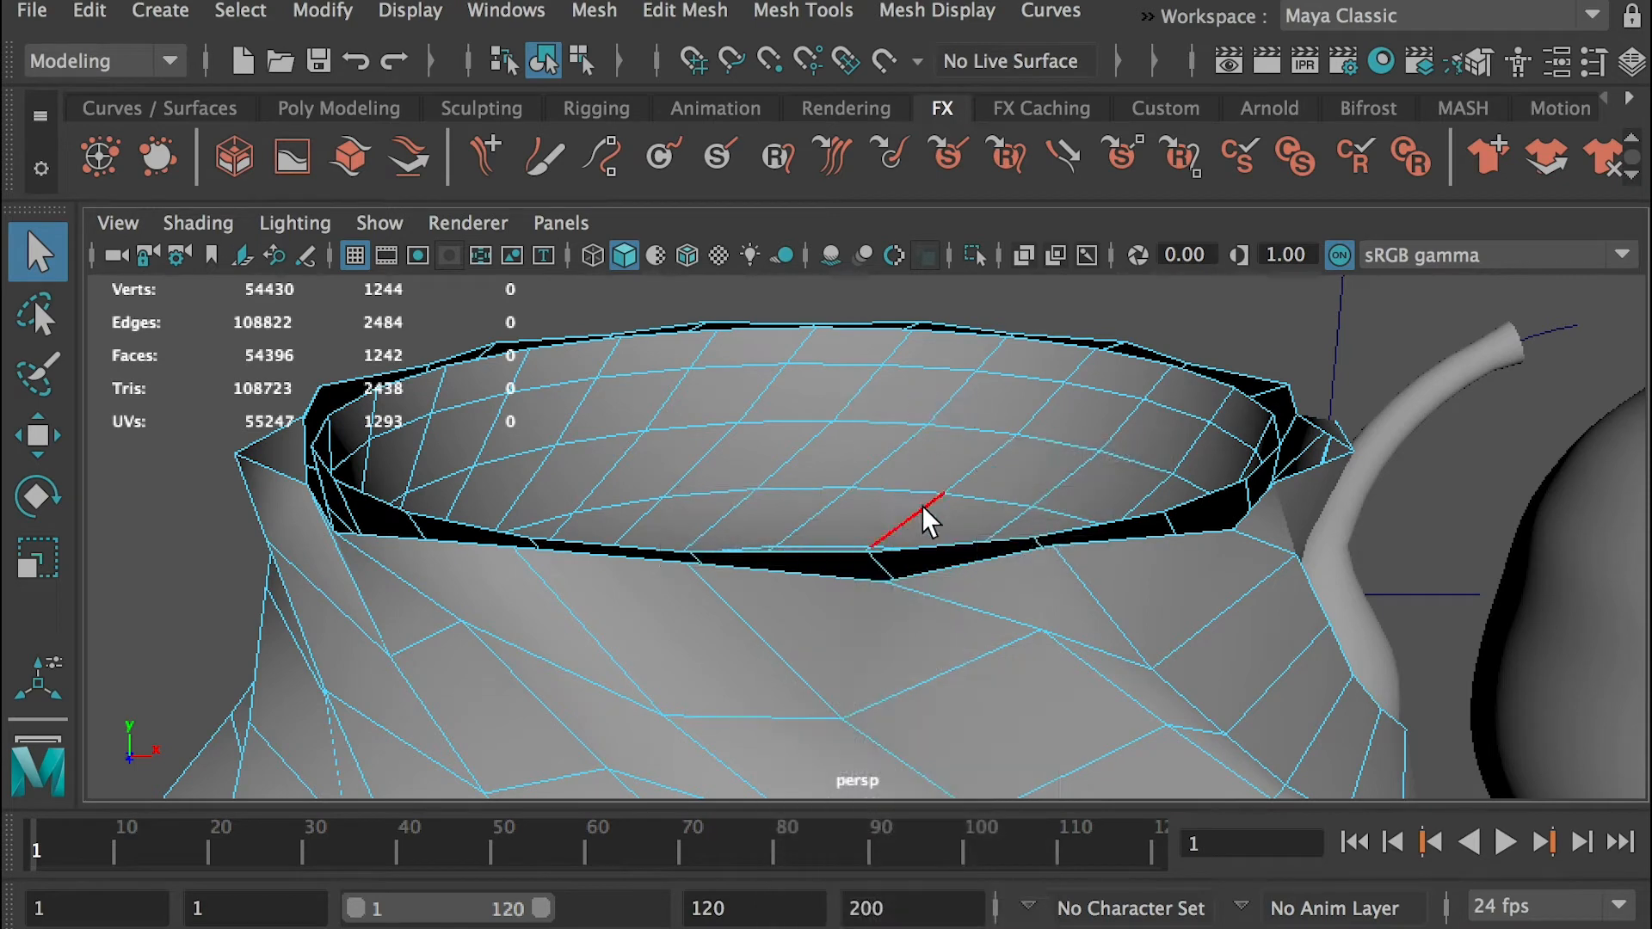
Bridge one outer rim edge to the facing inner rim edge at the front of the twisted vase
{"action": "left_click", "coordinate": [960, 572]}
{"action": "left_click_drag", "start_coordinate": [959, 571], "coordinate": [1025, 609], "text": "alt"}
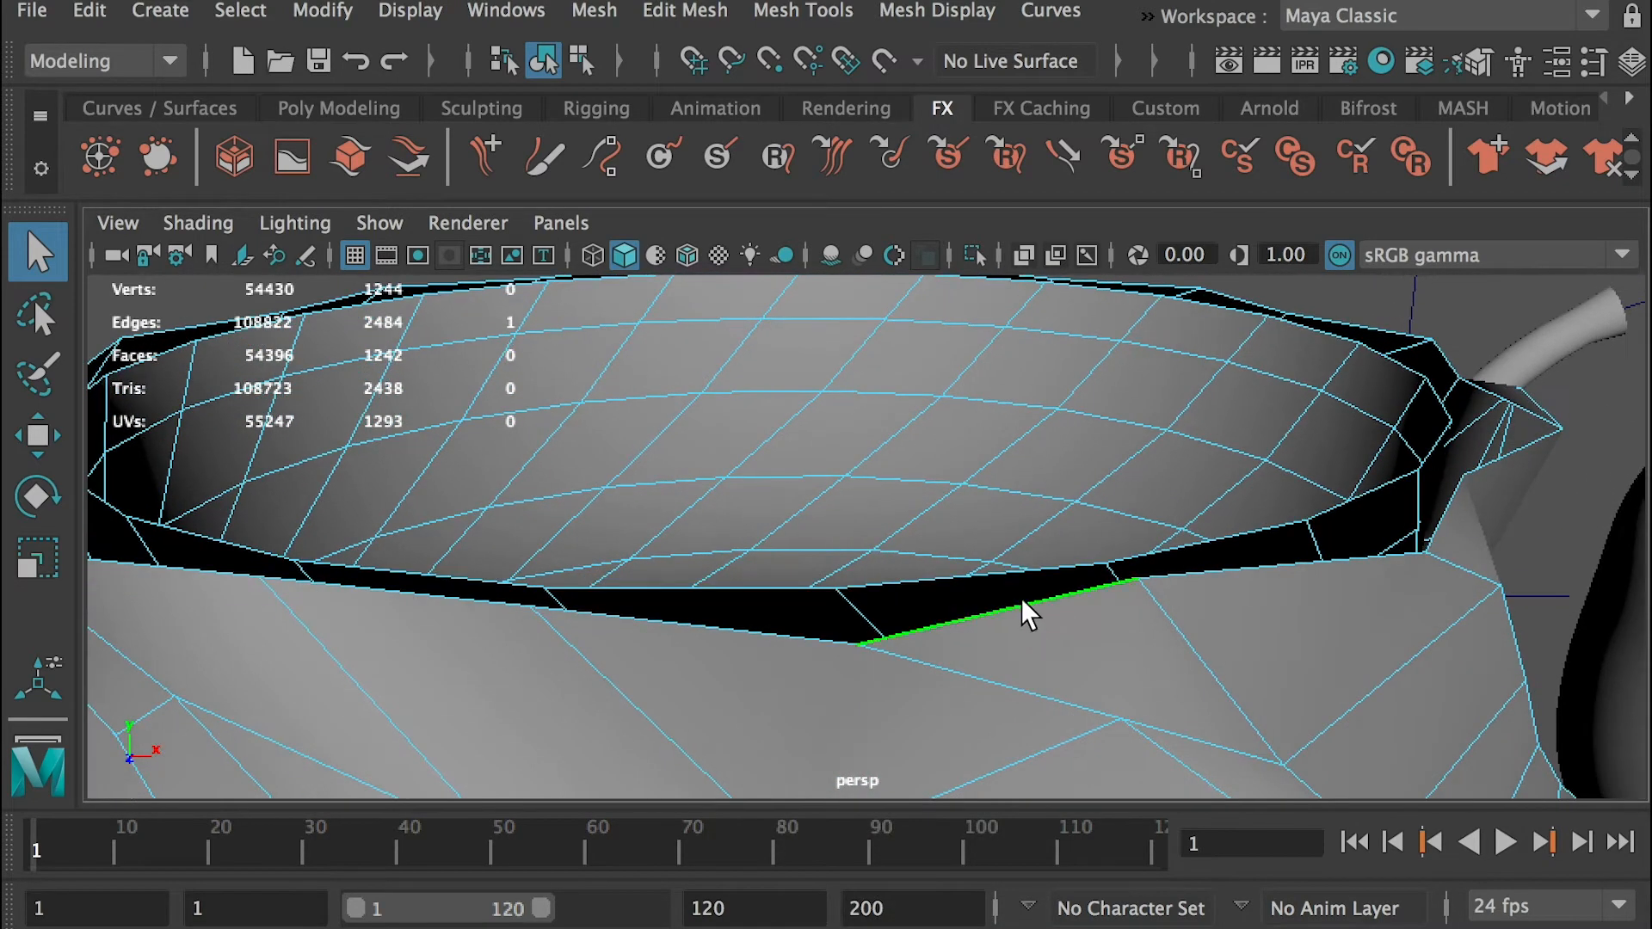
{"action": "left_click", "coordinate": [920, 576], "text": "shift"}
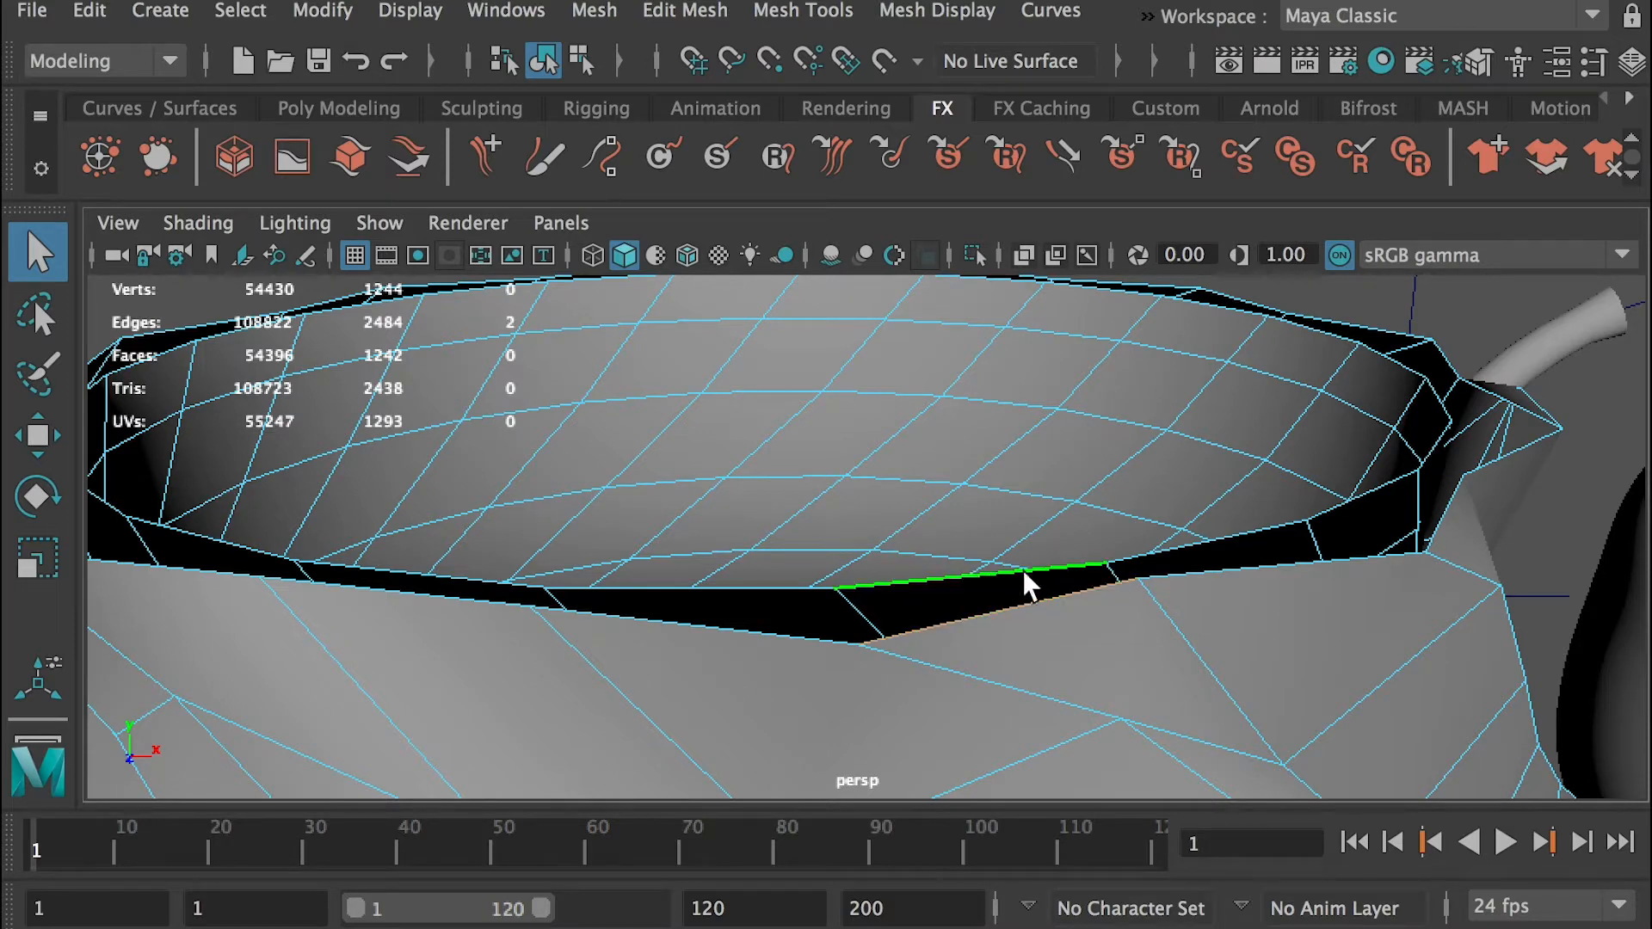
{"action": "left_click", "coordinate": [685, 10]}
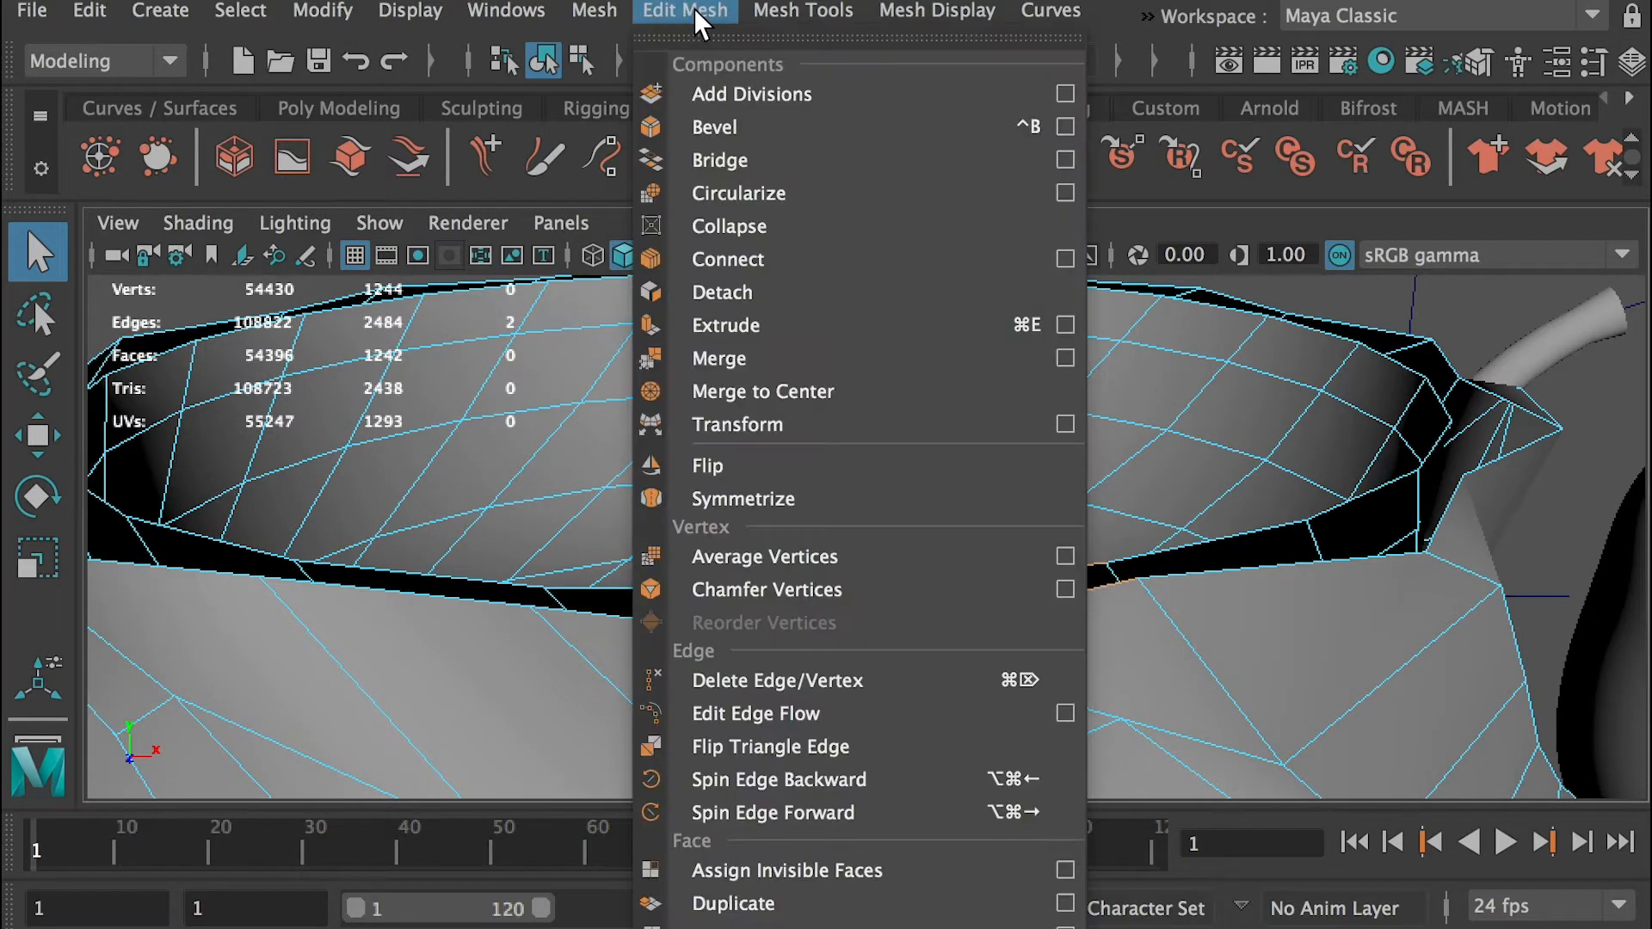
{"action": "left_click", "coordinate": [729, 160]}
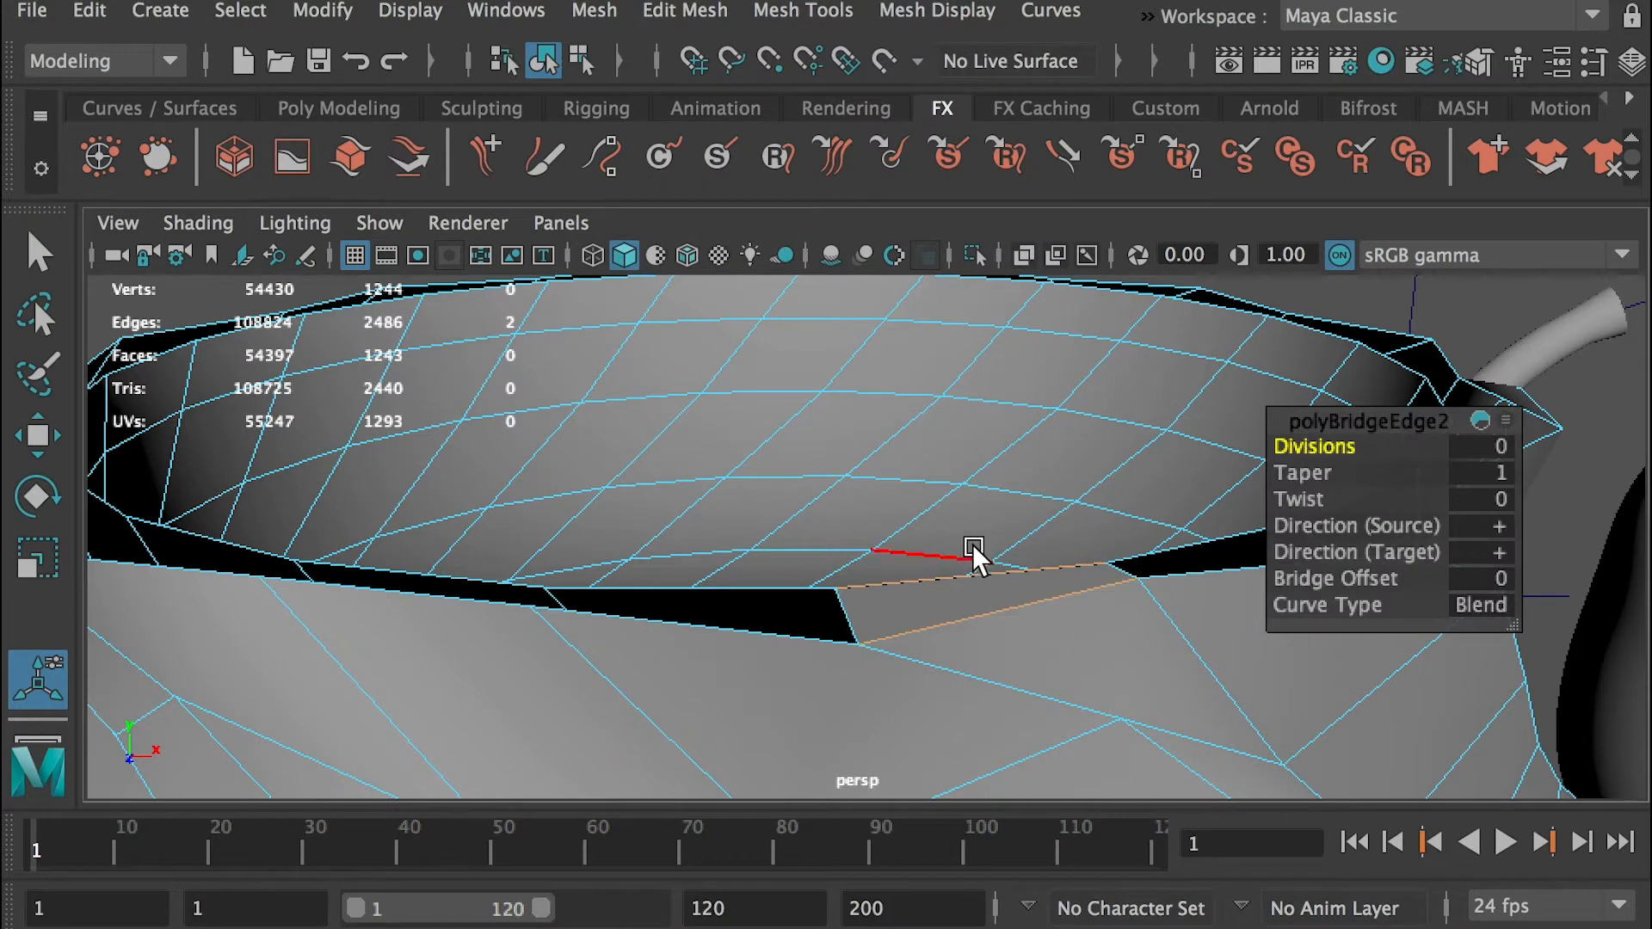
Select the remaining inner and outer border edges around the twisted vase's rim and bridge them
{"action": "left_click_drag", "start_coordinate": [1047, 603], "coordinate": [804, 546], "text": "alt"}
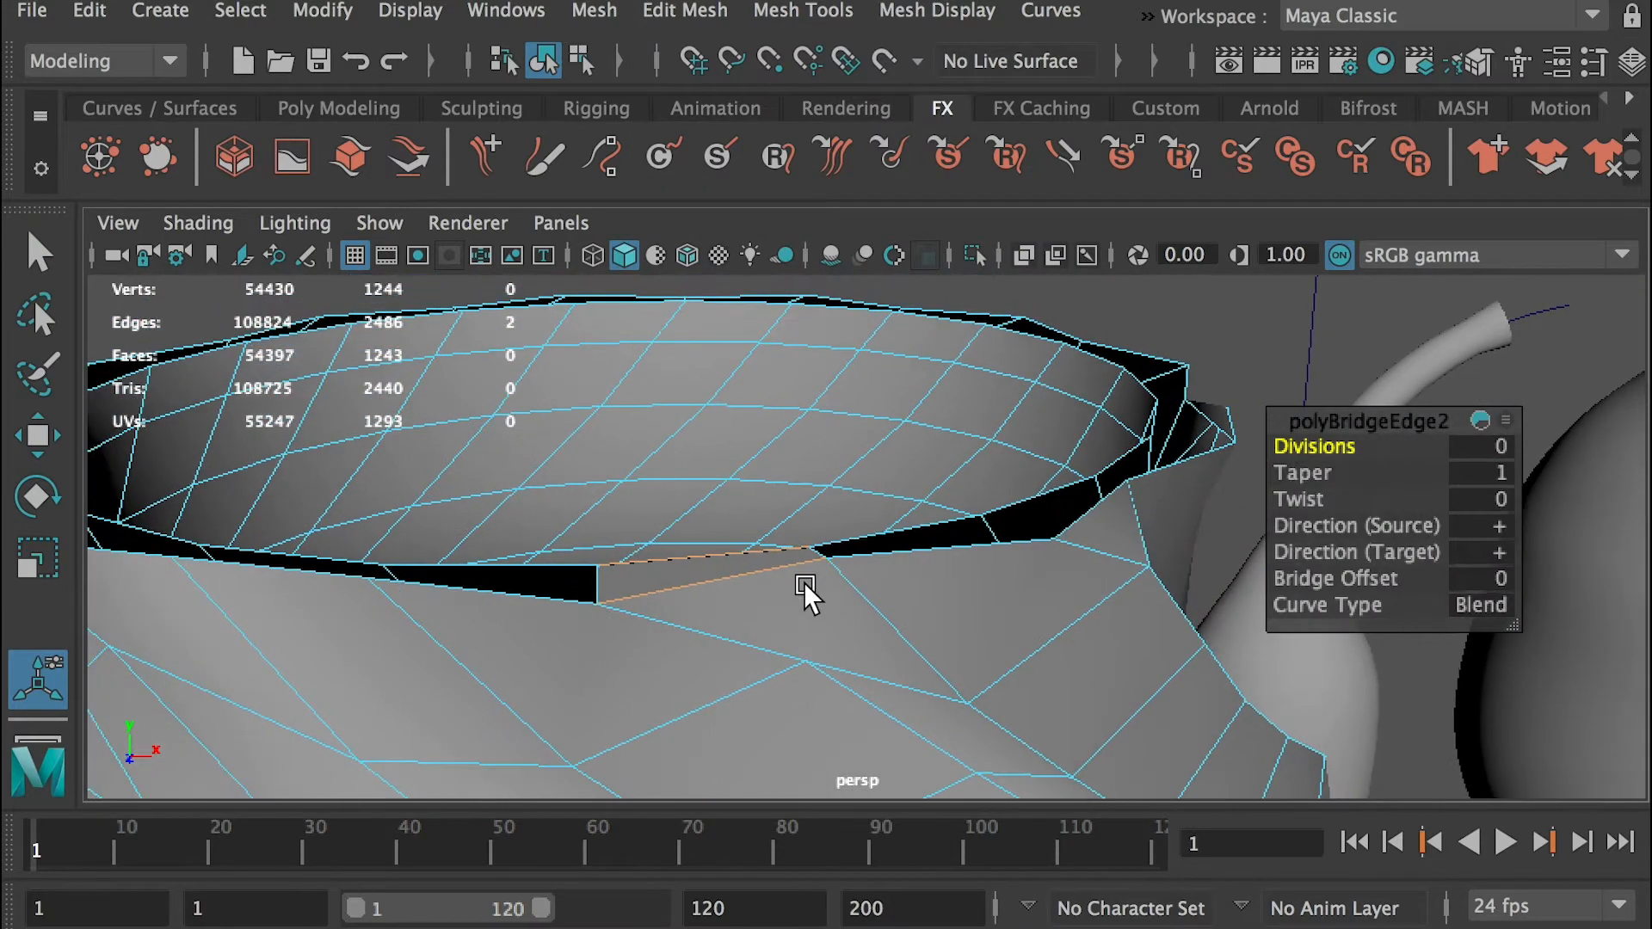
{"action": "left_click", "coordinate": [884, 538]}
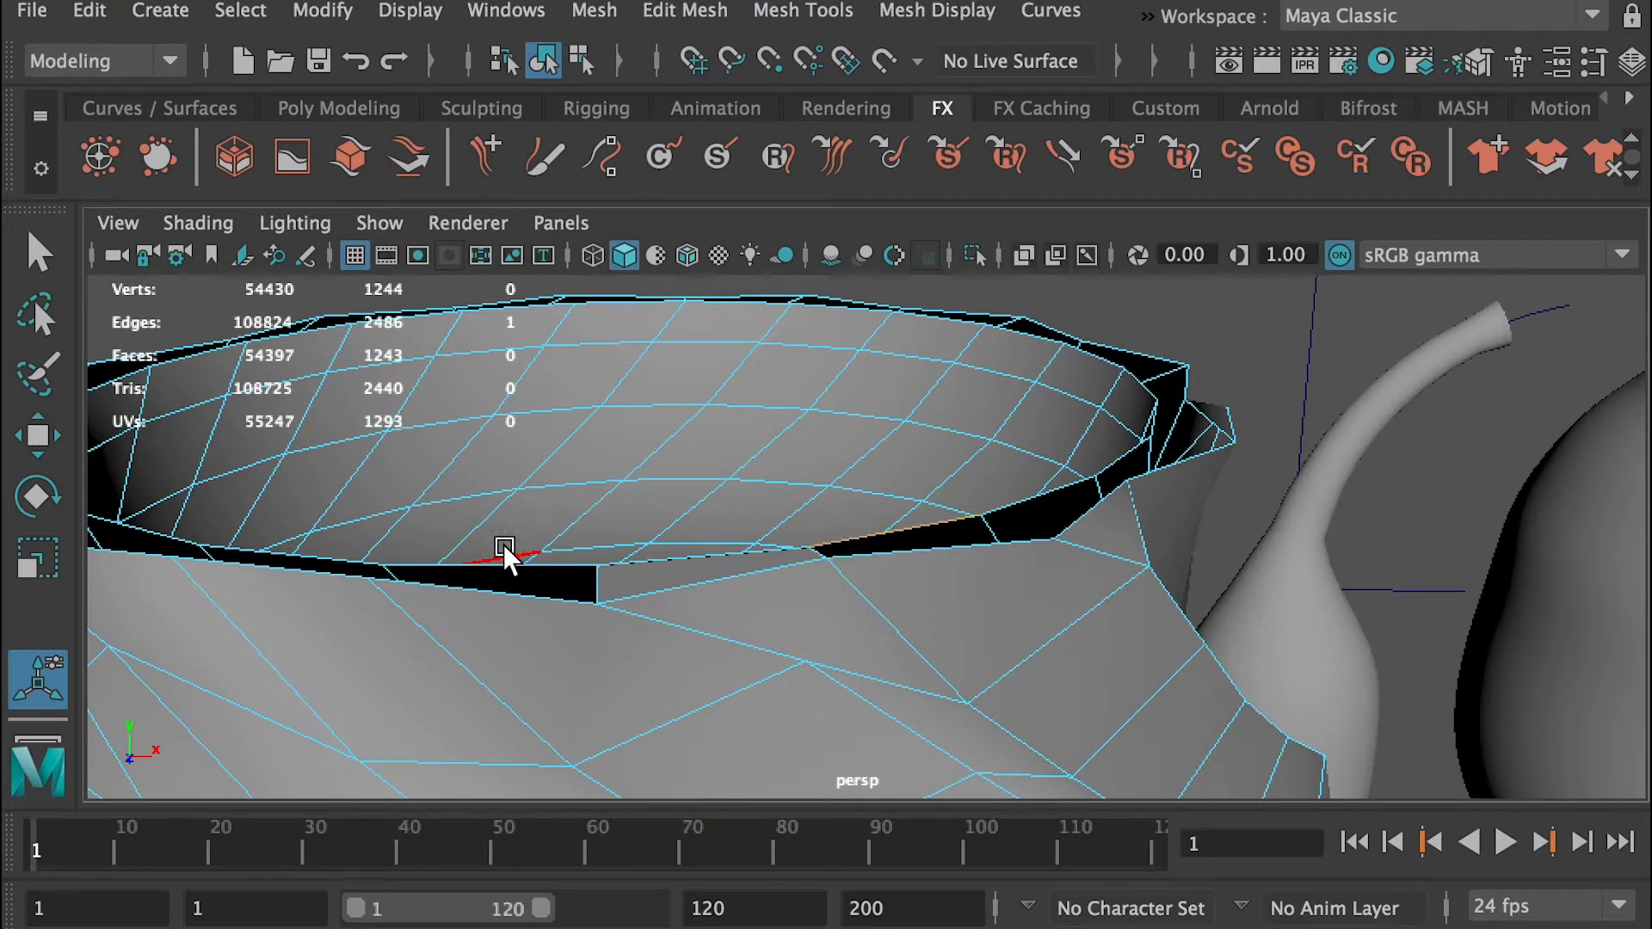
{"action": "double_click", "coordinate": [549, 566]}
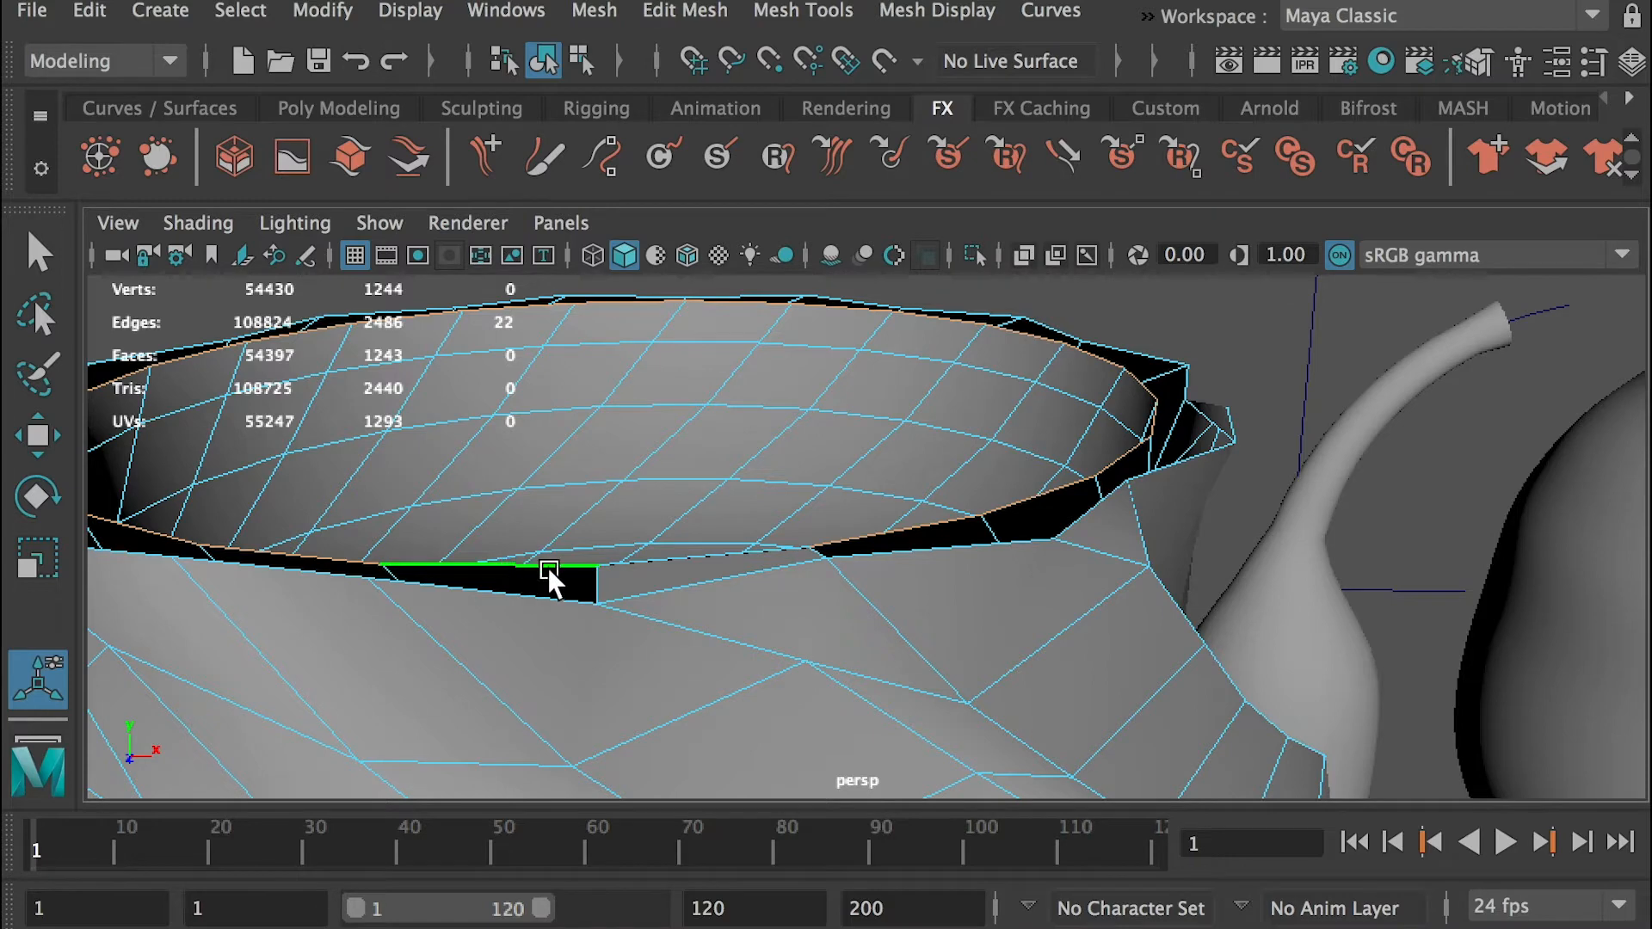
{"action": "left_click_drag", "start_coordinate": [814, 549], "coordinate": [823, 557], "text": "alt"}
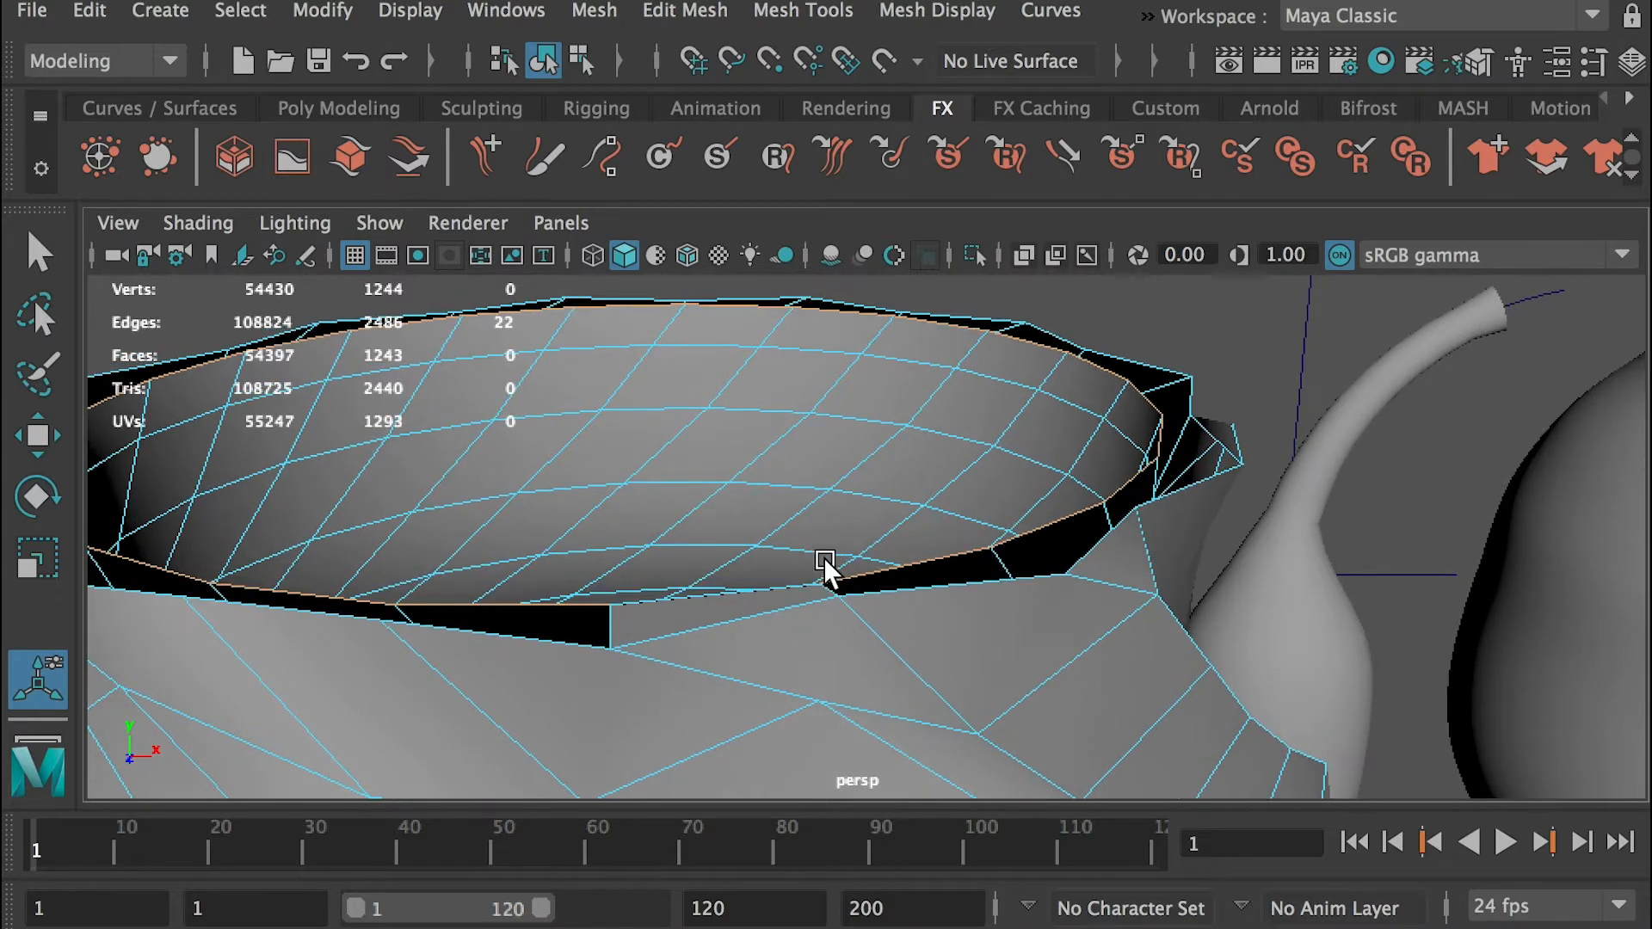
{"action": "left_click", "coordinate": [952, 583], "text": "shift"}
{"action": "double_click", "coordinate": [511, 633], "text": "shift"}
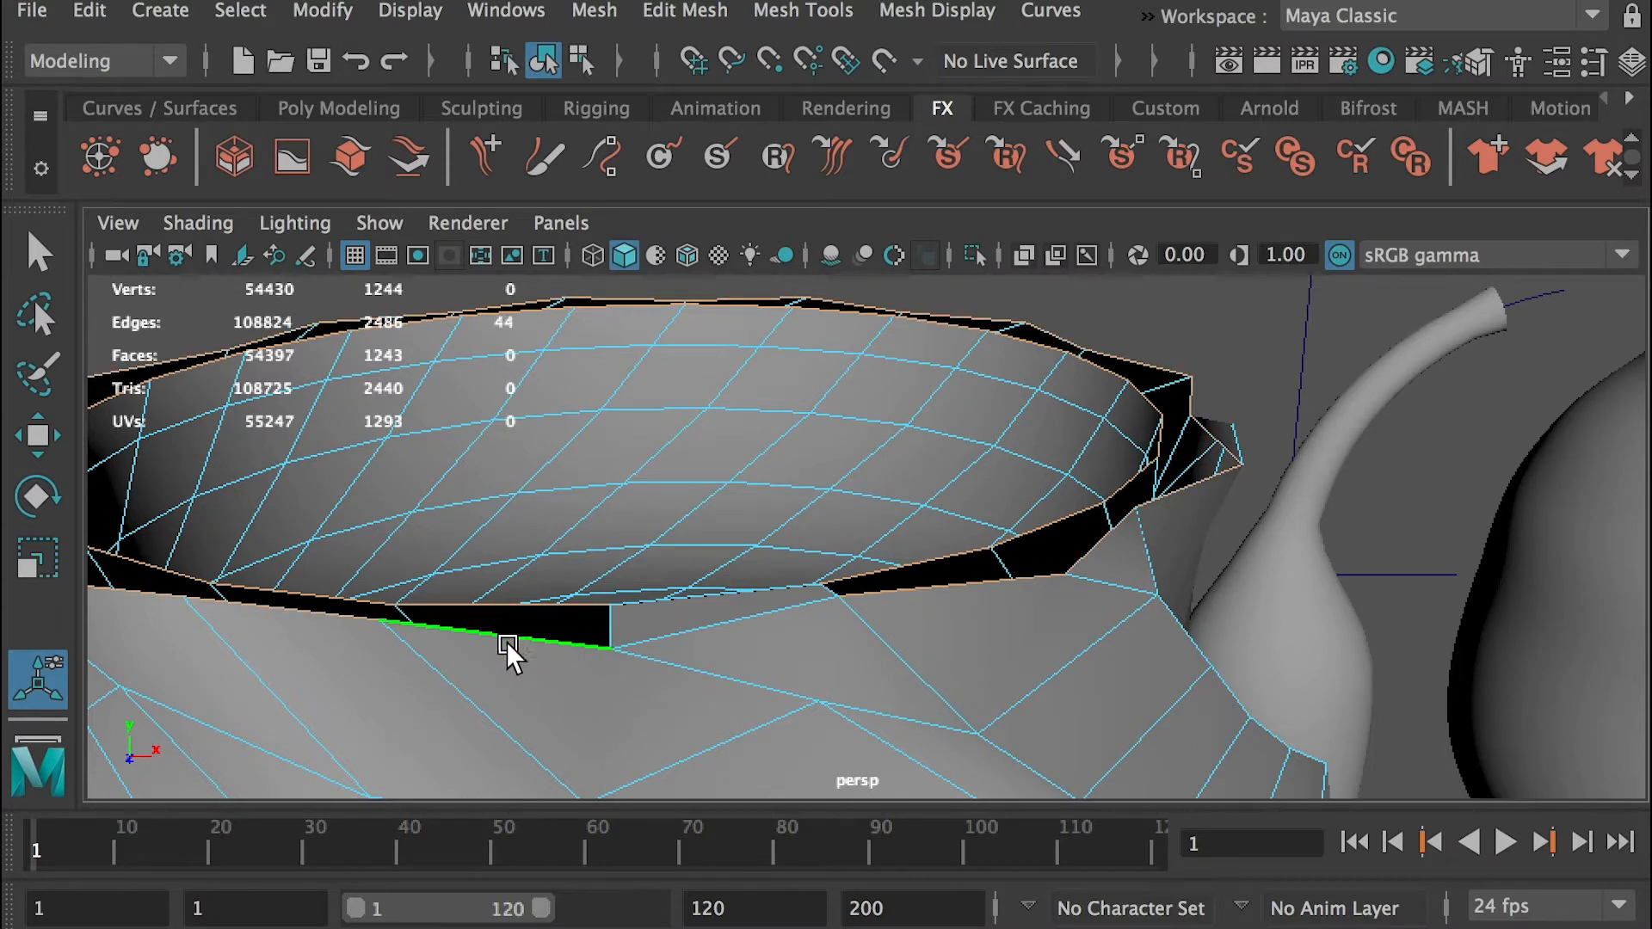
{"action": "left_click_drag", "start_coordinate": [490, 627], "coordinate": [658, 508], "text": "alt"}
{"action": "left_click", "coordinate": [677, 14]}
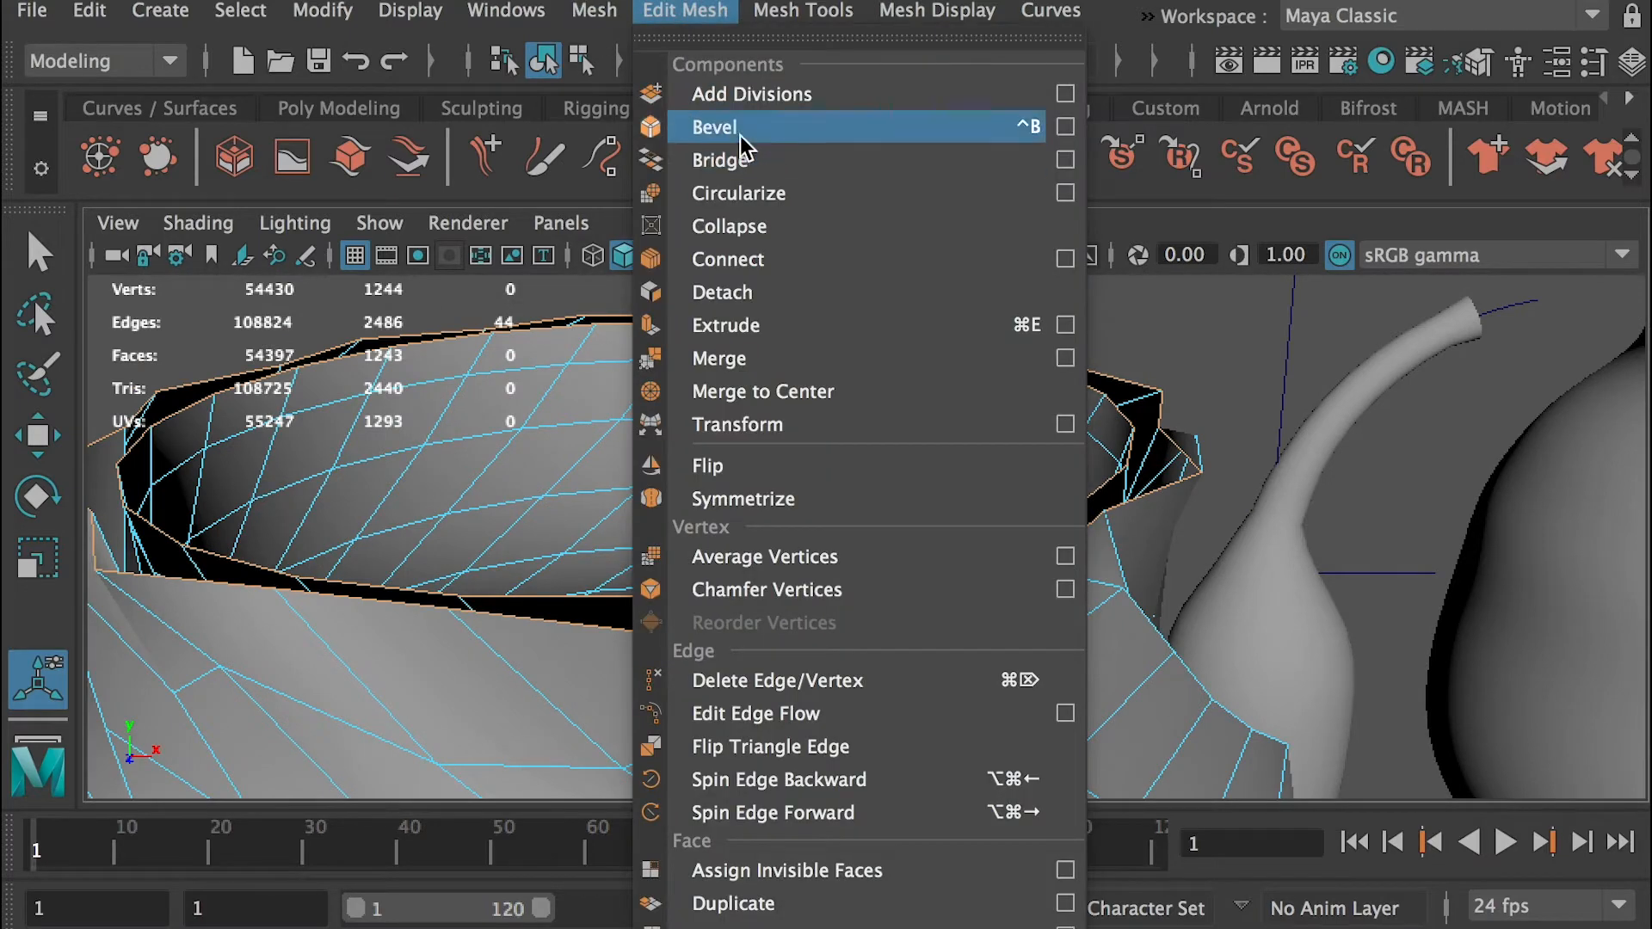
{"action": "left_click", "coordinate": [667, 4]}
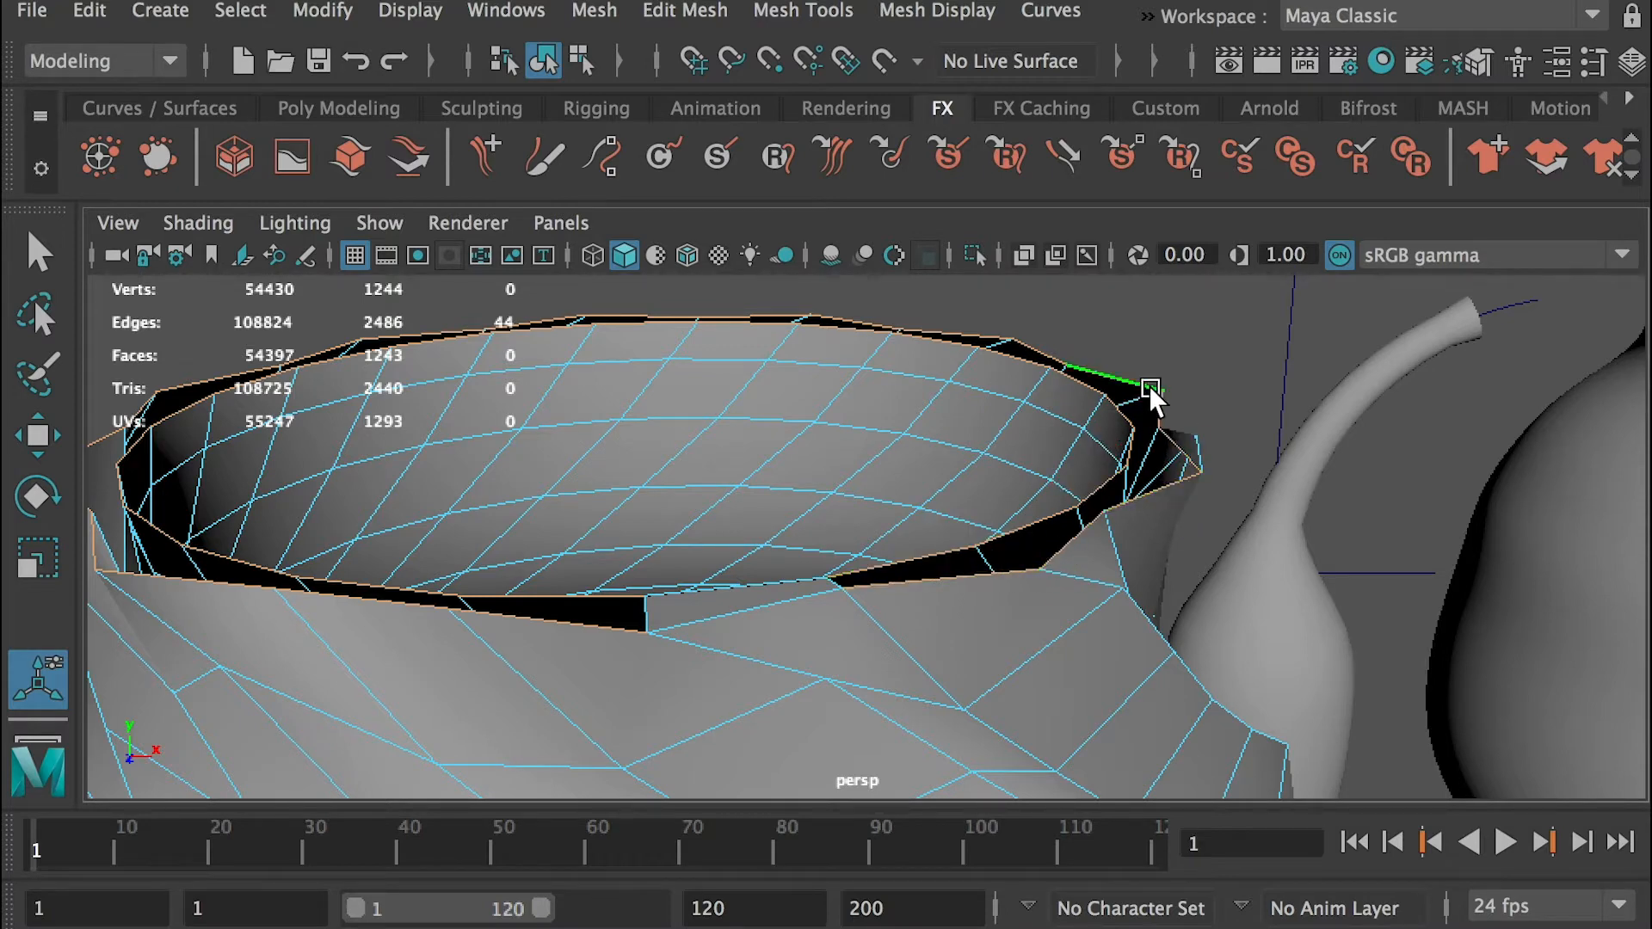
{"action": "left_click", "coordinate": [680, 17]}
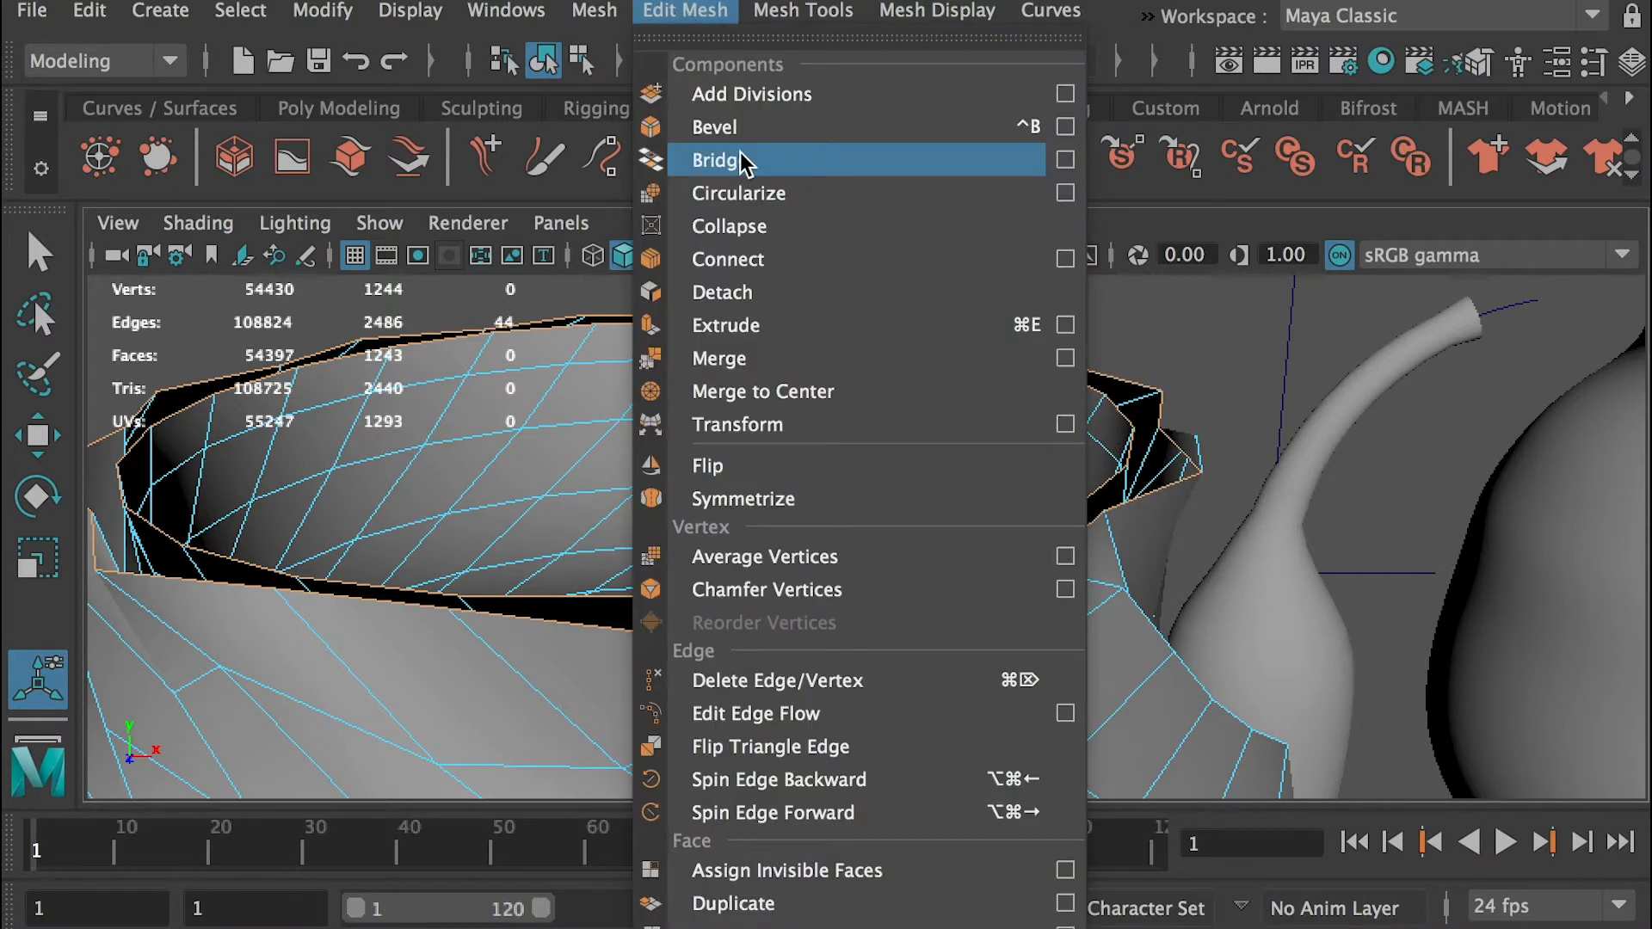
{"action": "left_click", "coordinate": [745, 161]}
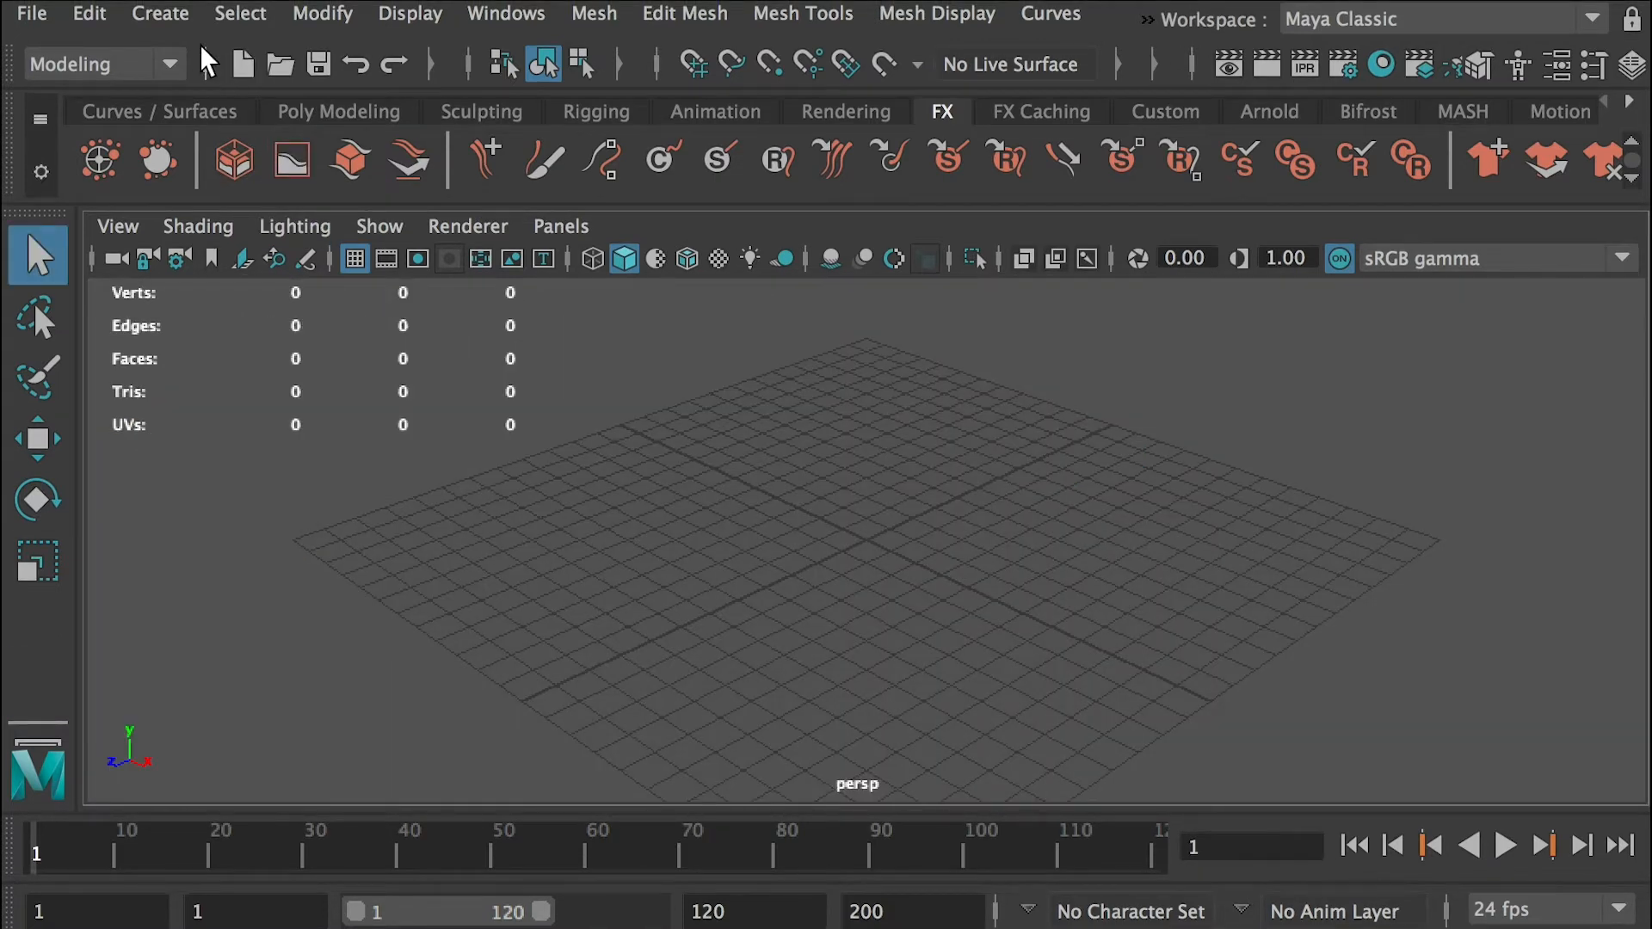
Check whether the Type creation command is available in the empty scene, and open the Plug-in Manager
{"action": "left_click", "coordinate": [163, 15]}
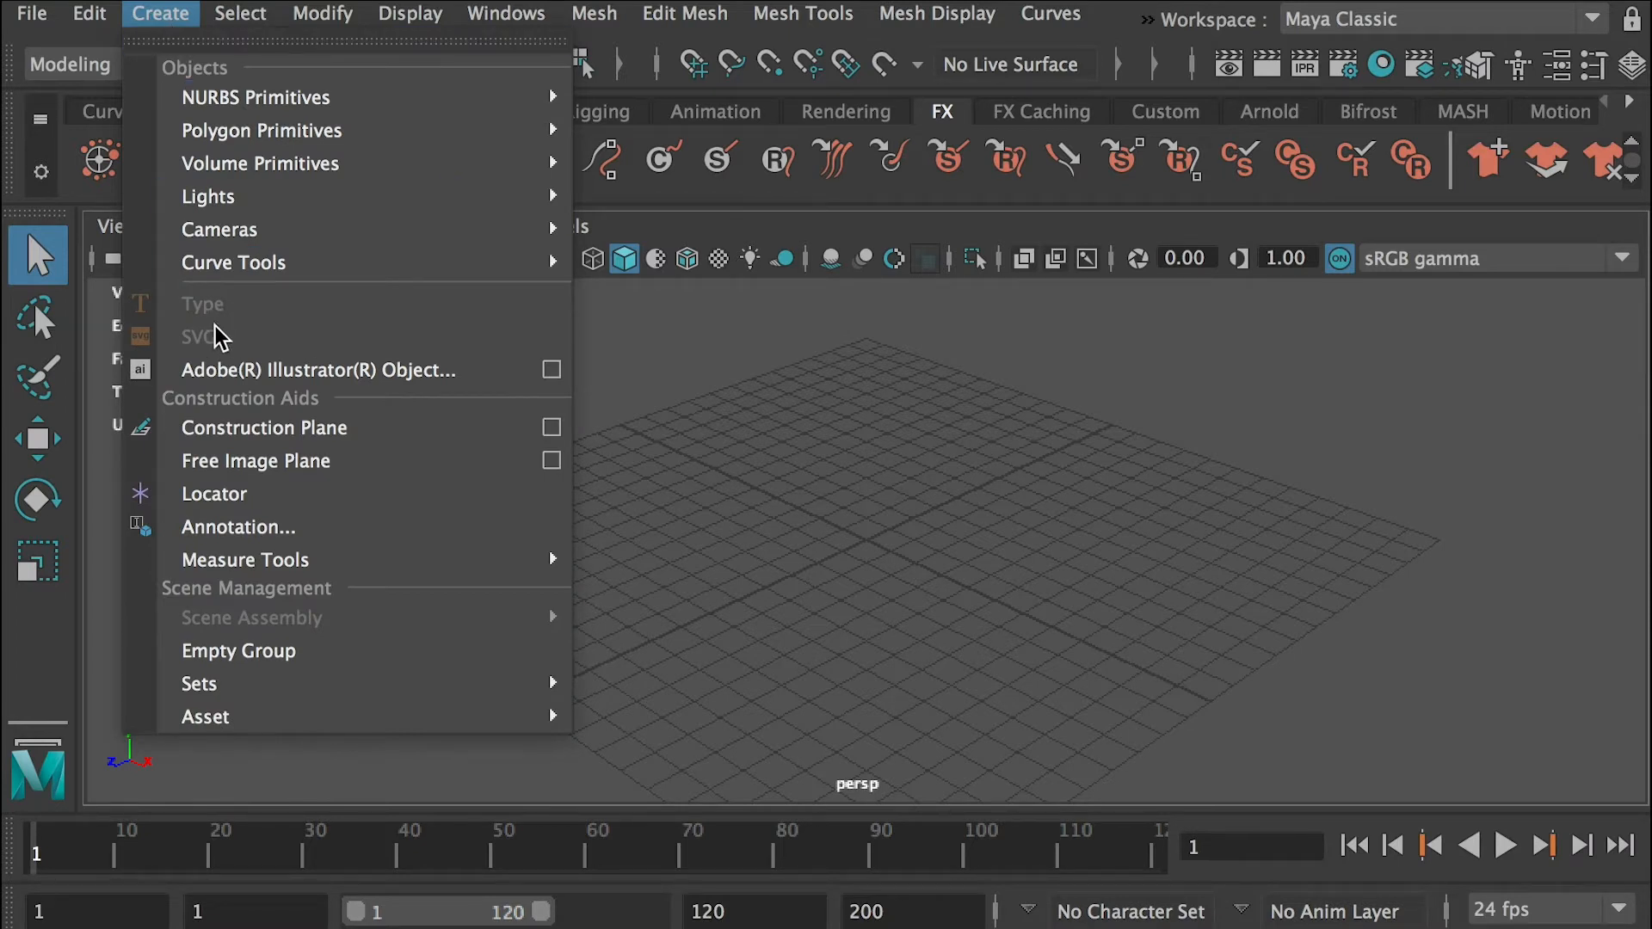
{"action": "left_click", "coordinate": [701, 341]}
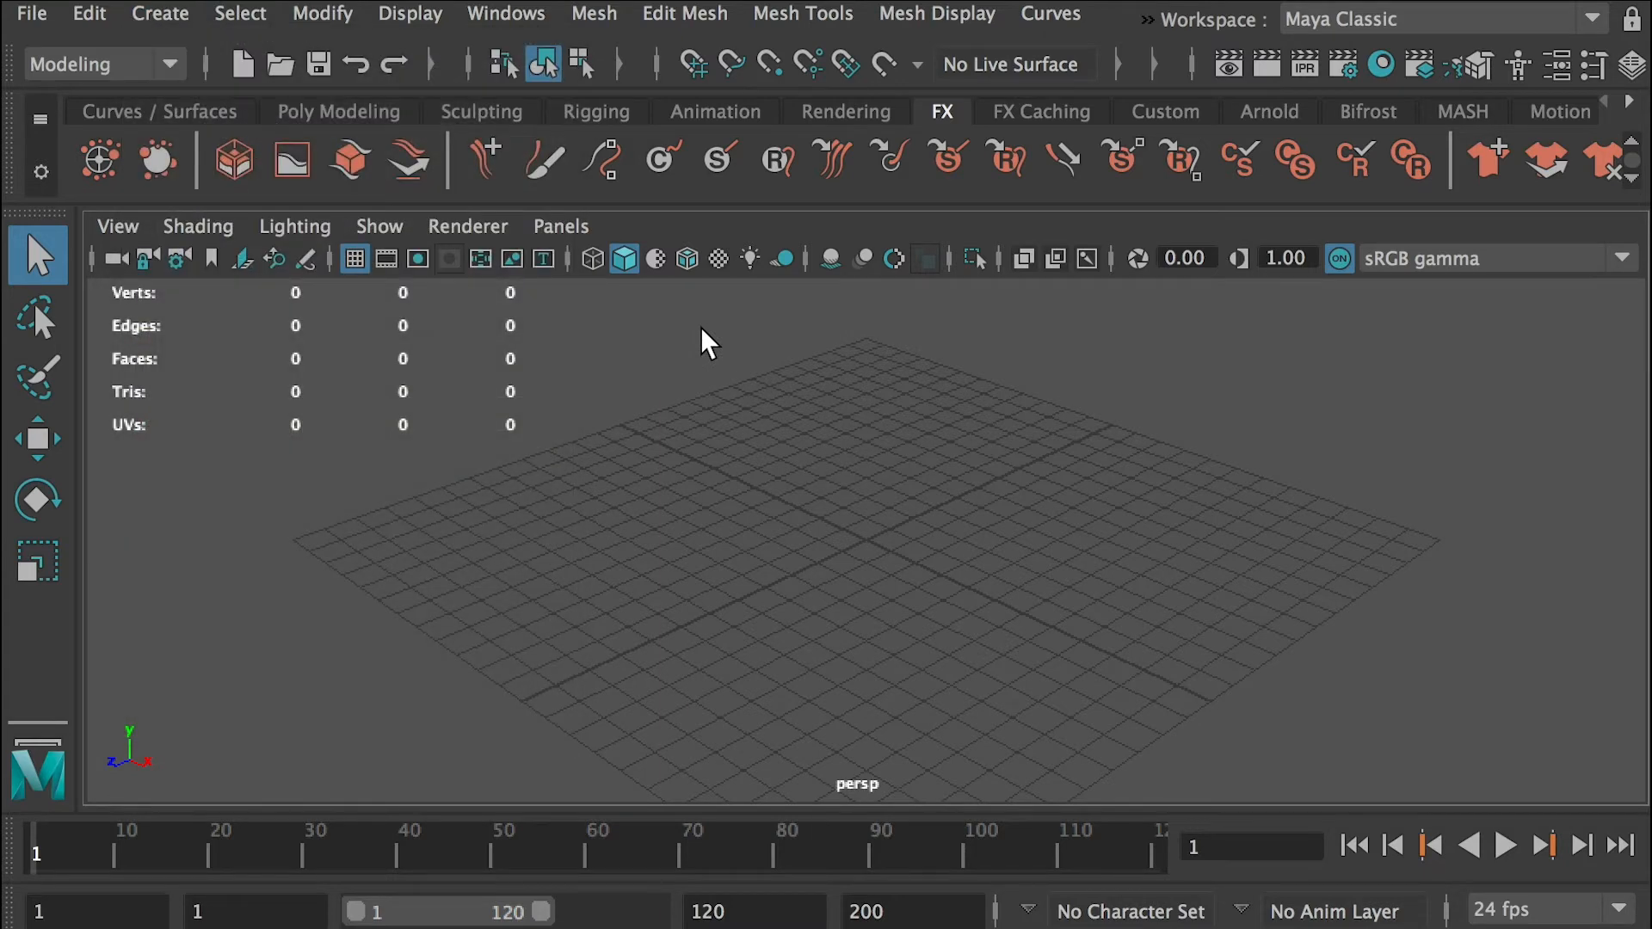
{"action": "left_click", "coordinate": [534, 24]}
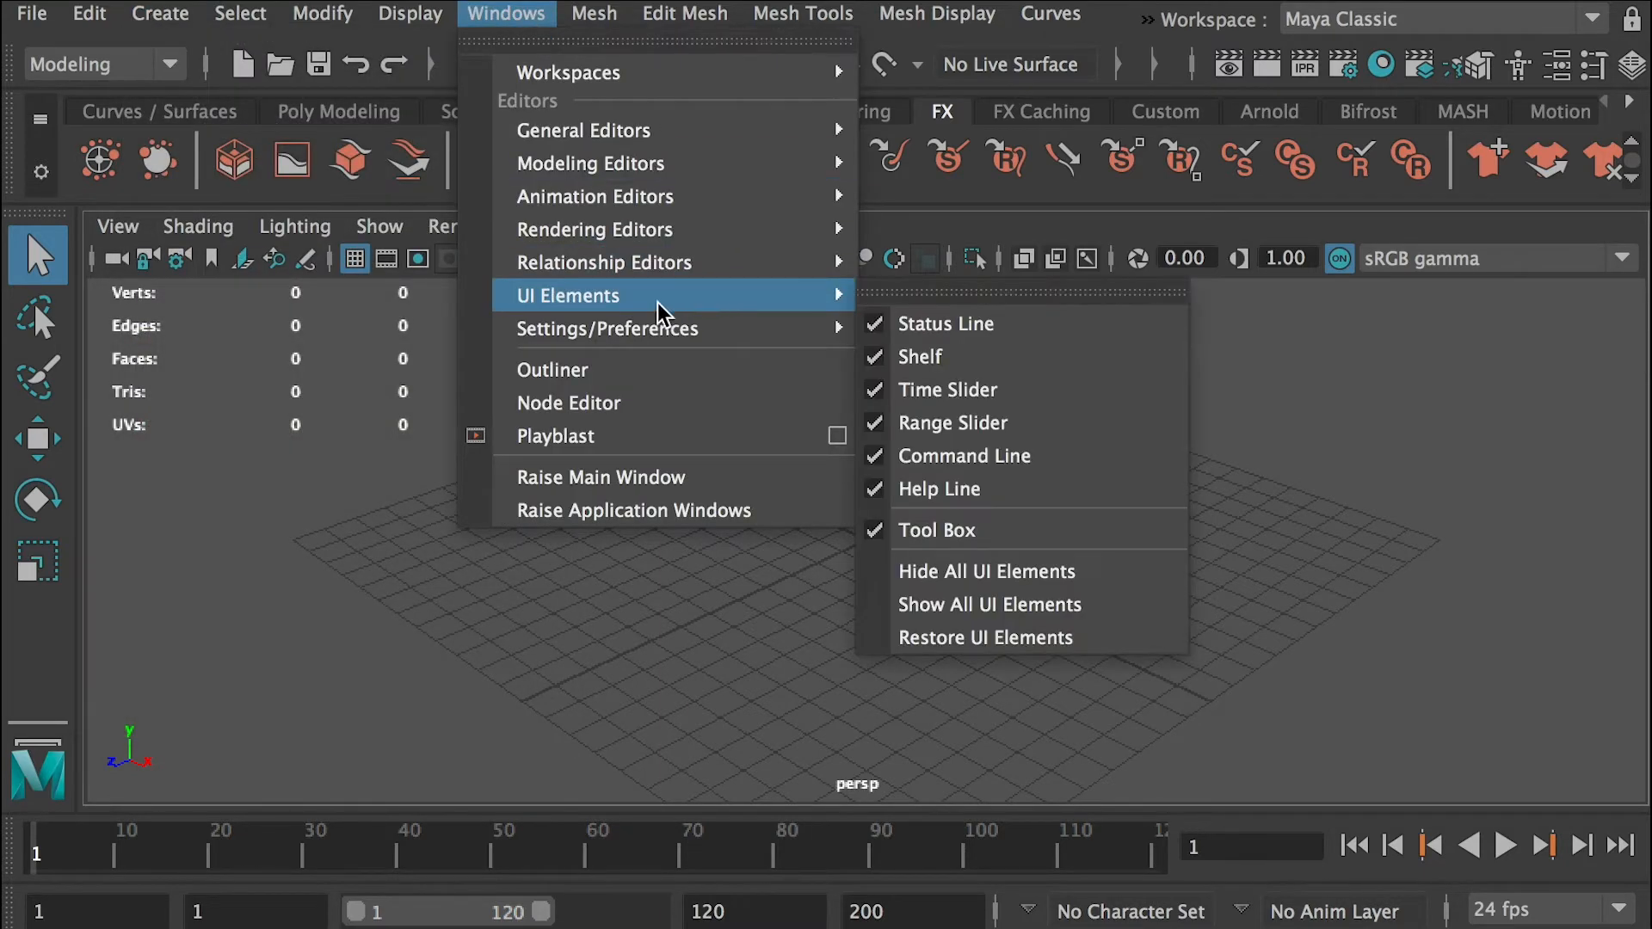
{"action": "mouse_move", "coordinate": [625, 329]}
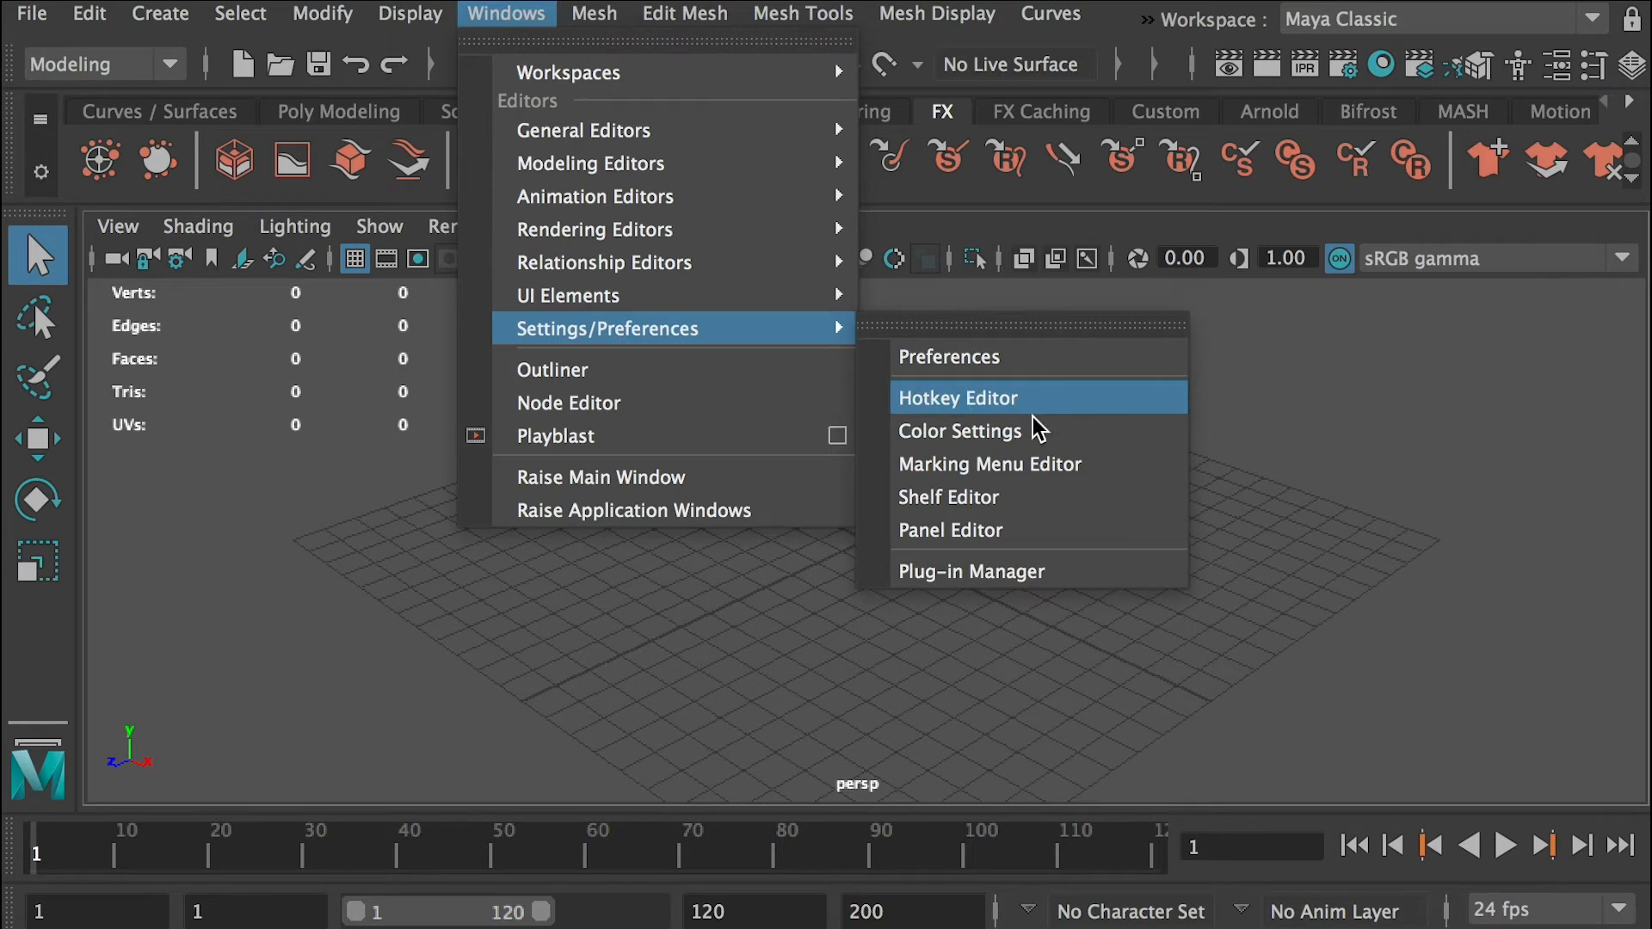
{"action": "left_click", "coordinate": [1067, 575]}
{"action": "left_click_drag", "start_coordinate": [1029, 368], "coordinate": [740, 263]}
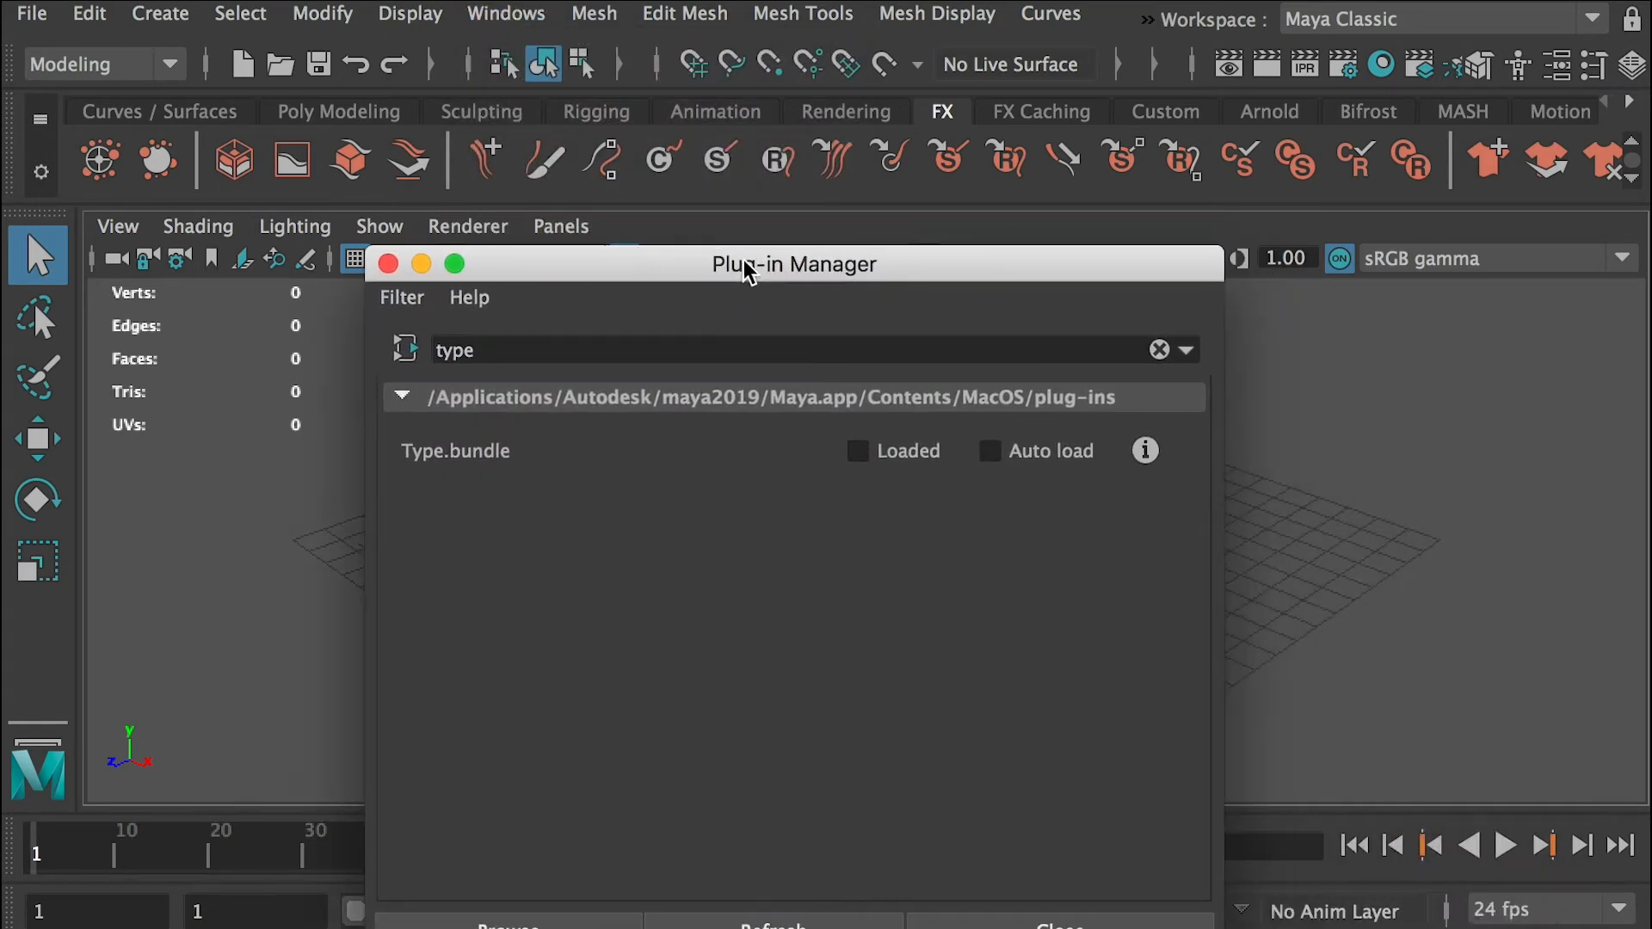
Filter the plug-ins by "type", enable Loaded and Auto load for Type.bundle, and close the Plug-in Manager
{"action": "left_click", "coordinate": [1159, 349]}
{"action": "left_click_drag", "start_coordinate": [1202, 431], "coordinate": [1150, 353]}
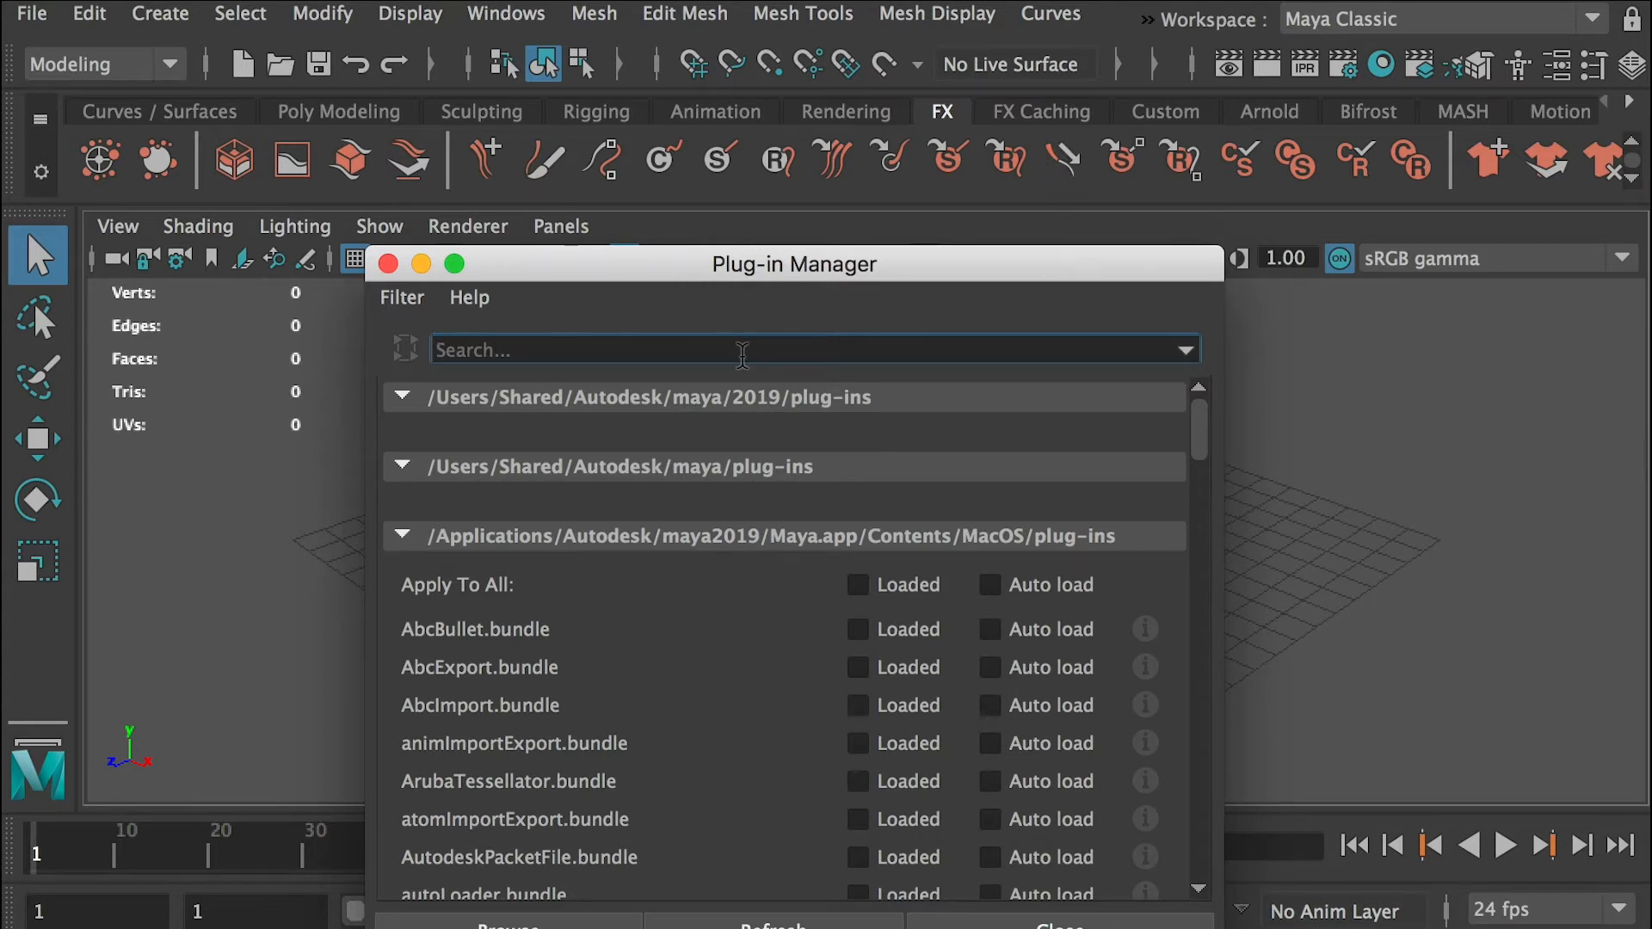
{"action": "type", "text": "type"}
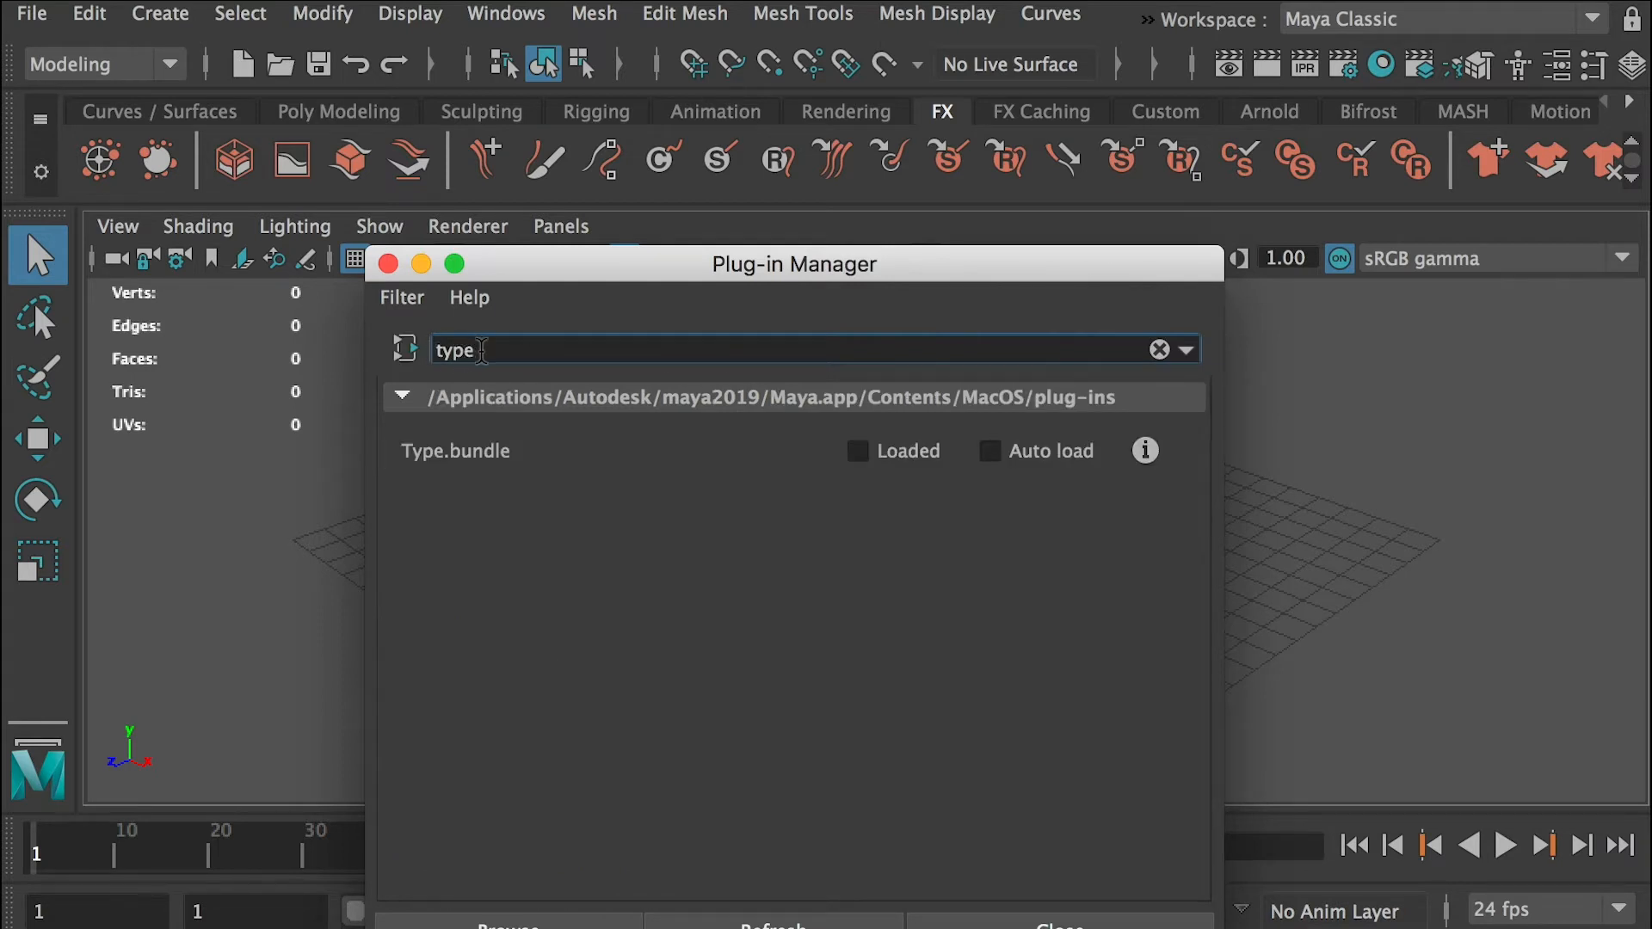
{"action": "left_click", "coordinate": [860, 456]}
{"action": "left_click", "coordinate": [990, 453]}
{"action": "left_click", "coordinate": [1043, 923]}
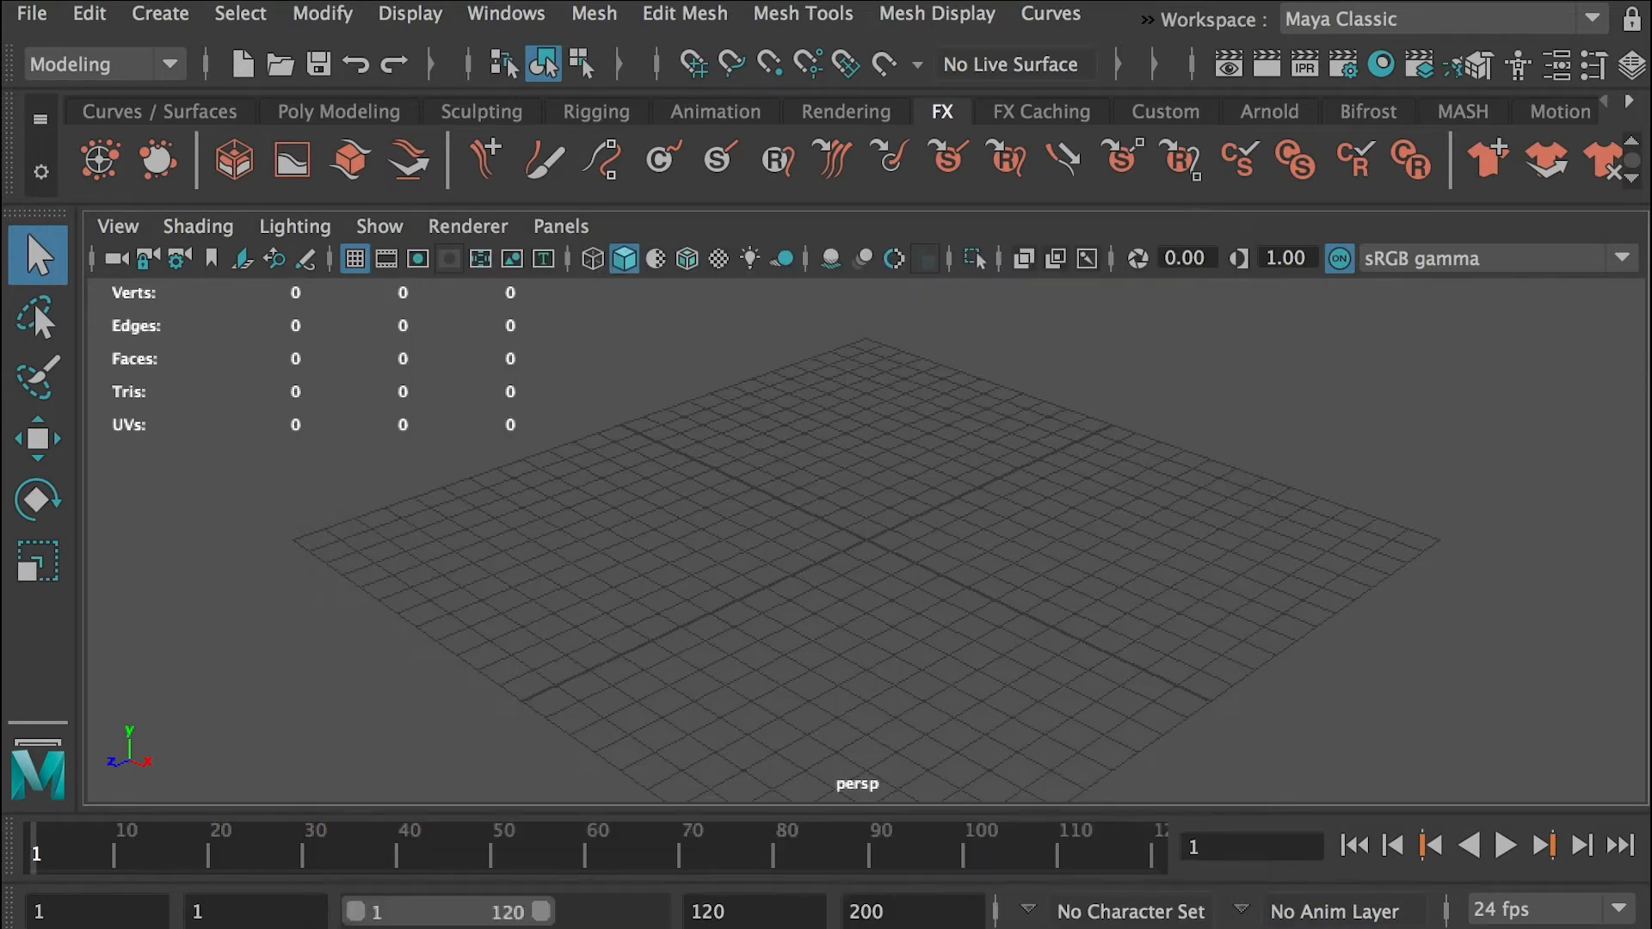
Check the availability of the Type and SVG creation commands after loading the plug-in
{"action": "left_click", "coordinate": [161, 13]}
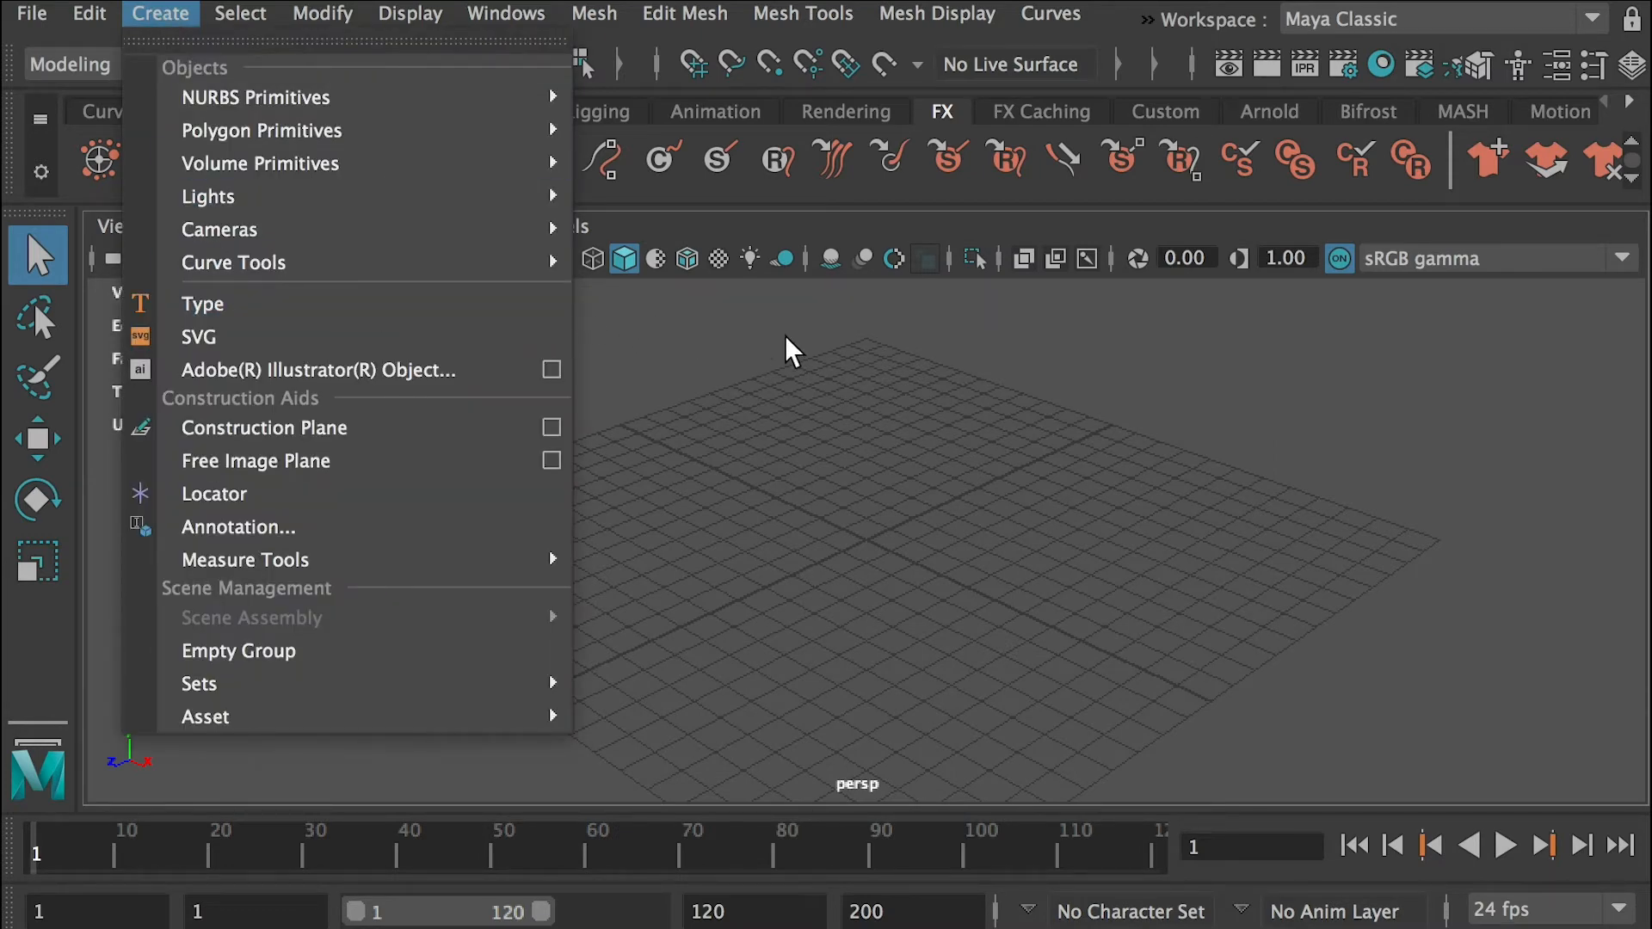
{"action": "left_click", "coordinate": [802, 12]}
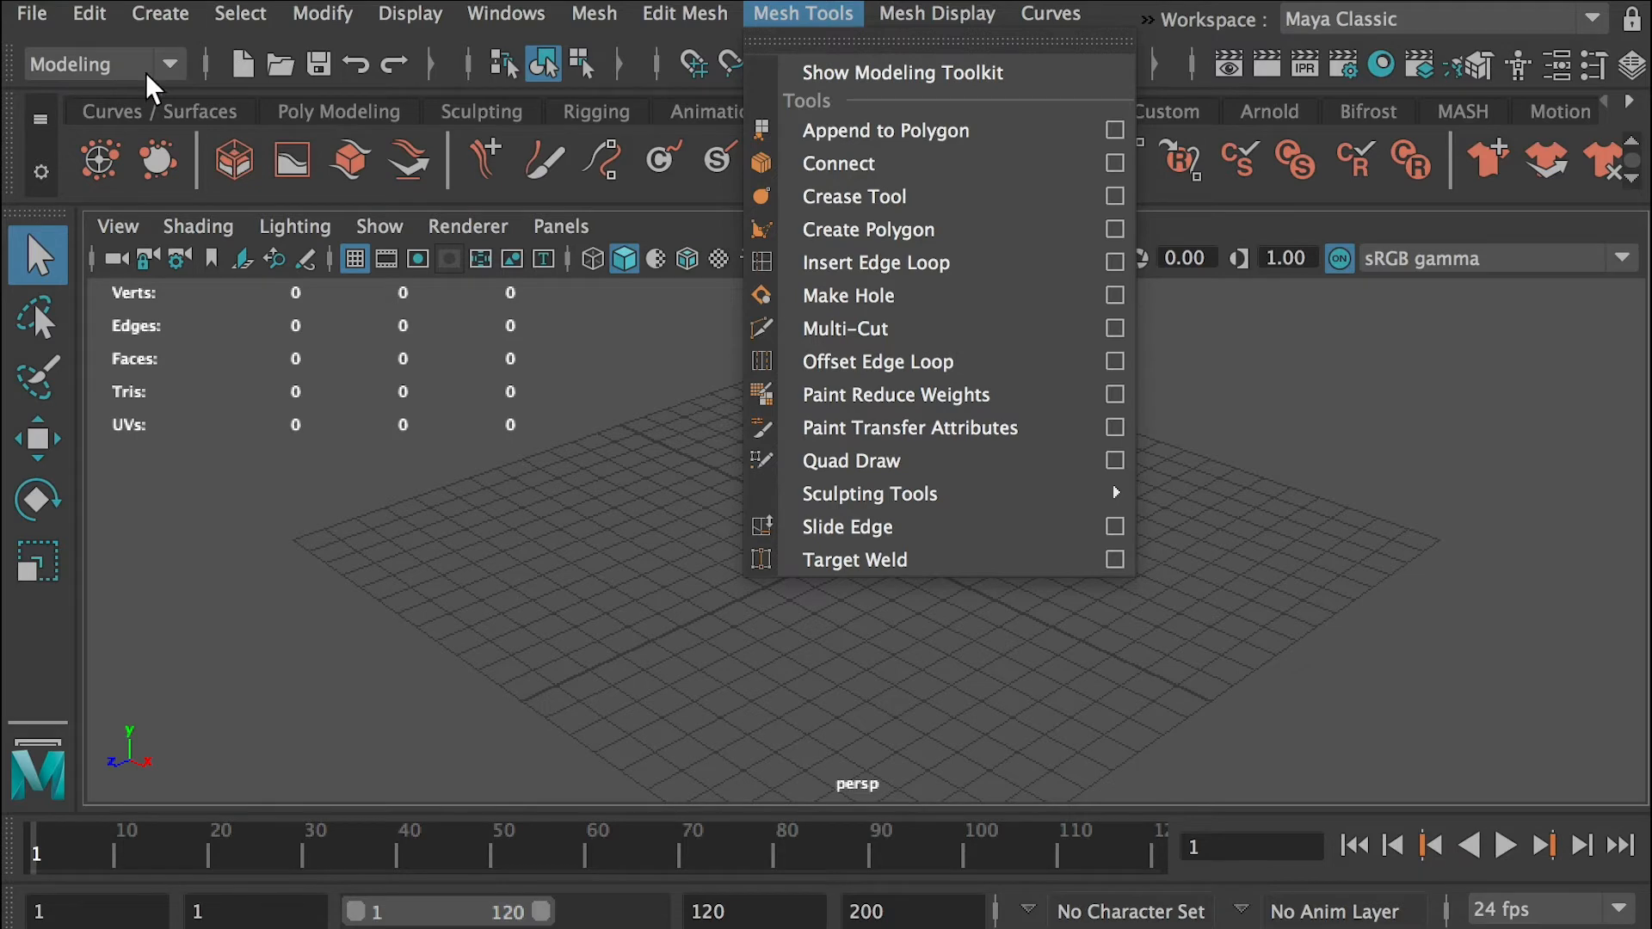
{"action": "left_click", "coordinate": [135, 22]}
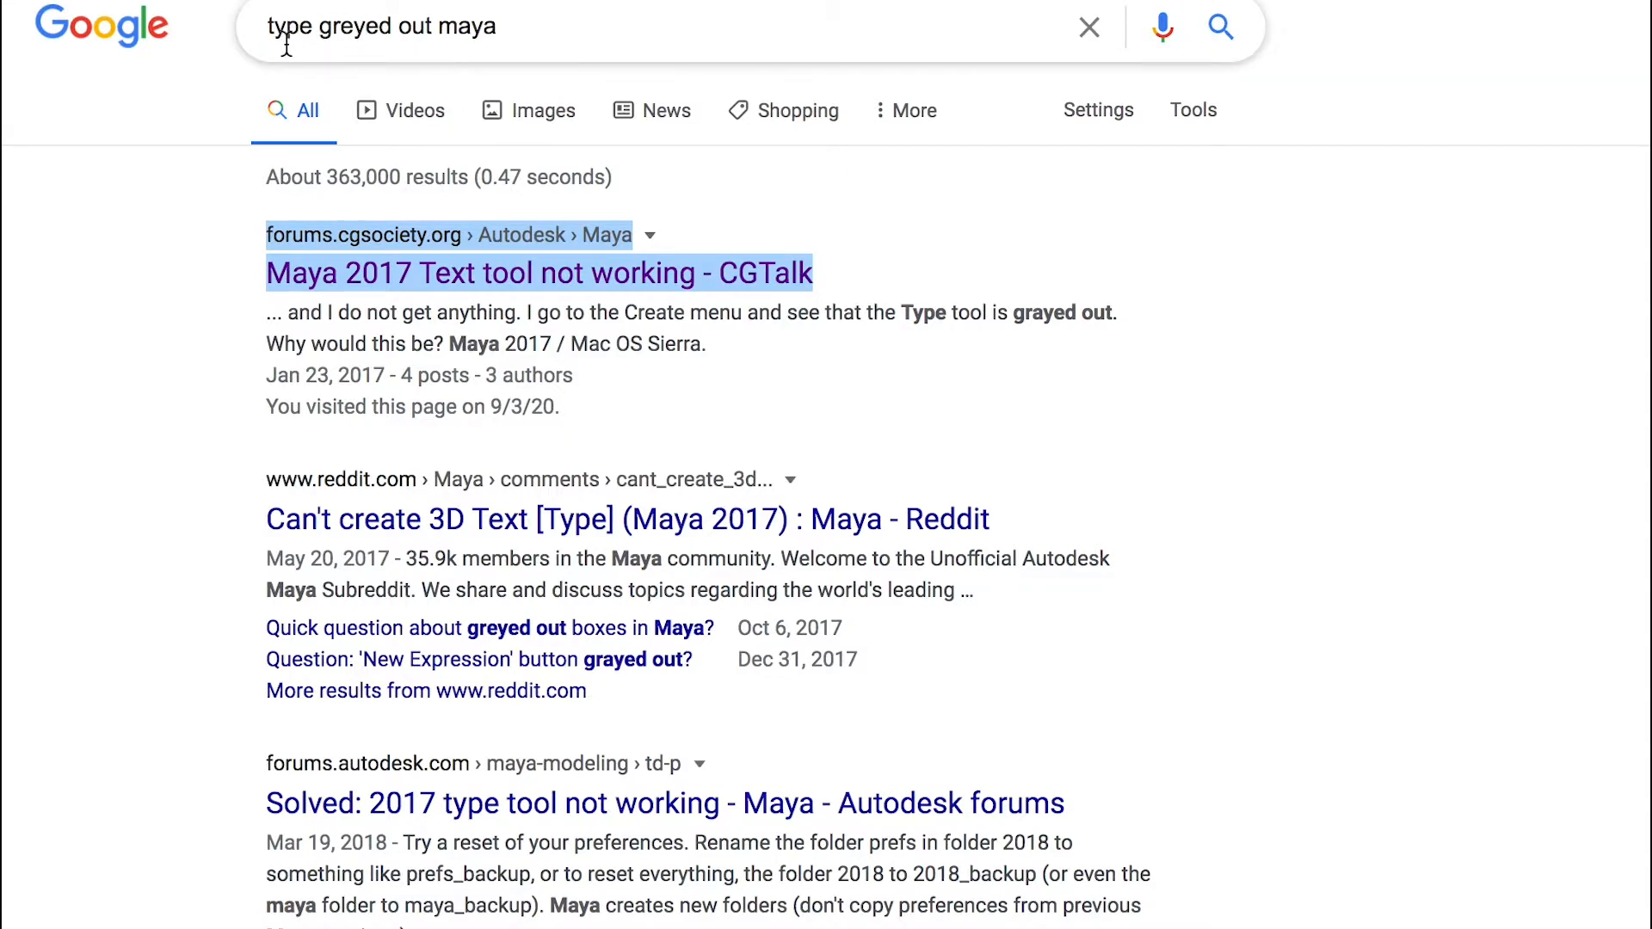
In the browser, open the CGTalk thread "Maya 2017 Text tool not working" and highlight the plug-in name Type.bundle
{"action": "left_click", "coordinate": [527, 273]}
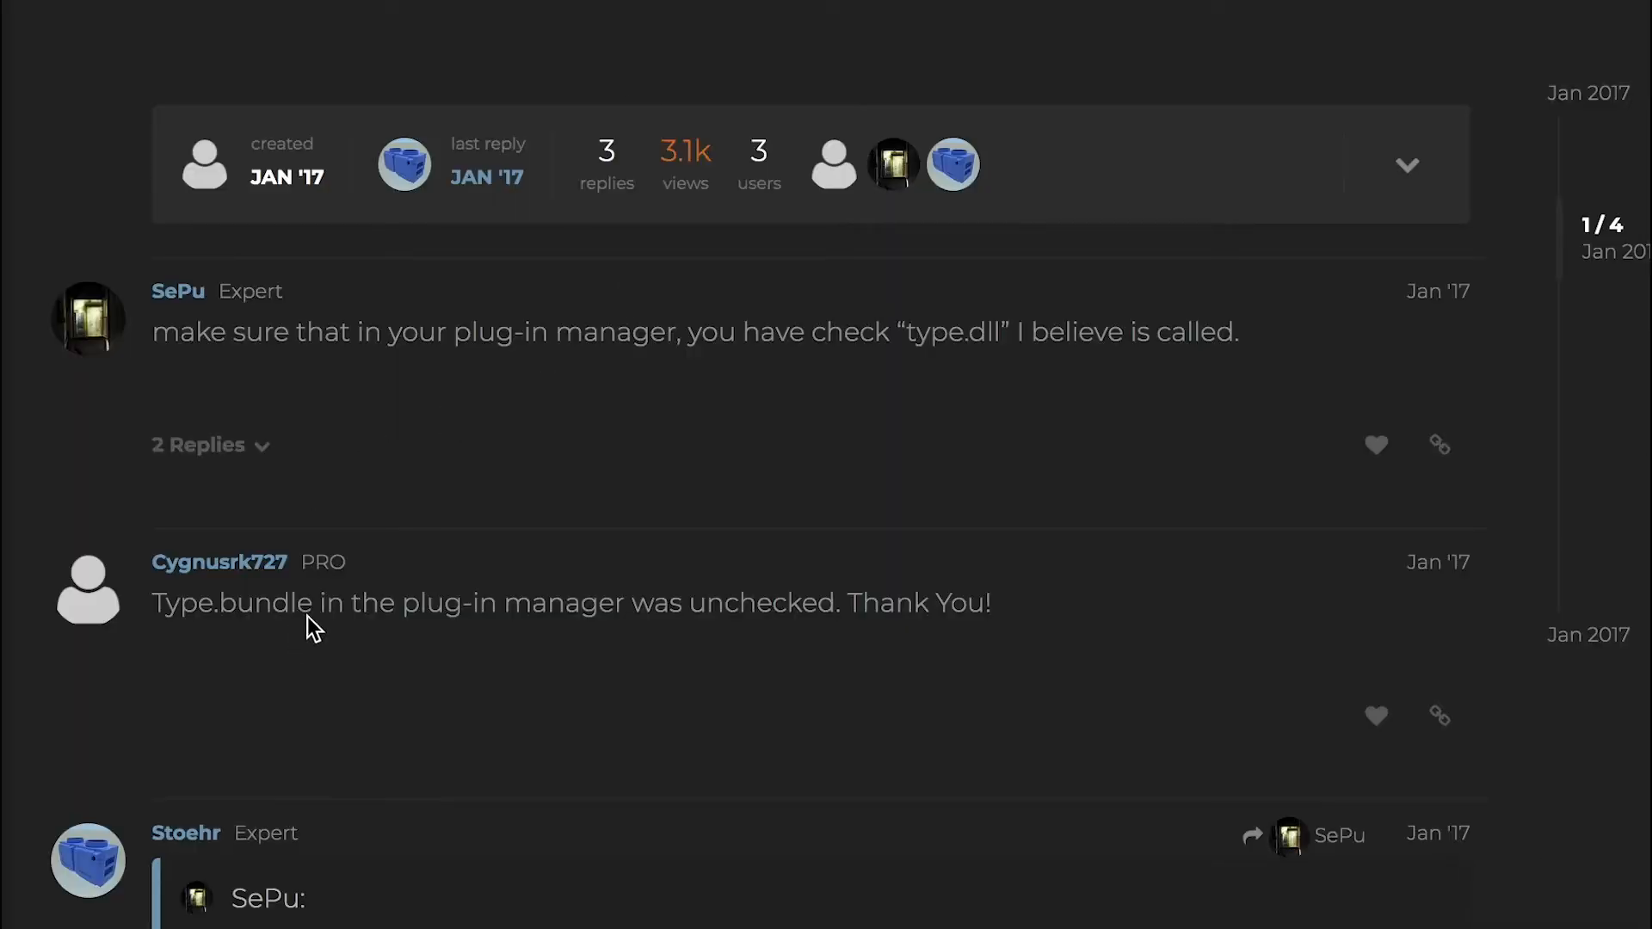
{"action": "left_click_drag", "start_coordinate": [312, 604], "coordinate": [153, 607]}
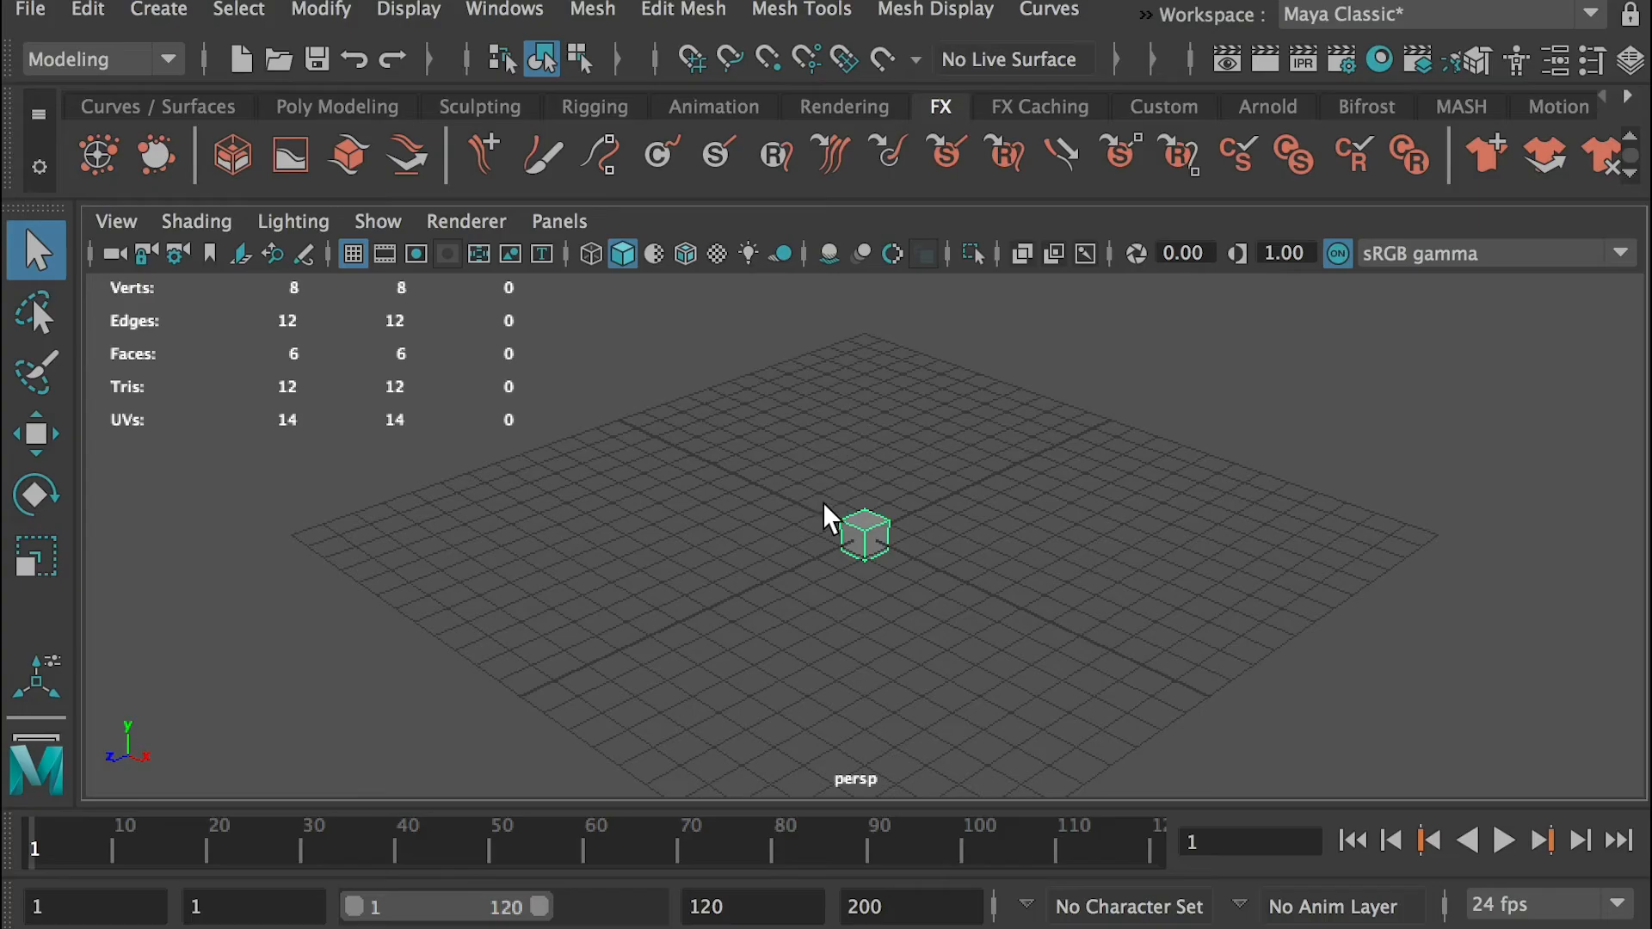
Start exporting the selected cube, check the available export file types including OBJexport and FBX export, and cancel the export
{"action": "left_click", "coordinate": [31, 9]}
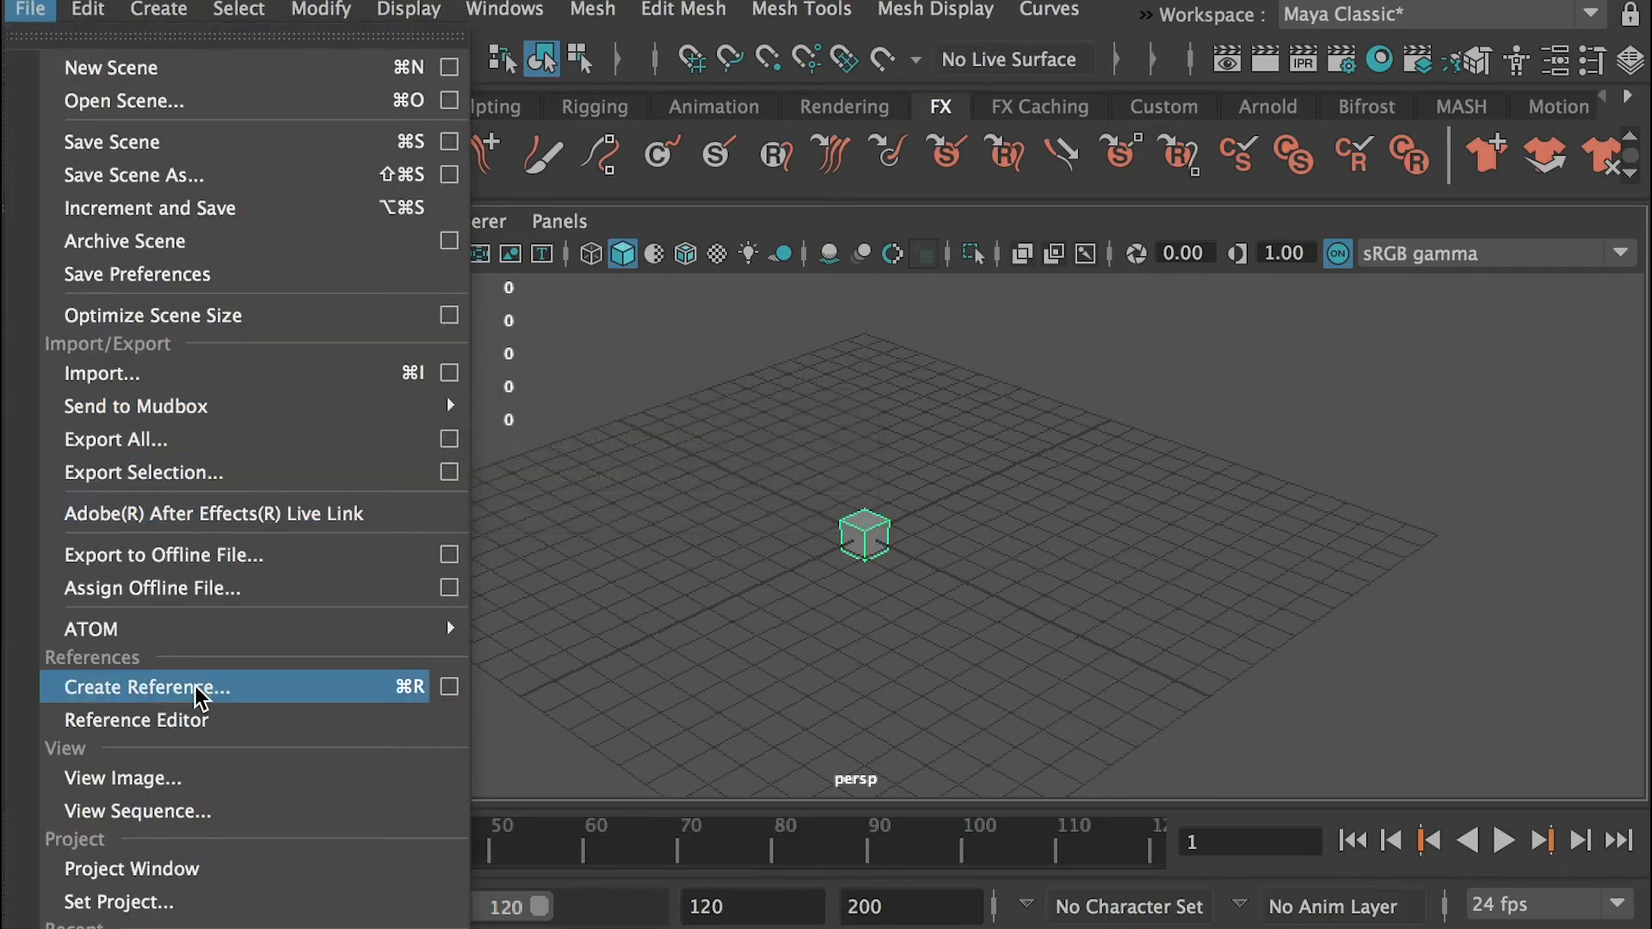
{"action": "left_click", "coordinate": [207, 474]}
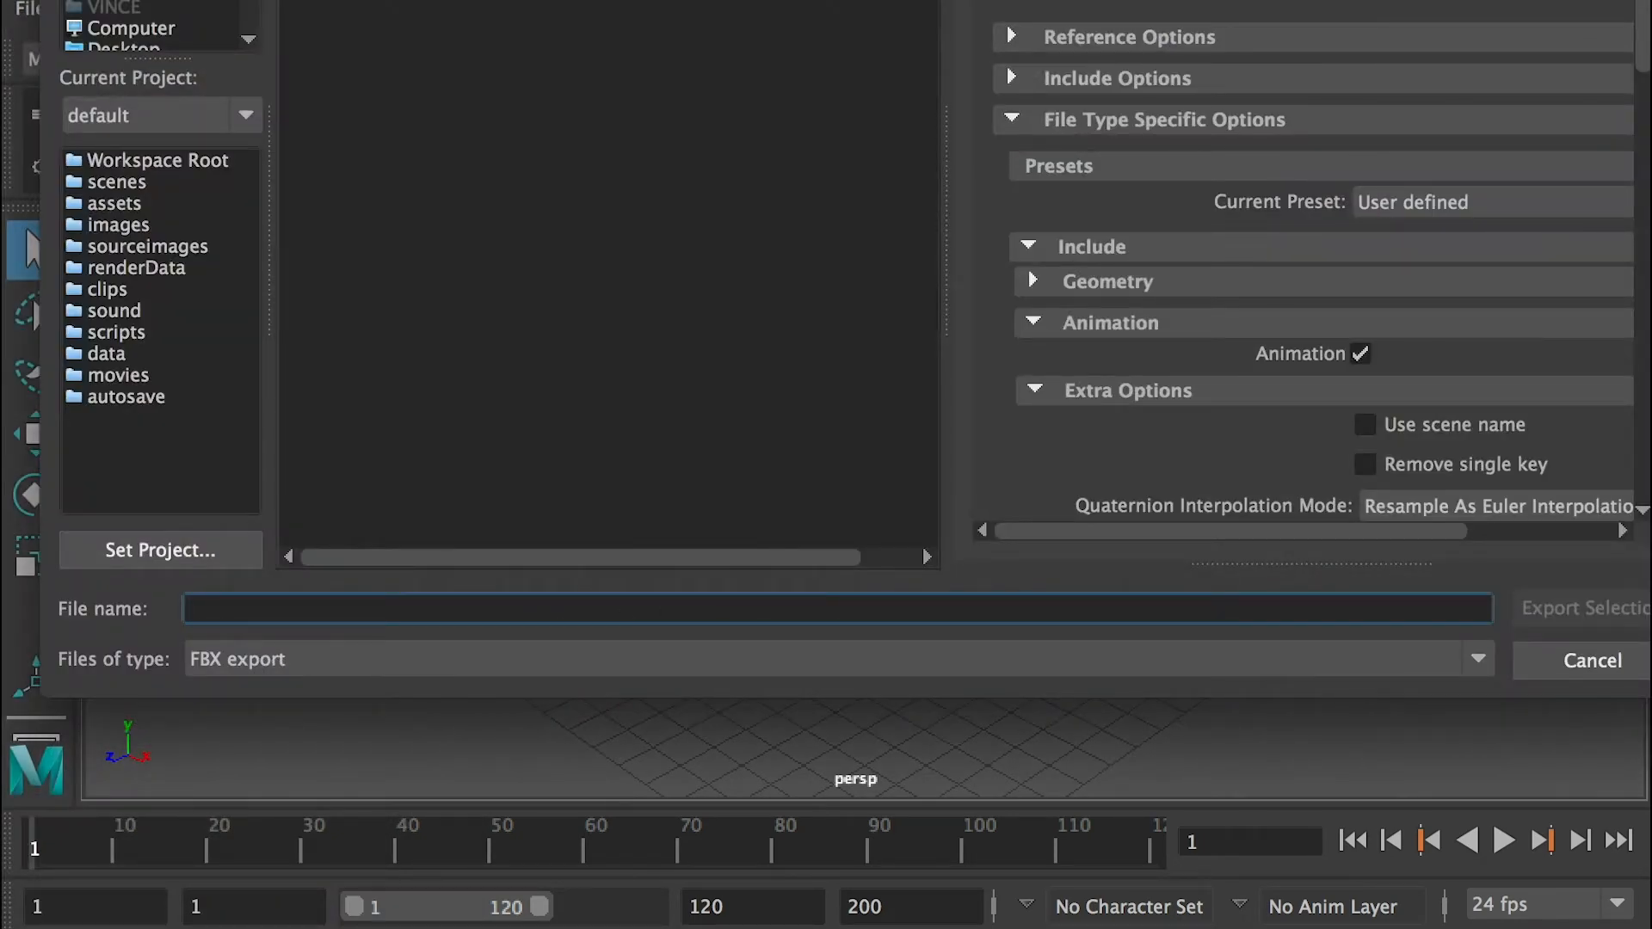
{"action": "left_click", "coordinate": [1019, 654]}
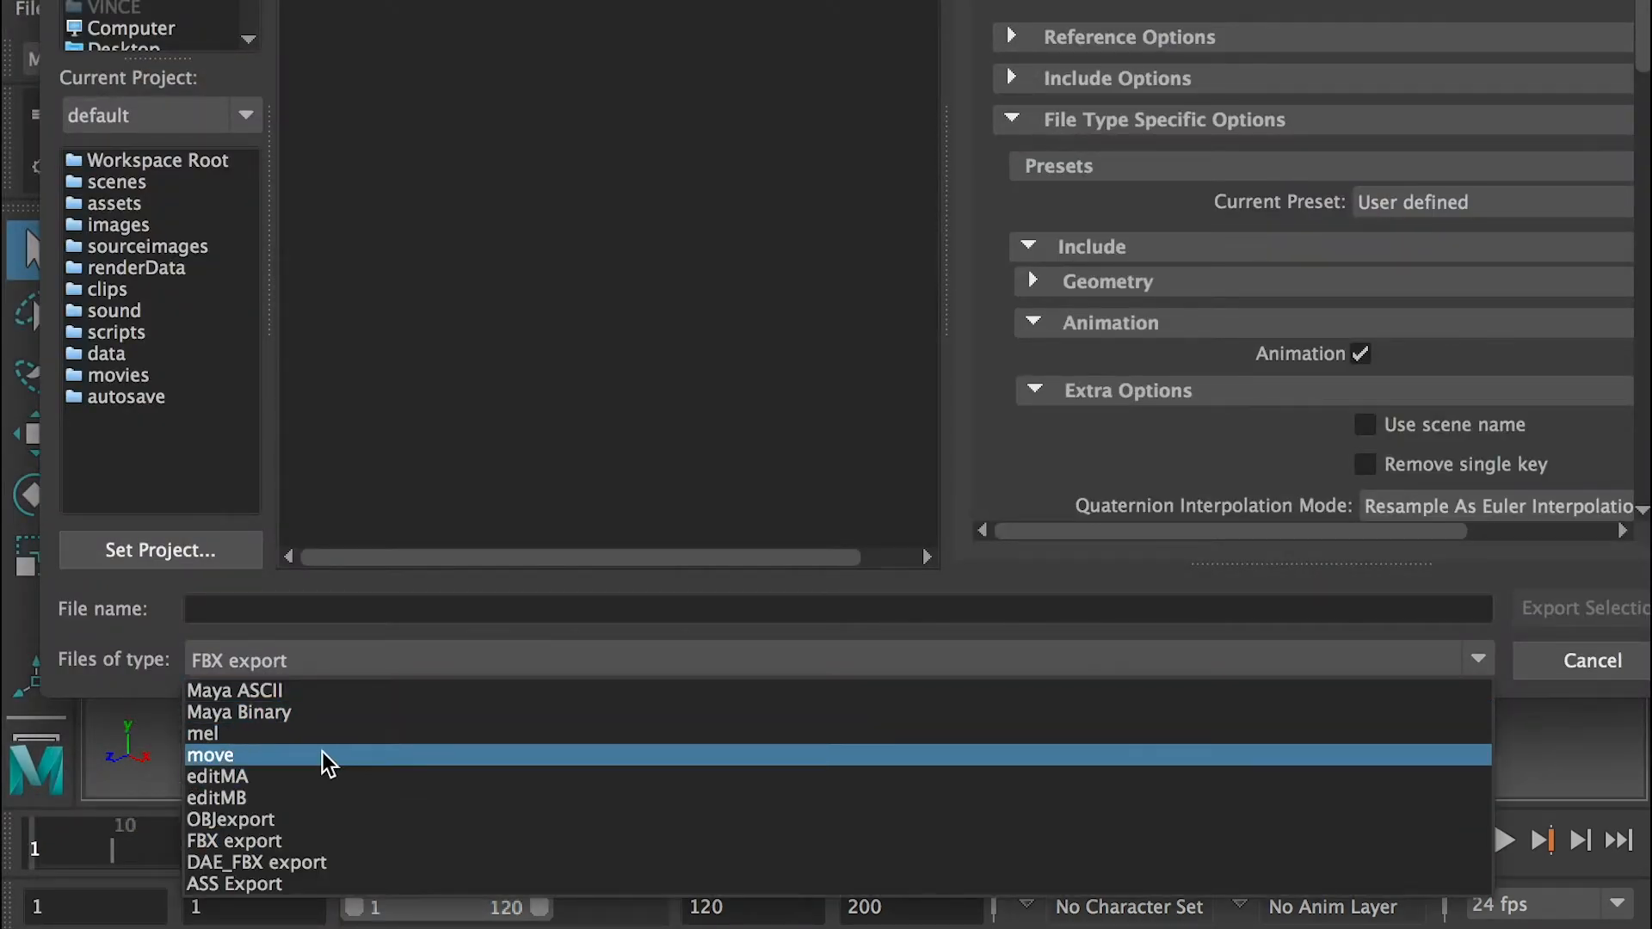
{"action": "left_click", "coordinate": [1520, 654]}
In the Plug-in Manager, filter by "obj" and "fbx", unload objExport.bundle and fbxmaya.bundle, and close the manager
{"action": "left_click", "coordinate": [506, 10]}
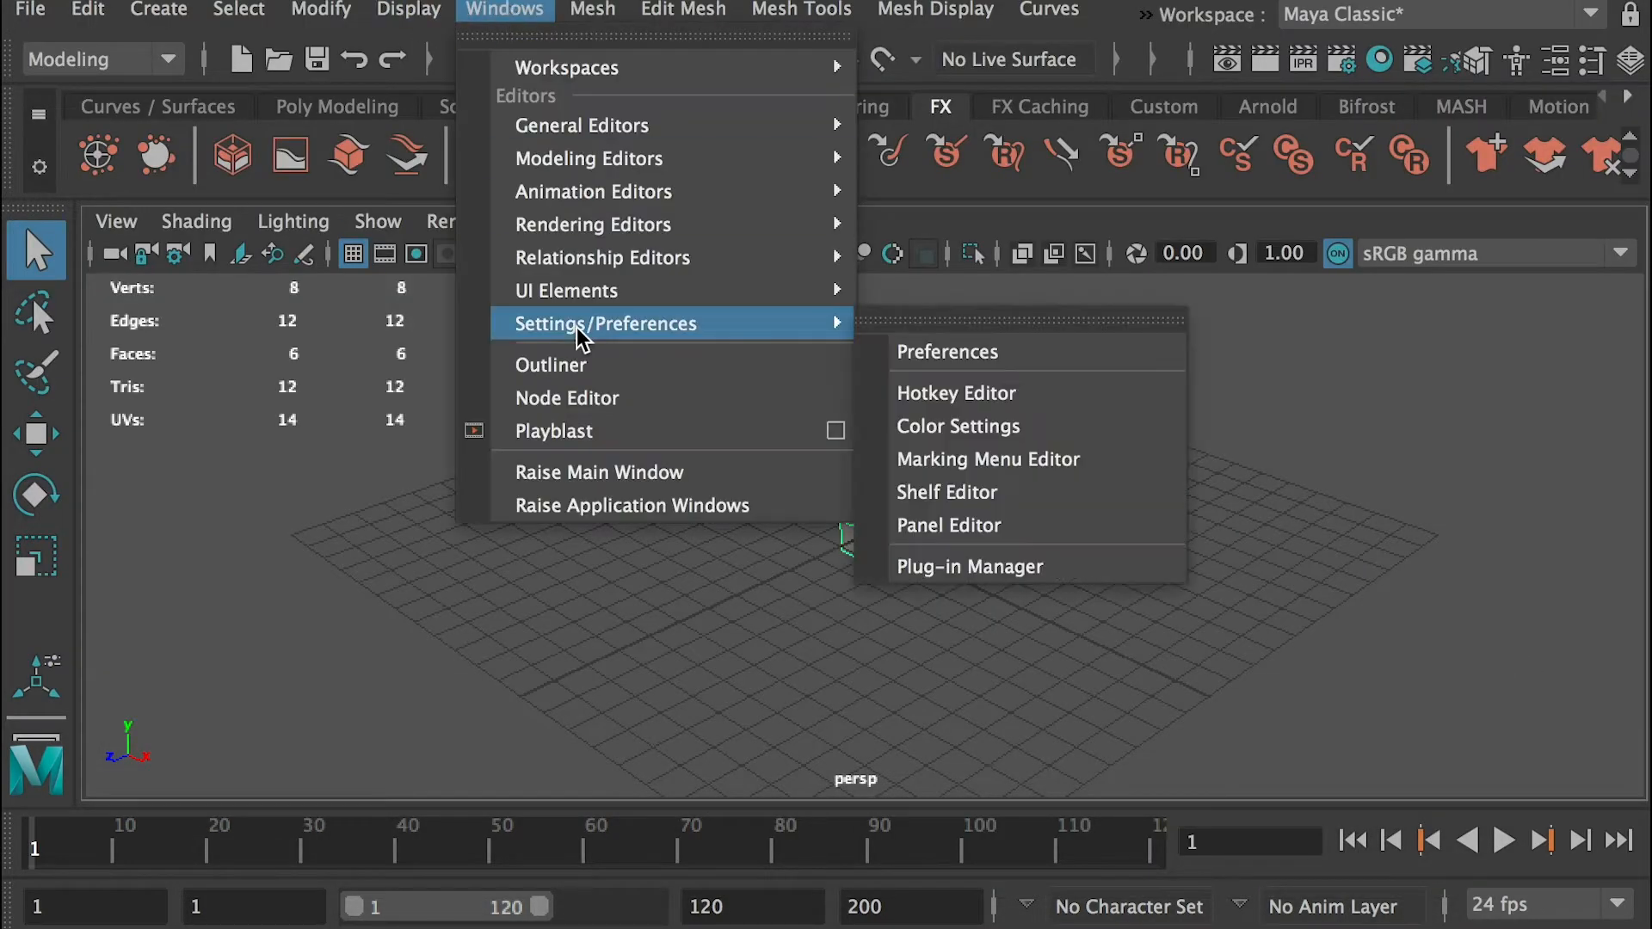
{"action": "left_click", "coordinate": [1060, 567]}
{"action": "left_click", "coordinate": [922, 221]}
{"action": "type", "text": "obj"}
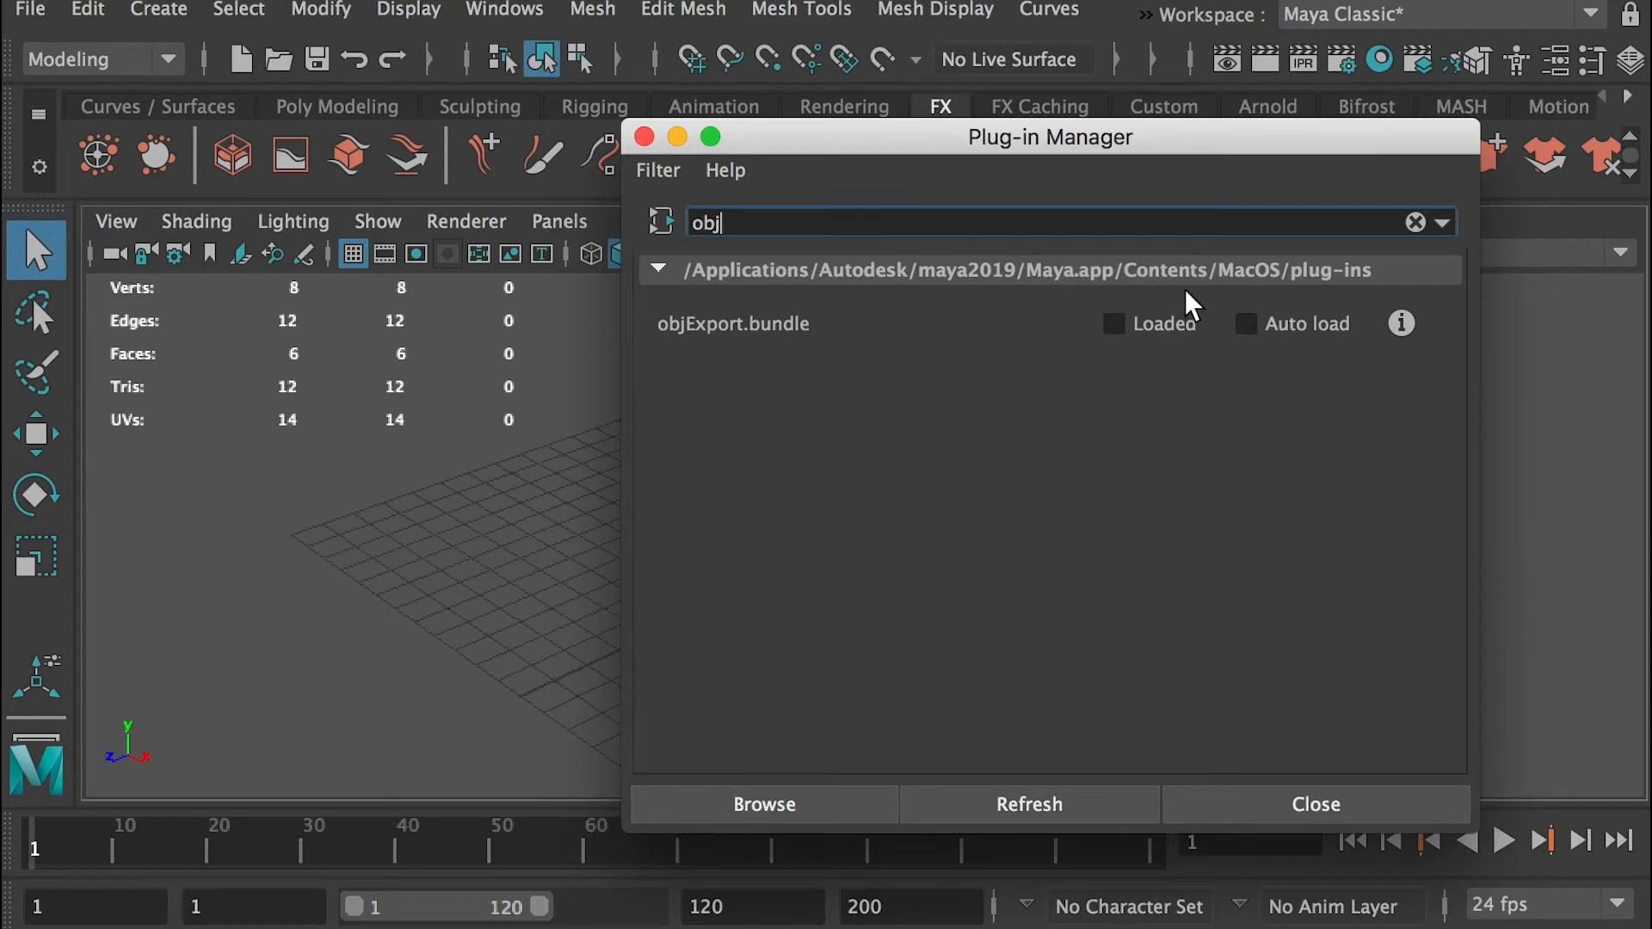
{"action": "double_click", "coordinate": [712, 224]}
{"action": "type", "text": "fb"}
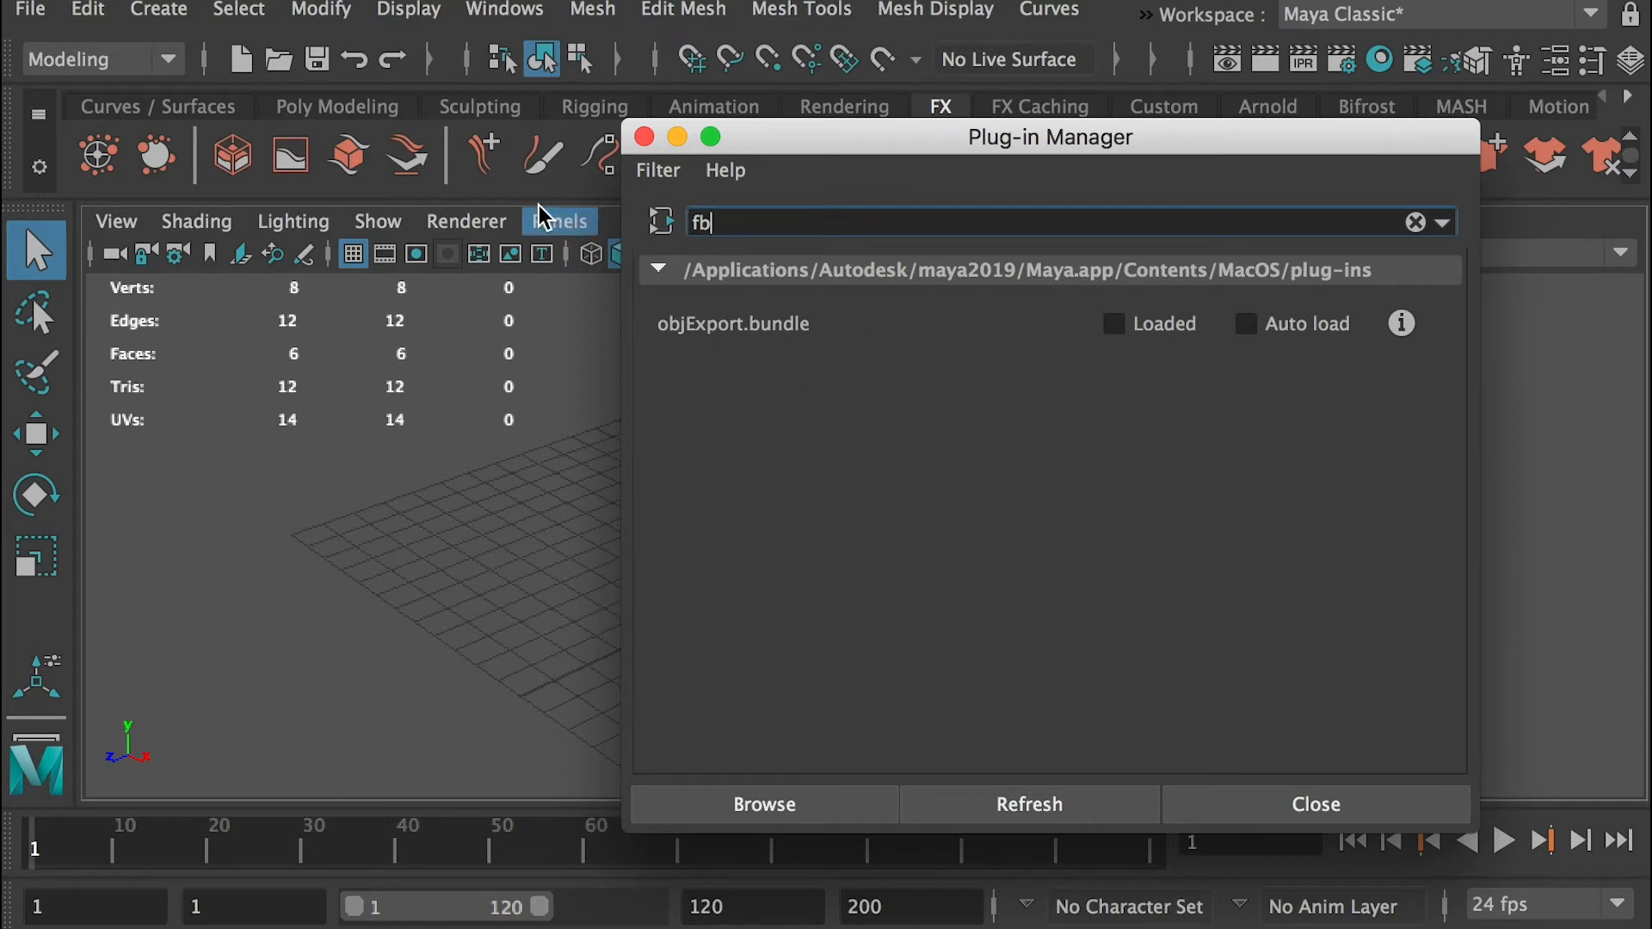
{"action": "type", "text": "x"}
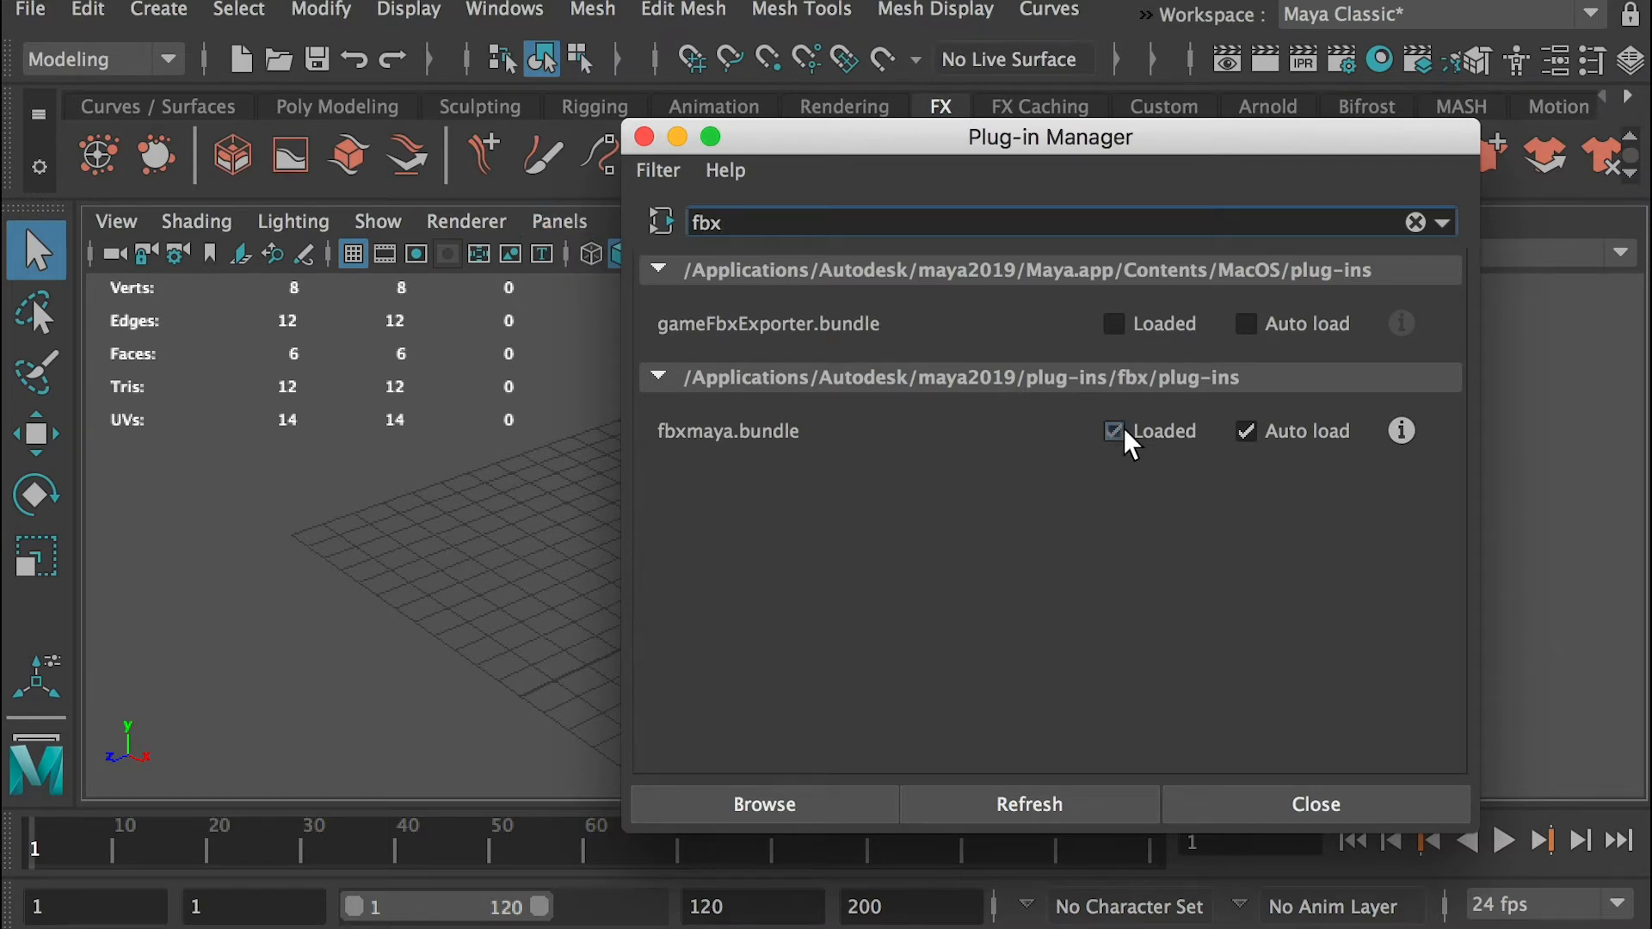
{"action": "left_click", "coordinate": [1282, 804]}
Reopen the selection export for the cube, recheck which file types are offered with the plug-ins unloaded, and cancel it
{"action": "left_click", "coordinate": [31, 11]}
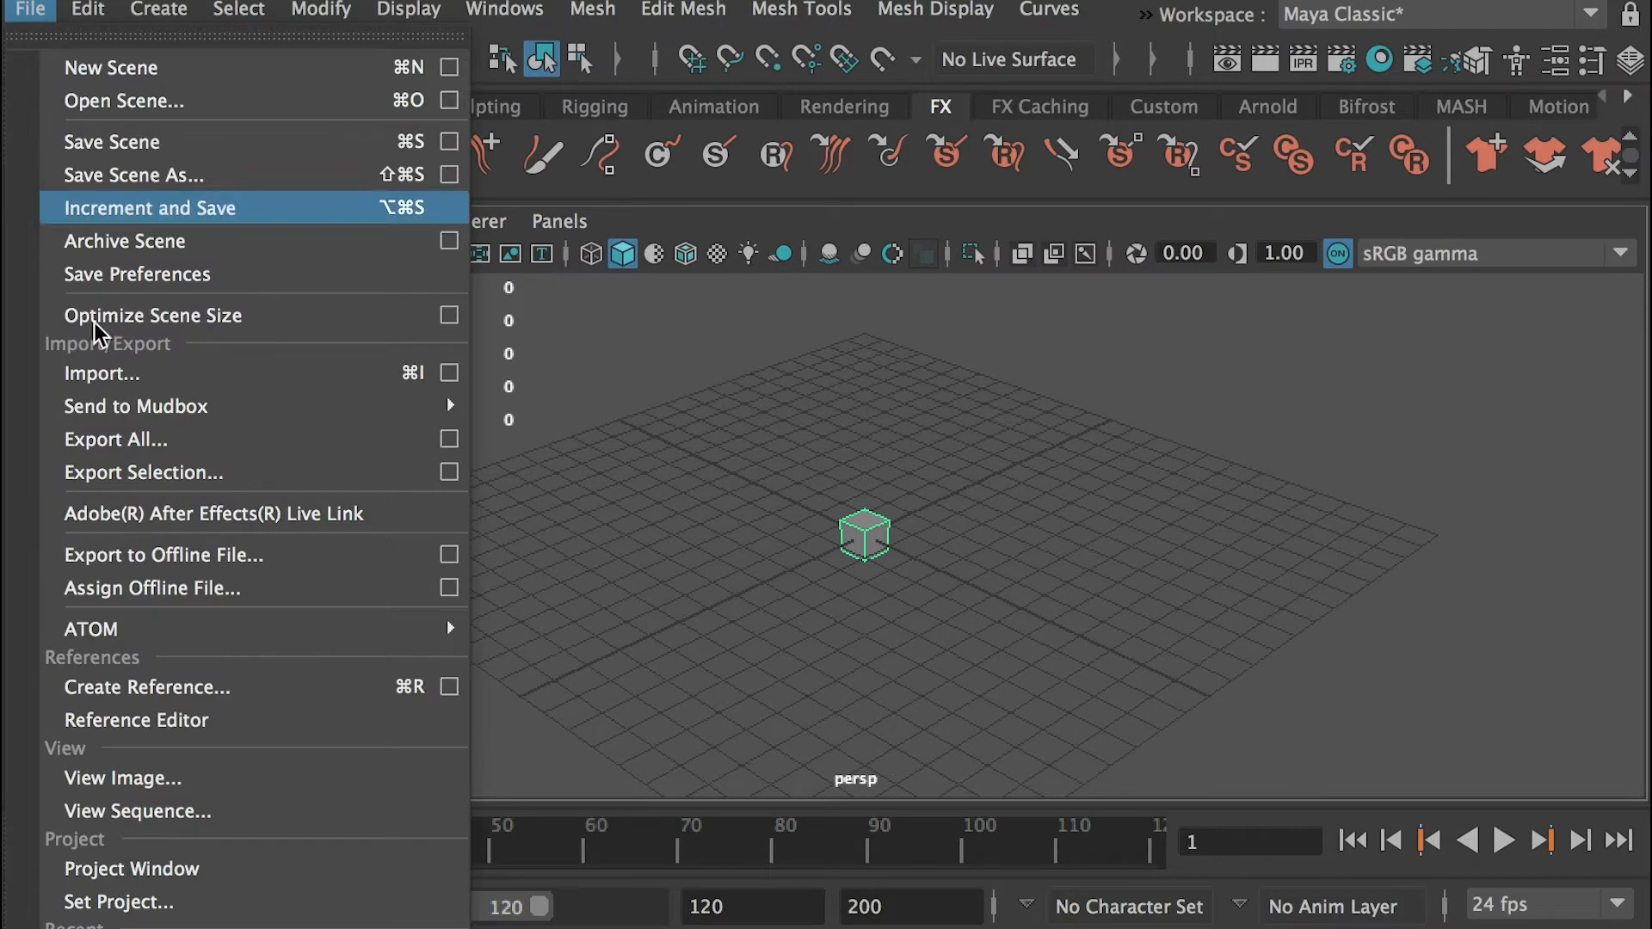
{"action": "left_click", "coordinate": [193, 473]}
{"action": "left_click", "coordinate": [347, 661]}
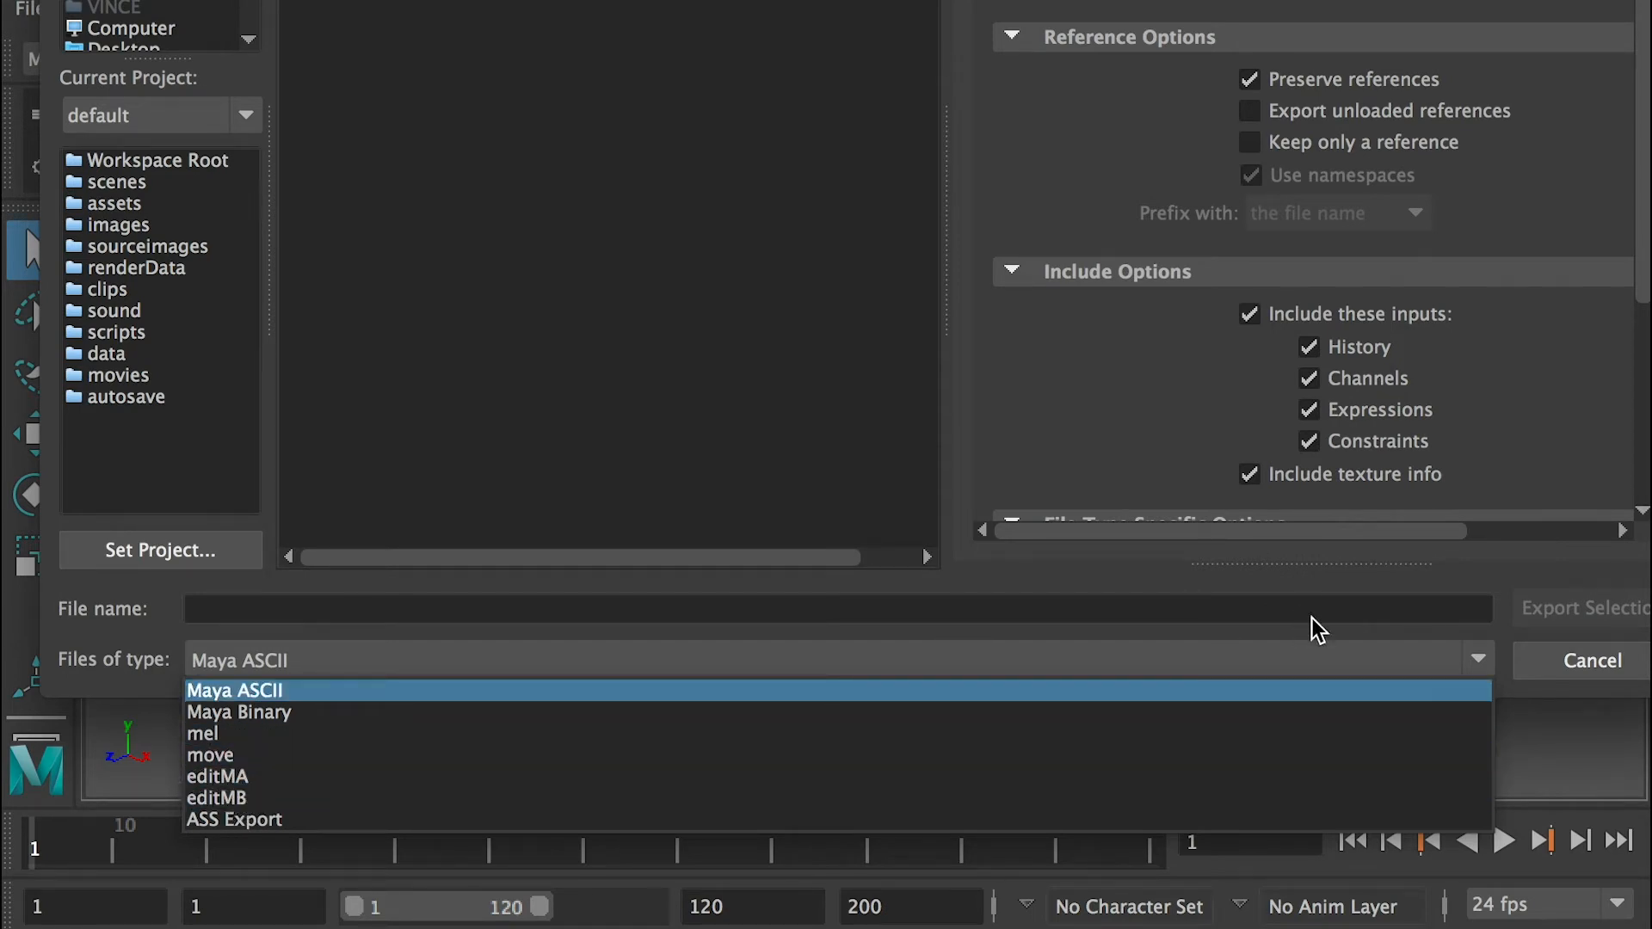
{"action": "left_click", "coordinate": [1586, 656]}
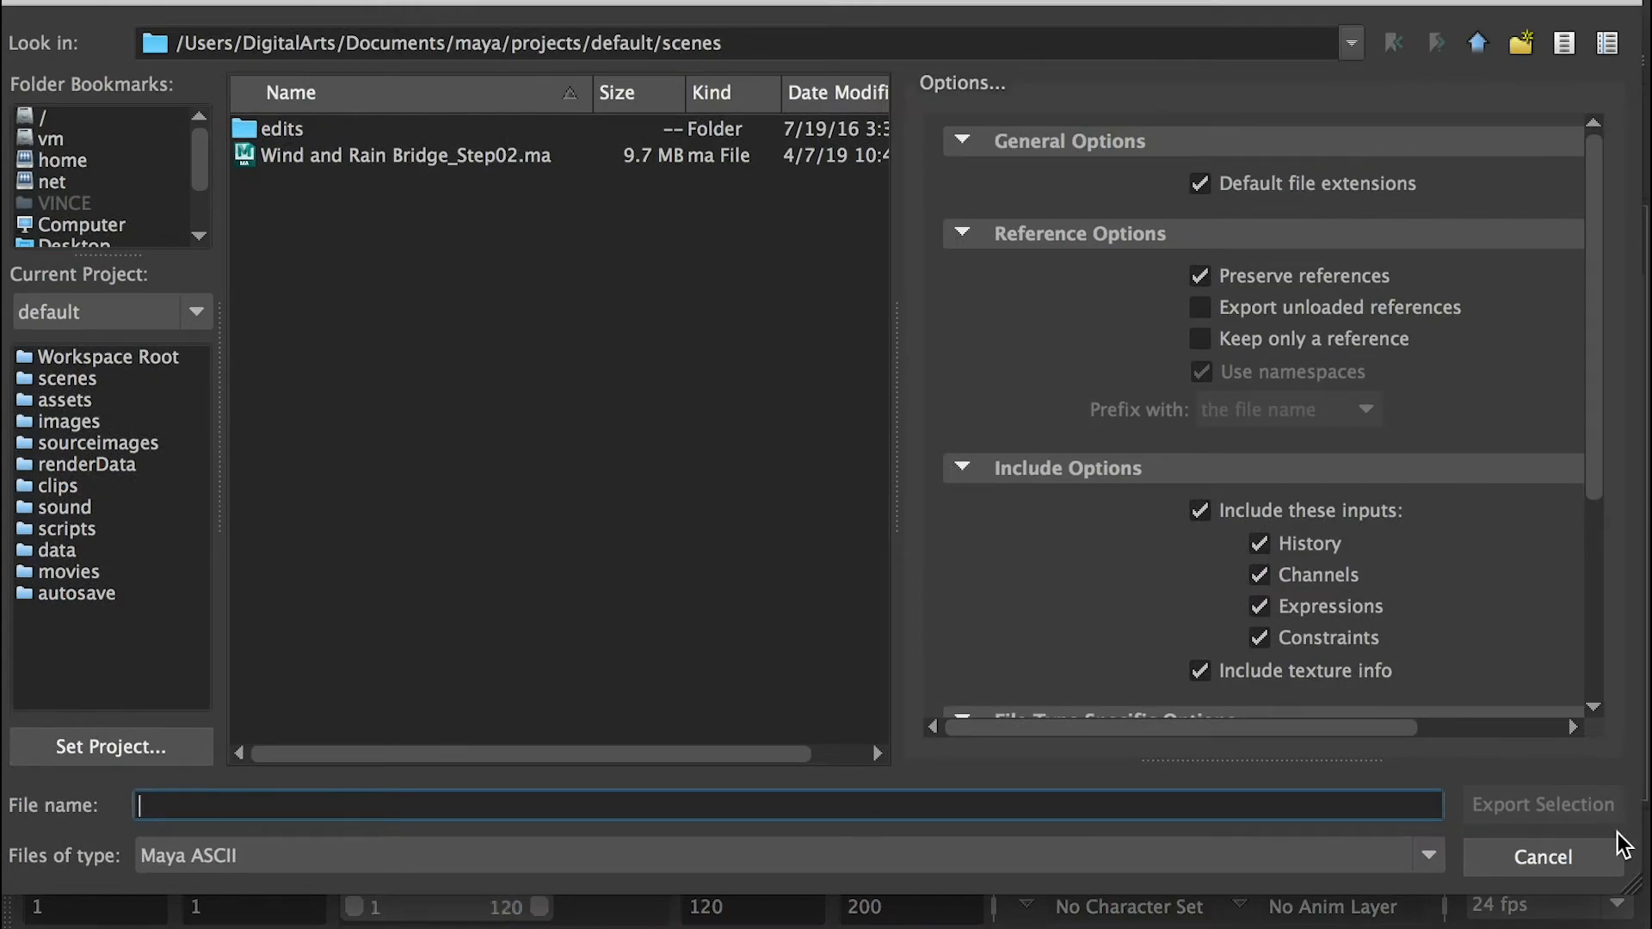
{"action": "left_click", "coordinate": [1581, 858]}
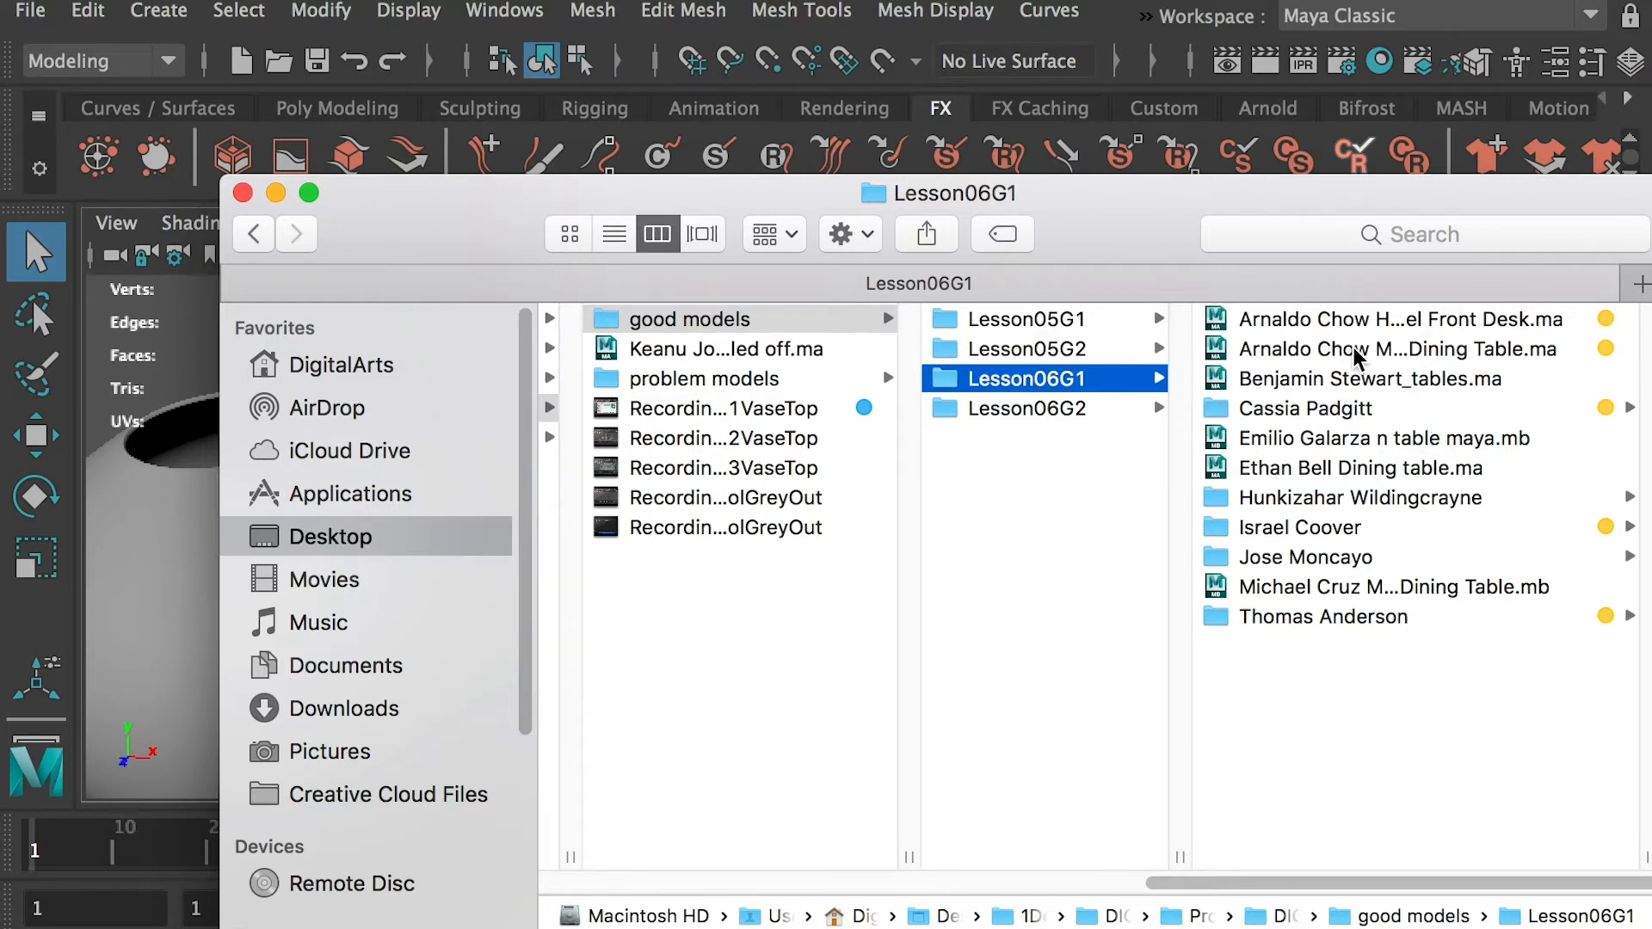
Open the Hotel Front Desk scene from the Lesson06G1 folder without saving the current scene, and inspect the model from several angles
{"action": "left_click", "coordinate": [1306, 321]}
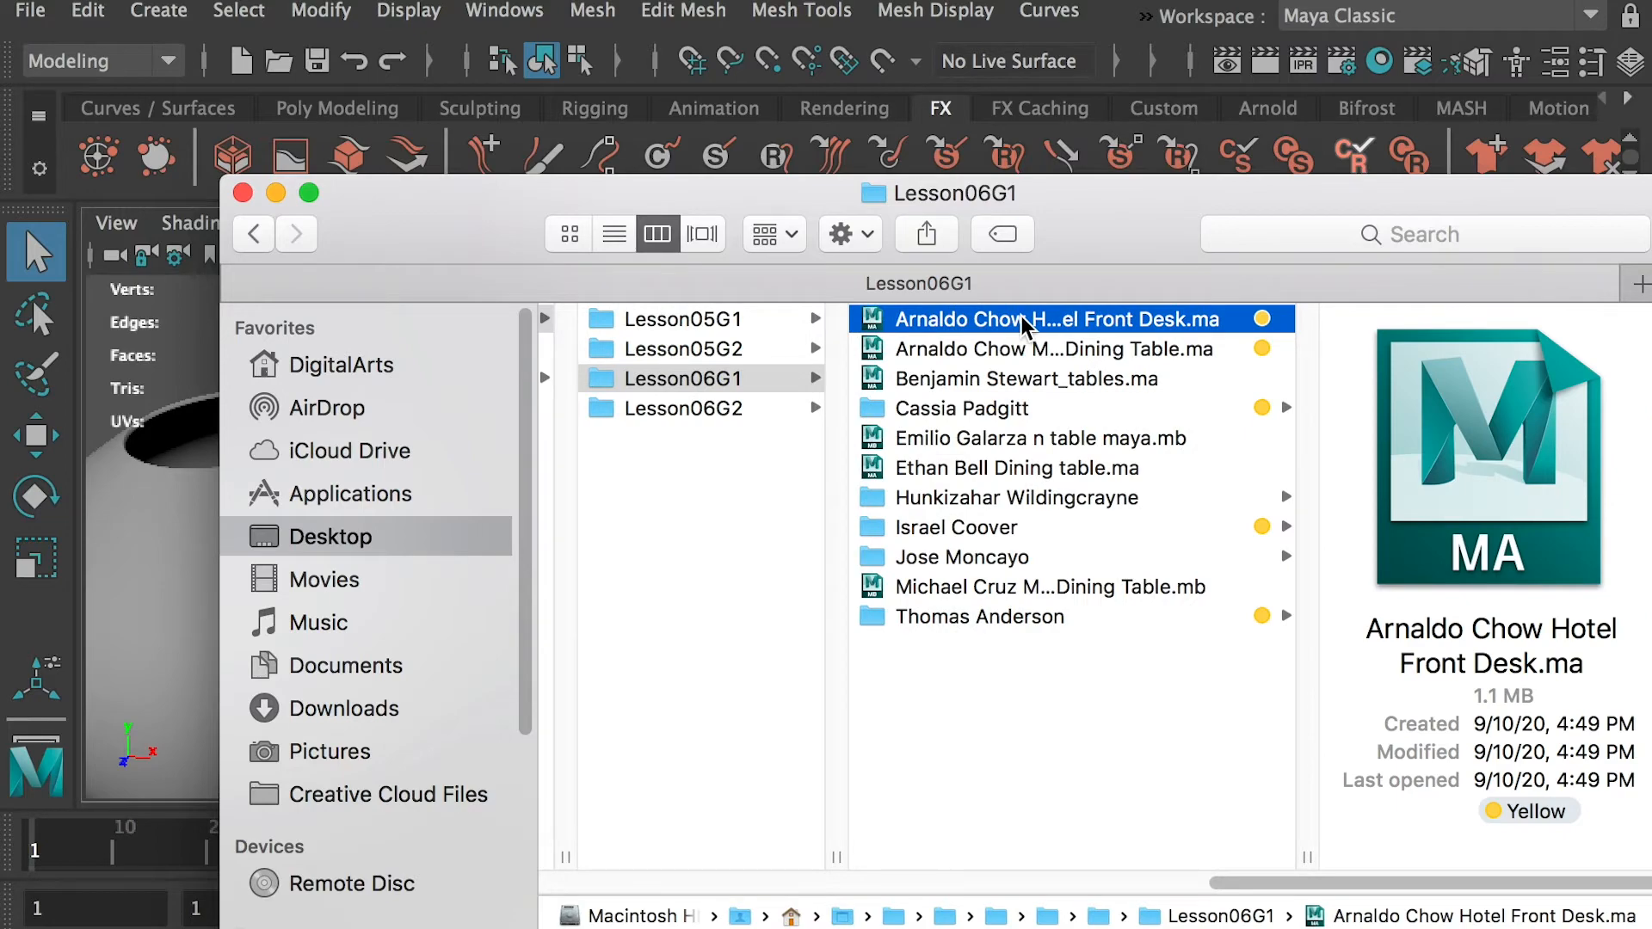
{"action": "double_click", "coordinate": [1024, 321]}
{"action": "left_click", "coordinate": [1172, 713]}
{"action": "middle_click_drag", "start_coordinate": [1149, 606], "coordinate": [1121, 456], "text": "alt"}
{"action": "left_click", "coordinate": [1098, 549]}
{"action": "right_click_drag", "start_coordinate": [1099, 551], "coordinate": [1212, 607], "text": "alt"}
{"action": "left_click_drag", "start_coordinate": [1212, 607], "coordinate": [959, 460], "text": "alt"}
{"action": "left_click", "coordinate": [917, 396]}
Open the same student's Modern Dining Table scene from Lesson06G1, discarding changes, and examine the round top and slanted legs
{"action": "key", "text": "super+Tab"}
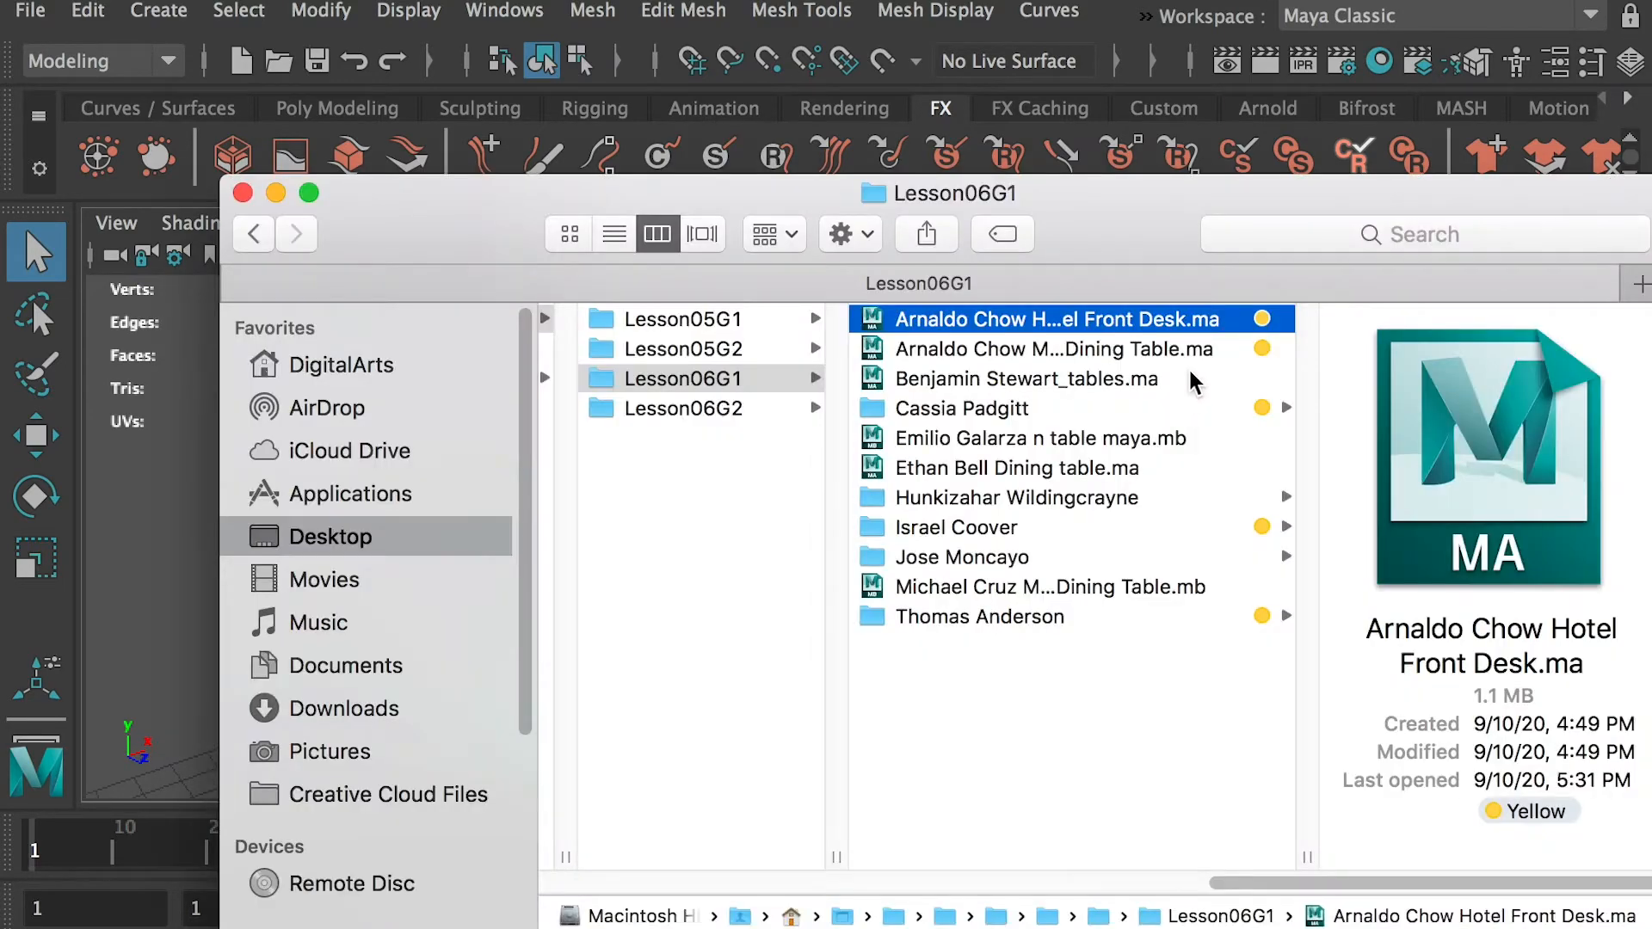
{"action": "double_click", "coordinate": [1180, 349]}
{"action": "left_click", "coordinate": [1172, 721]}
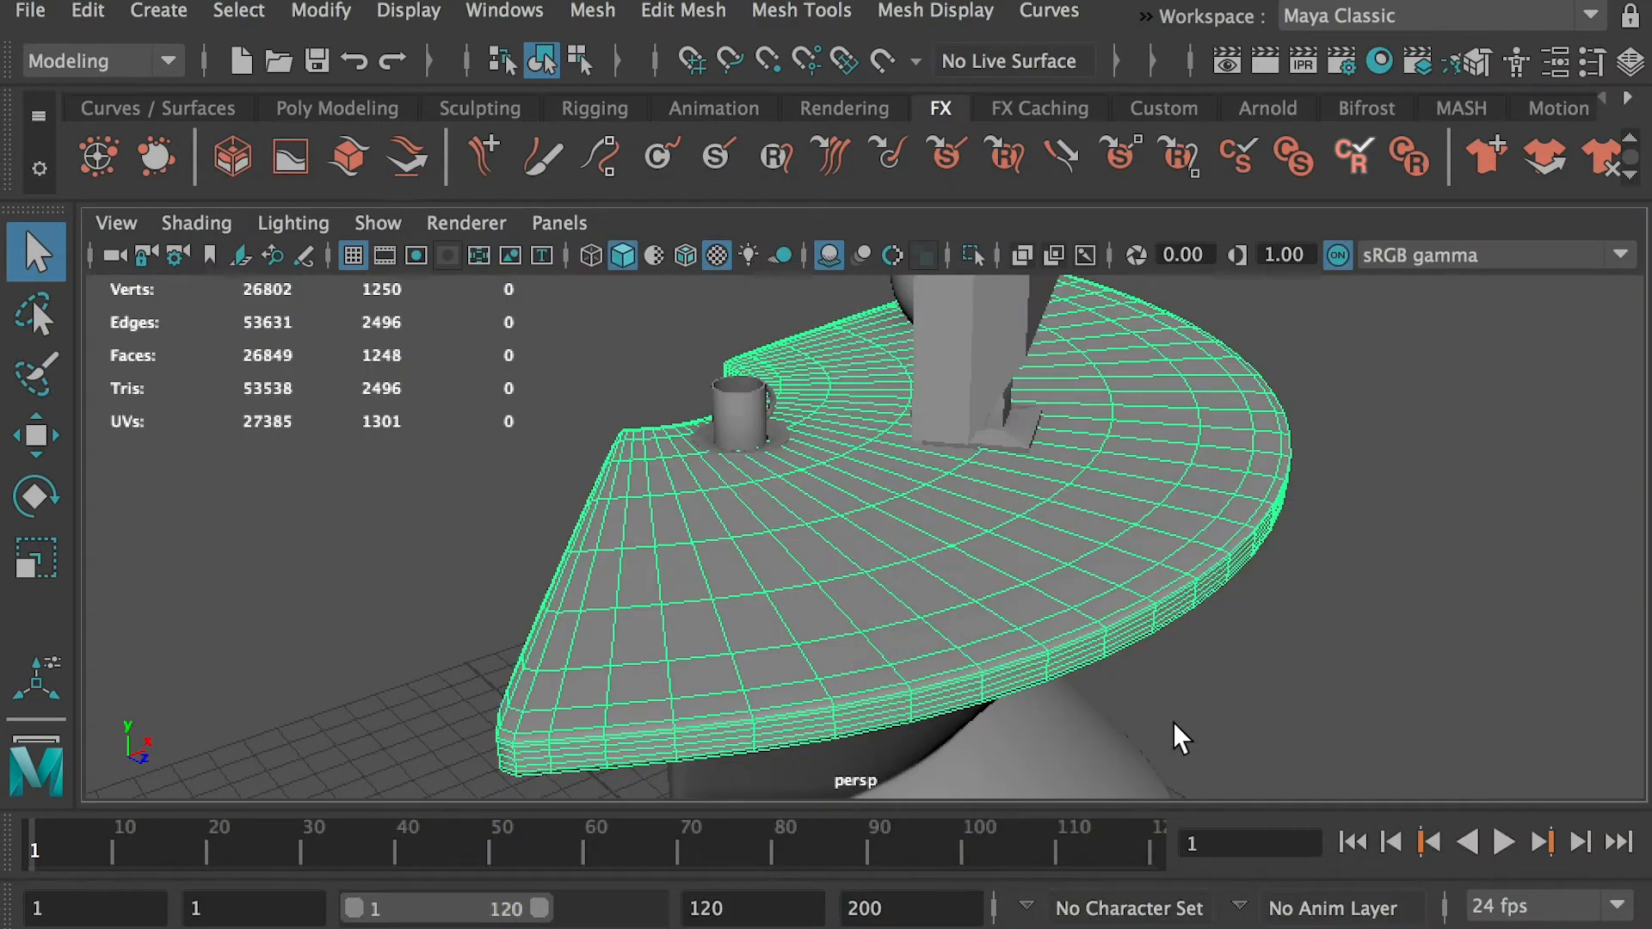
{"action": "left_click_drag", "start_coordinate": [1128, 514], "coordinate": [851, 508], "text": "alt"}
{"action": "middle_click_drag", "start_coordinate": [983, 454], "coordinate": [988, 531], "text": "alt"}
{"action": "left_click_drag", "start_coordinate": [1129, 436], "coordinate": [1644, 522], "text": "alt"}
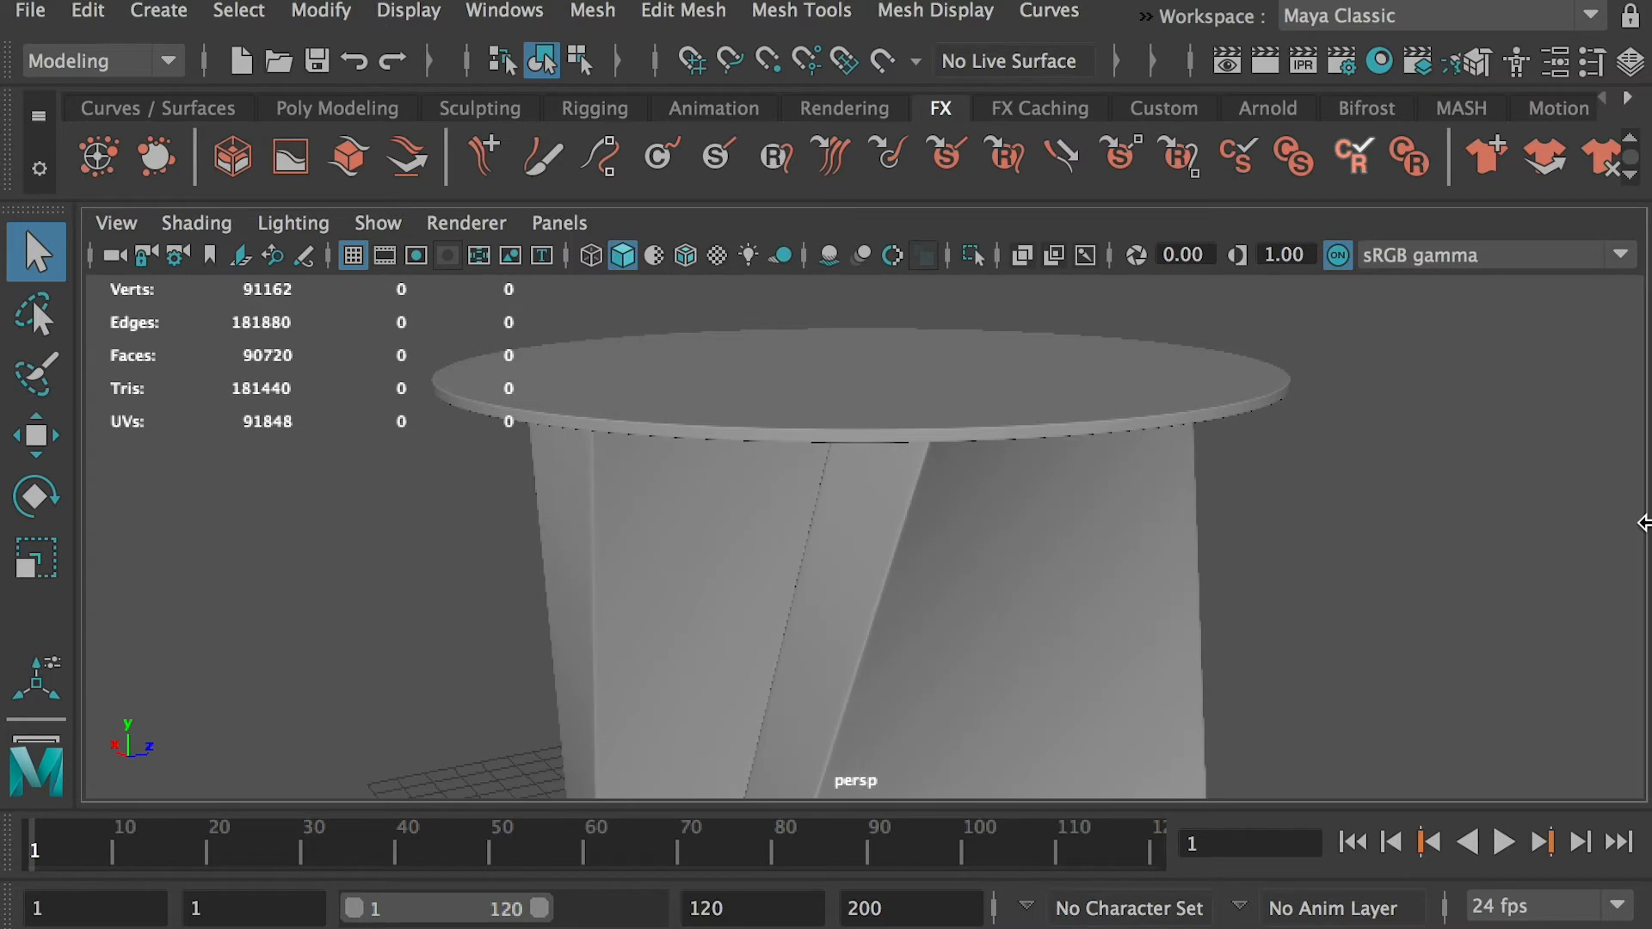
{"action": "left_click_drag", "start_coordinate": [951, 608], "coordinate": [1191, 628], "text": "alt"}
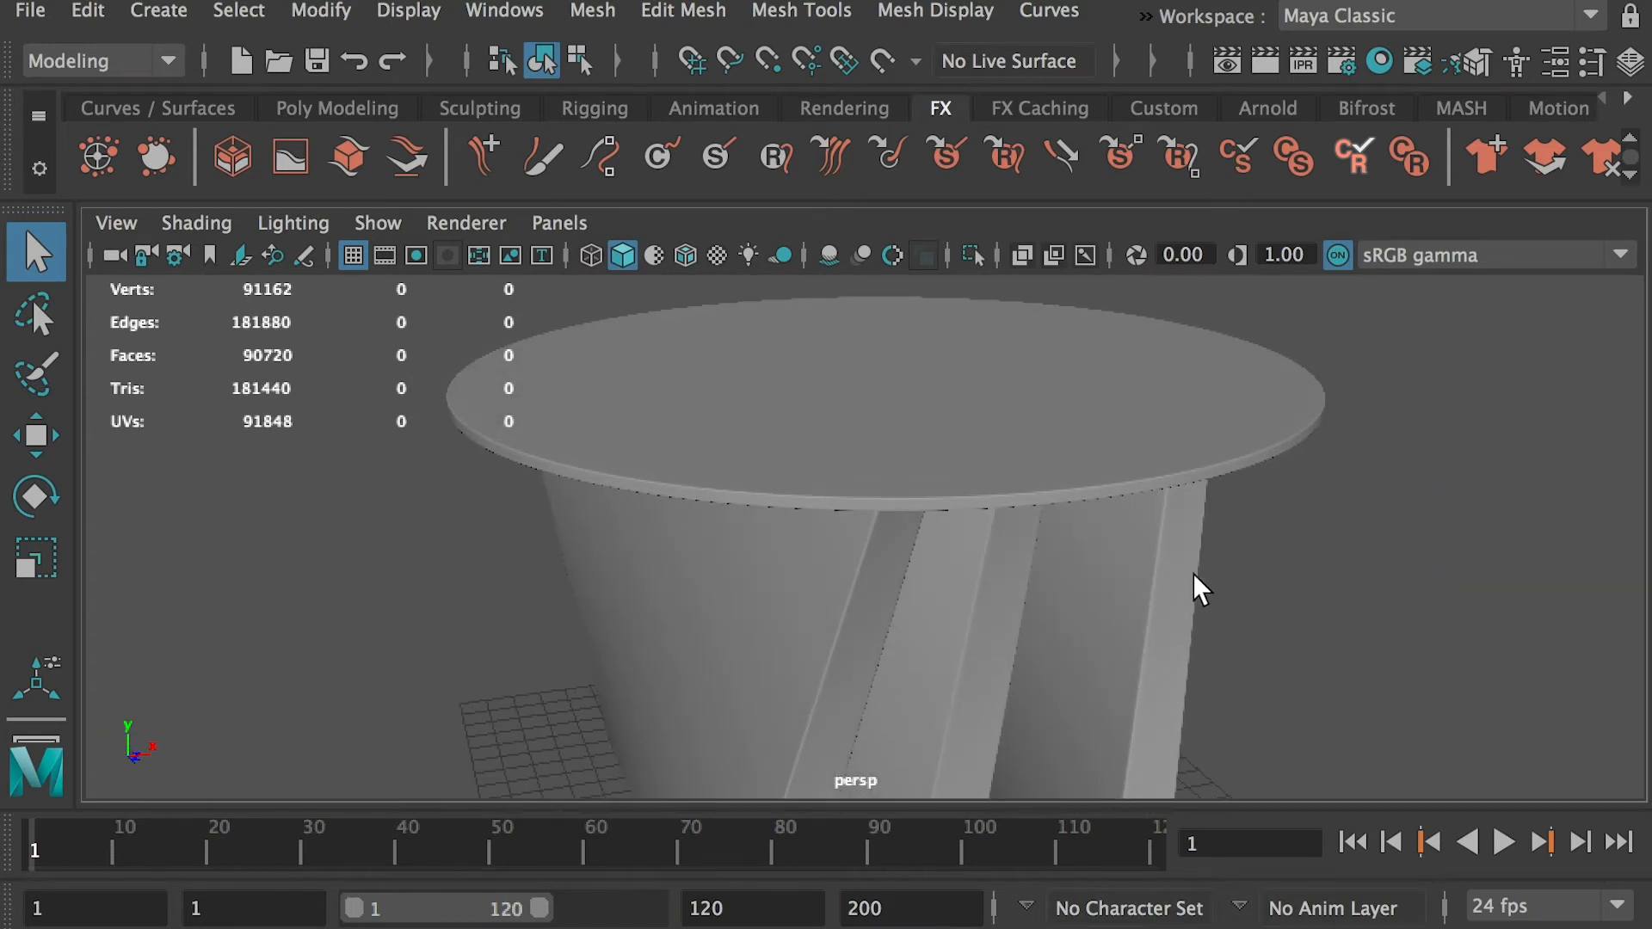
{"action": "left_click_drag", "start_coordinate": [1161, 542], "coordinate": [1116, 510], "text": "alt"}
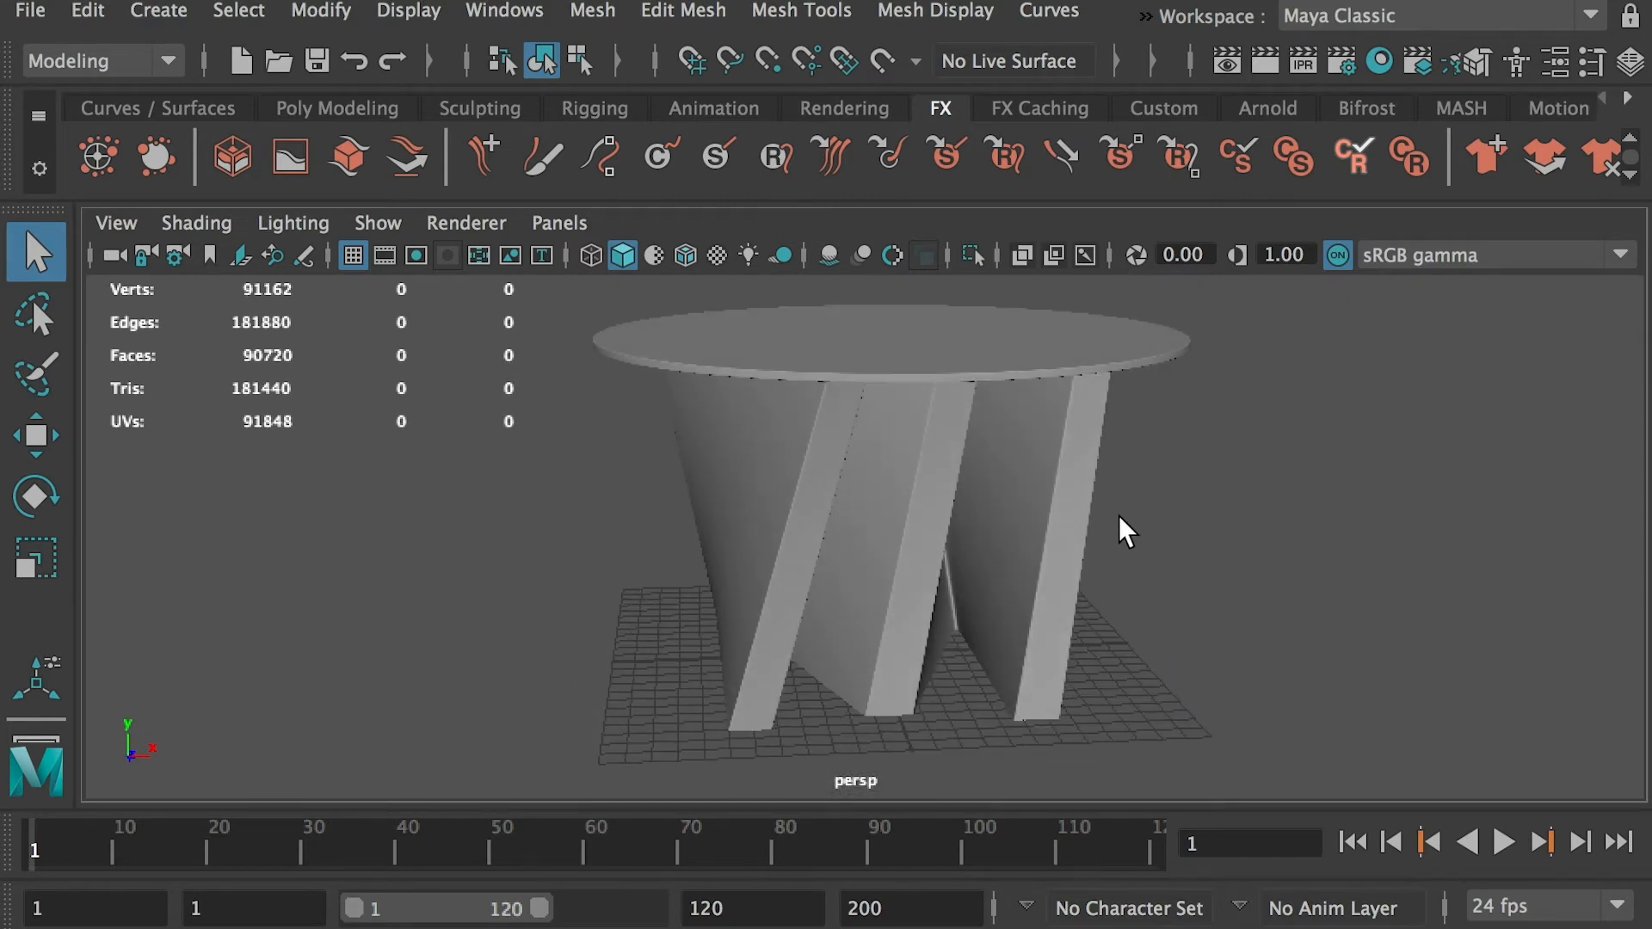
Open table1.ma from the first yellow-tagged student folder in Lesson06G1, discarding changes, and inspect the table's tabletop and twisted base
{"action": "key", "text": "super+Tab"}
{"action": "left_click", "coordinate": [1056, 410]}
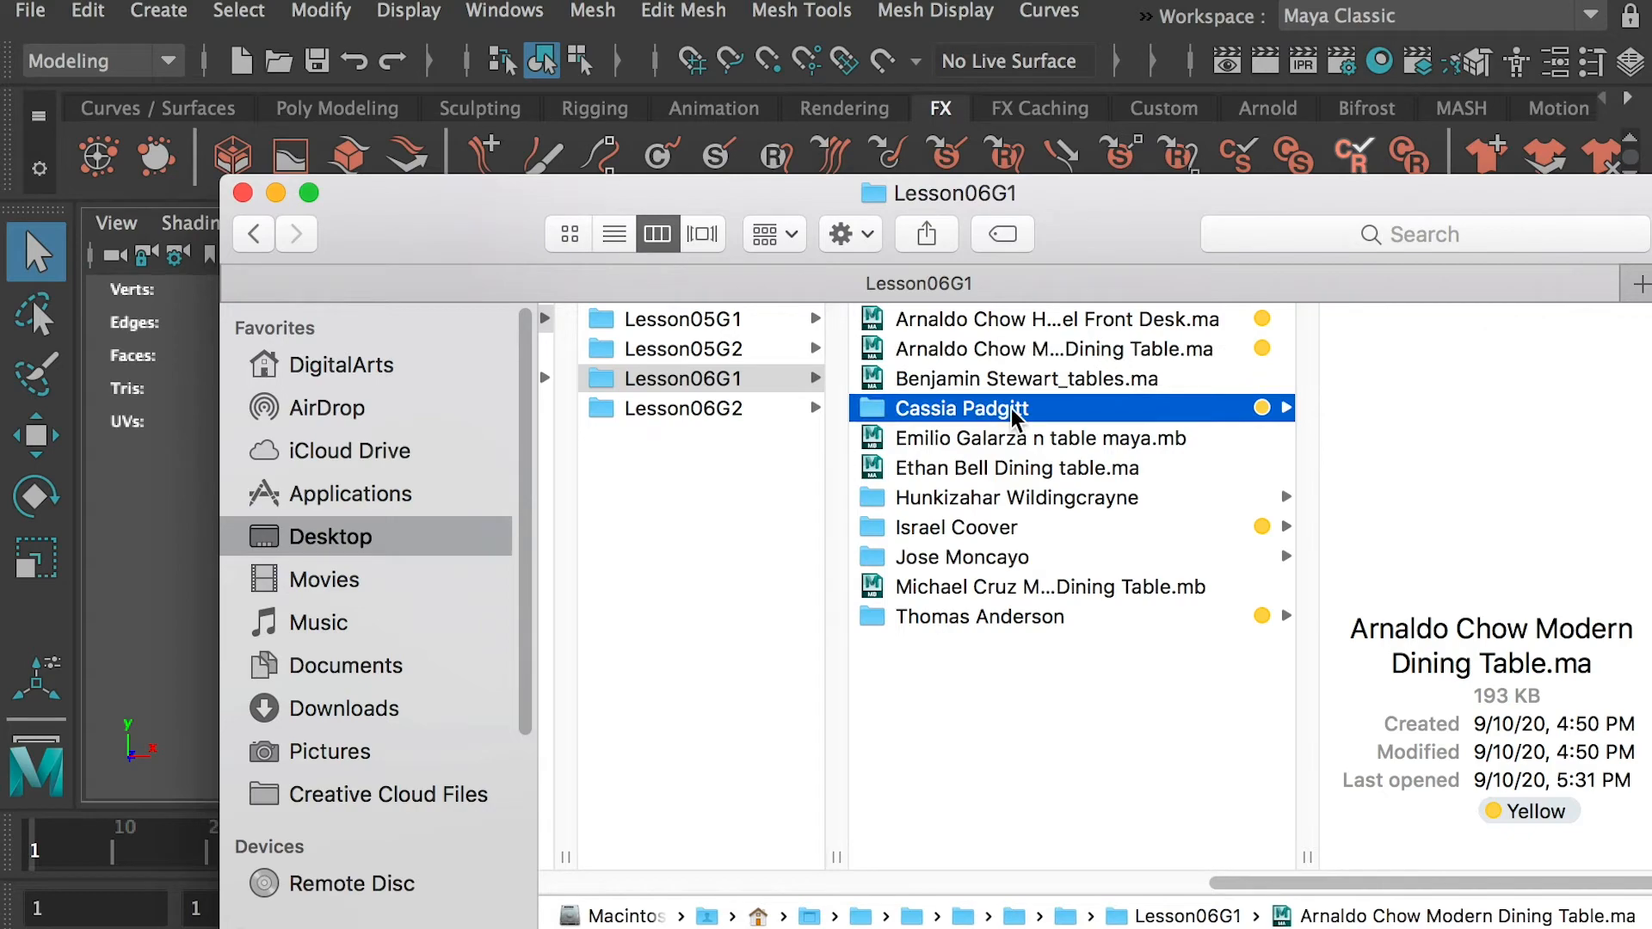
{"action": "double_click", "coordinate": [1280, 319]}
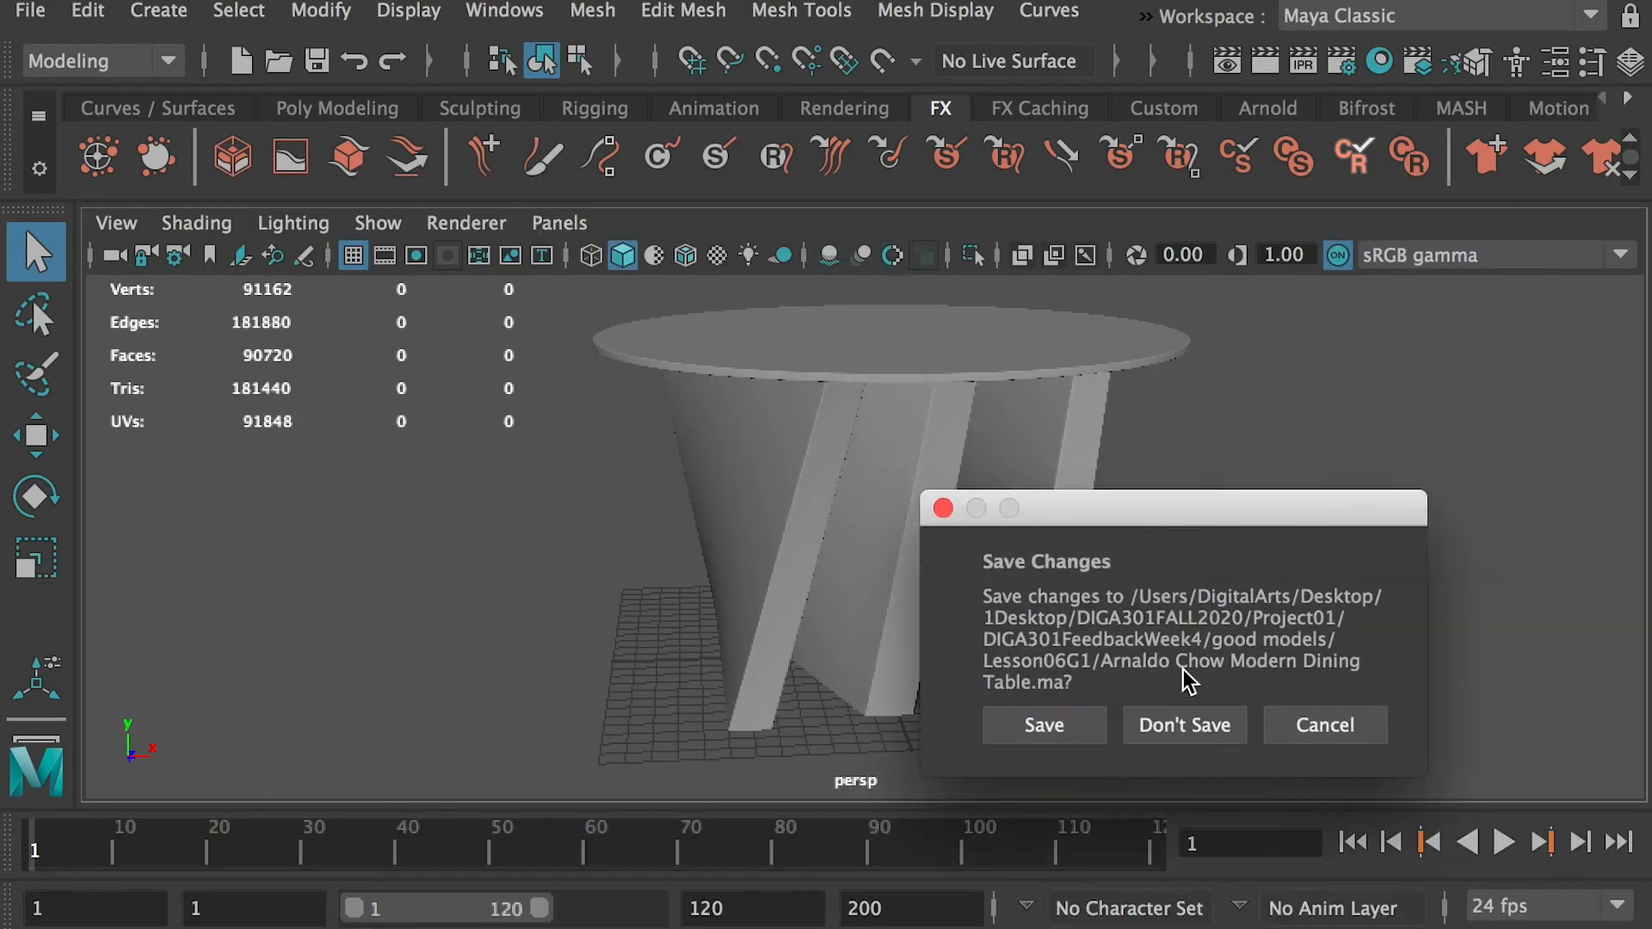
{"action": "left_click", "coordinate": [1181, 723]}
{"action": "left_click", "coordinate": [921, 517]}
{"action": "left_click_drag", "start_coordinate": [921, 516], "coordinate": [1056, 458], "text": "alt"}
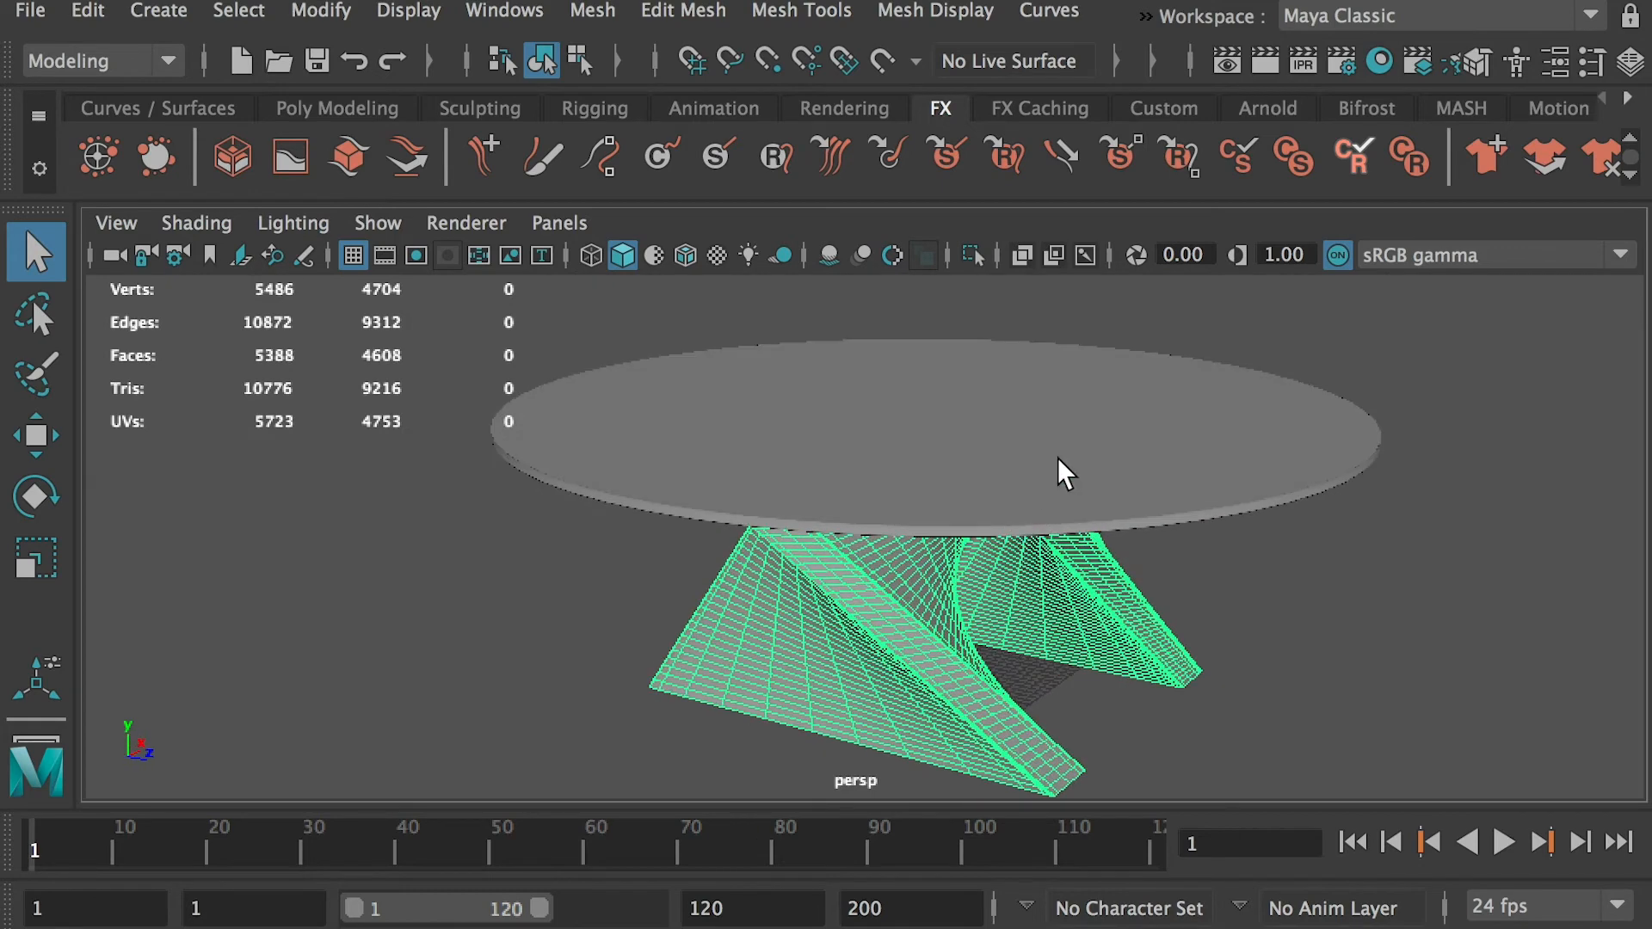
{"action": "left_click", "coordinate": [1057, 458]}
{"action": "left_click", "coordinate": [1244, 585]}
Open table2.ma from the same student folder without saving the current scene, and inspect the curved desk's top and base wireframes
{"action": "key", "text": "super+Tab"}
{"action": "double_click", "coordinate": [990, 357]}
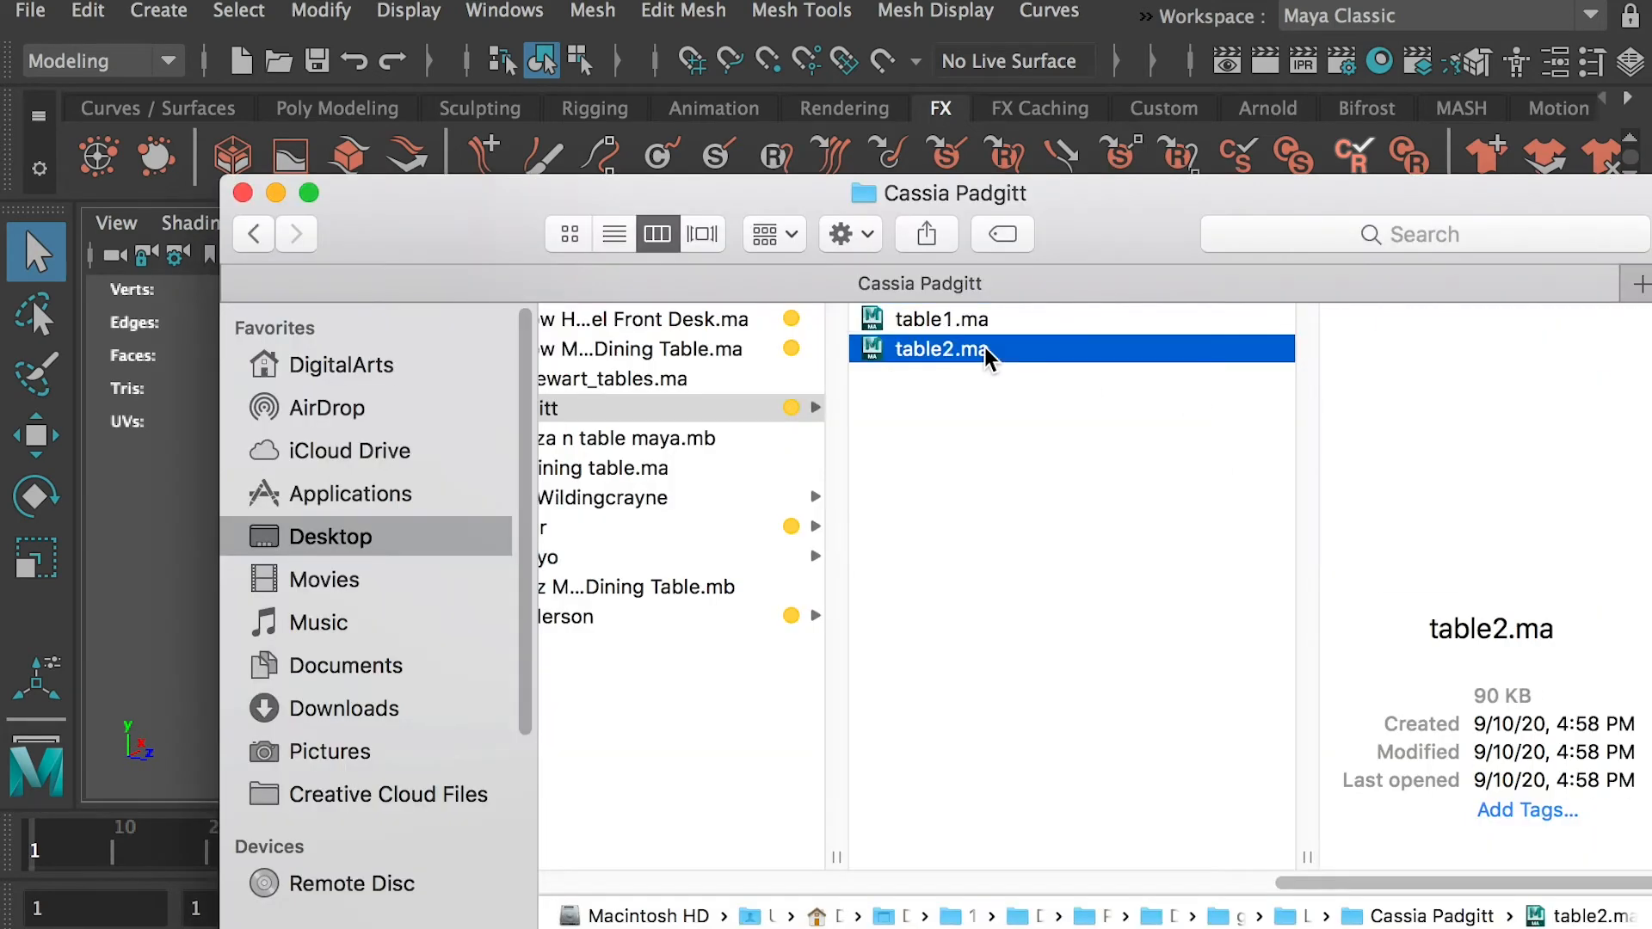
{"action": "left_click", "coordinate": [1185, 715]}
{"action": "left_click", "coordinate": [860, 623]}
{"action": "left_click_drag", "start_coordinate": [860, 623], "coordinate": [1070, 379], "text": "alt"}
{"action": "left_click", "coordinate": [1075, 383]}
{"action": "left_click_drag", "start_coordinate": [1184, 467], "coordinate": [1179, 520], "text": "alt"}
Open the Lesson5_Table1 scene from the second yellow-tagged student folder, discarding changes, and inspect the model from different angles
{"action": "key", "text": "super+Tab"}
{"action": "left_click", "coordinate": [668, 527]}
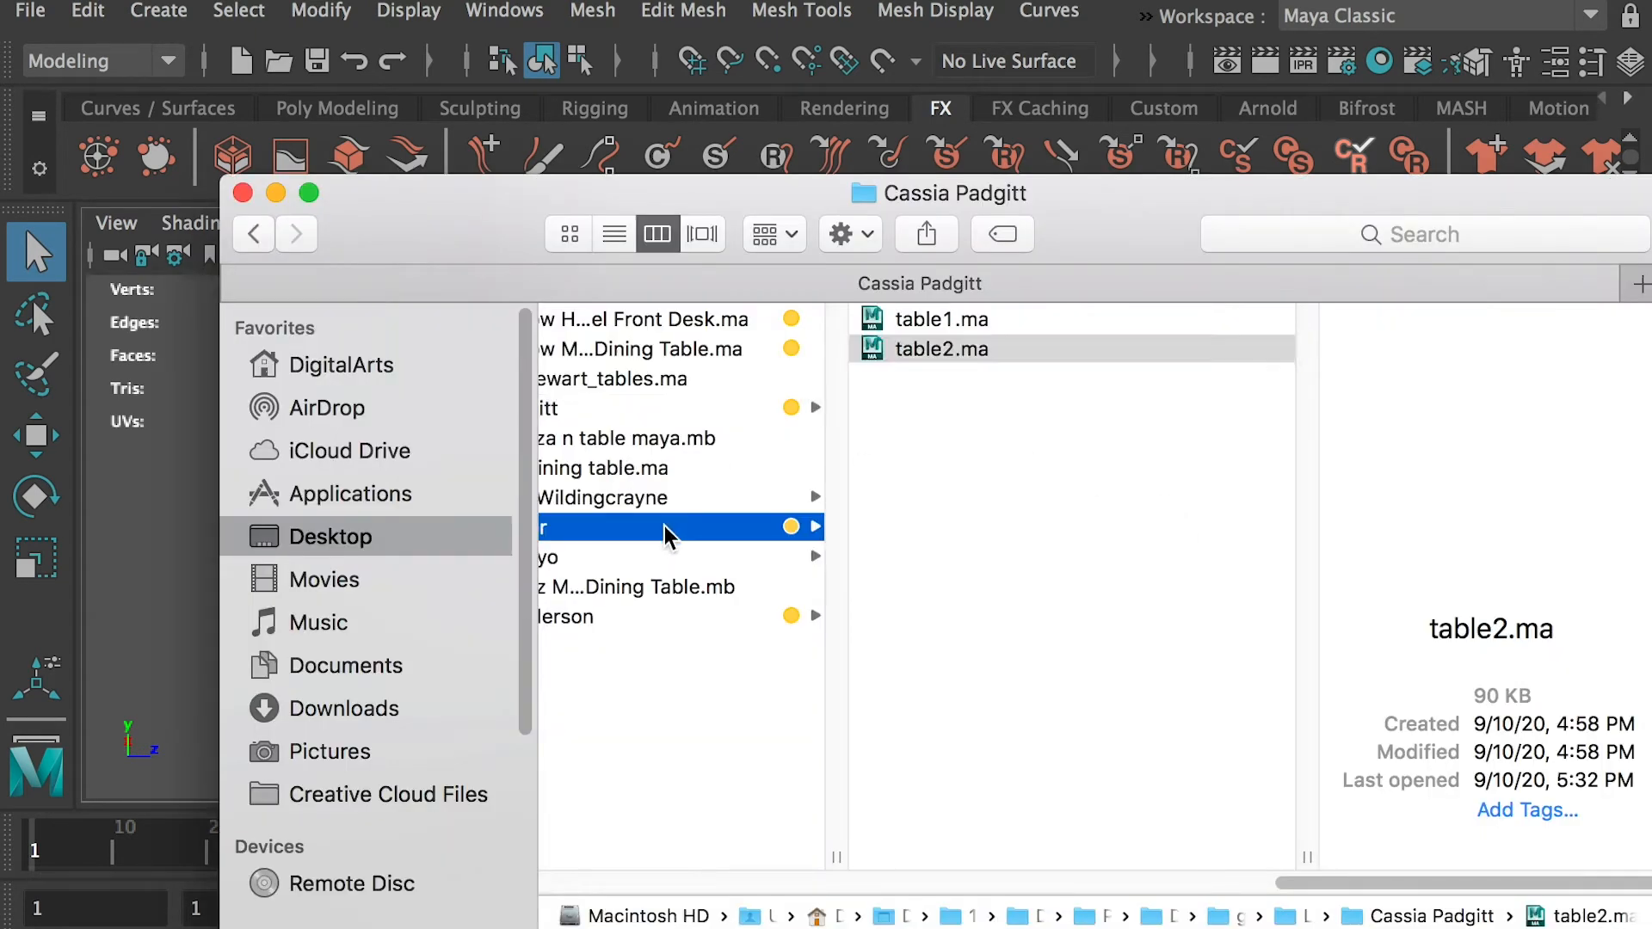
{"action": "double_click", "coordinate": [1098, 316]}
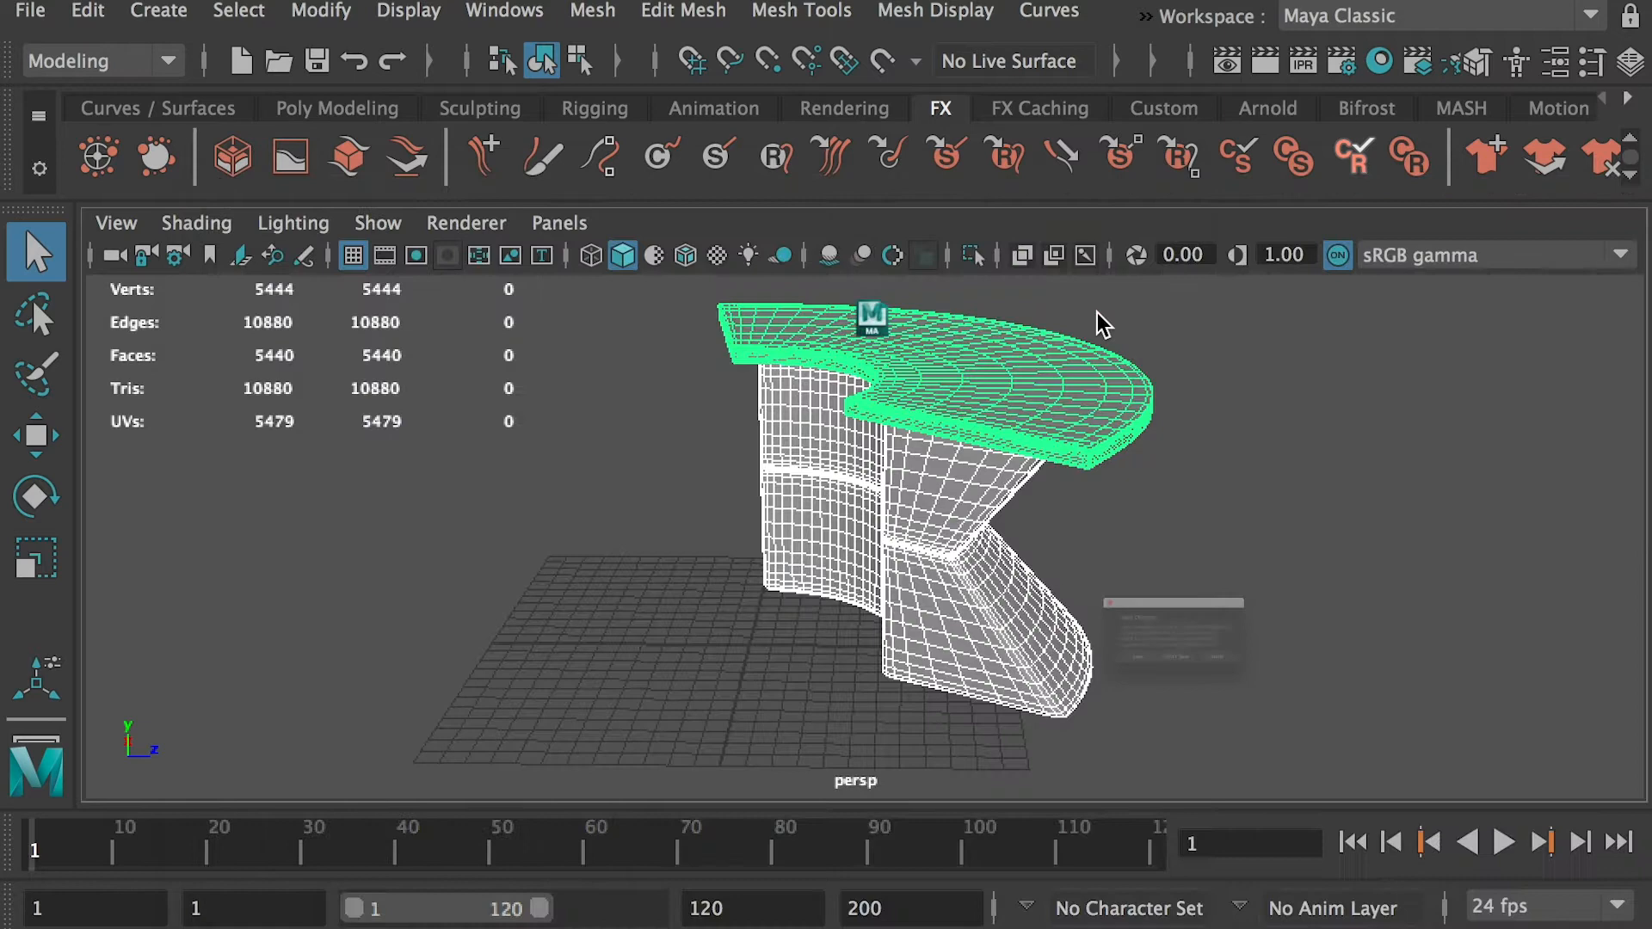
{"action": "left_click", "coordinate": [1186, 711]}
{"action": "left_click", "coordinate": [869, 444]}
{"action": "middle_click_drag", "start_coordinate": [869, 444], "coordinate": [904, 679], "text": "alt"}
{"action": "left_click", "coordinate": [973, 551]}
{"action": "left_click_drag", "start_coordinate": [904, 678], "coordinate": [1411, 658], "text": "alt"}
Open the Lesson5_Table2 scene from the same folder without saving the current scene, and inspect the whole model
{"action": "key", "text": "super+Tab"}
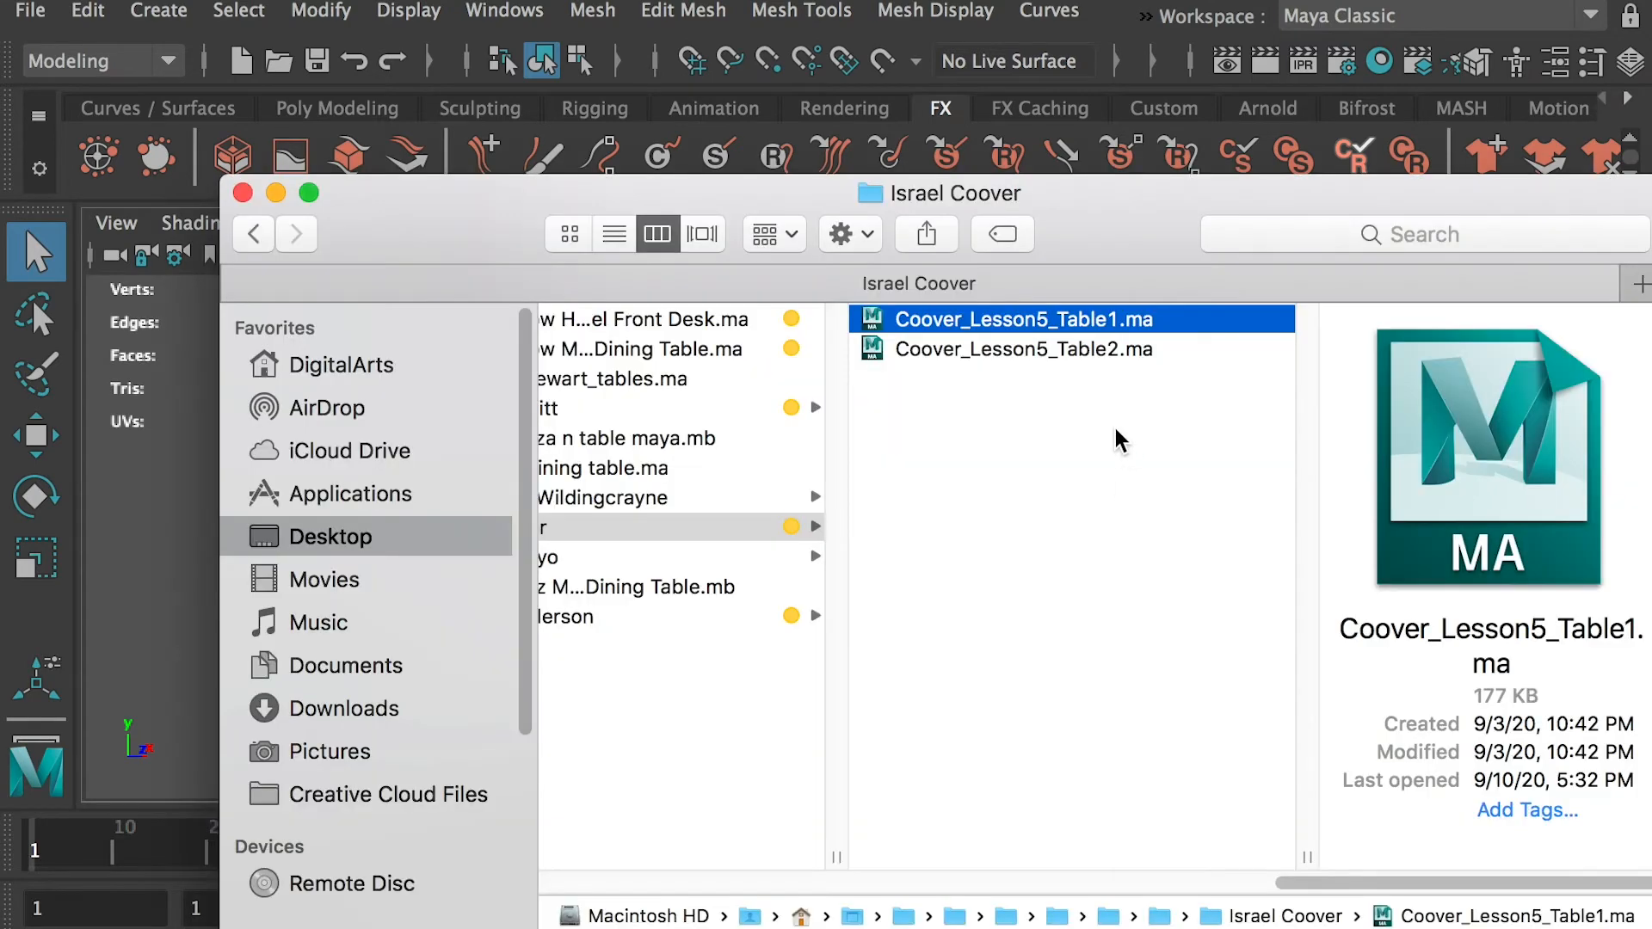
{"action": "double_click", "coordinate": [1057, 348]}
{"action": "left_click", "coordinate": [1184, 731]}
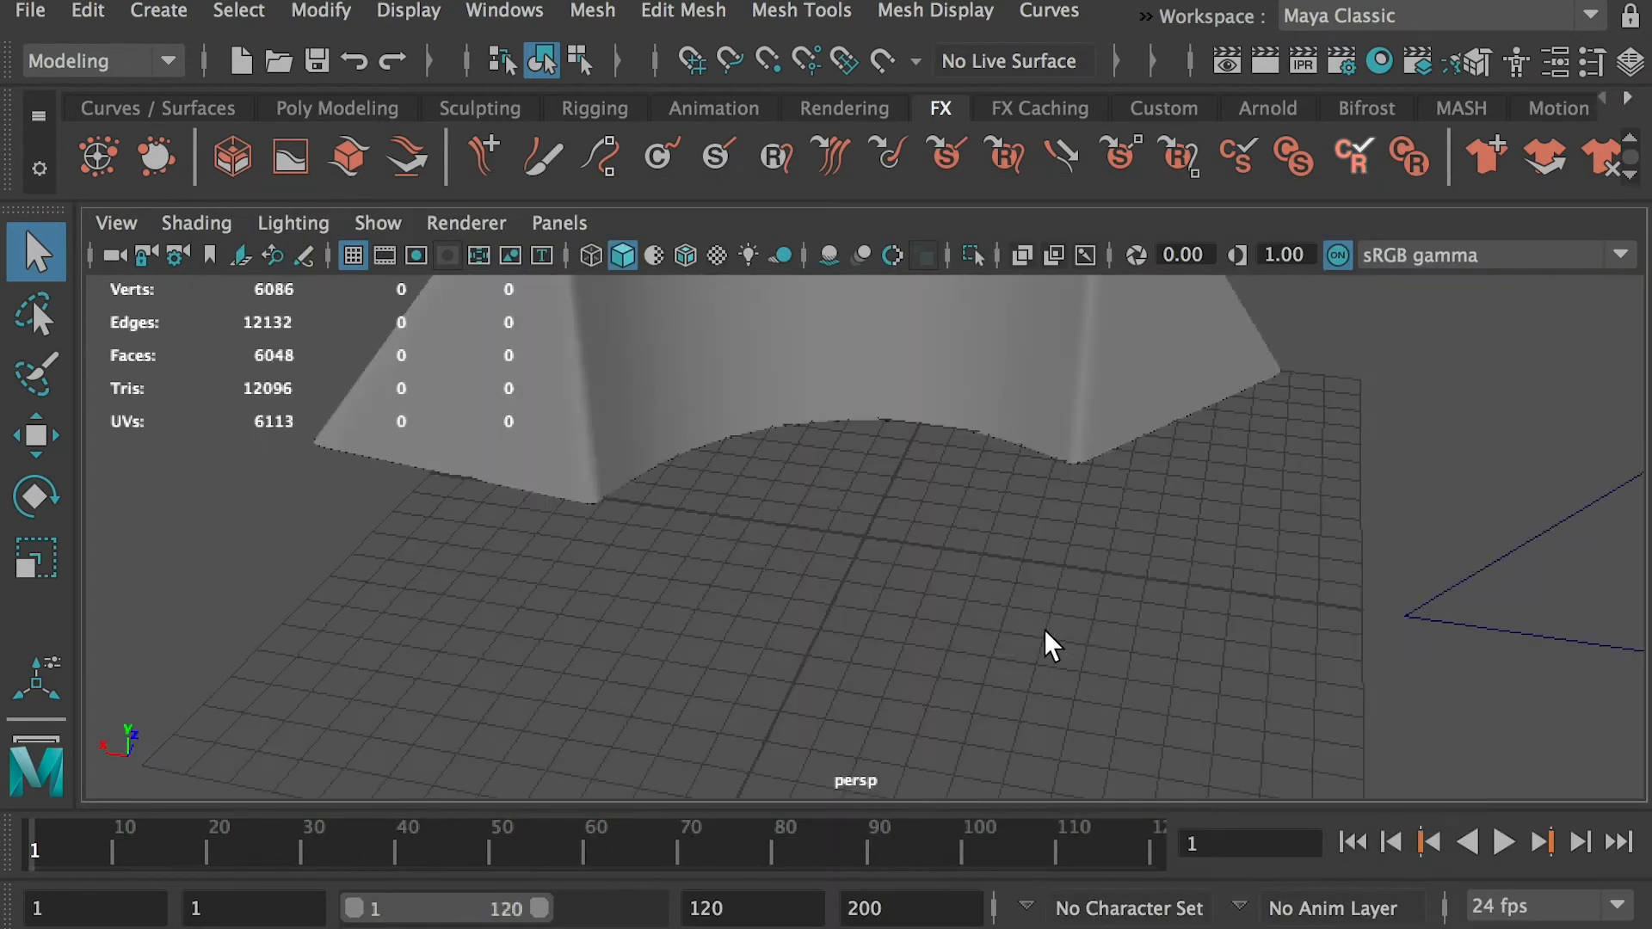
{"action": "left_click", "coordinate": [1098, 523]}
{"action": "left_click", "coordinate": [989, 331], "text": "shift"}
{"action": "left_click_drag", "start_coordinate": [989, 331], "coordinate": [1013, 465], "text": "alt"}
Open the DiningTable scene from the last yellow-tagged student folder, discarding changes, and inspect the round tabletop's and base's wireframes
{"action": "key", "text": "super+Tab"}
{"action": "left_click", "coordinate": [944, 551]}
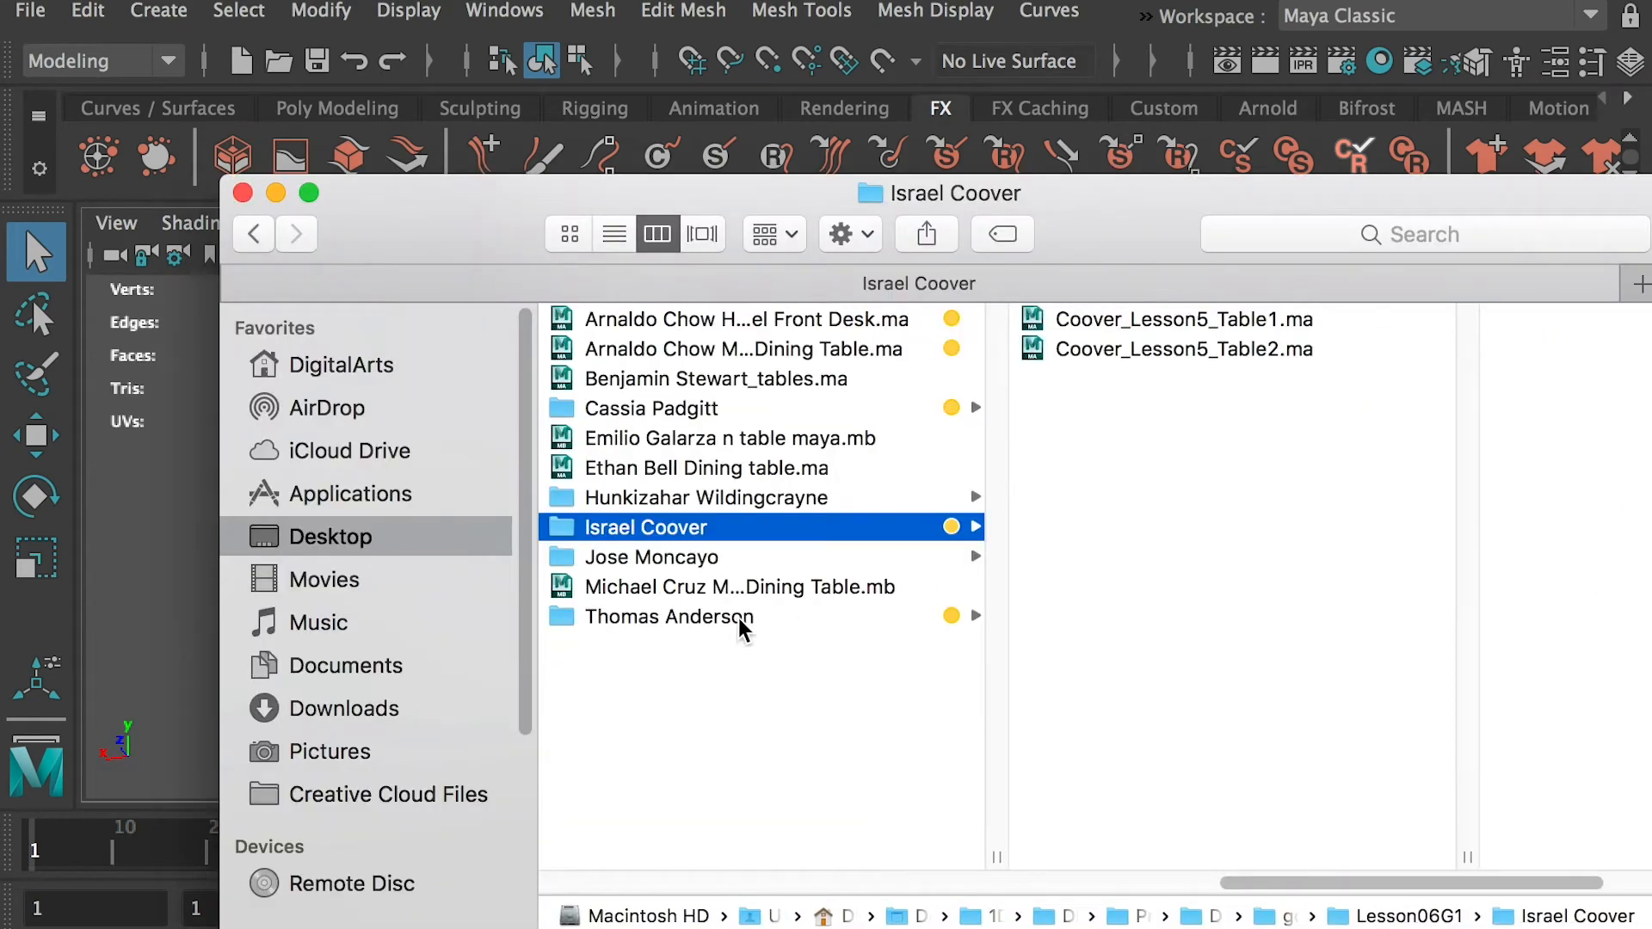
{"action": "left_click", "coordinate": [732, 611]}
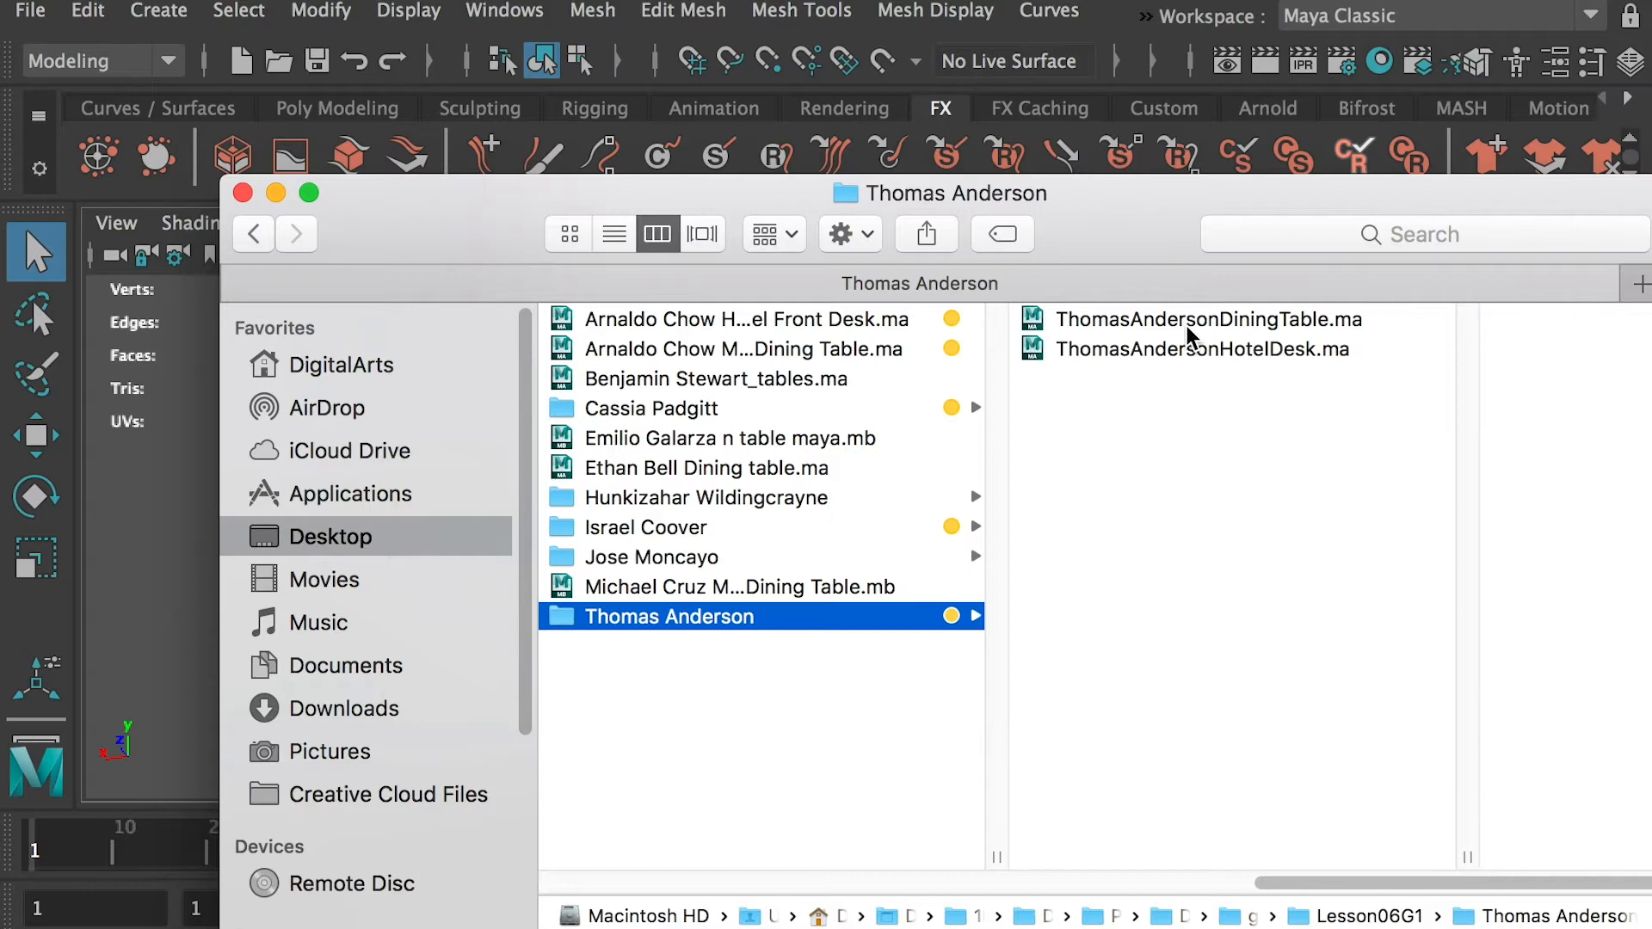
{"action": "double_click", "coordinate": [1173, 319]}
{"action": "left_click", "coordinate": [1181, 722]}
{"action": "left_click", "coordinate": [983, 553]}
{"action": "left_click_drag", "start_coordinate": [983, 552], "coordinate": [953, 485], "text": "alt"}
{"action": "left_click", "coordinate": [954, 485], "text": "shift"}
{"action": "left_click_drag", "start_coordinate": [904, 560], "coordinate": [910, 635], "text": "alt"}
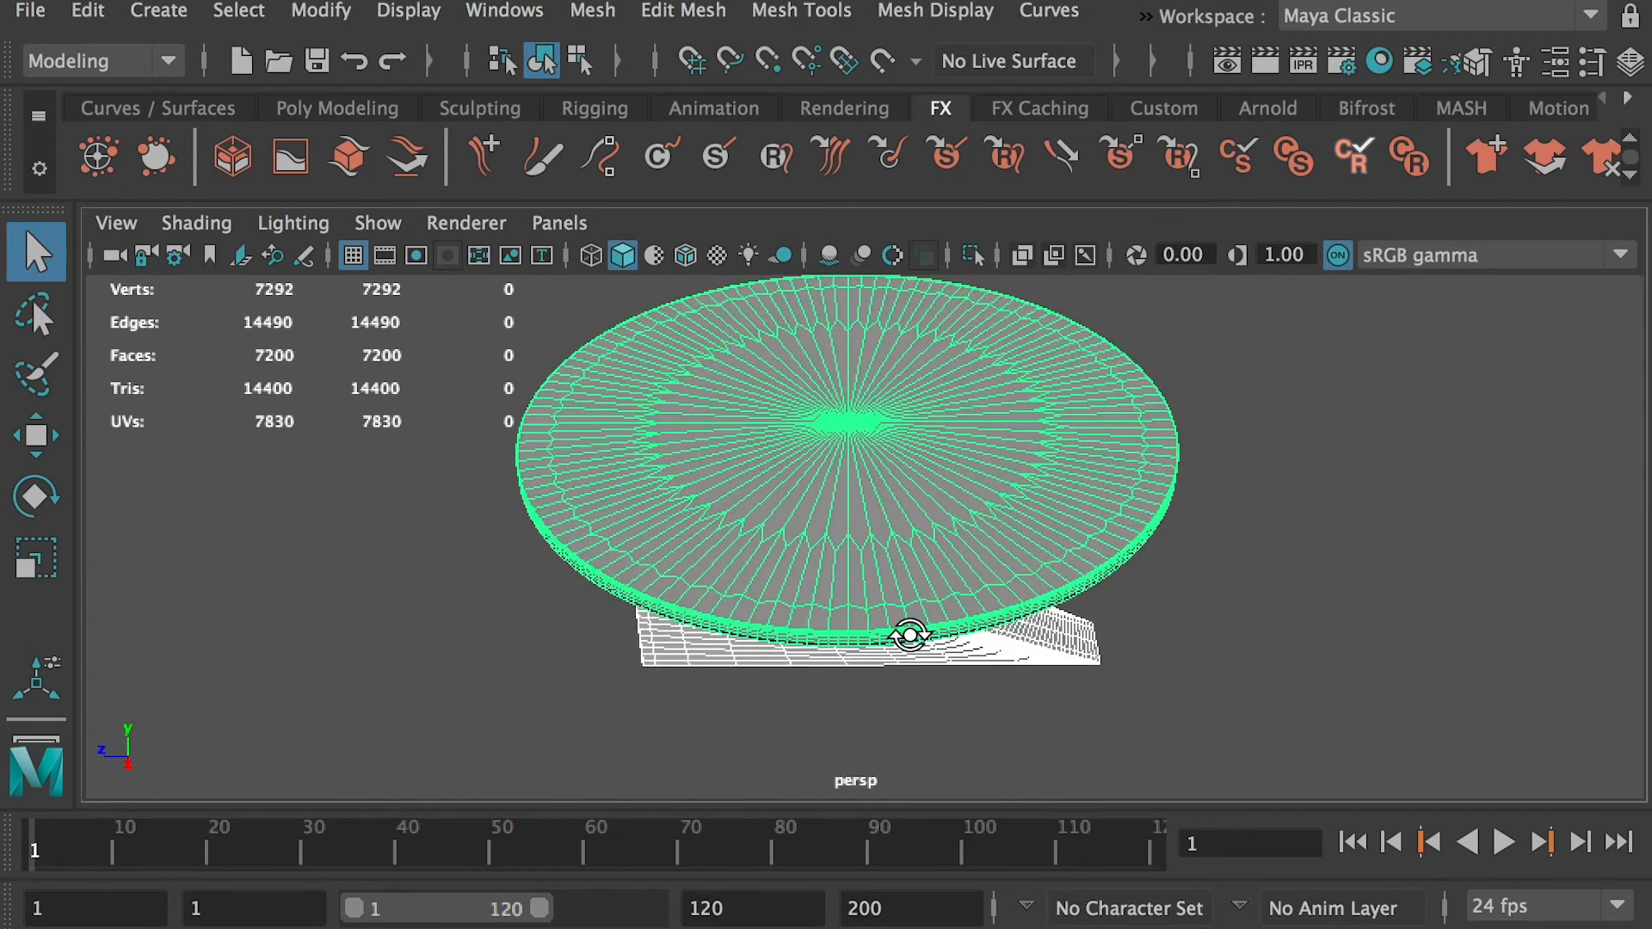
Open the HotelDesk scene from the same student folder without saving the dining table, and inspect the desk model
{"action": "key", "text": "super+Tab"}
{"action": "double_click", "coordinate": [1005, 349]}
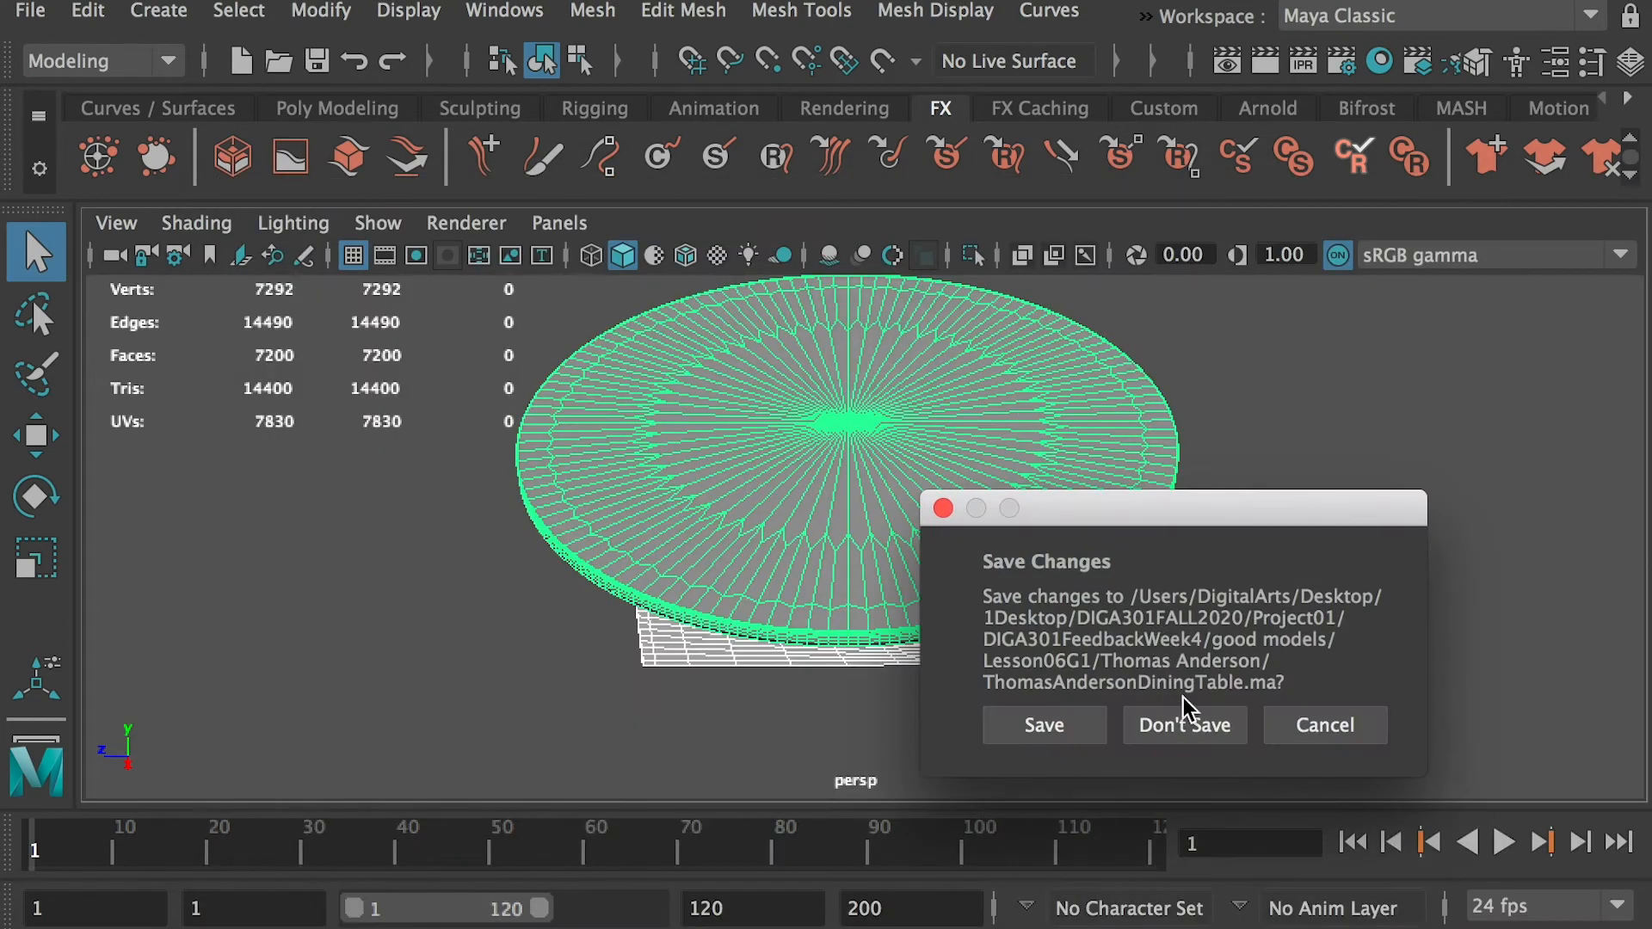
{"action": "left_click", "coordinate": [1181, 723]}
{"action": "left_click", "coordinate": [1144, 512]}
{"action": "left_click", "coordinate": [1157, 435], "text": "shift"}
{"action": "left_click_drag", "start_coordinate": [1158, 435], "coordinate": [473, 516], "text": "alt"}
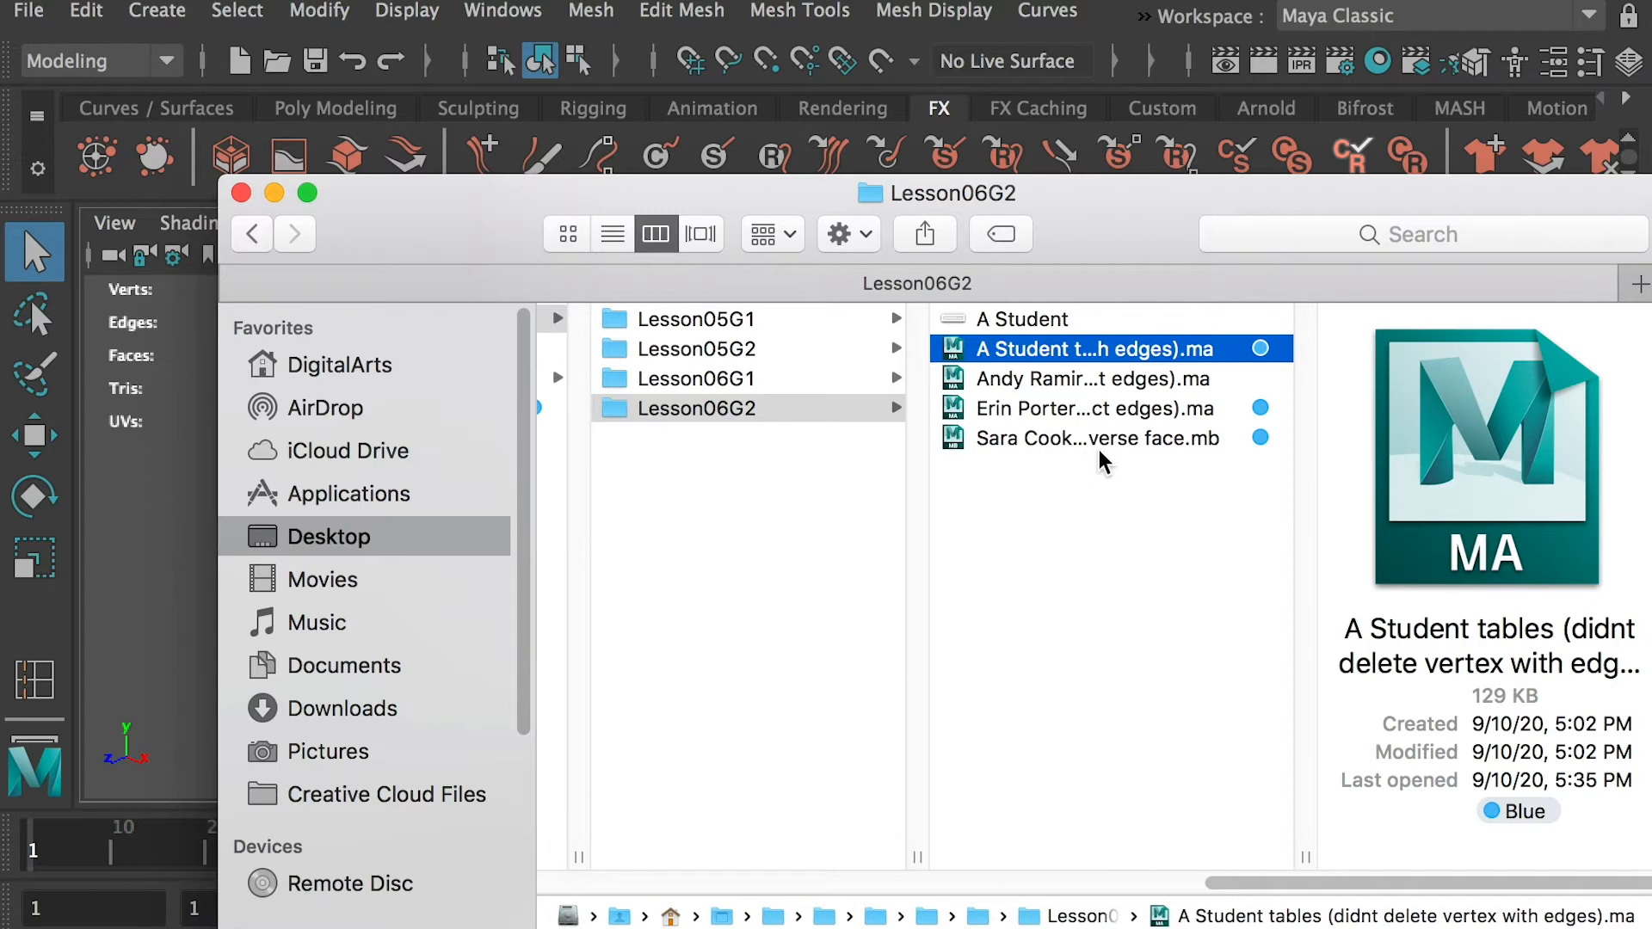
Open the "A Student" image in the Lesson06G2 folder, read the student's comment about the assignment issues, and close it
{"action": "double_click", "coordinate": [1015, 319]}
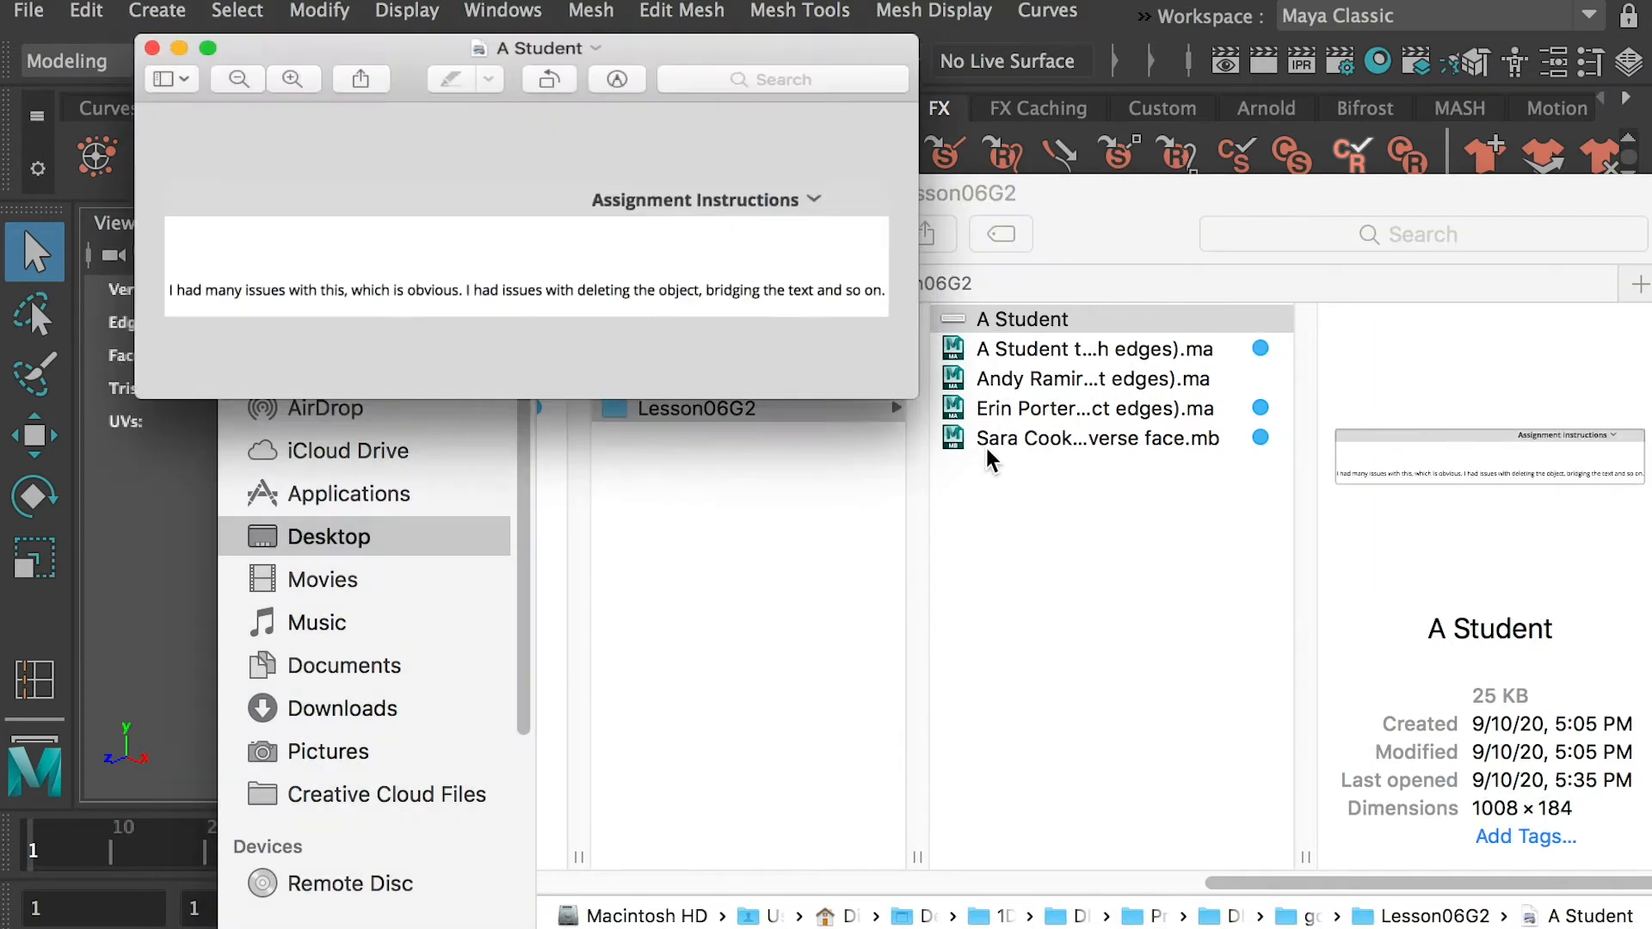
{"action": "left_click_drag", "start_coordinate": [664, 254], "coordinate": [754, 318]}
{"action": "left_click", "coordinate": [26, 3]}
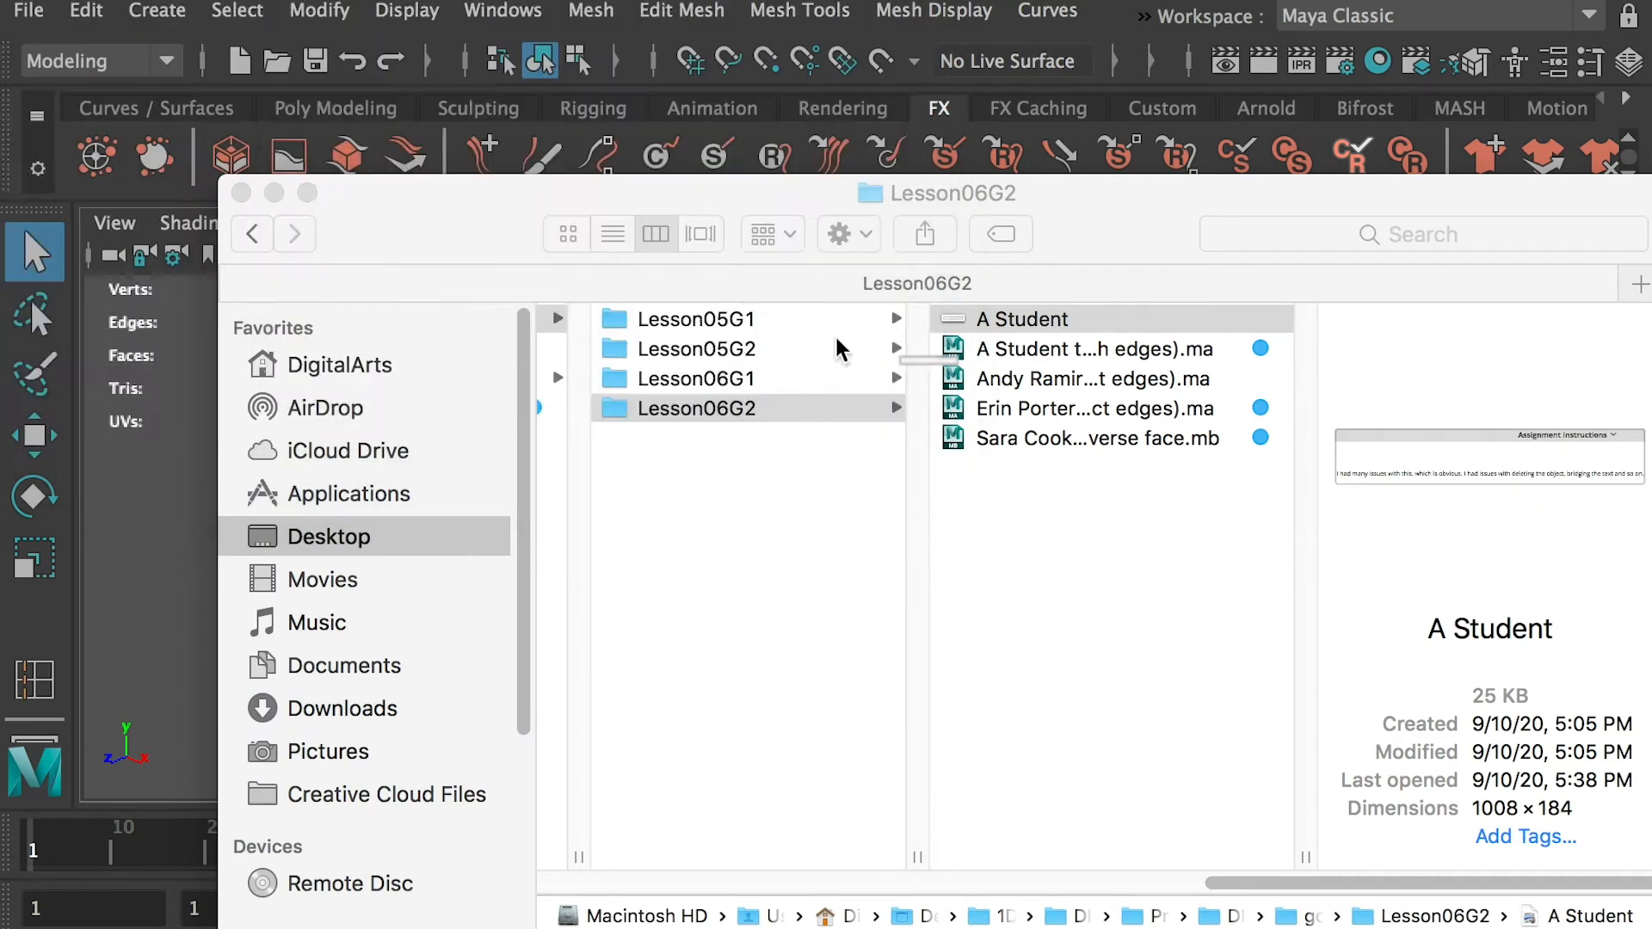
Open "A Student tables (didnt delete vertex with edges).ma" from Lesson06G2, discarding changes, and examine the two tables from several angles
{"action": "double_click", "coordinate": [1024, 353]}
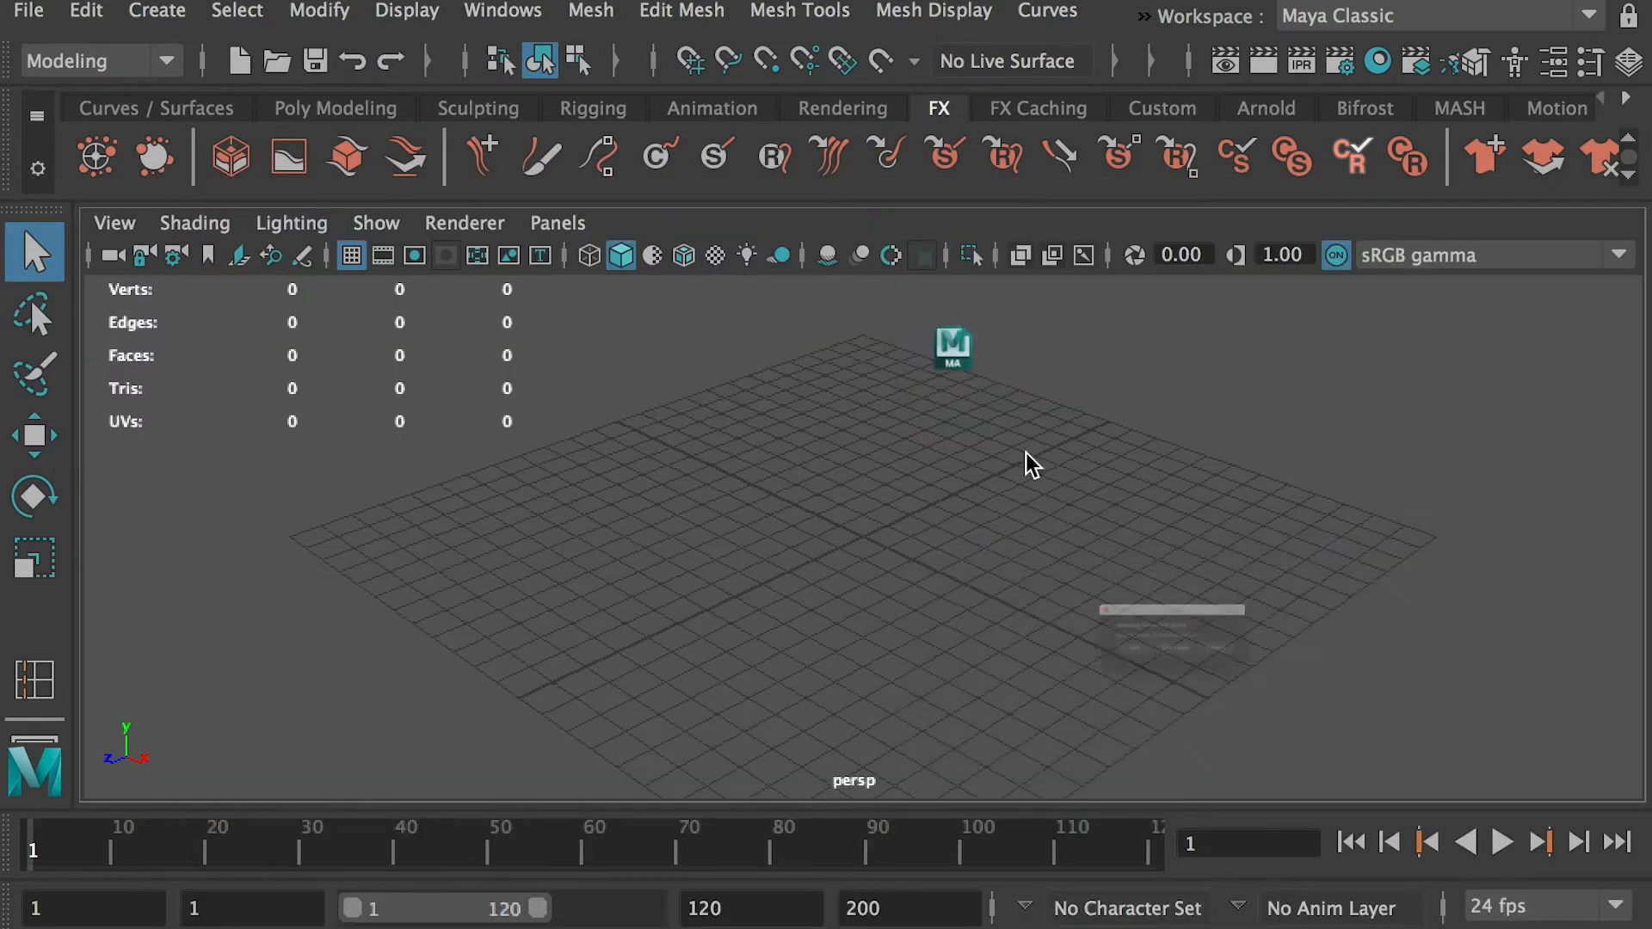
{"action": "left_click", "coordinate": [1184, 683]}
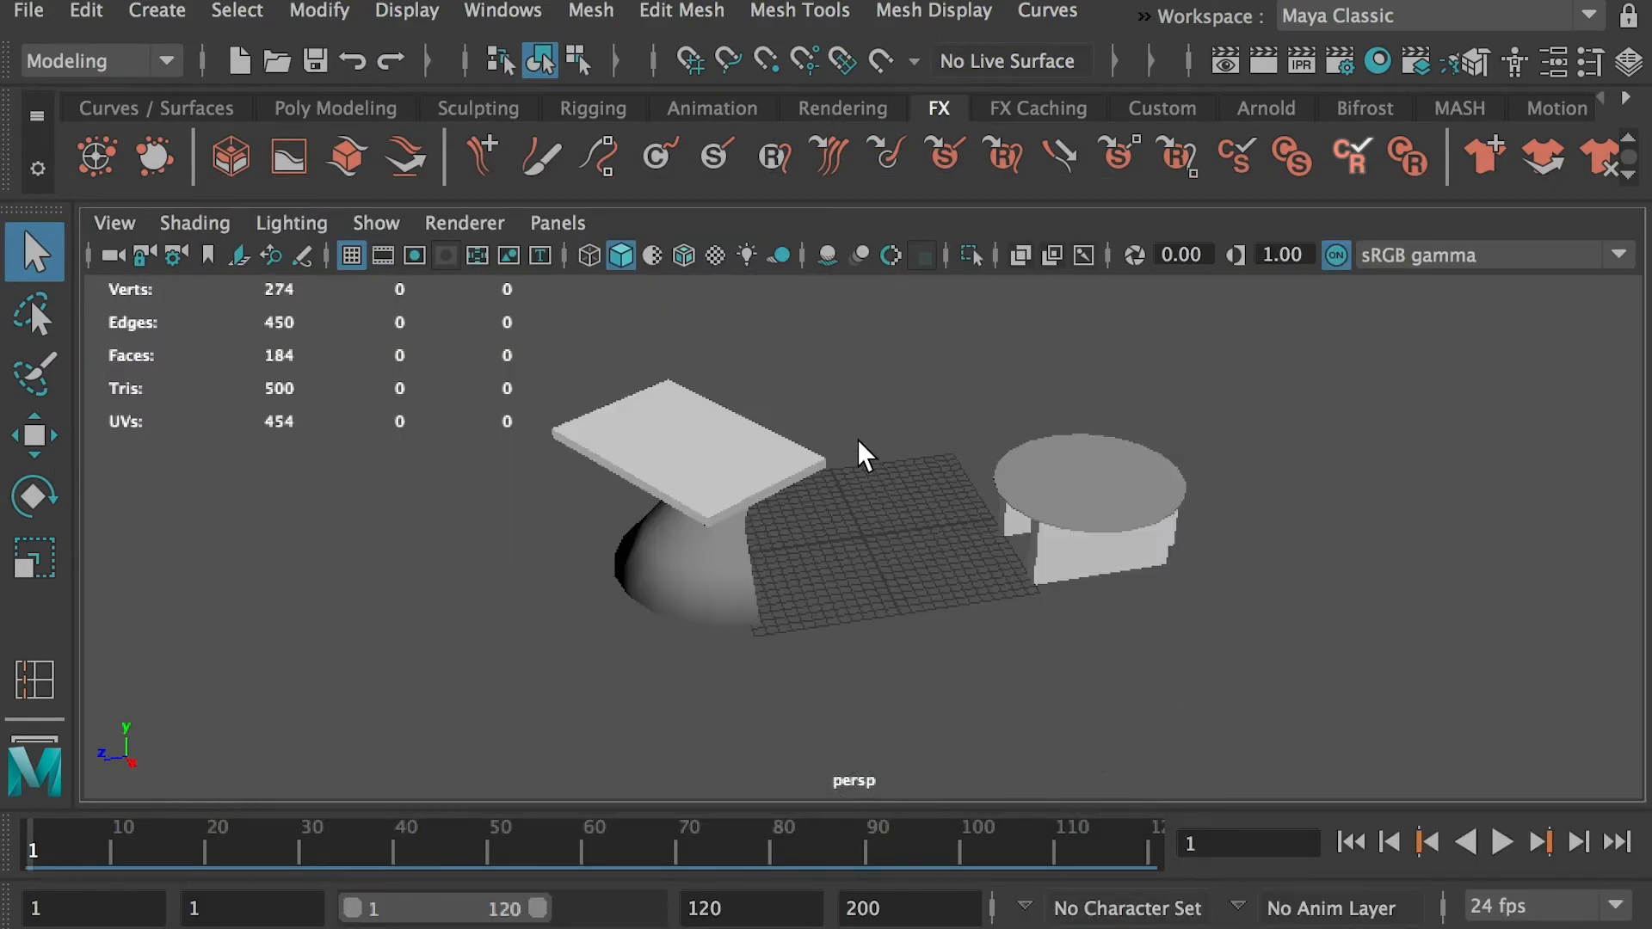
{"action": "right_click_drag", "start_coordinate": [859, 443], "coordinate": [1036, 582], "text": "alt"}
{"action": "left_click_drag", "start_coordinate": [1036, 583], "coordinate": [672, 494], "text": "alt"}
{"action": "middle_click_drag", "start_coordinate": [672, 494], "coordinate": [801, 568], "text": "alt"}
{"action": "right_click_drag", "start_coordinate": [800, 568], "coordinate": [783, 559], "text": "alt"}
{"action": "mouse_move", "coordinate": [783, 559]}
{"action": "left_mouse_down", "text": "alt"}
{"action": "mouse_move", "coordinate": [929, 649]}
{"action": "mouse_move", "coordinate": [1010, 571]}
{"action": "mouse_move", "coordinate": [796, 542]}
{"action": "left_mouse_up", "text": "alt"}
Display the vertices of the rectangular table's base and examine the stray vertices along its bent edges up close
{"action": "left_click", "coordinate": [929, 649]}
{"action": "right_click_drag", "start_coordinate": [763, 461], "coordinate": [684, 508], "text": "alt"}
{"action": "left_click_drag", "start_coordinate": [824, 559], "coordinate": [924, 575], "text": "alt"}
{"action": "left_click_drag", "start_coordinate": [799, 578], "coordinate": [864, 554], "text": "alt"}
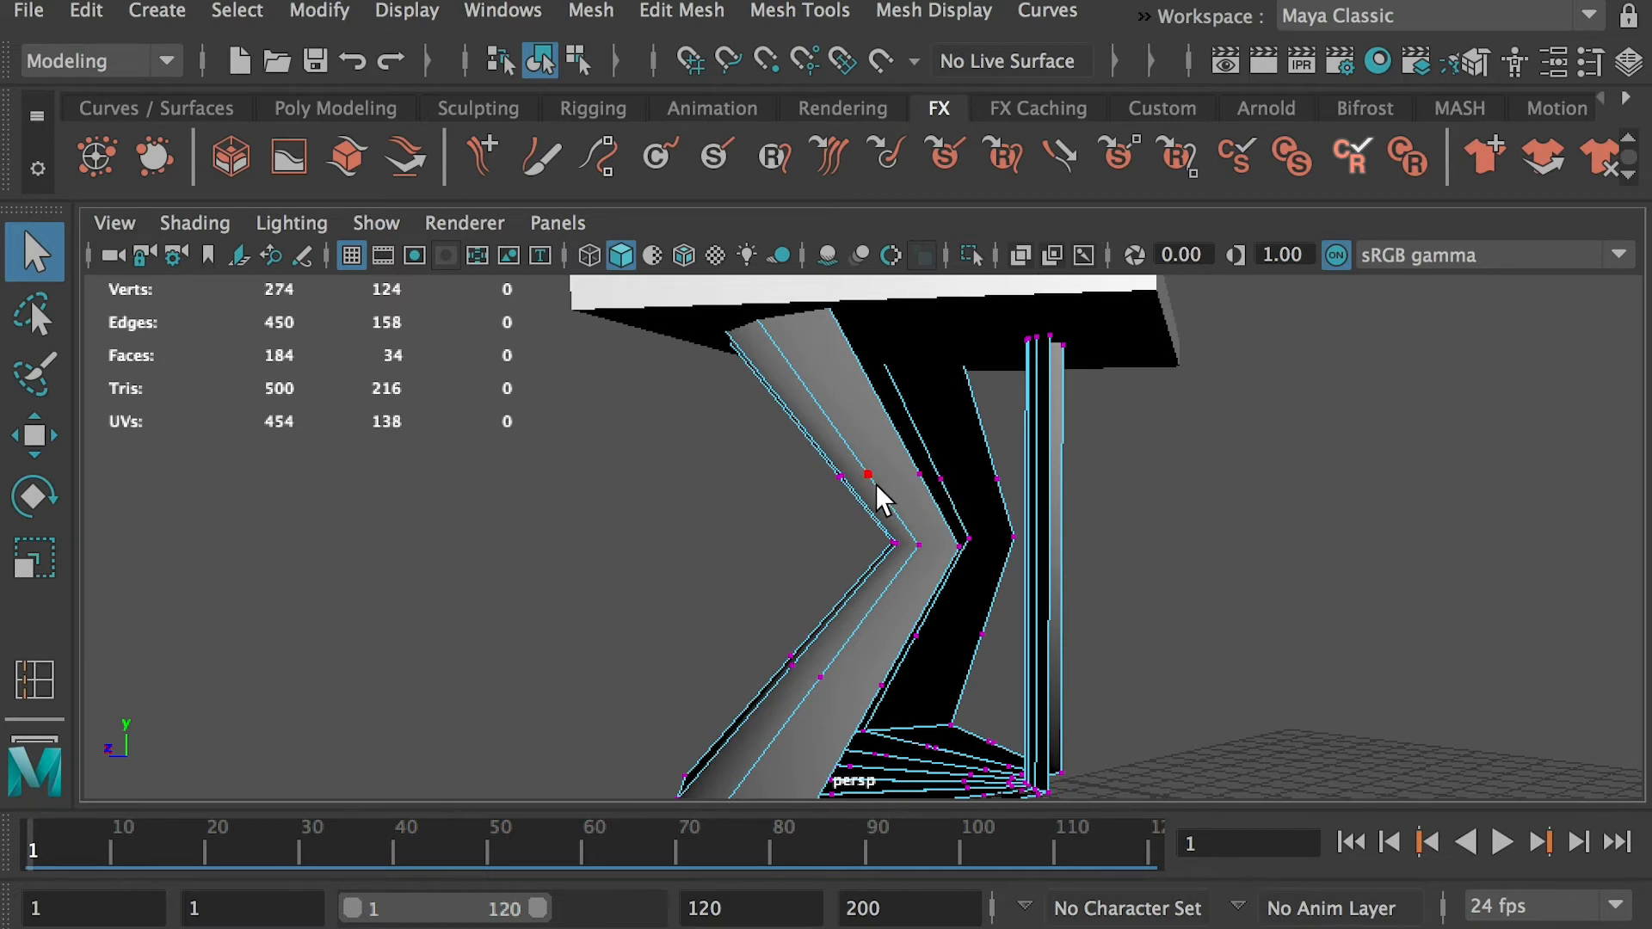
Delete the row of stray vertices across the upper half of the rectangular table's bent base
{"action": "left_click", "coordinate": [909, 457]}
{"action": "right_click_drag", "start_coordinate": [844, 369], "coordinate": [851, 281]}
{"action": "left_click", "coordinate": [879, 398]}
{"action": "left_click", "coordinate": [1020, 436]}
{"action": "right_click_drag", "start_coordinate": [807, 433], "coordinate": [752, 449]}
{"action": "left_click_drag", "start_coordinate": [763, 431], "coordinate": [1014, 508]}
{"action": "key", "text": "Delete"}
Switch to Finder and open the student's "hotel table(connect edges).ma" scene from Lesson06G2, discarding changes to the current scene
{"action": "key", "text": "super+Tab"}
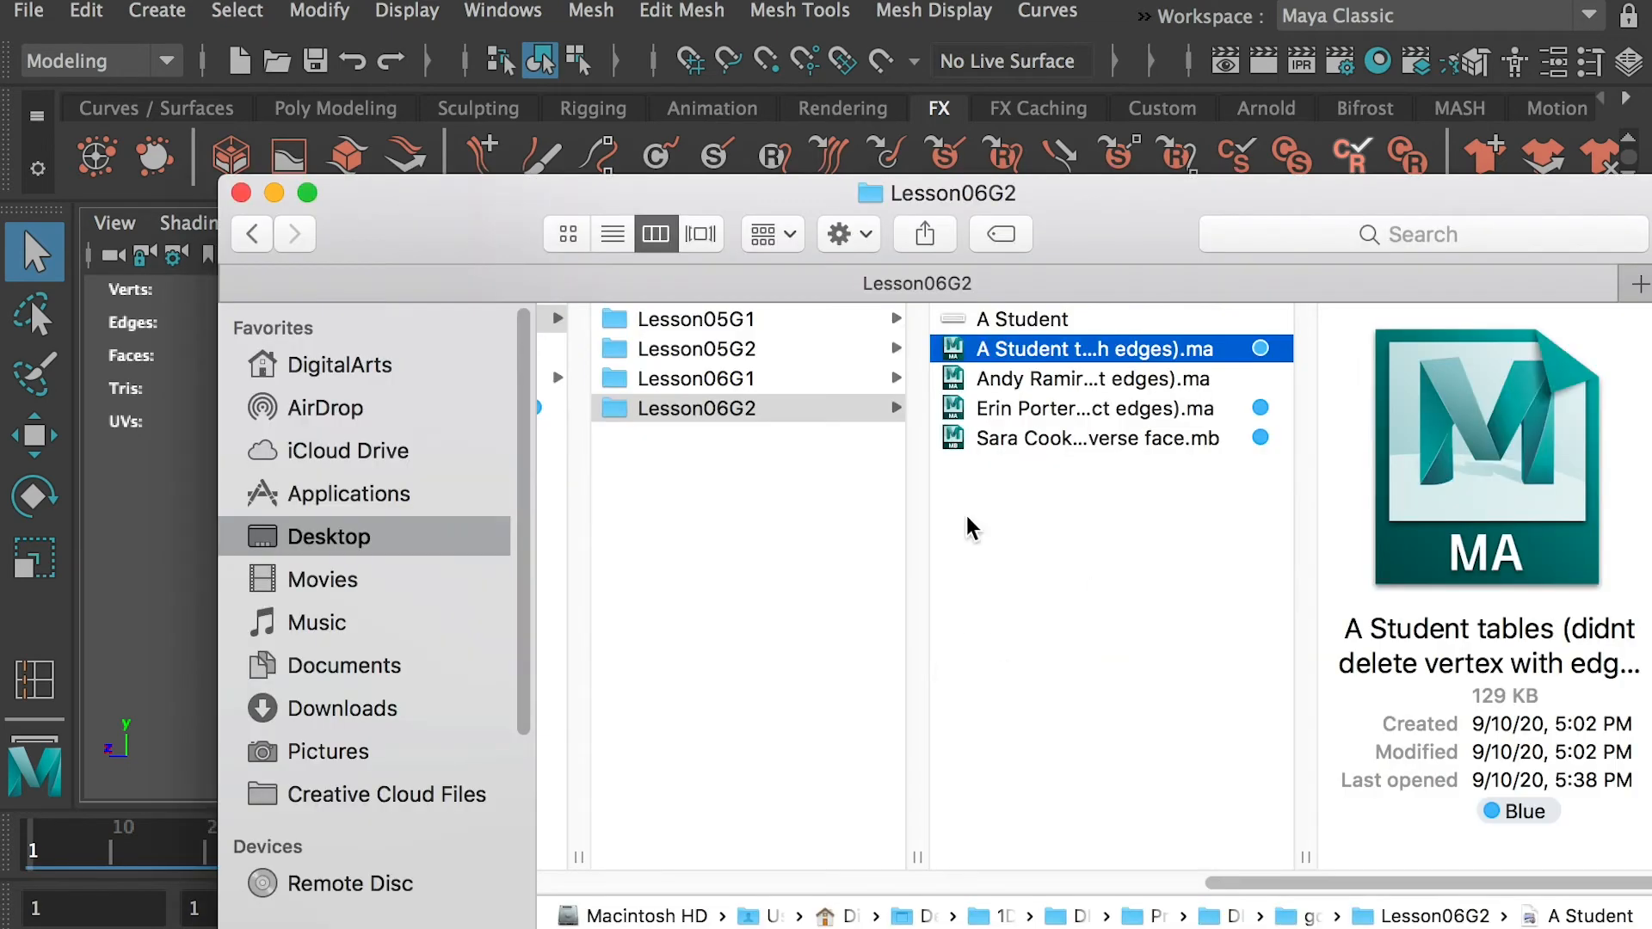
{"action": "left_click", "coordinate": [1083, 411]}
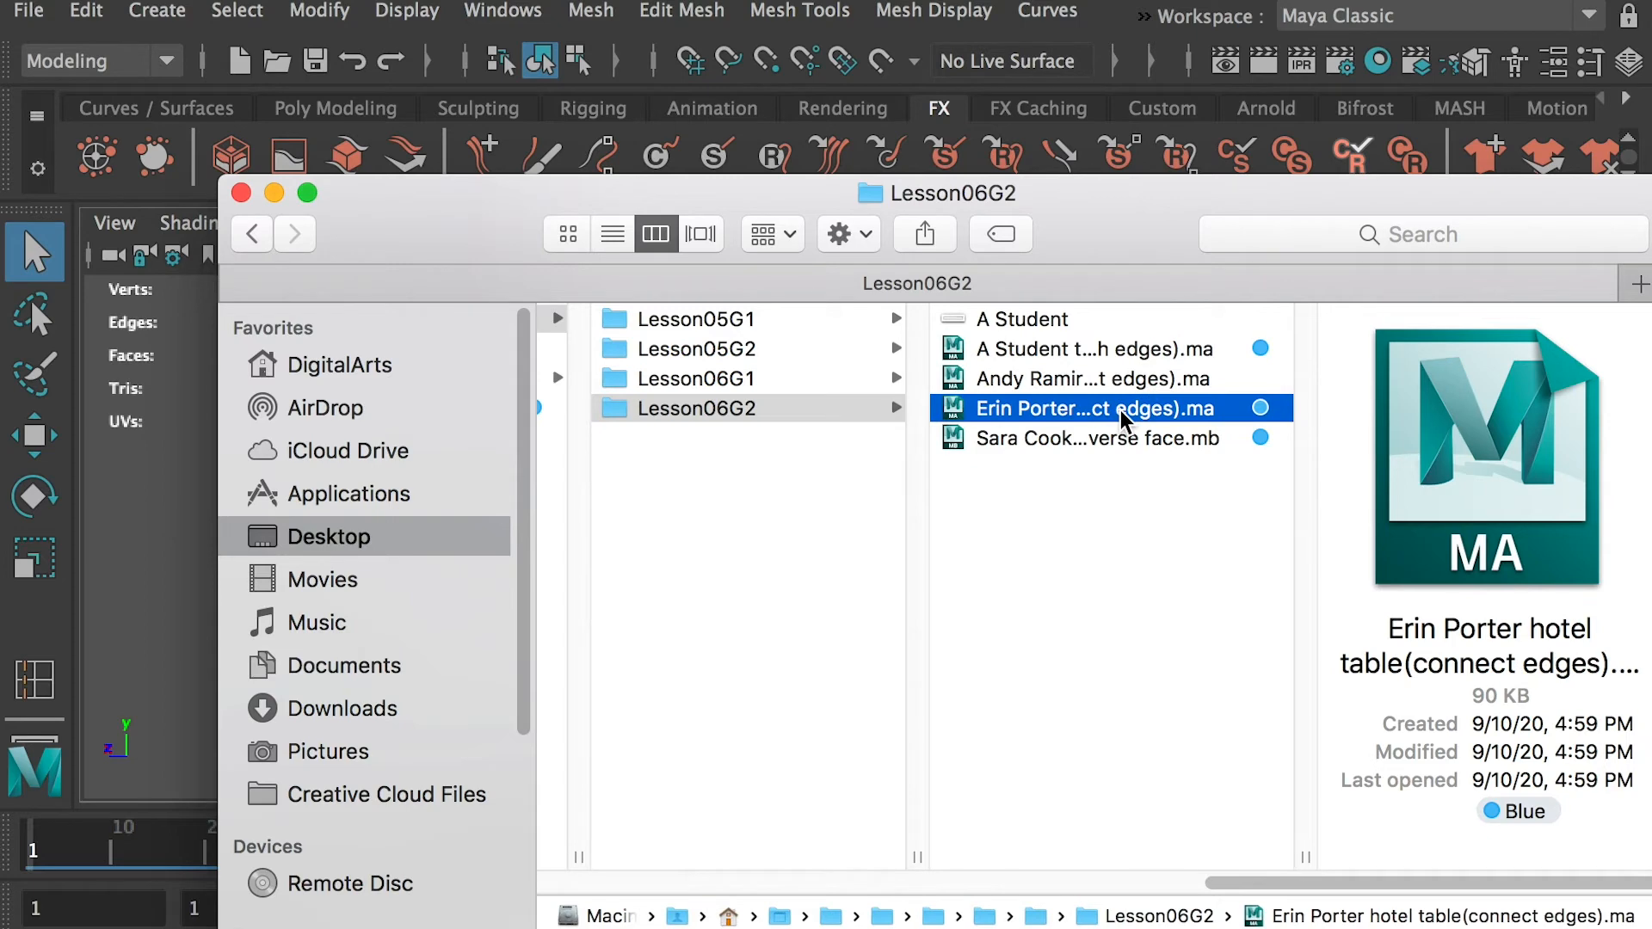
{"action": "left_click", "coordinate": [1123, 421]}
{"action": "left_click", "coordinate": [1104, 392]}
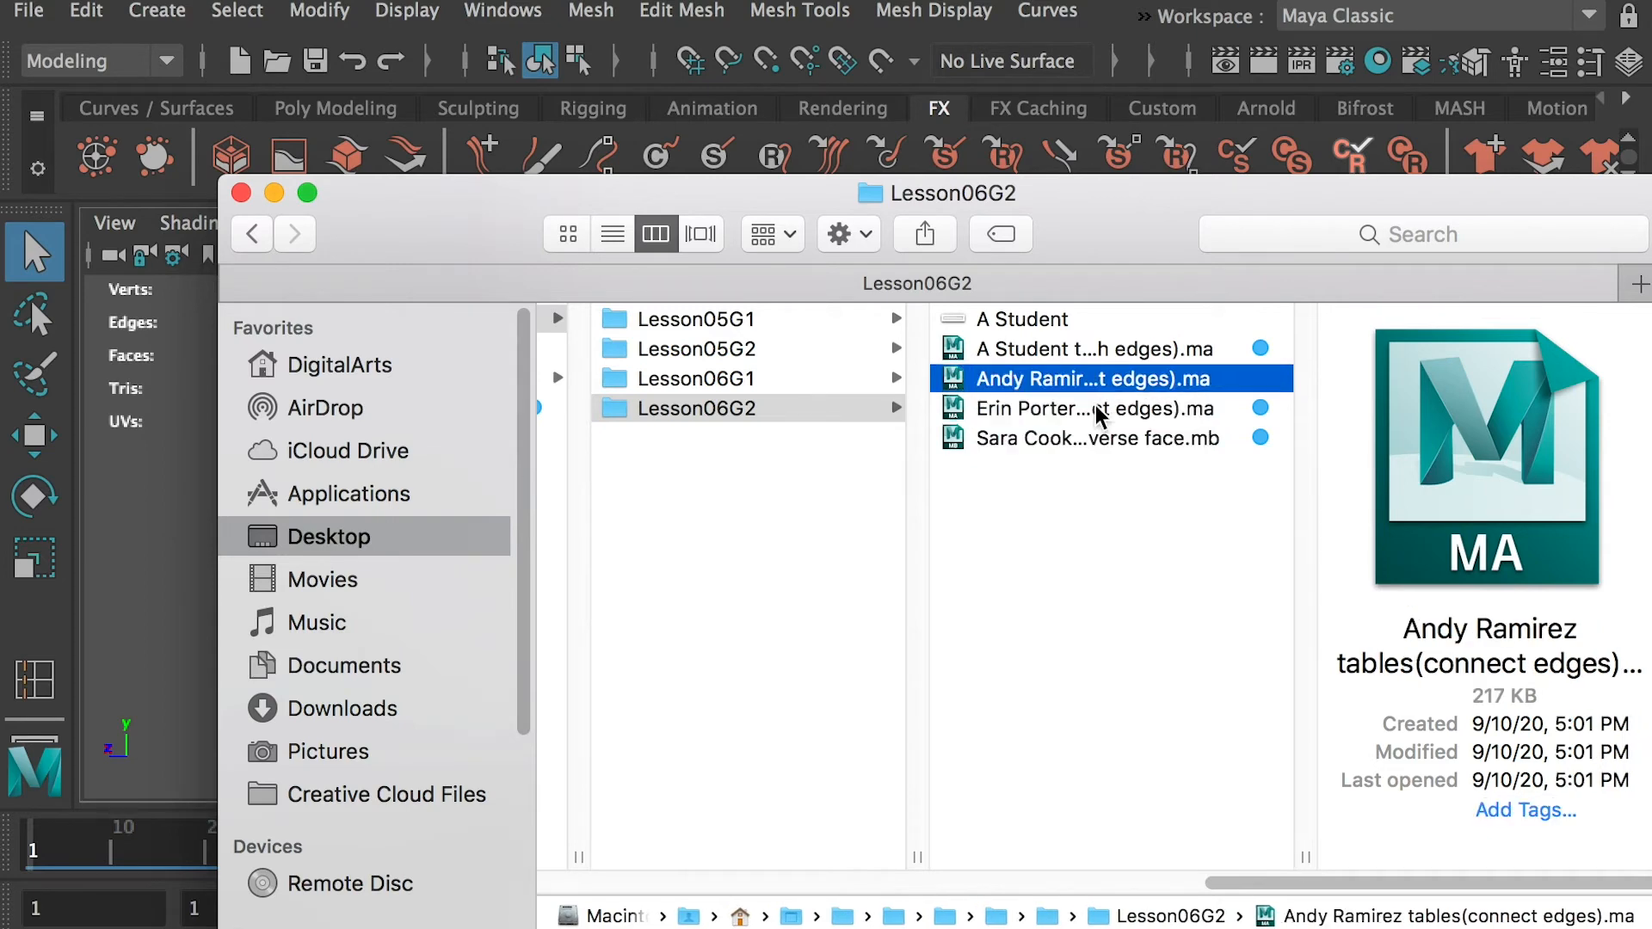
{"action": "double_click", "coordinate": [1104, 383]}
{"action": "left_click", "coordinate": [1119, 725]}
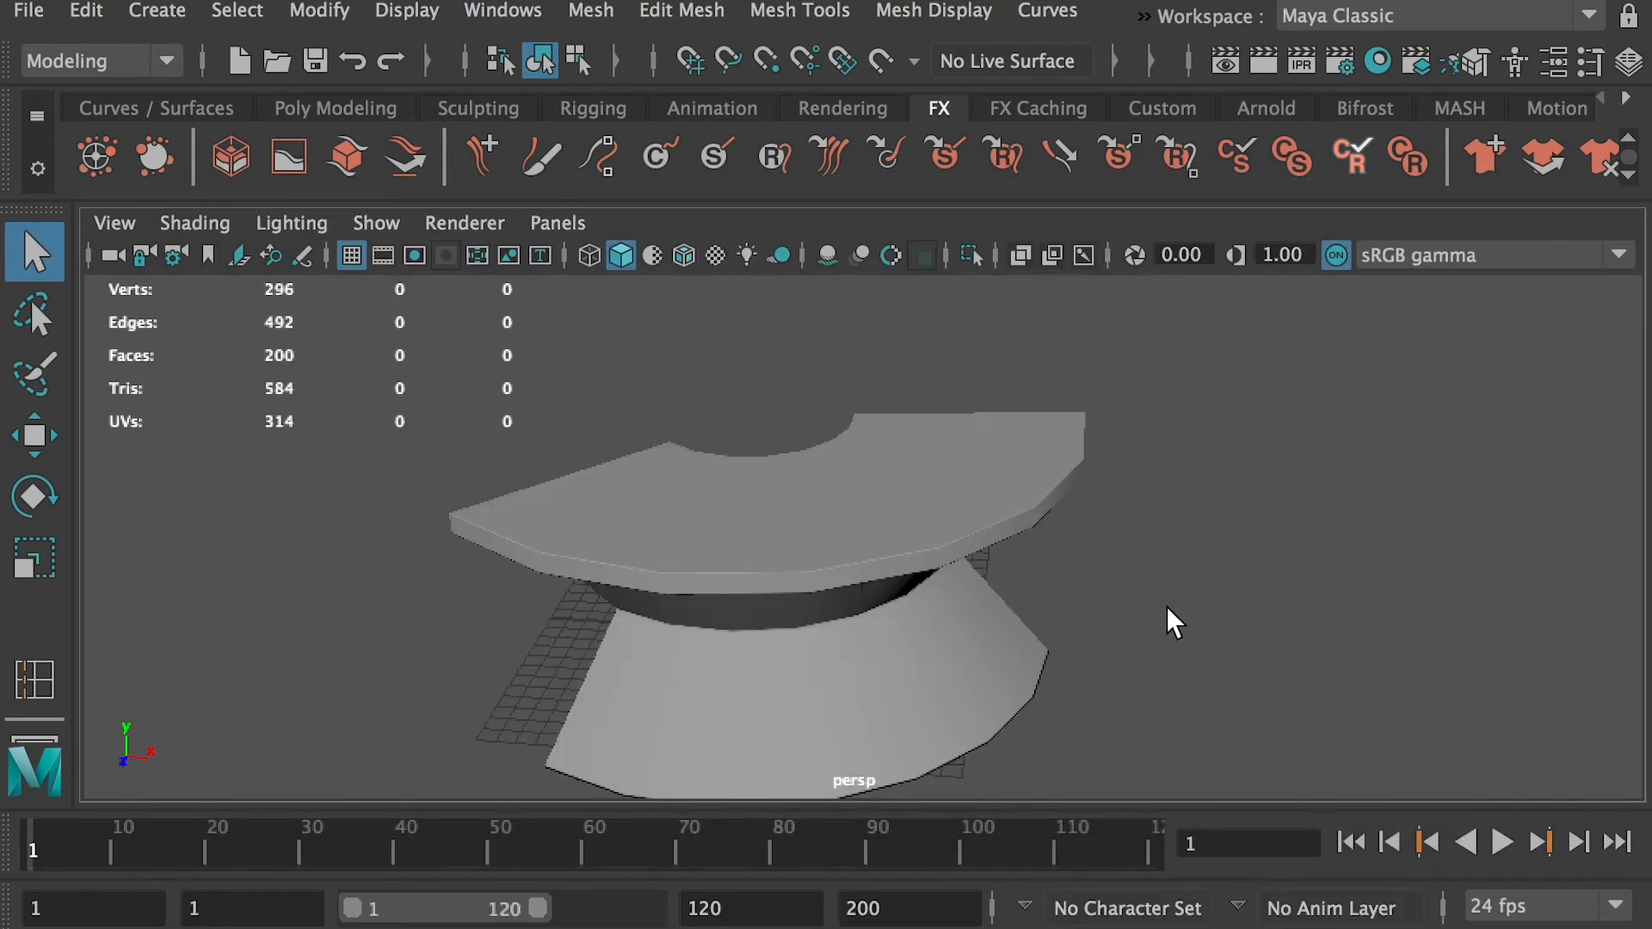
Select the hotel table's base and examine its tight edge loops at the bend, its inner curve and its end face
{"action": "left_click_drag", "start_coordinate": [826, 564], "coordinate": [1195, 468], "text": "alt"}
{"action": "left_click", "coordinate": [896, 579]}
{"action": "left_click_drag", "start_coordinate": [896, 580], "coordinate": [868, 509], "text": "alt"}
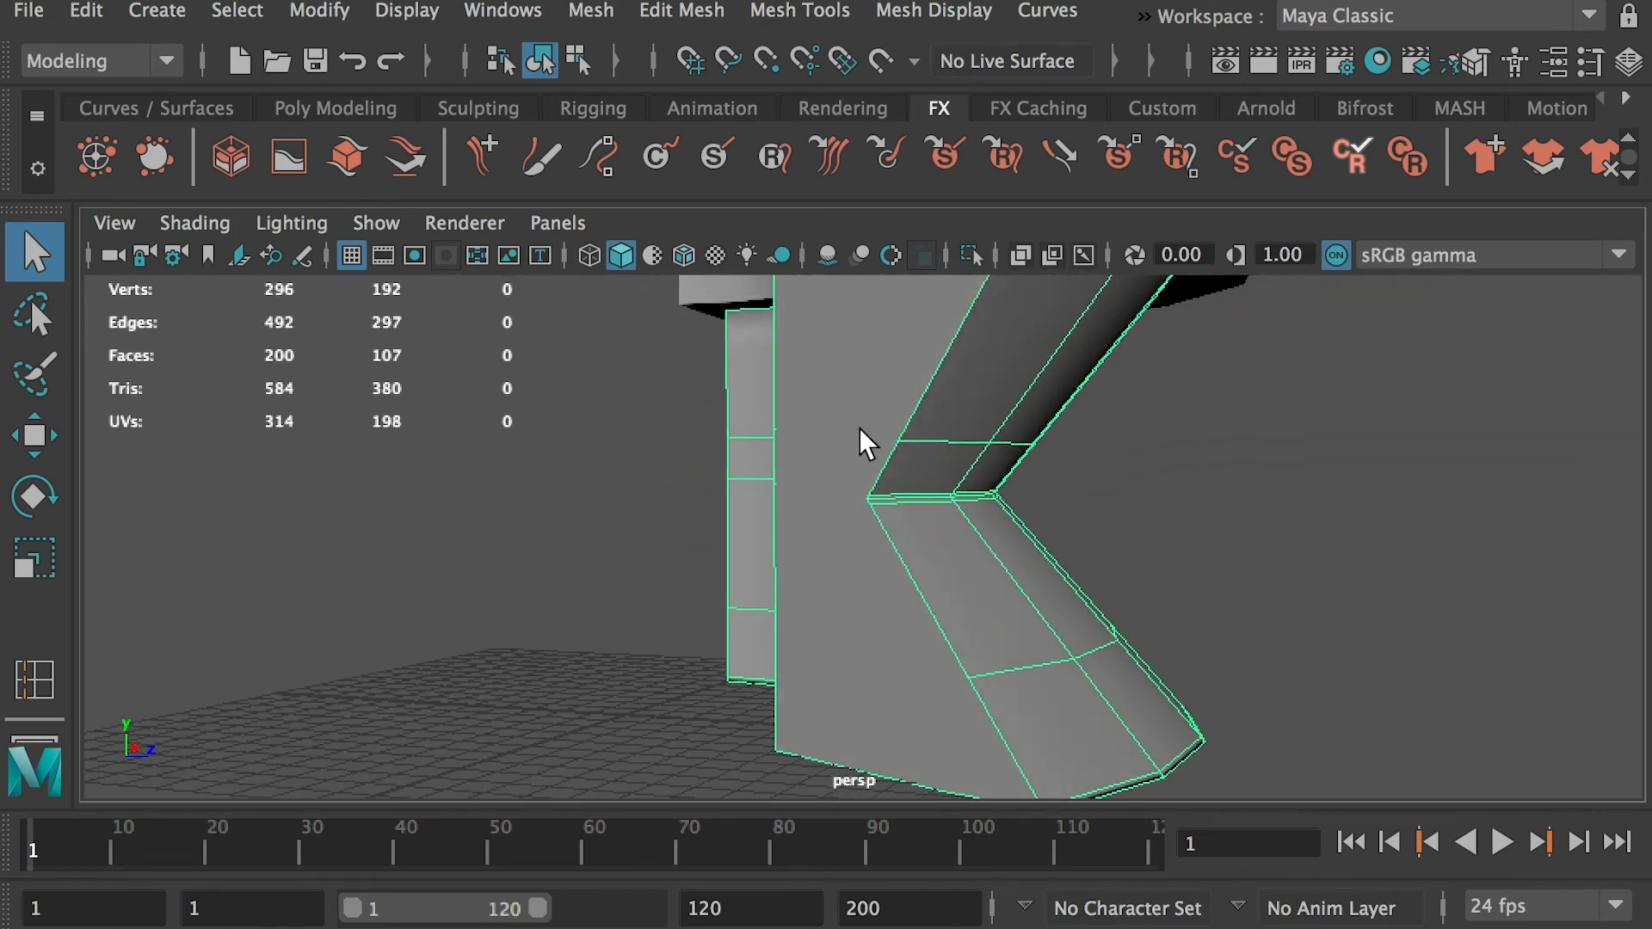
{"action": "left_click_drag", "start_coordinate": [793, 461], "coordinate": [948, 456], "text": "alt"}
{"action": "left_click_drag", "start_coordinate": [1184, 487], "coordinate": [689, 494], "text": "alt"}
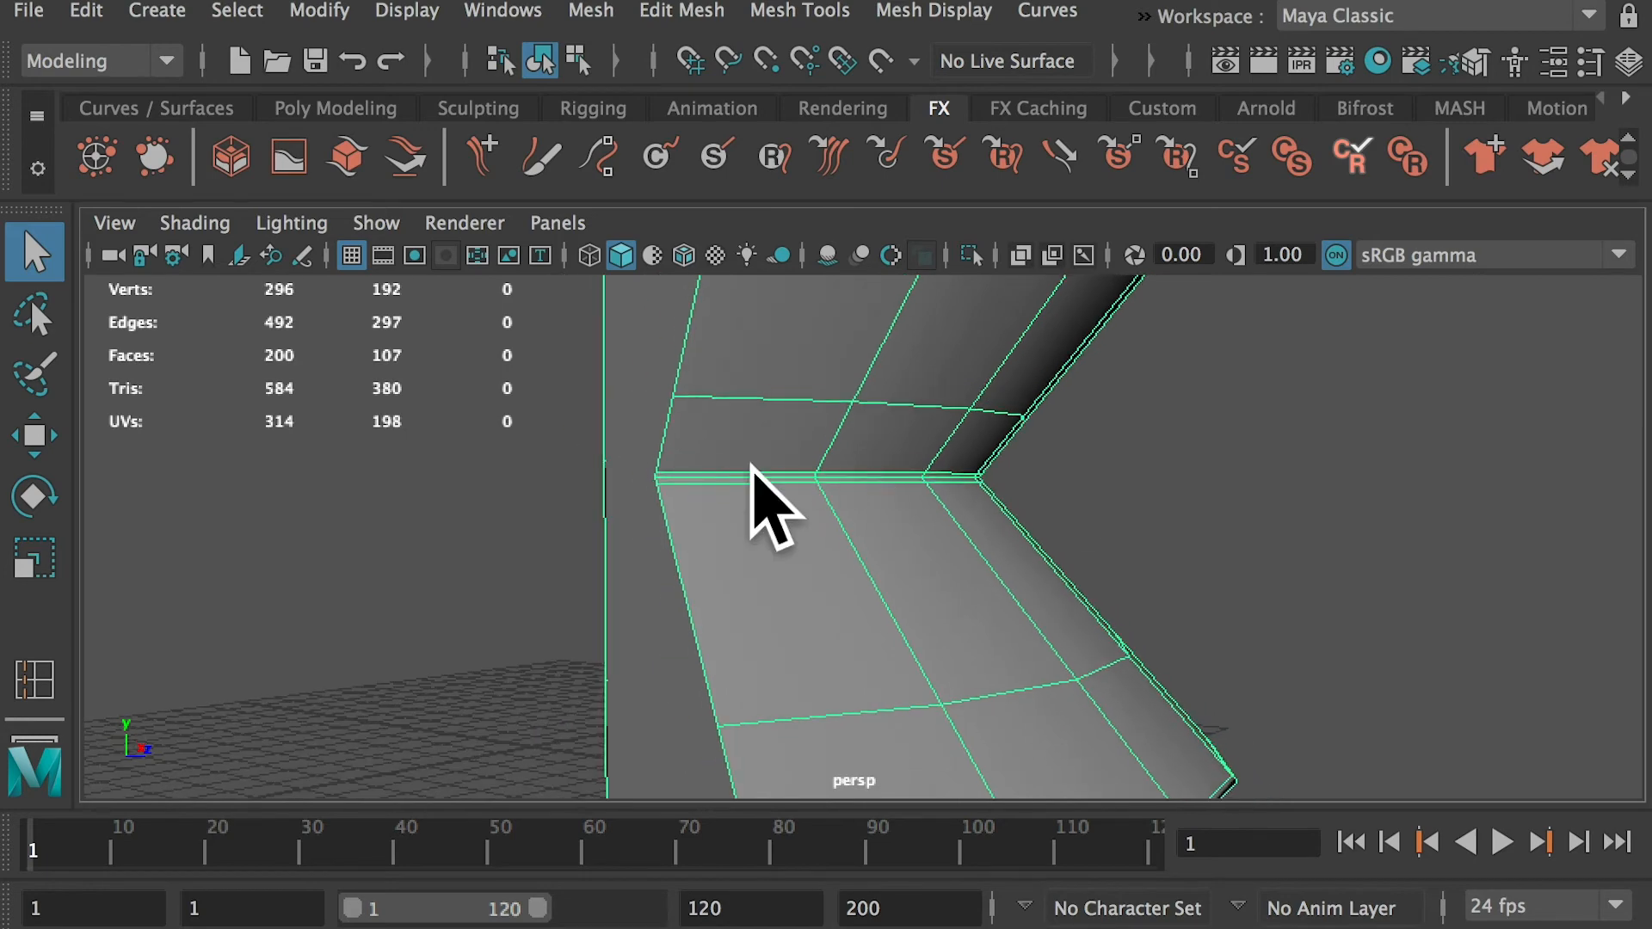
{"action": "left_click_drag", "start_coordinate": [977, 494], "coordinate": [1038, 519], "text": "alt"}
{"action": "left_click_drag", "start_coordinate": [1137, 448], "coordinate": [1062, 381], "text": "alt"}
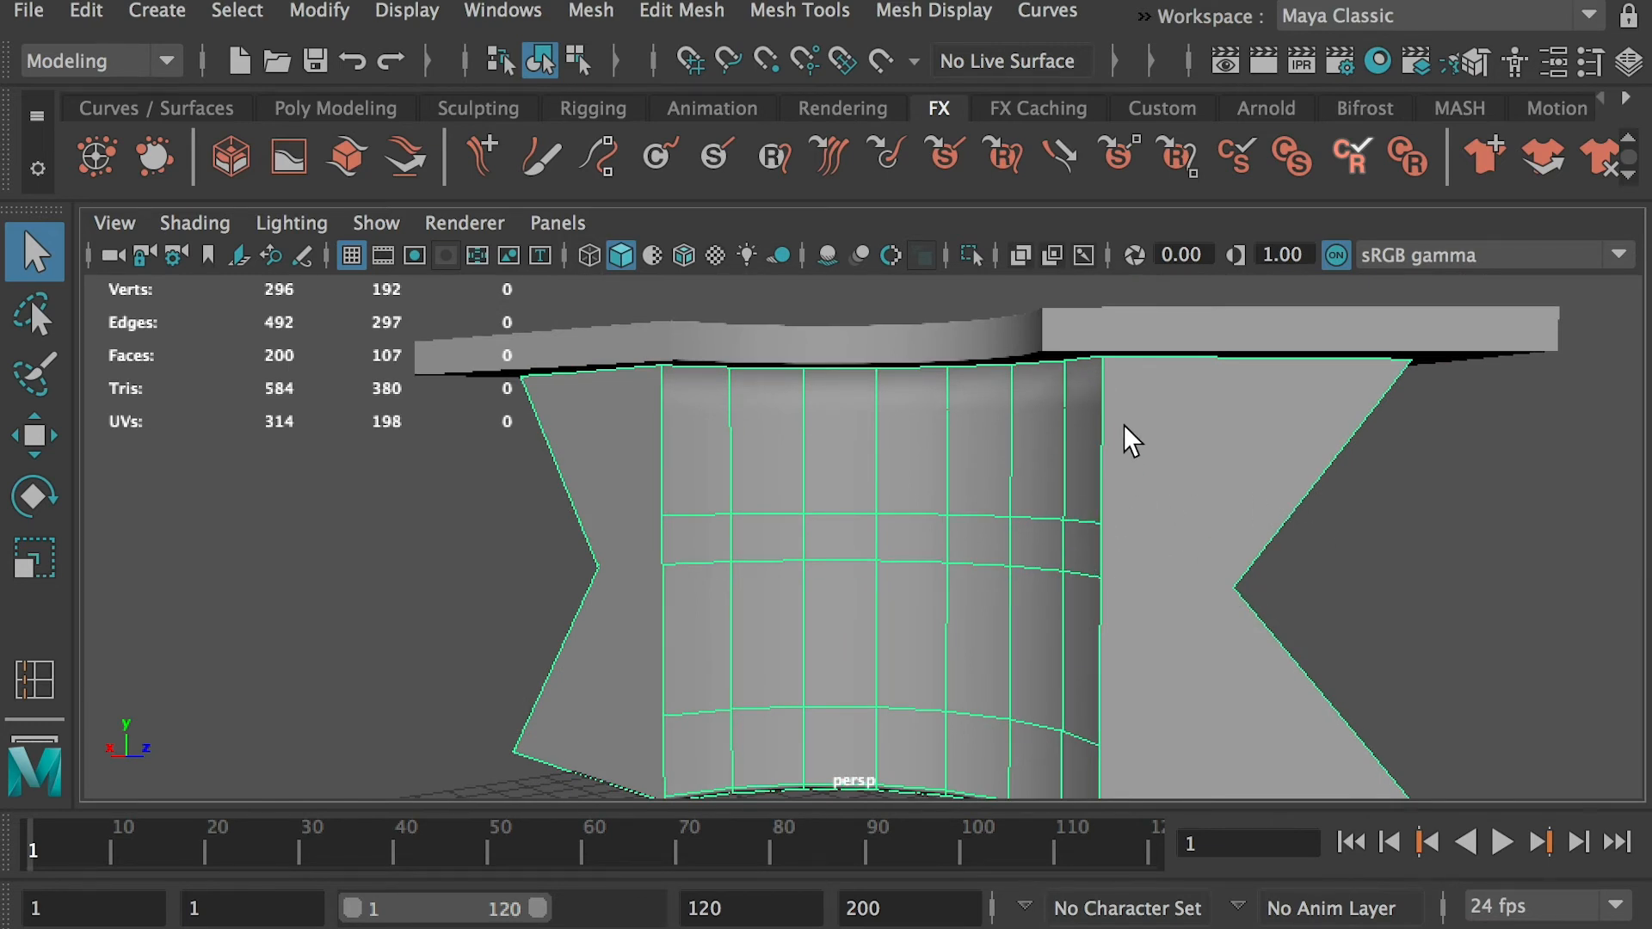
{"action": "left_click_drag", "start_coordinate": [1249, 645], "coordinate": [927, 462], "text": "alt"}
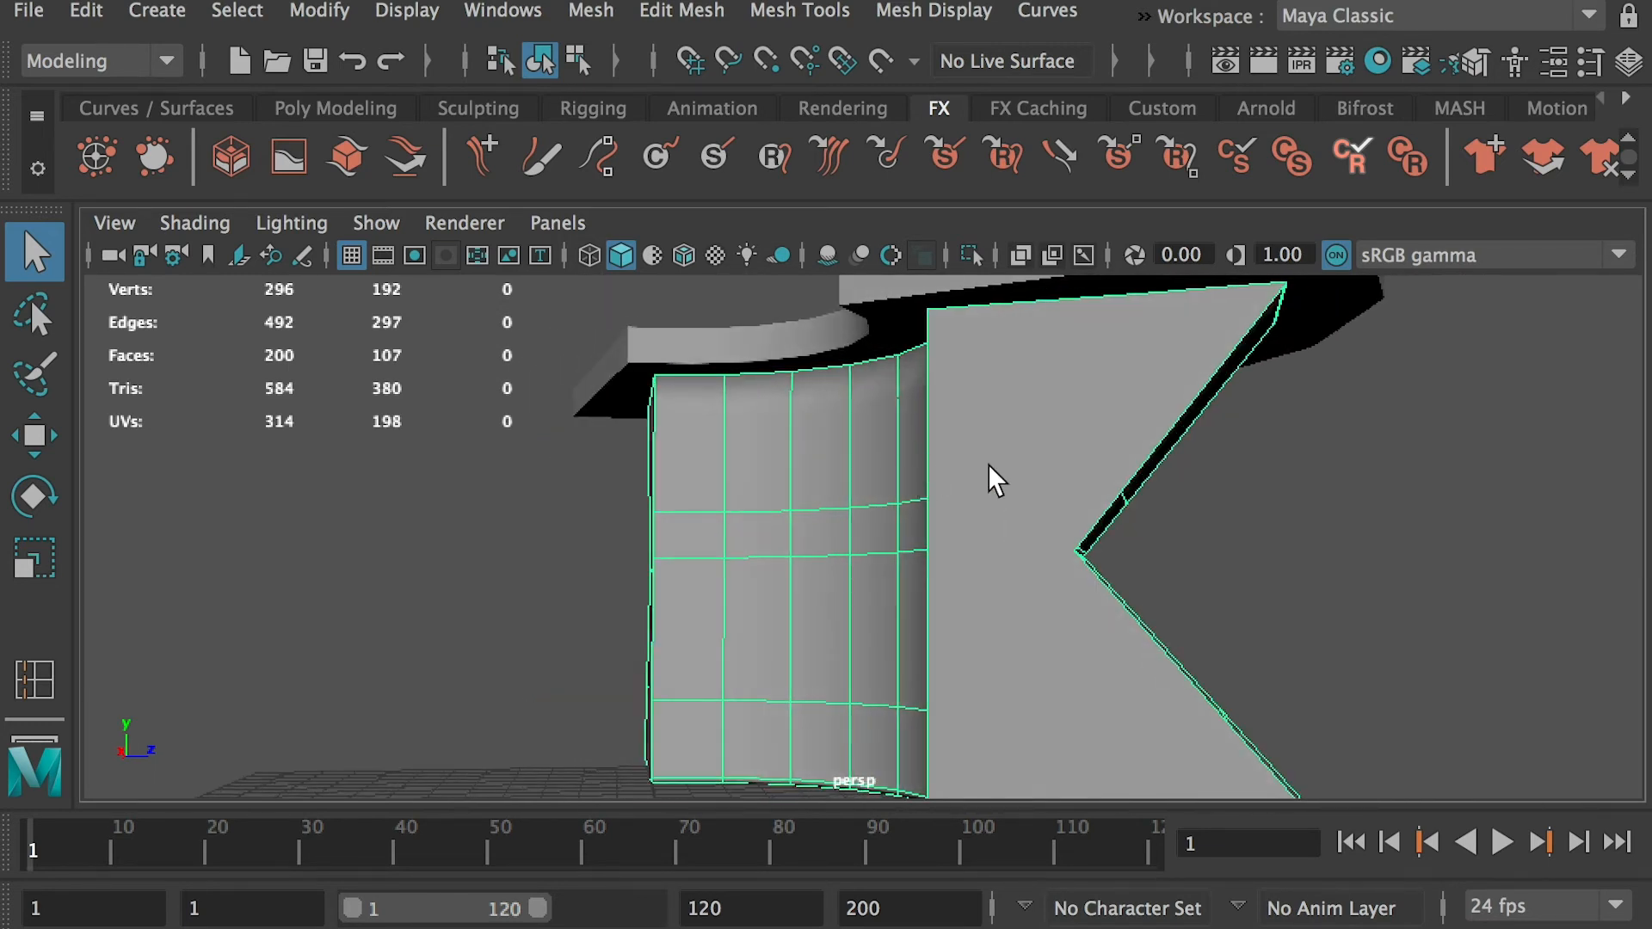
{"action": "left_click_drag", "start_coordinate": [1377, 575], "coordinate": [1211, 582], "text": "alt"}
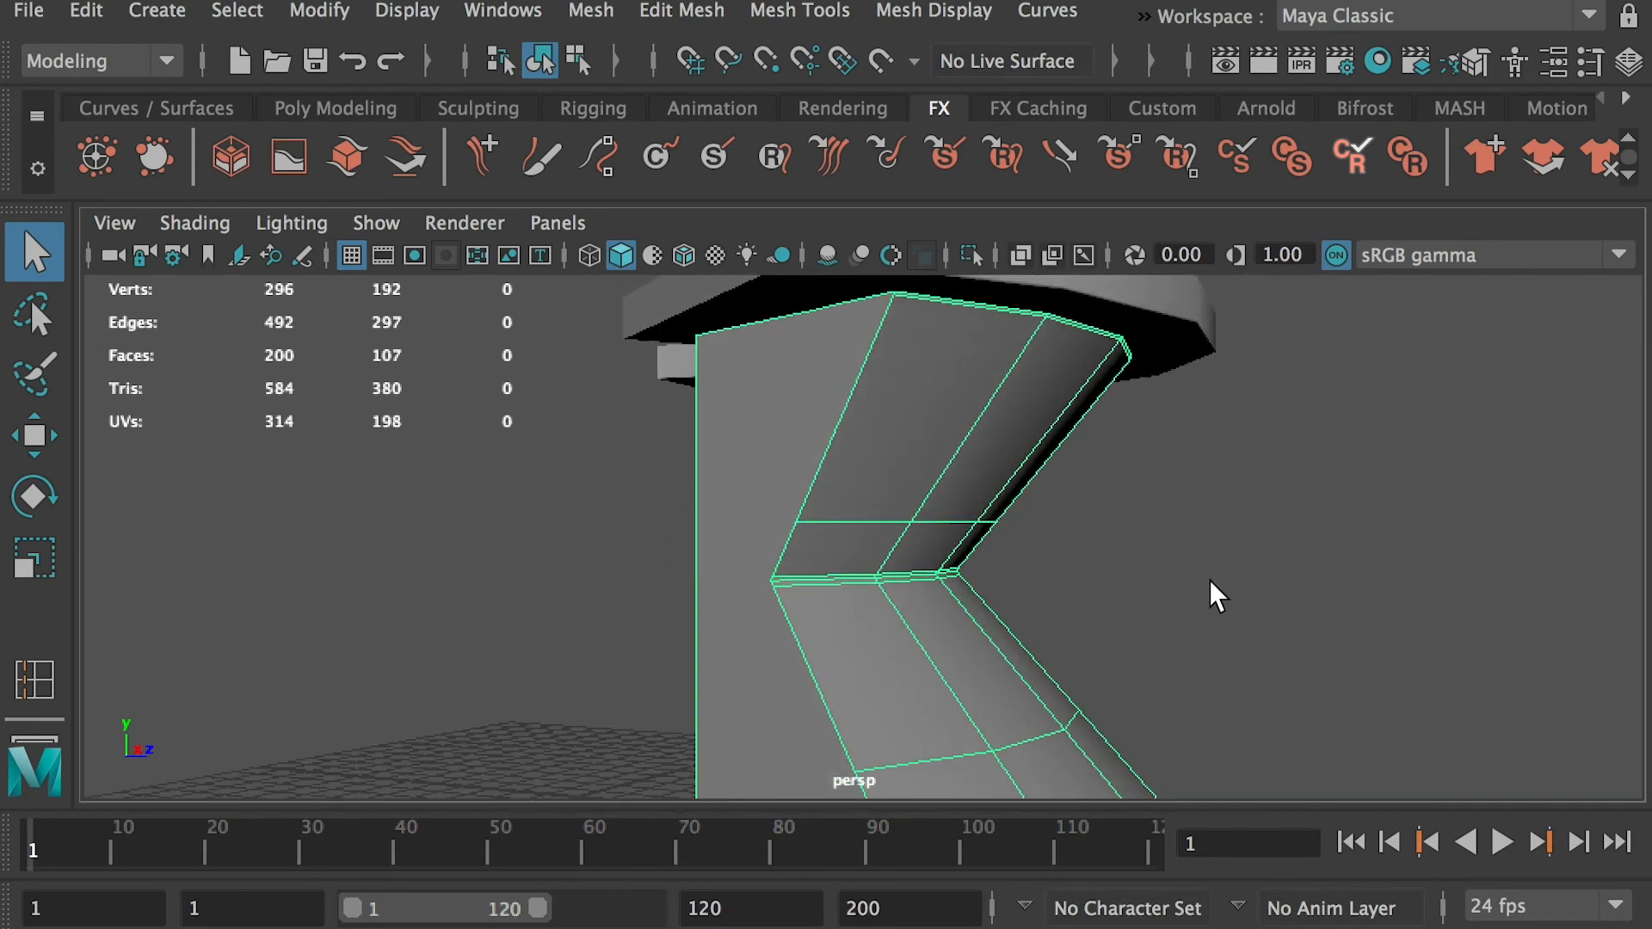
Preview the selected base in smooth mesh display, and return it to the unsmoothed display
{"action": "key", "text": "3"}
{"action": "left_click_drag", "start_coordinate": [1214, 620], "coordinate": [1076, 607], "text": "alt"}
{"action": "key", "text": "1"}
{"action": "left_click_drag", "start_coordinate": [874, 628], "coordinate": [852, 557], "text": "alt"}
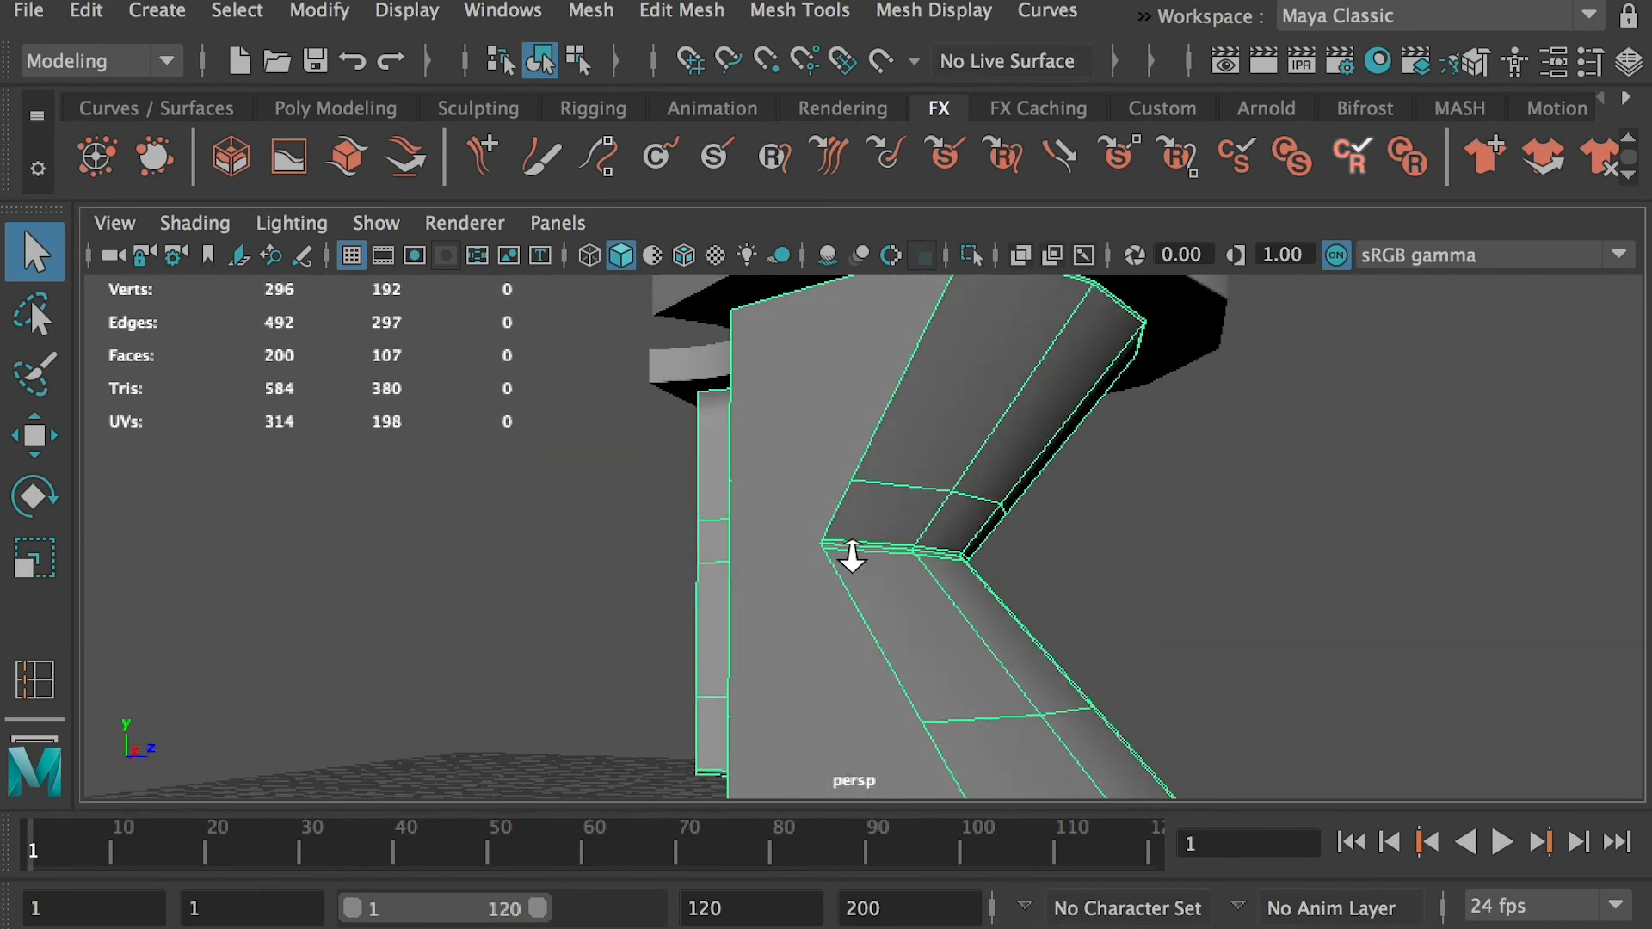
Delete the two tight edge loops directly above and below the bend of the base
{"action": "middle_click_drag", "start_coordinate": [852, 557], "coordinate": [889, 476], "text": "alt"}
{"action": "right_click_drag", "start_coordinate": [889, 476], "coordinate": [911, 388], "text": "alt"}
{"action": "double_click", "coordinate": [897, 479]}
{"action": "left_click_drag", "start_coordinate": [897, 479], "coordinate": [826, 523], "text": "alt"}
{"action": "double_click", "coordinate": [719, 514], "text": "shift"}
{"action": "left_click", "coordinate": [728, 515], "text": "shift"}
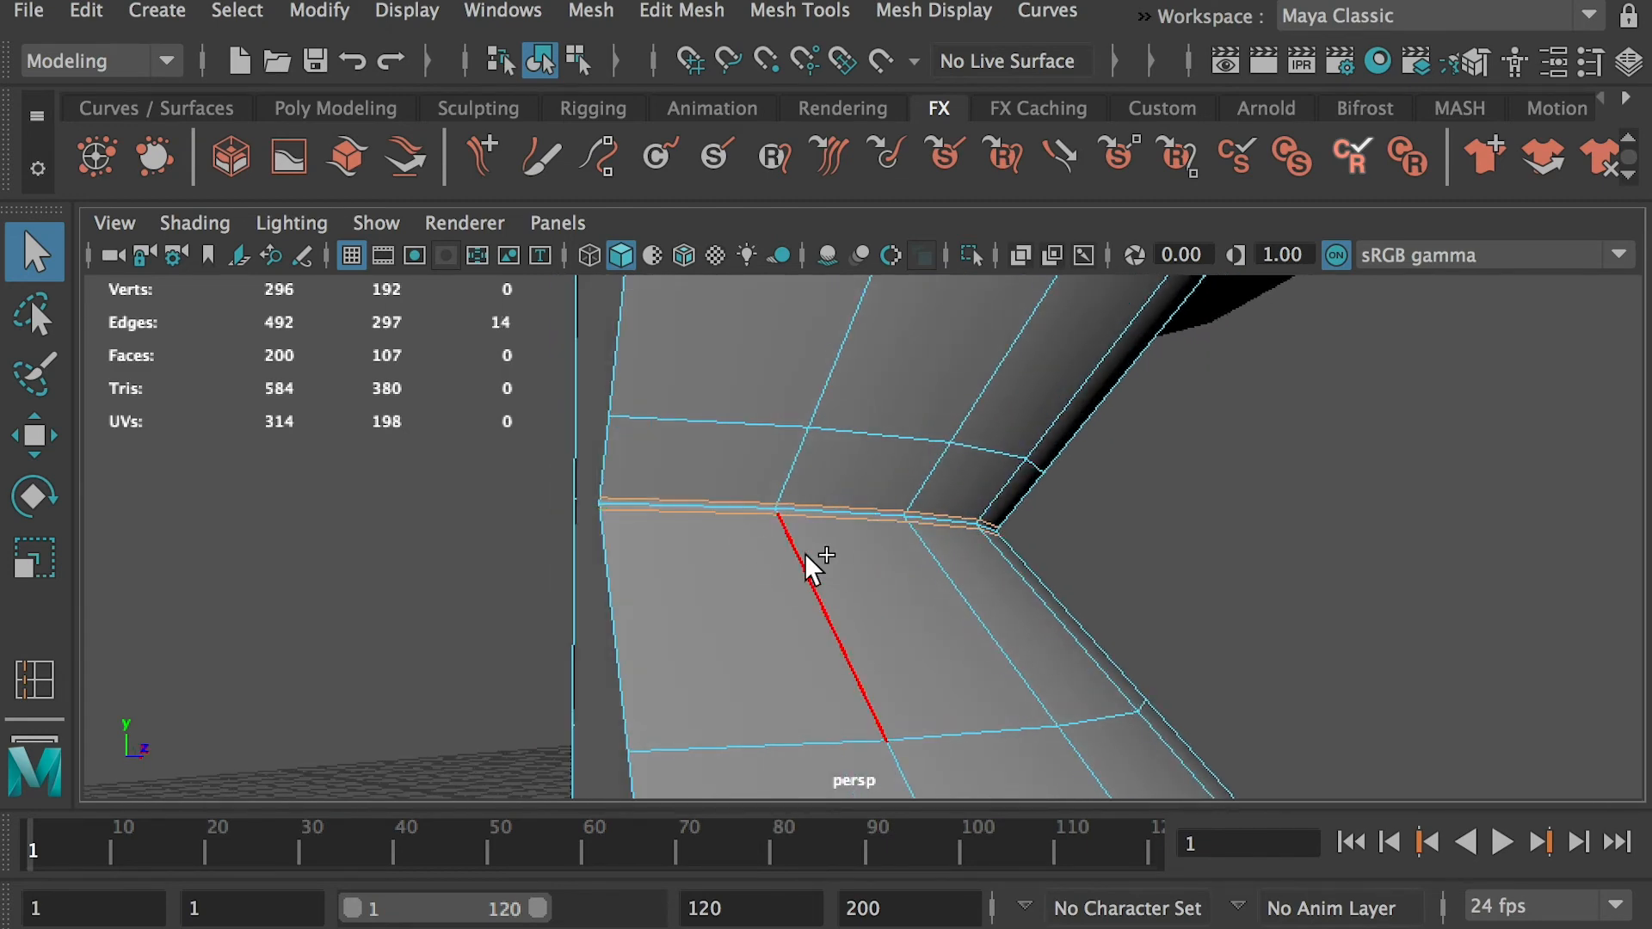
{"action": "key", "text": "ctrl+Delete"}
Delete the two extra edge loops near the bottom of the base
{"action": "left_click_drag", "start_coordinate": [796, 528], "coordinate": [1050, 680], "text": "alt"}
{"action": "double_click", "coordinate": [974, 664]}
{"action": "key", "text": "ctrl+Delete"}
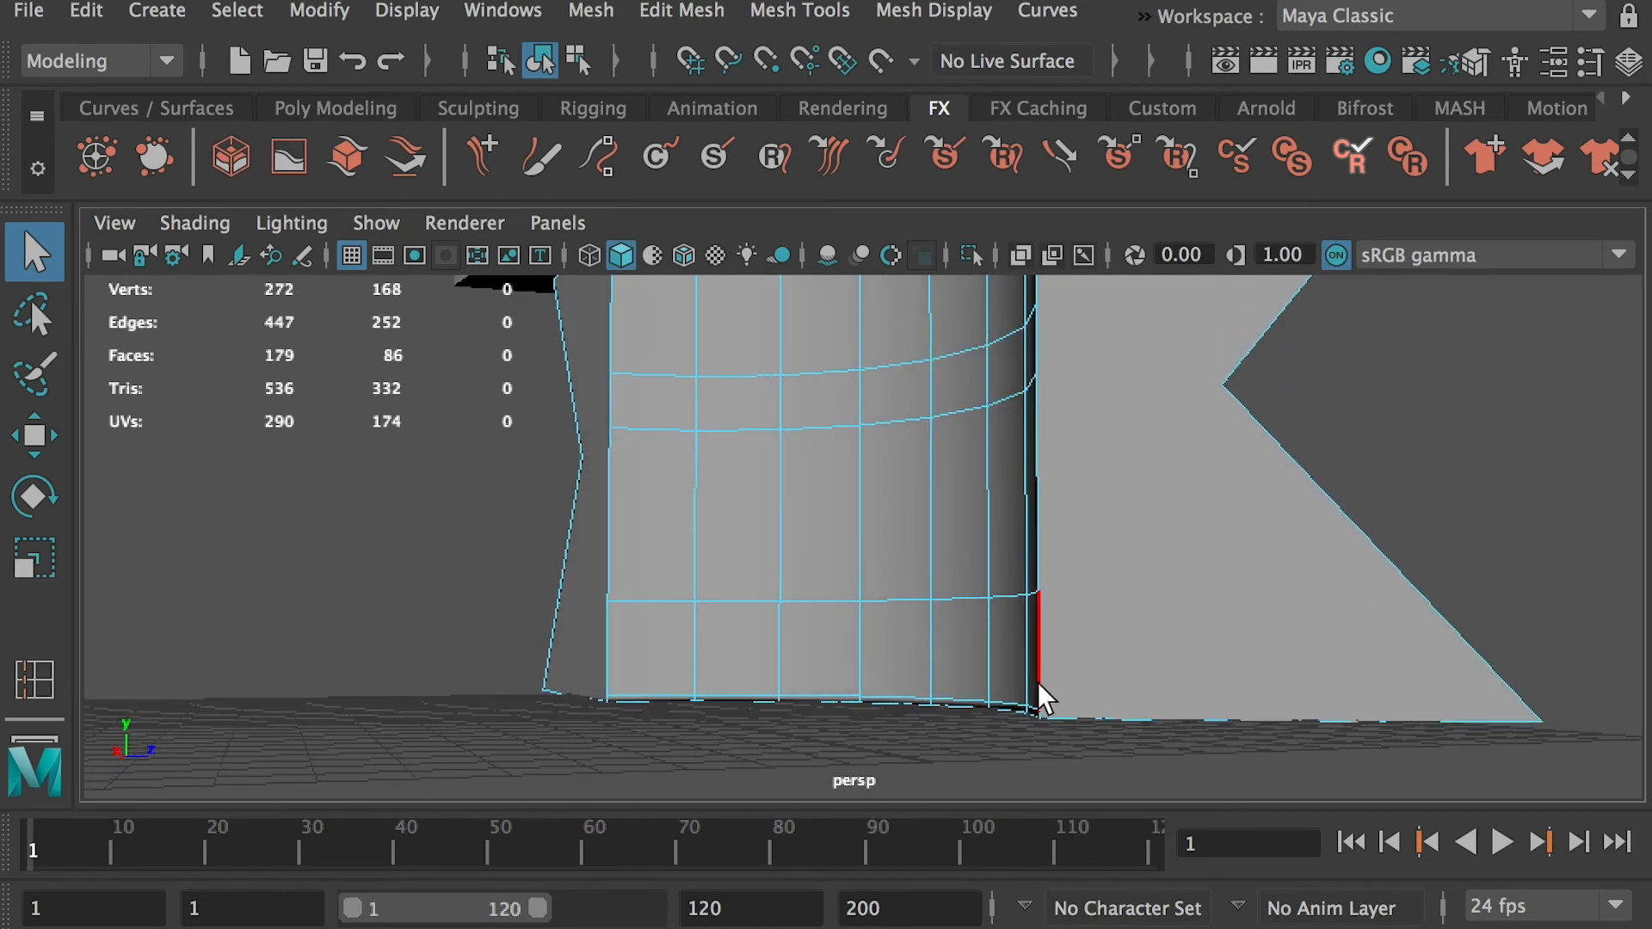
{"action": "double_click", "coordinate": [1011, 701]}
{"action": "key", "text": "ctrl+Delete"}
Delete the extra edge loop just below the base's top rim under the tabletop
{"action": "left_click_drag", "start_coordinate": [1011, 701], "coordinate": [958, 768], "text": "alt"}
{"action": "left_click_drag", "start_coordinate": [840, 405], "coordinate": [938, 372], "text": "alt"}
{"action": "double_click", "coordinate": [926, 354]}
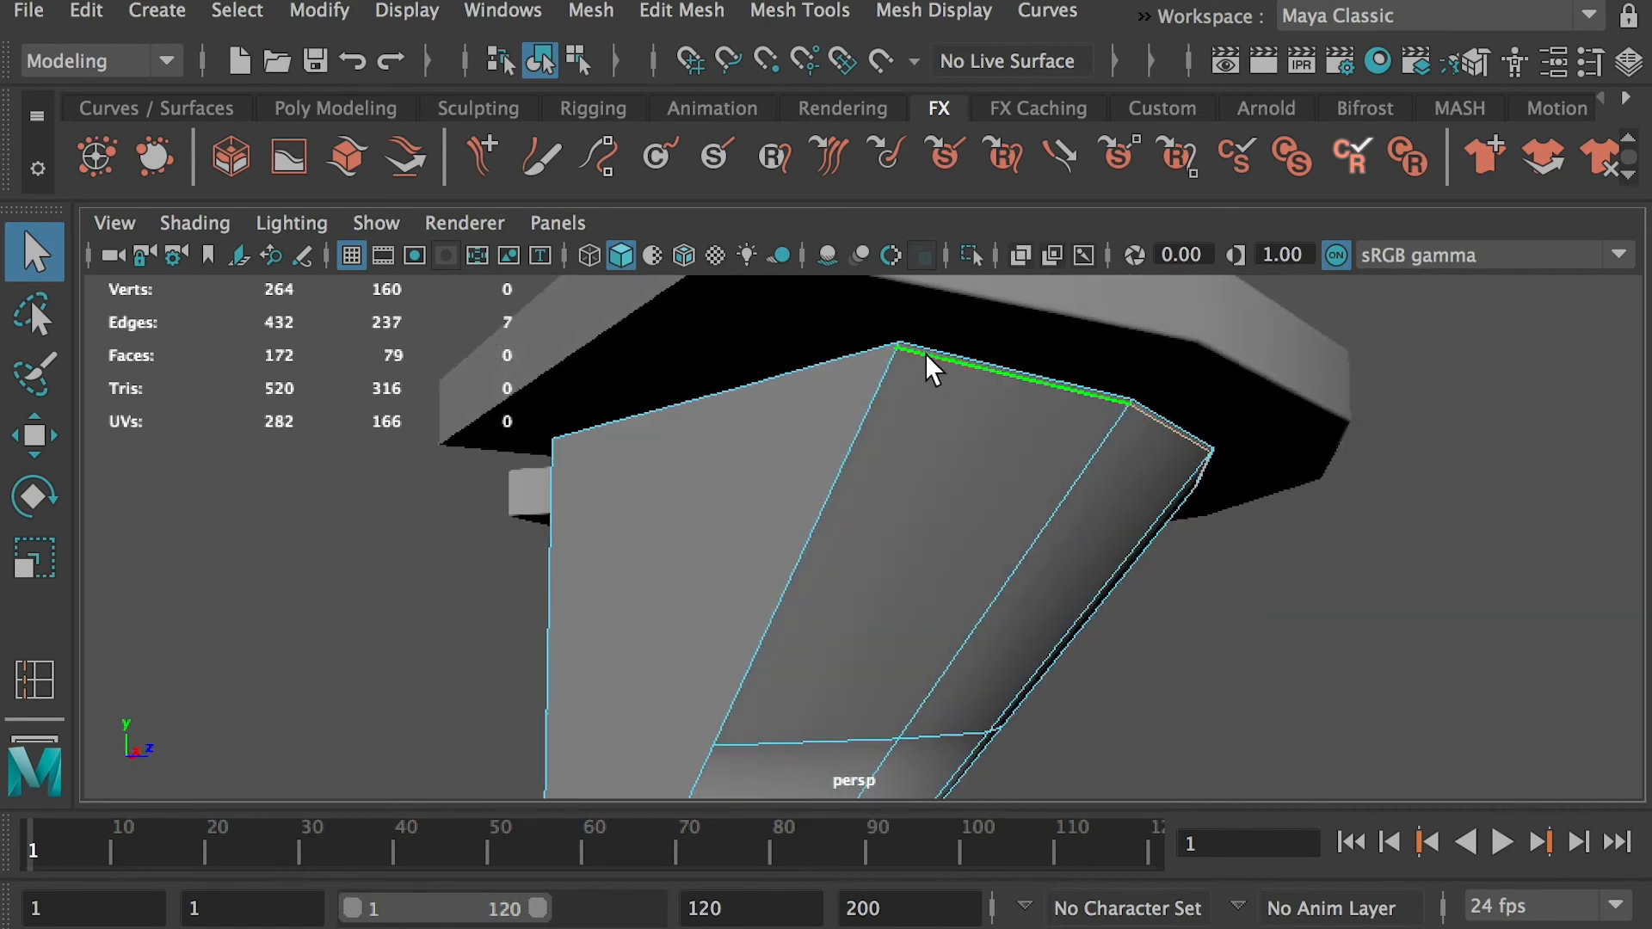
{"action": "key", "text": "ctrl+Delete"}
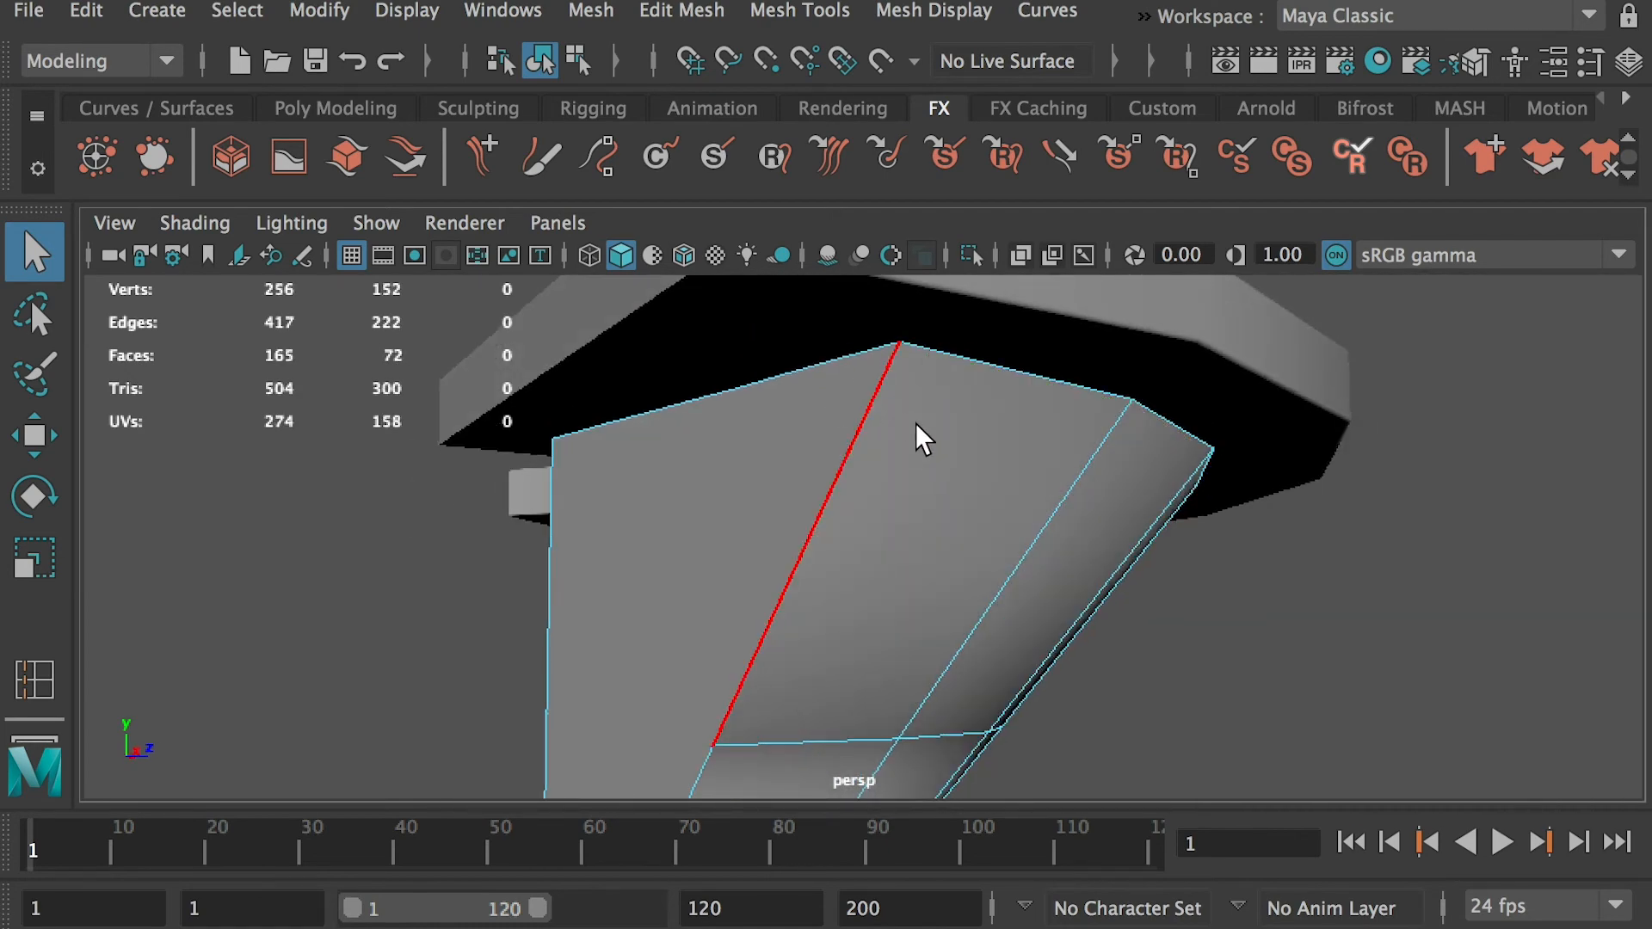
Delete the flat notched face that closes one end of the base
{"action": "right_click_drag", "start_coordinate": [923, 439], "coordinate": [643, 484], "text": "alt"}
{"action": "middle_click_drag", "start_coordinate": [643, 484], "coordinate": [628, 293], "text": "alt"}
{"action": "left_click_drag", "start_coordinate": [628, 293], "coordinate": [673, 336], "text": "alt"}
{"action": "middle_click_drag", "start_coordinate": [673, 336], "coordinate": [680, 430], "text": "alt"}
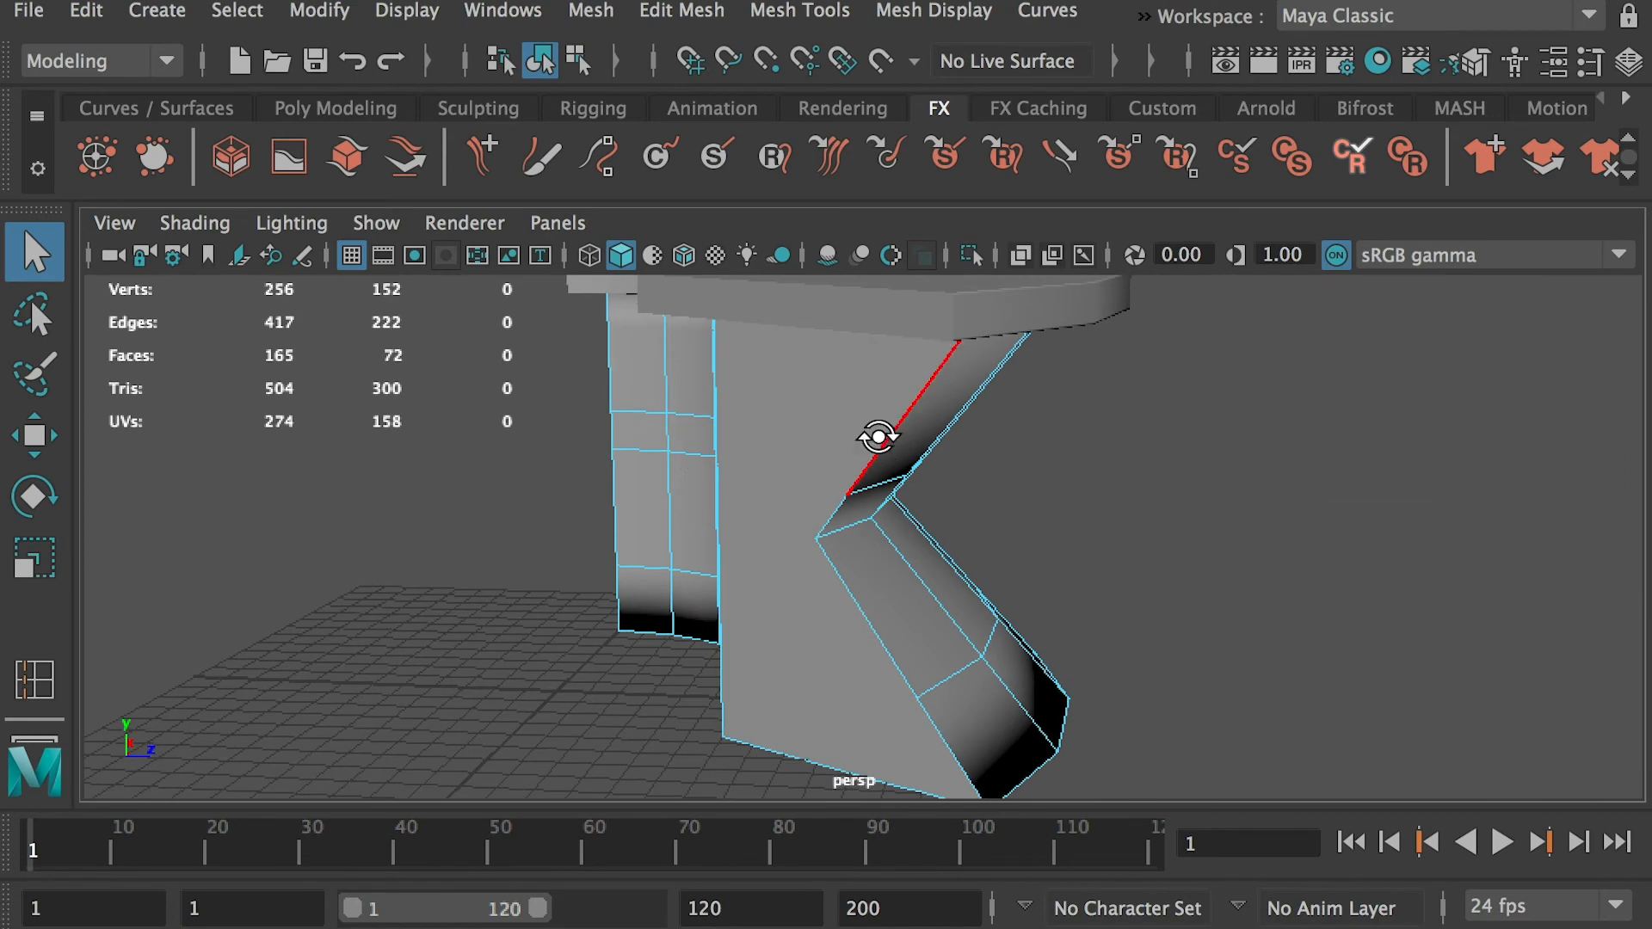
{"action": "left_click_drag", "start_coordinate": [876, 437], "coordinate": [853, 411], "text": "alt"}
{"action": "middle_click_drag", "start_coordinate": [854, 411], "coordinate": [852, 513], "text": "alt"}
{"action": "left_click_drag", "start_coordinate": [852, 513], "coordinate": [859, 466], "text": "alt"}
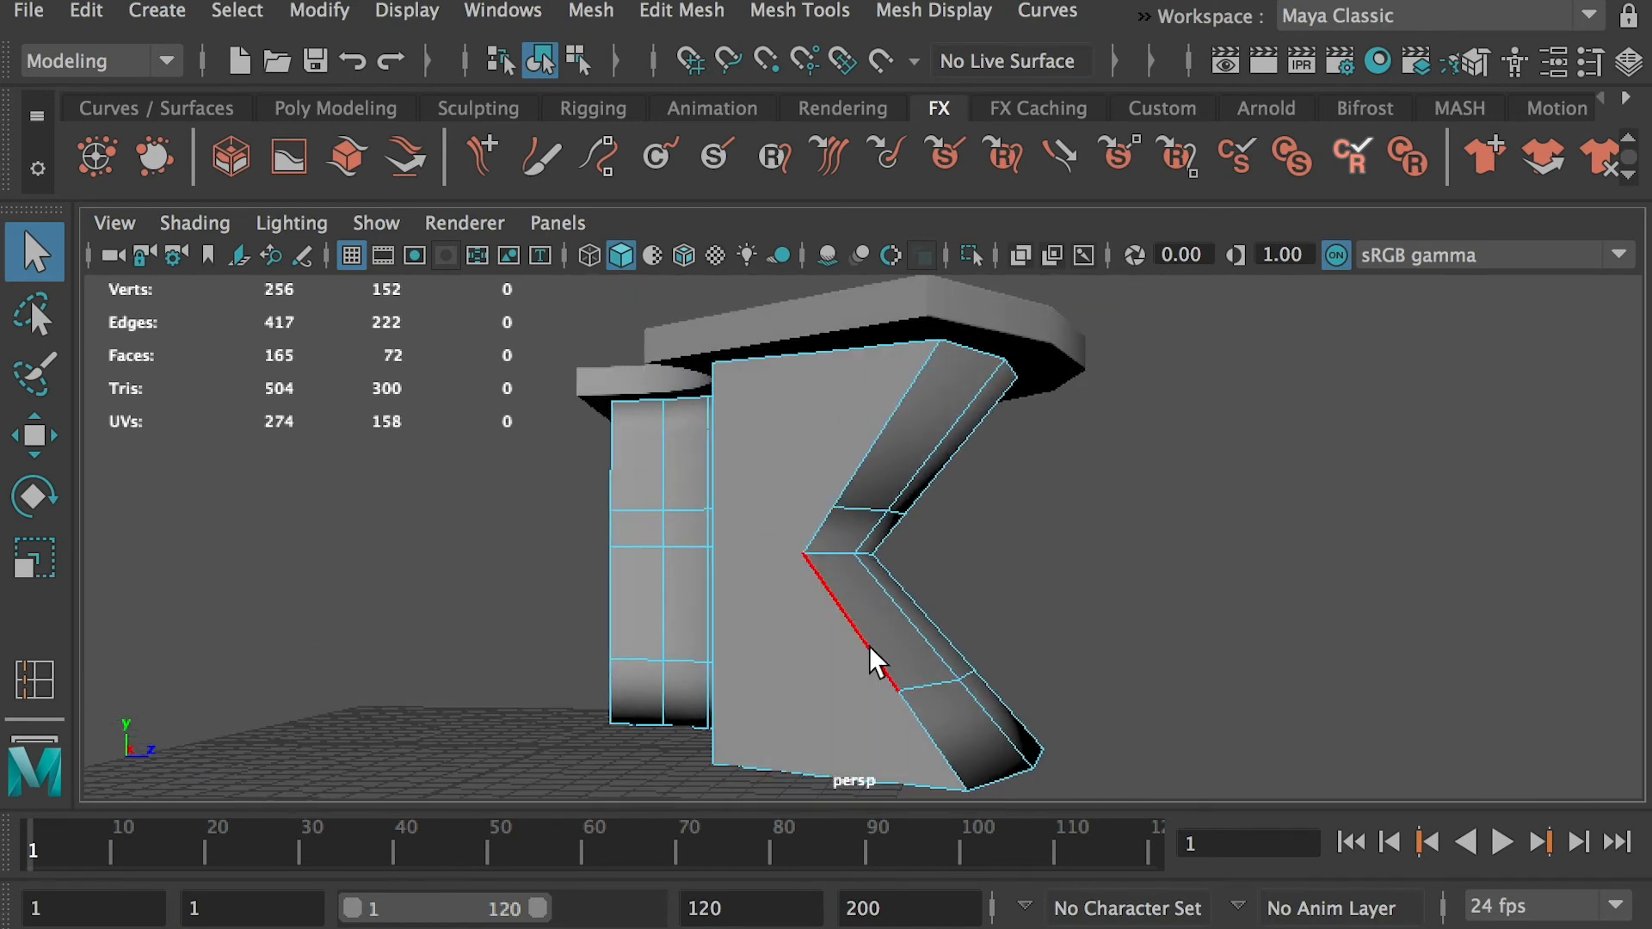
{"action": "left_click_drag", "start_coordinate": [837, 657], "coordinate": [1059, 633], "text": "alt"}
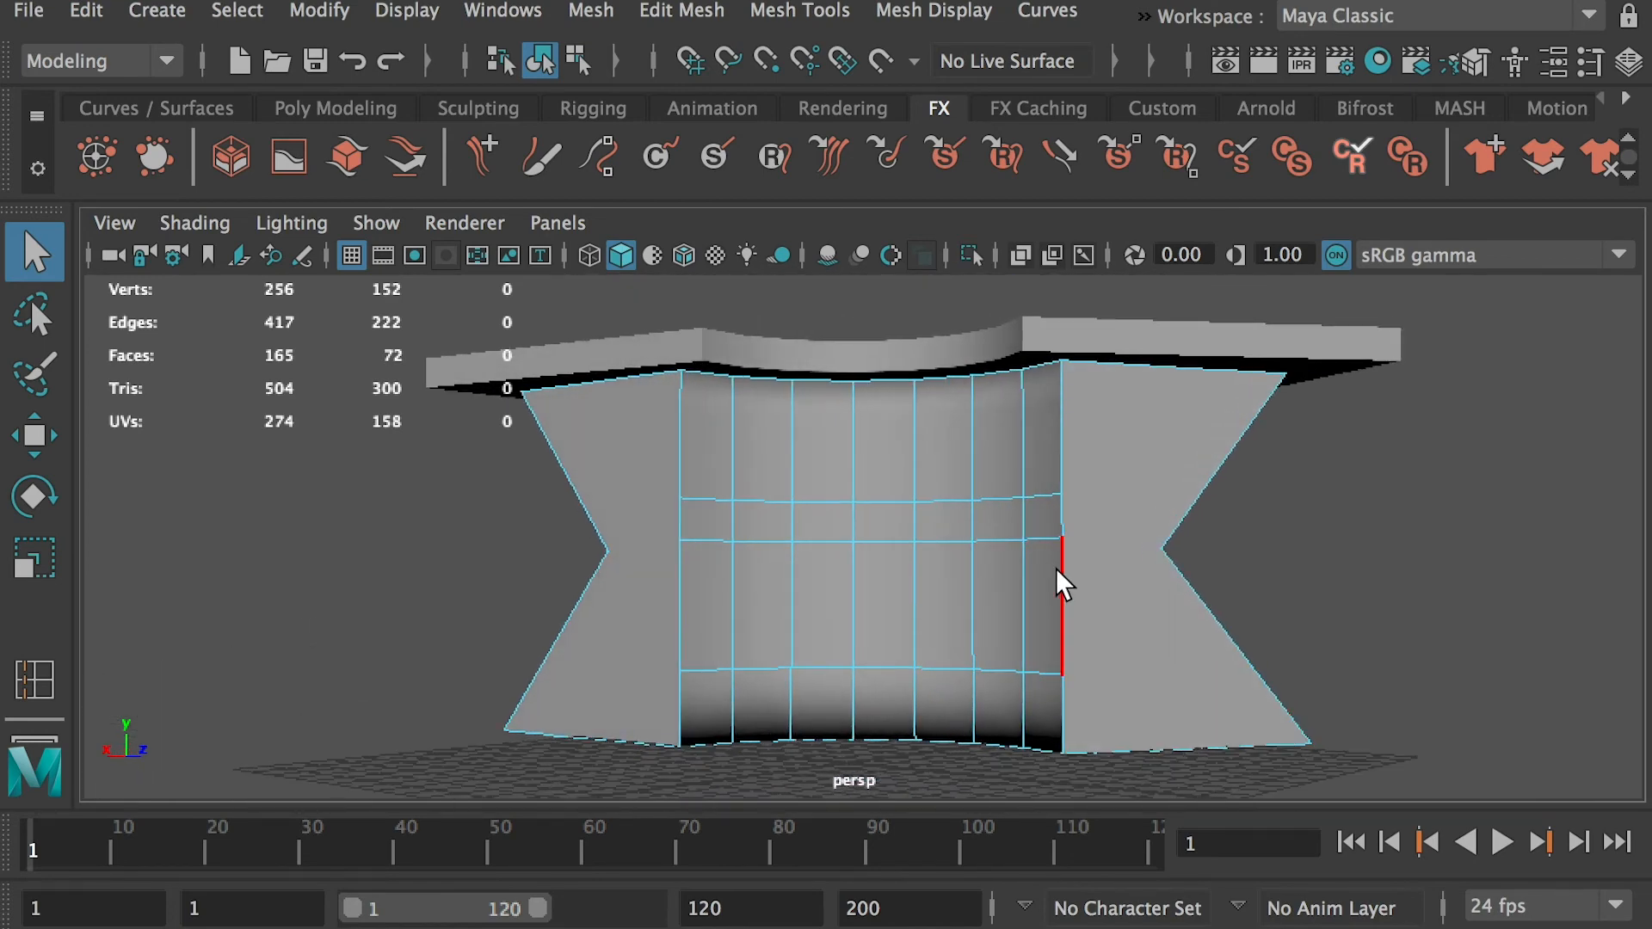
{"action": "left_click_drag", "start_coordinate": [1087, 695], "coordinate": [902, 489], "text": "alt"}
{"action": "right_click_drag", "start_coordinate": [926, 463], "coordinate": [938, 551]}
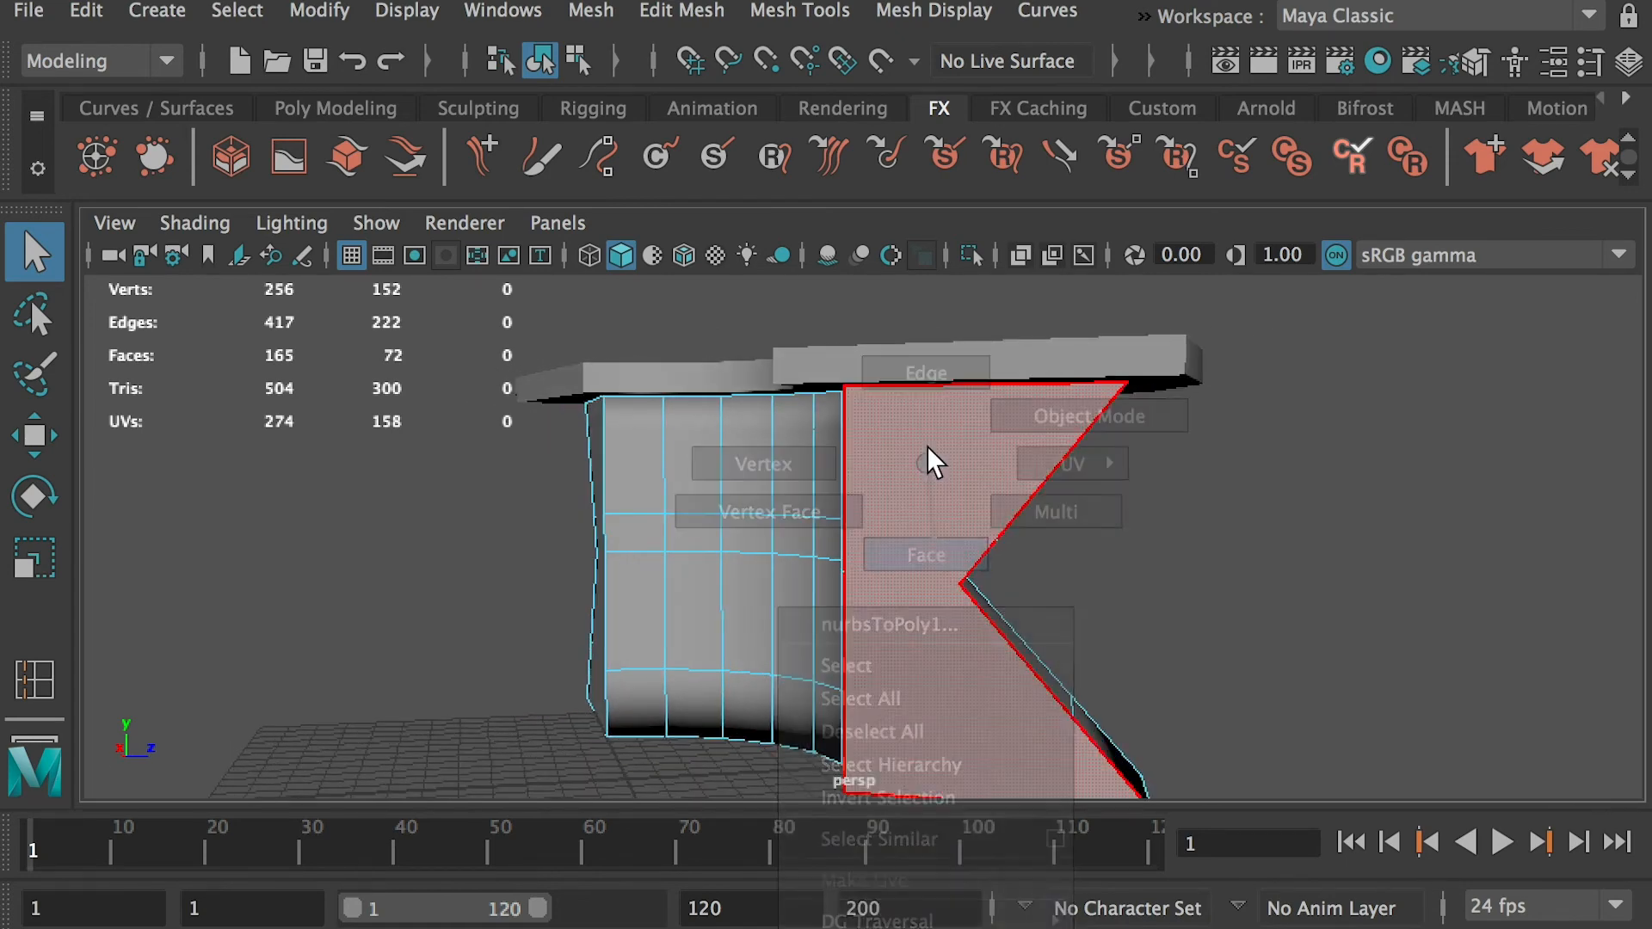
{"action": "left_click", "coordinate": [955, 540]}
{"action": "key", "text": "Delete"}
Delete the row of eight leftover vertices just below the top rim of the base
{"action": "left_click_drag", "start_coordinate": [874, 475], "coordinate": [804, 430], "text": "alt"}
{"action": "right_click_drag", "start_coordinate": [804, 432], "coordinate": [826, 336]}
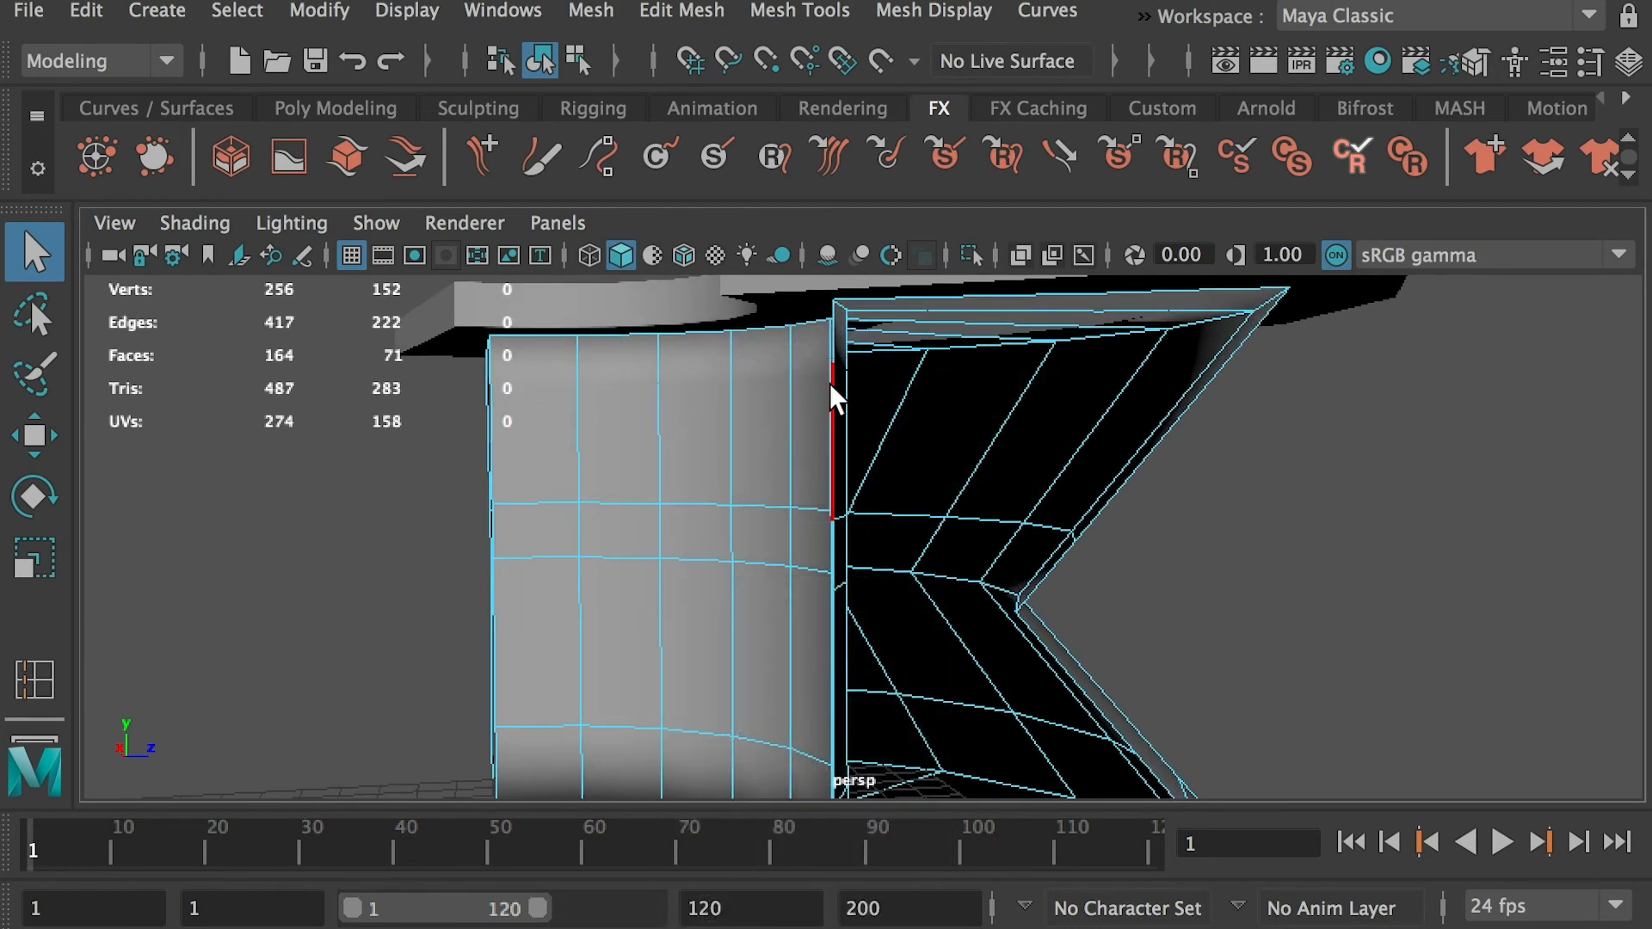
{"action": "left_click_drag", "start_coordinate": [838, 389], "coordinate": [747, 384], "text": "alt"}
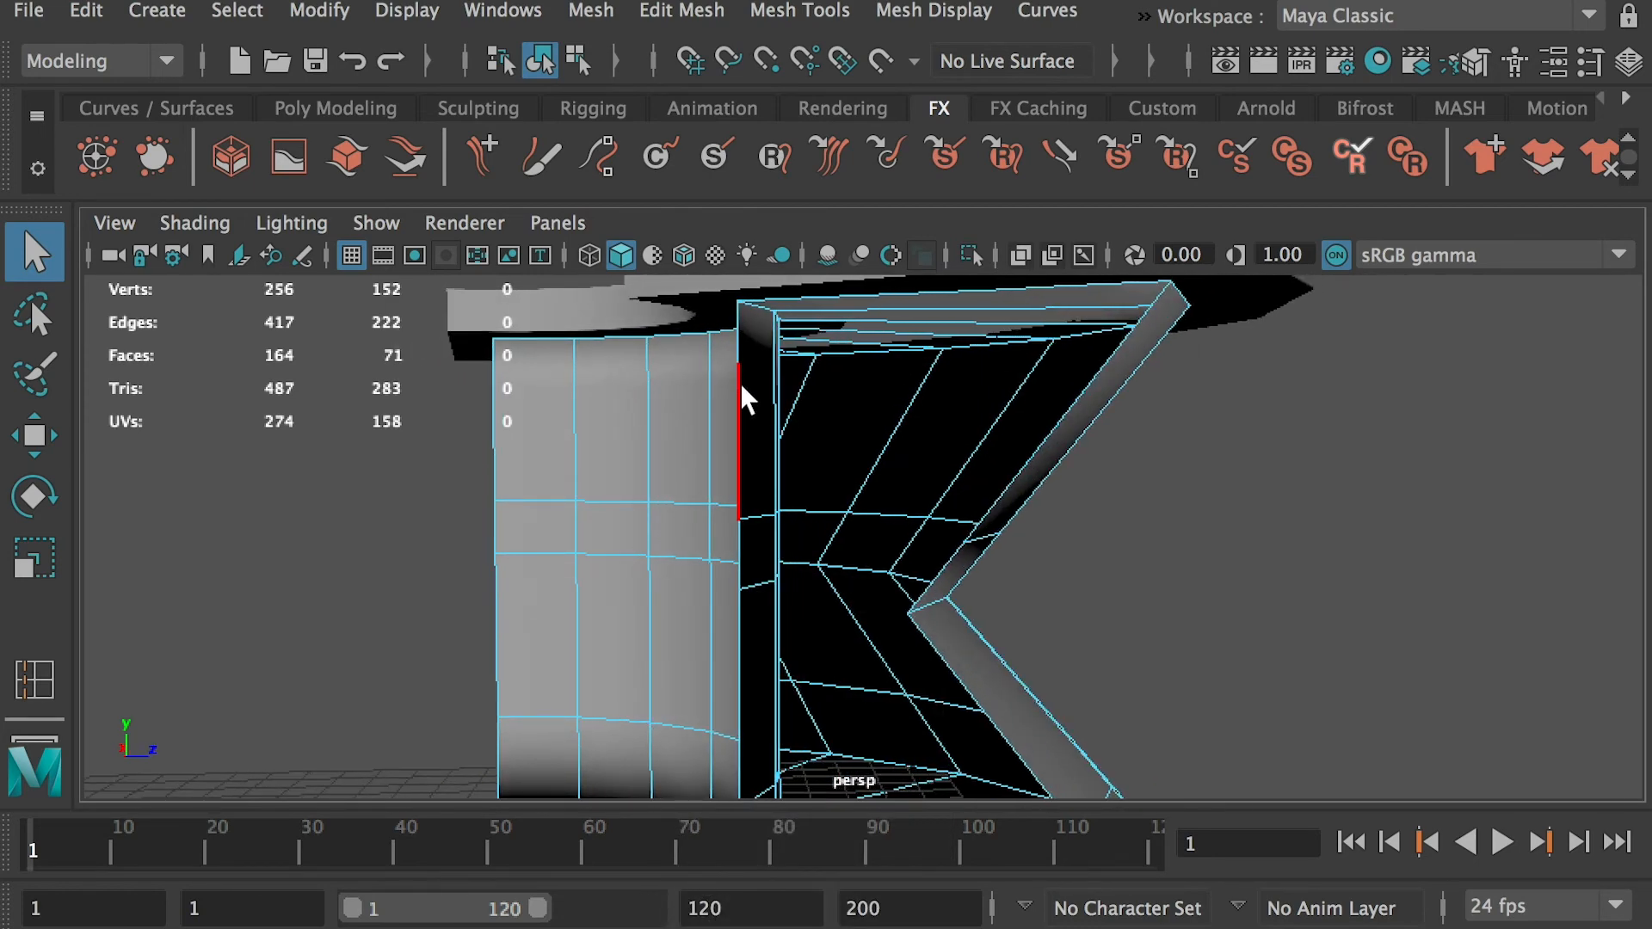
{"action": "right_click_drag", "start_coordinate": [738, 373], "coordinate": [613, 379]}
{"action": "mouse_move", "coordinate": [648, 401]}
{"action": "left_mouse_down", "text": "alt"}
{"action": "mouse_move", "coordinate": [682, 417]}
{"action": "mouse_move", "coordinate": [663, 420]}
{"action": "left_mouse_up", "text": "alt"}
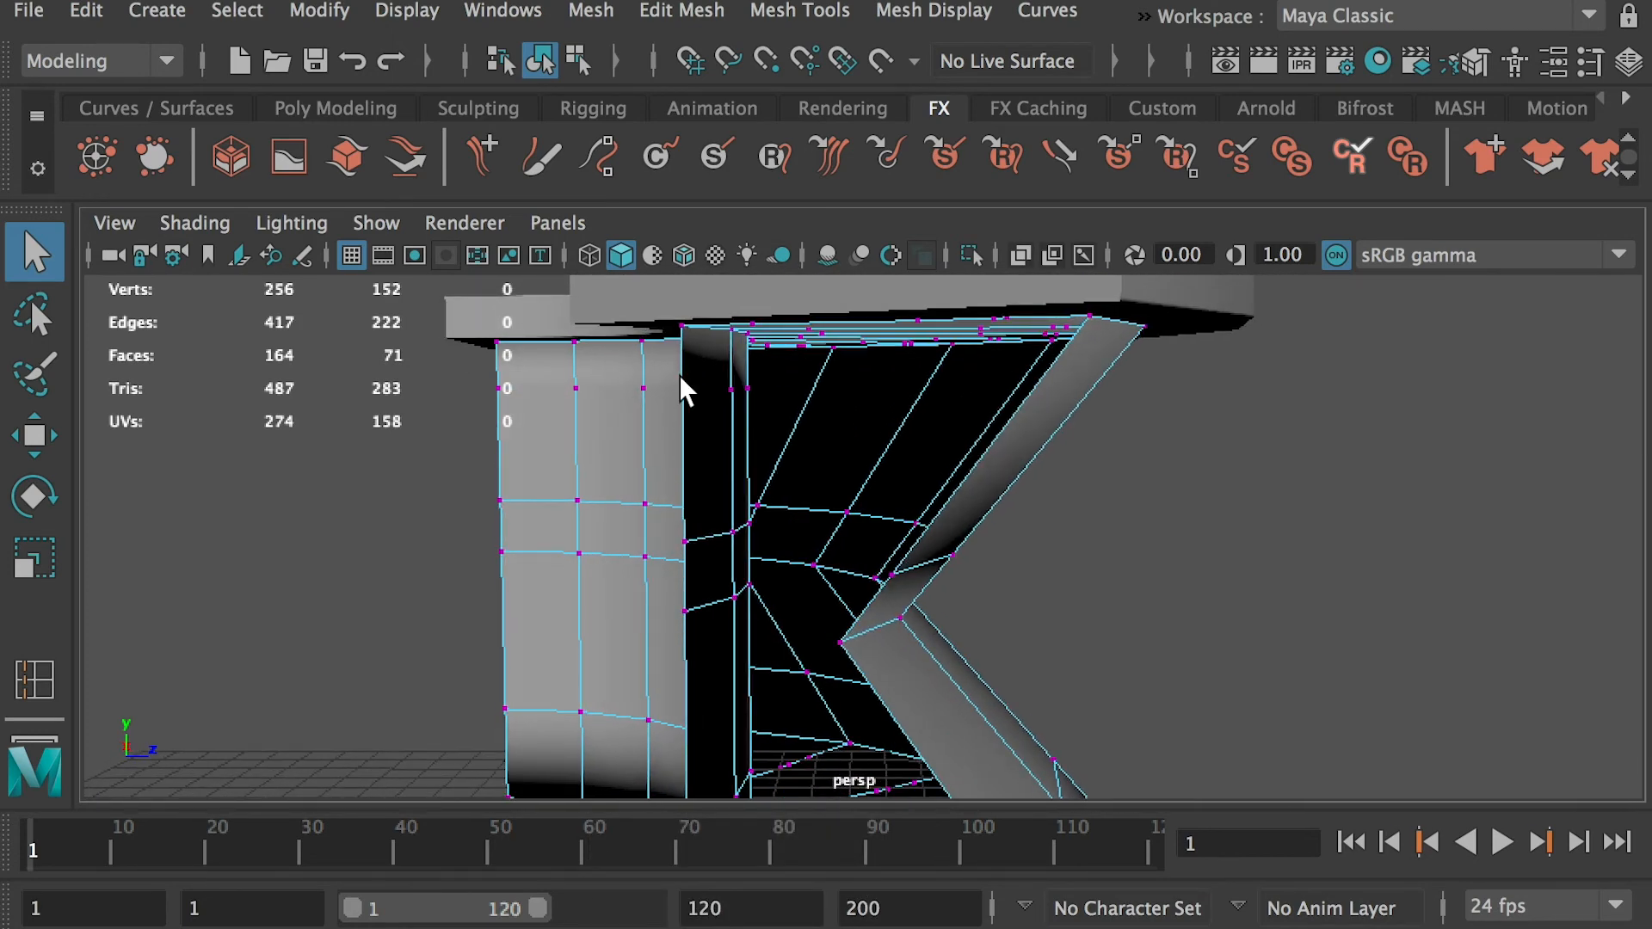
{"action": "left_click_drag", "start_coordinate": [560, 403], "coordinate": [563, 410], "text": "alt"}
{"action": "left_click_drag", "start_coordinate": [472, 368], "coordinate": [778, 407]}
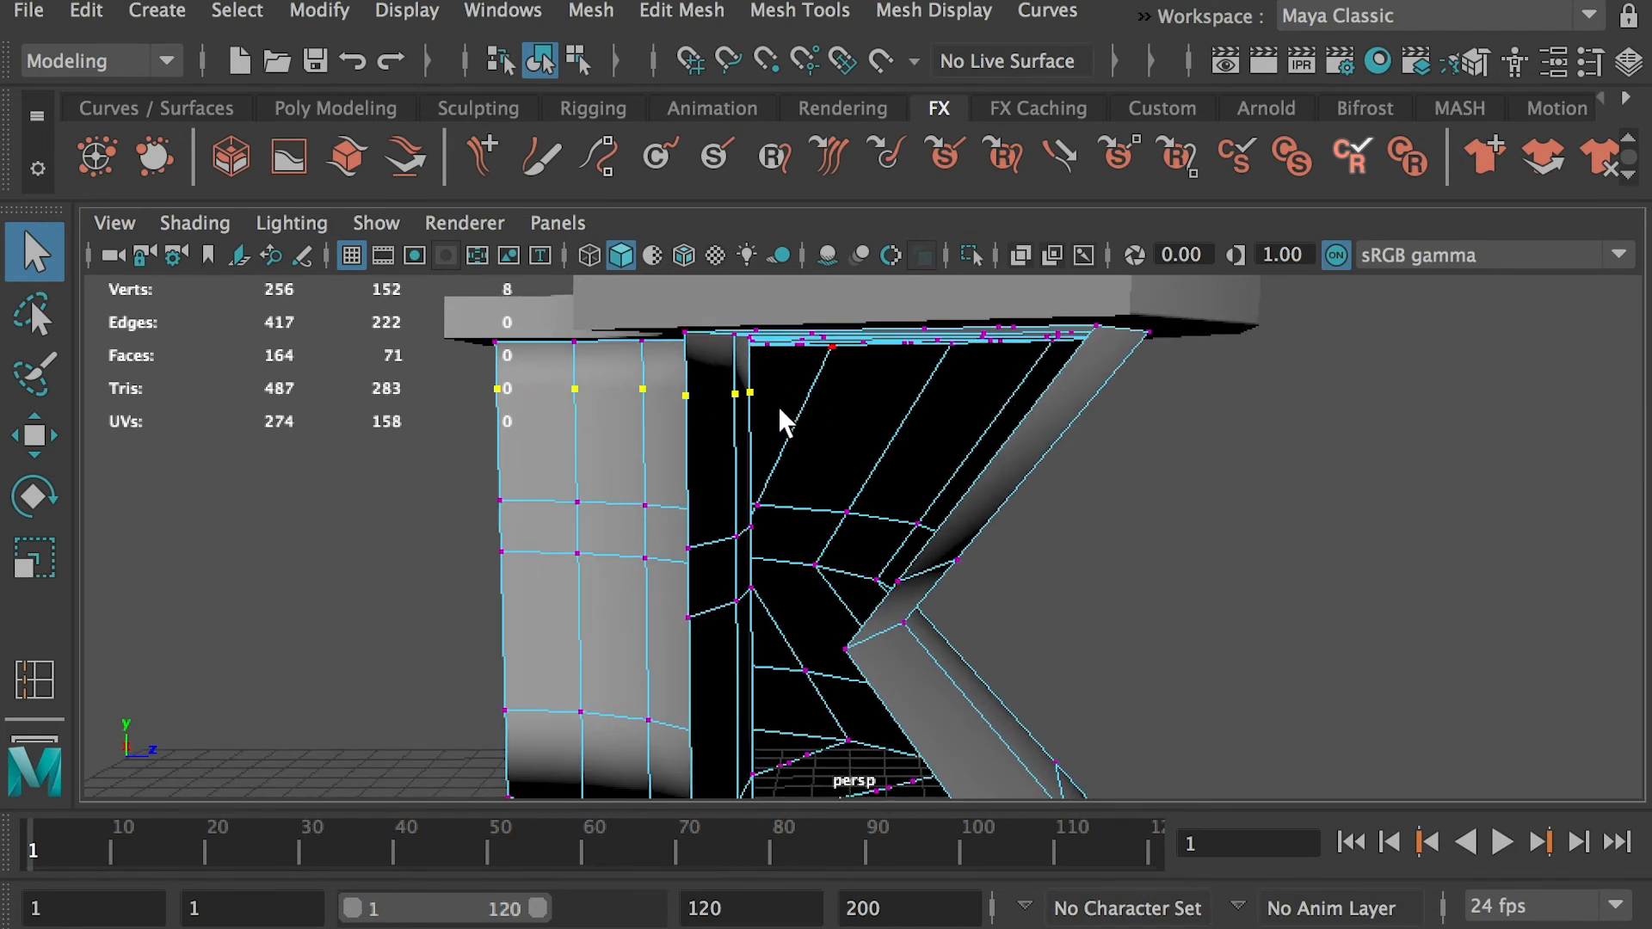
{"action": "key", "text": "Delete"}
Bridge the inner vertical edges and the outer bent edges of the base's open end to close it with connected faces
{"action": "right_click_drag", "start_coordinate": [689, 401], "coordinate": [674, 319]}
{"action": "left_click", "coordinate": [687, 390]}
{"action": "middle_click_drag", "start_coordinate": [797, 631], "coordinate": [781, 542], "text": "alt"}
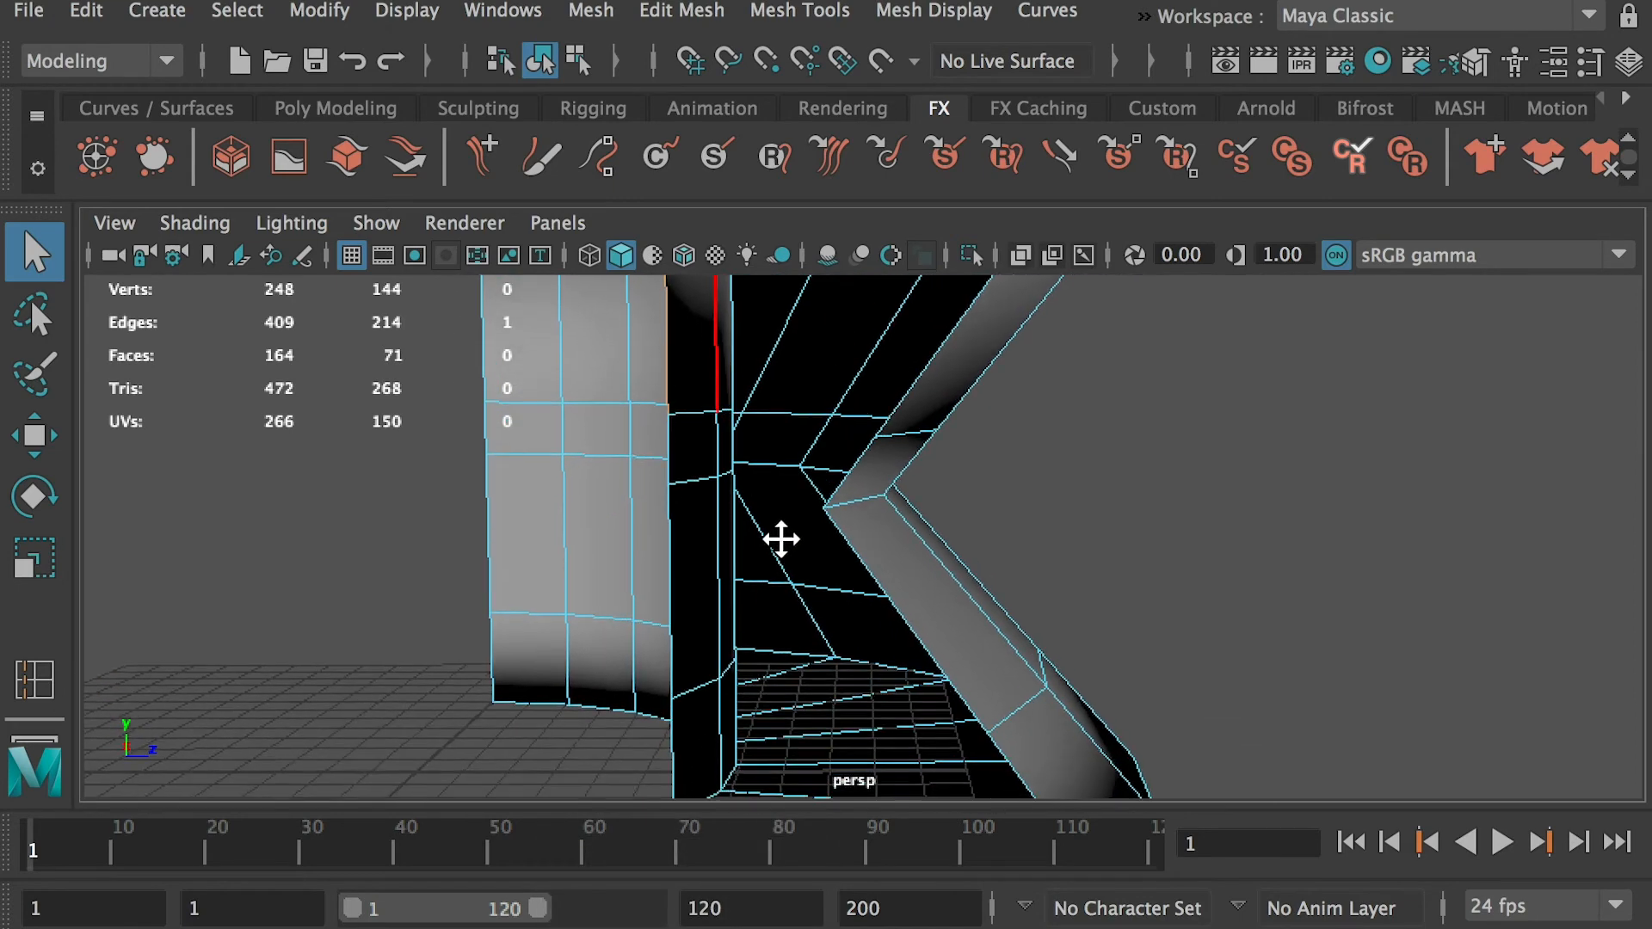
{"action": "scroll", "coordinate": [758, 548], "scroll_direction": "down", "scroll_amount": 2}
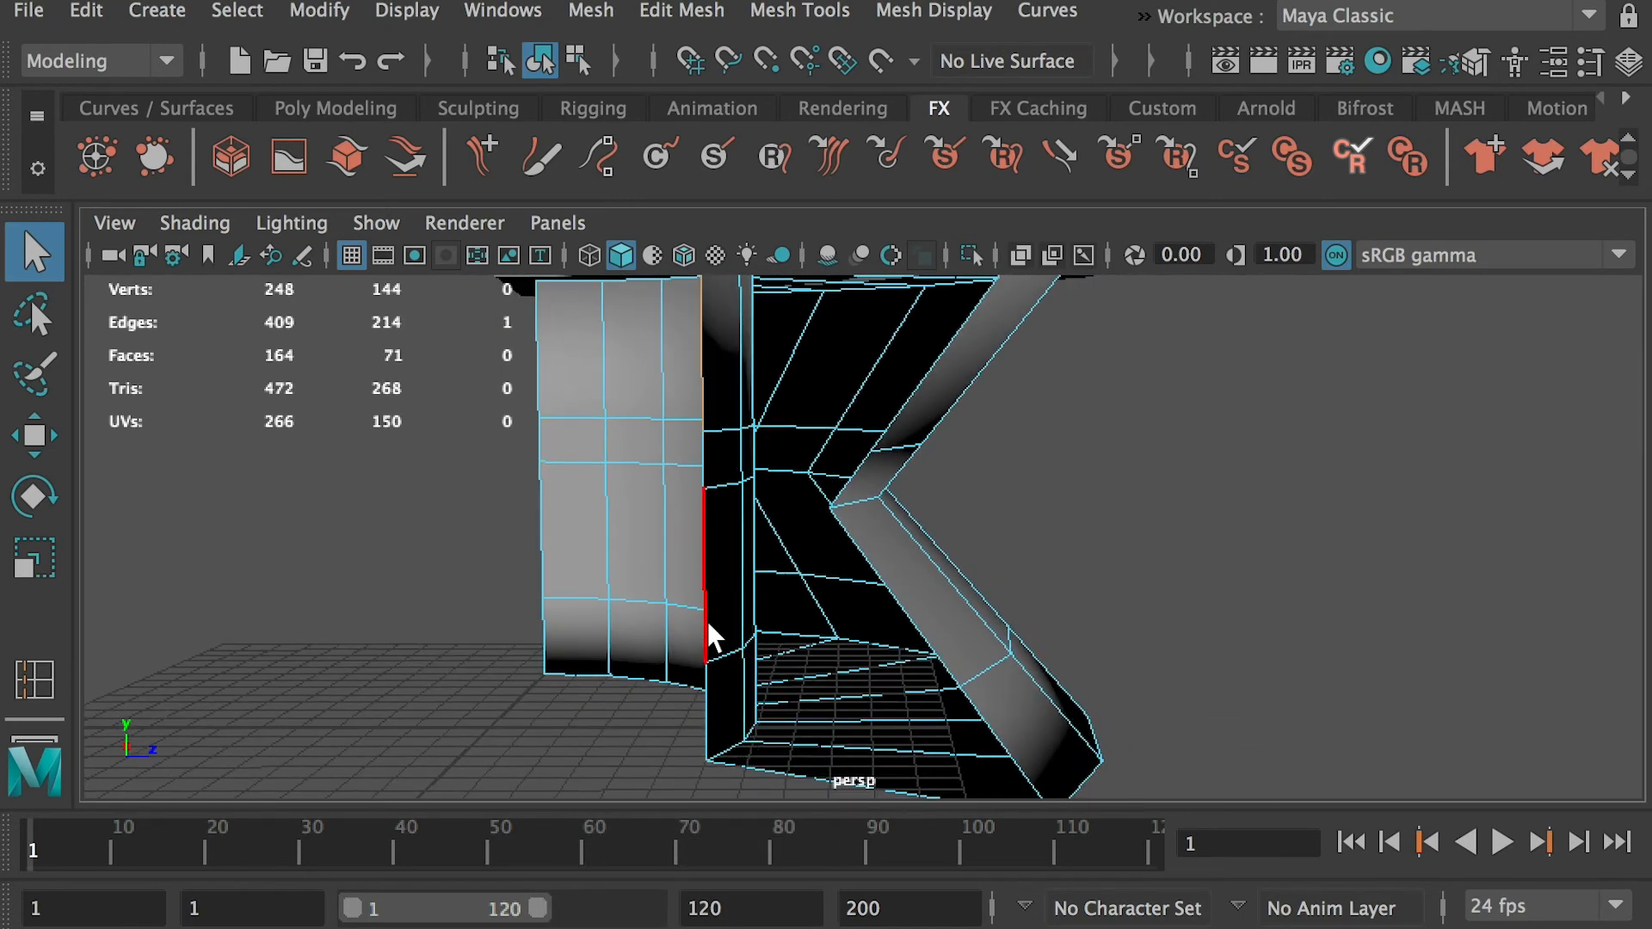
{"action": "double_click", "coordinate": [706, 711], "text": "shift"}
{"action": "left_click", "coordinate": [950, 343], "text": "shift"}
{"action": "left_click_drag", "start_coordinate": [950, 343], "coordinate": [934, 401], "text": "alt"}
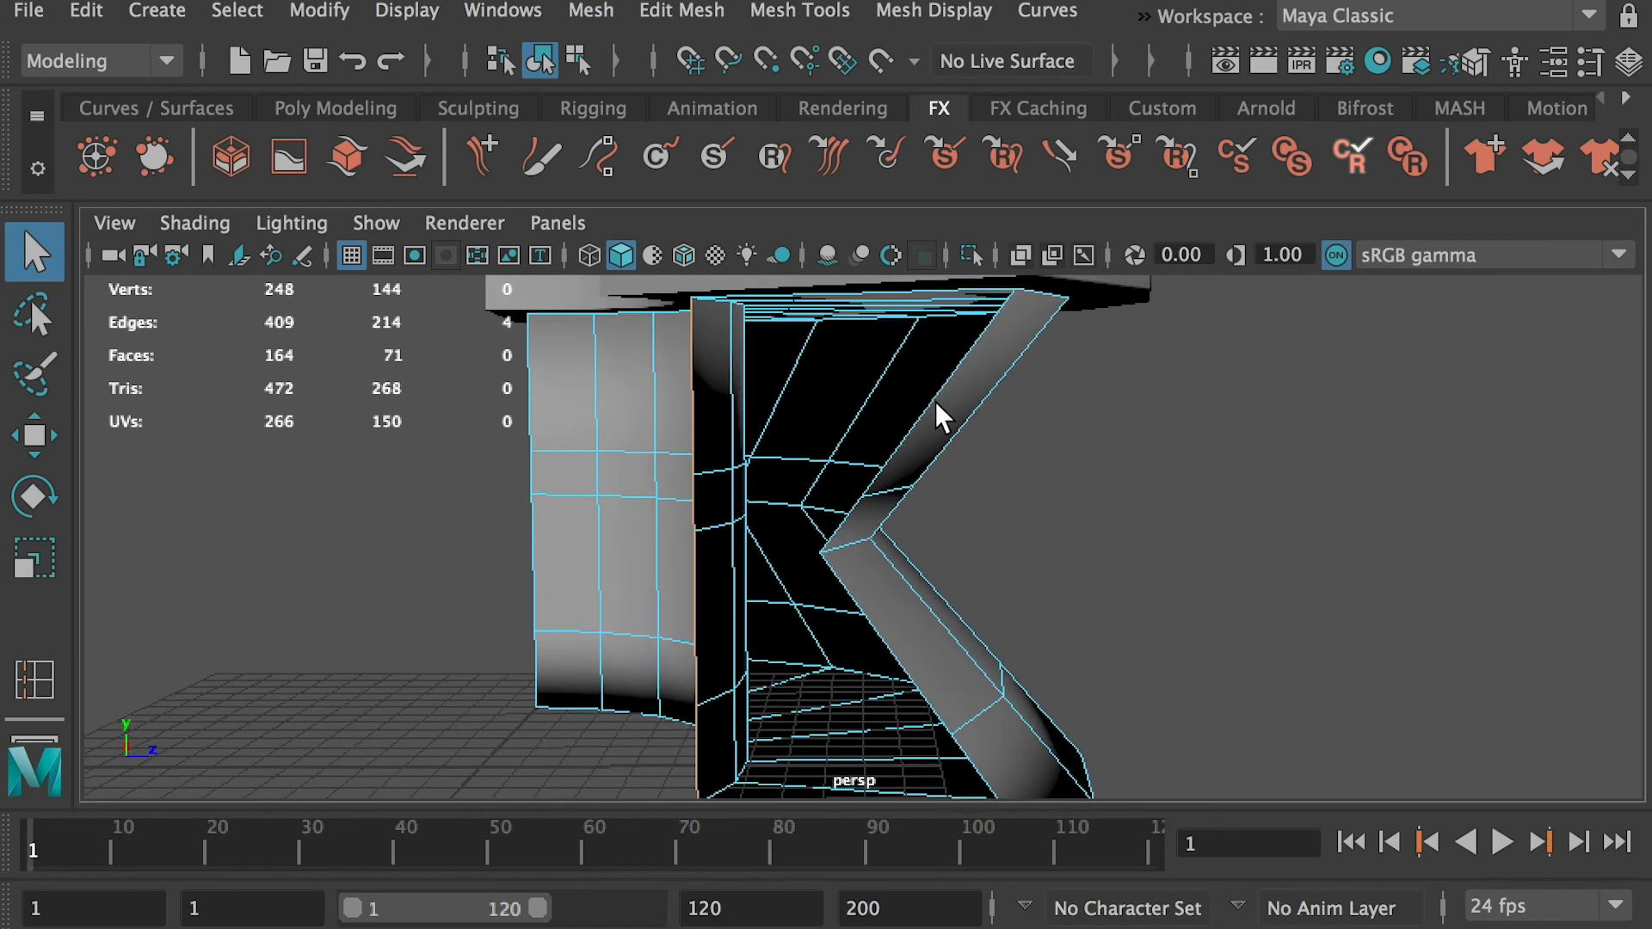
{"action": "middle_click_drag", "start_coordinate": [1018, 751], "coordinate": [986, 668], "text": "alt"}
{"action": "double_click", "coordinate": [945, 678], "text": "shift"}
{"action": "middle_click_drag", "start_coordinate": [876, 550], "coordinate": [892, 643], "text": "alt"}
{"action": "right_click_drag", "start_coordinate": [891, 643], "coordinate": [808, 483], "text": "alt"}
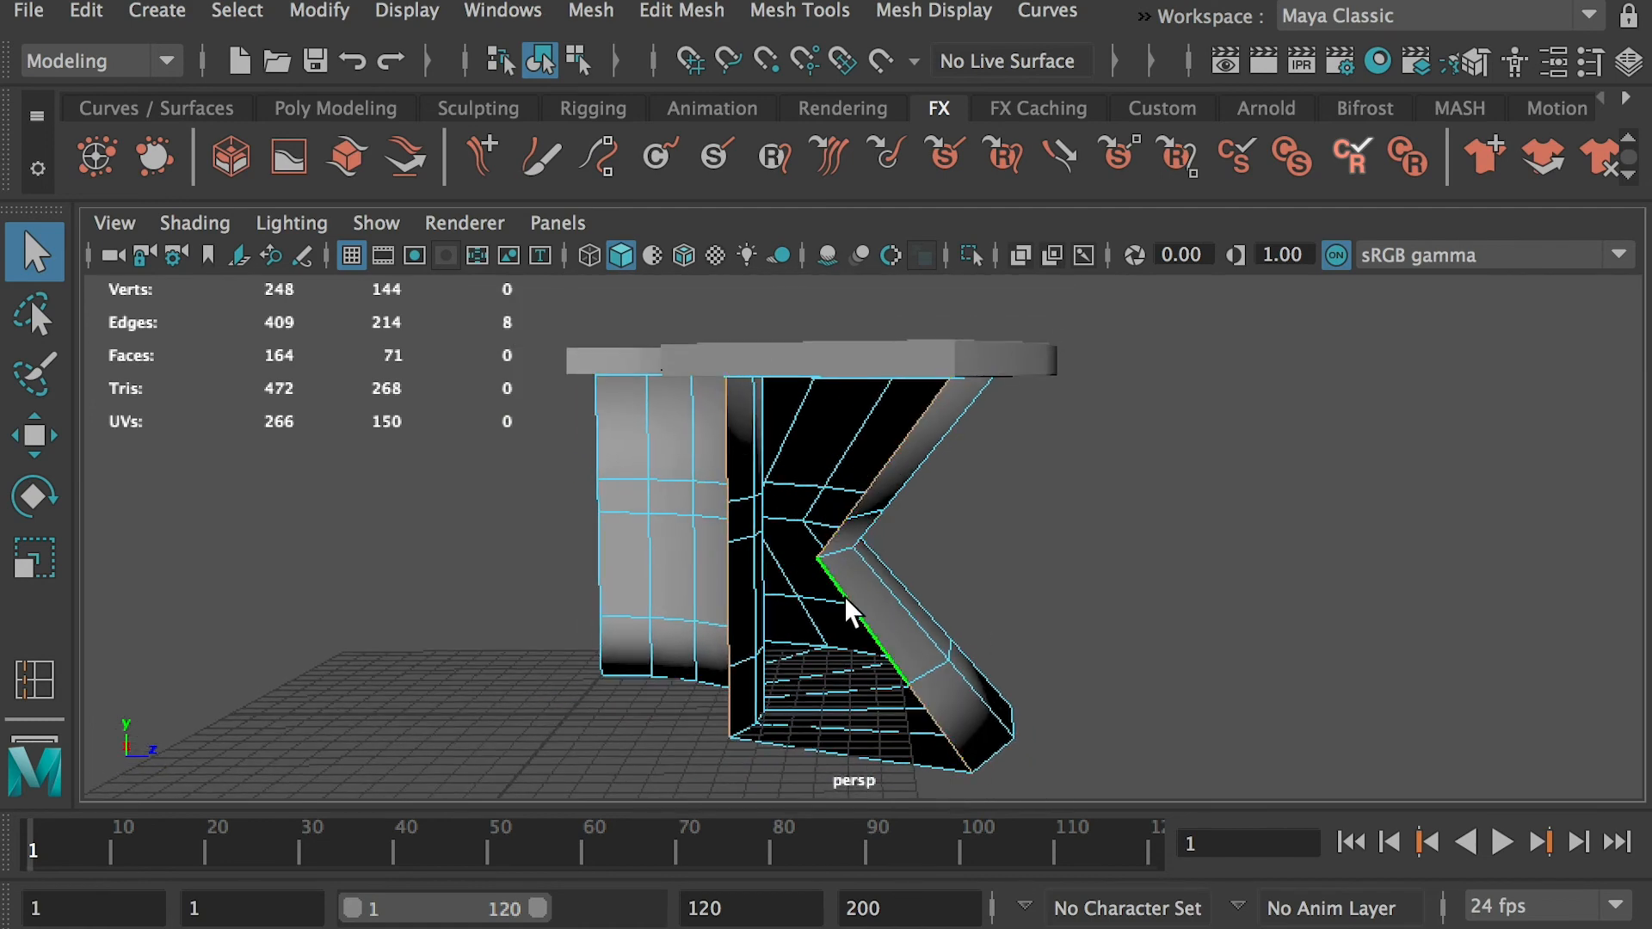
{"action": "left_click", "coordinate": [684, 18]}
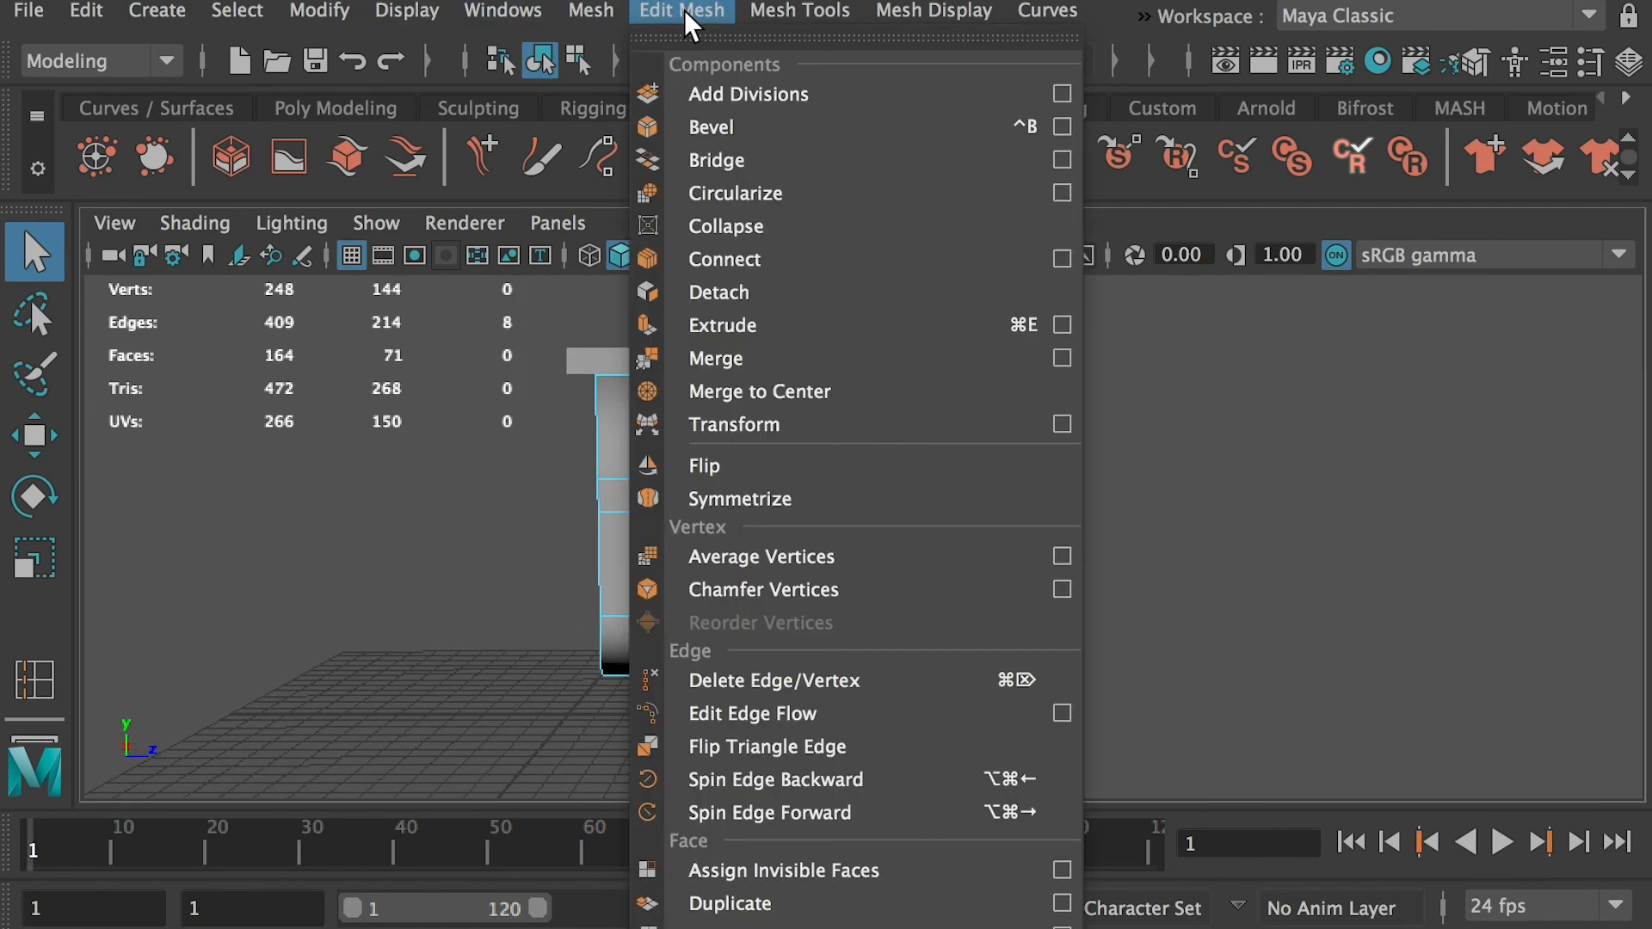
{"action": "left_click", "coordinate": [745, 153]}
{"action": "left_click_drag", "start_coordinate": [929, 525], "coordinate": [826, 417], "text": "alt"}
{"action": "left_click_drag", "start_coordinate": [1093, 434], "coordinate": [1045, 470], "text": "alt"}
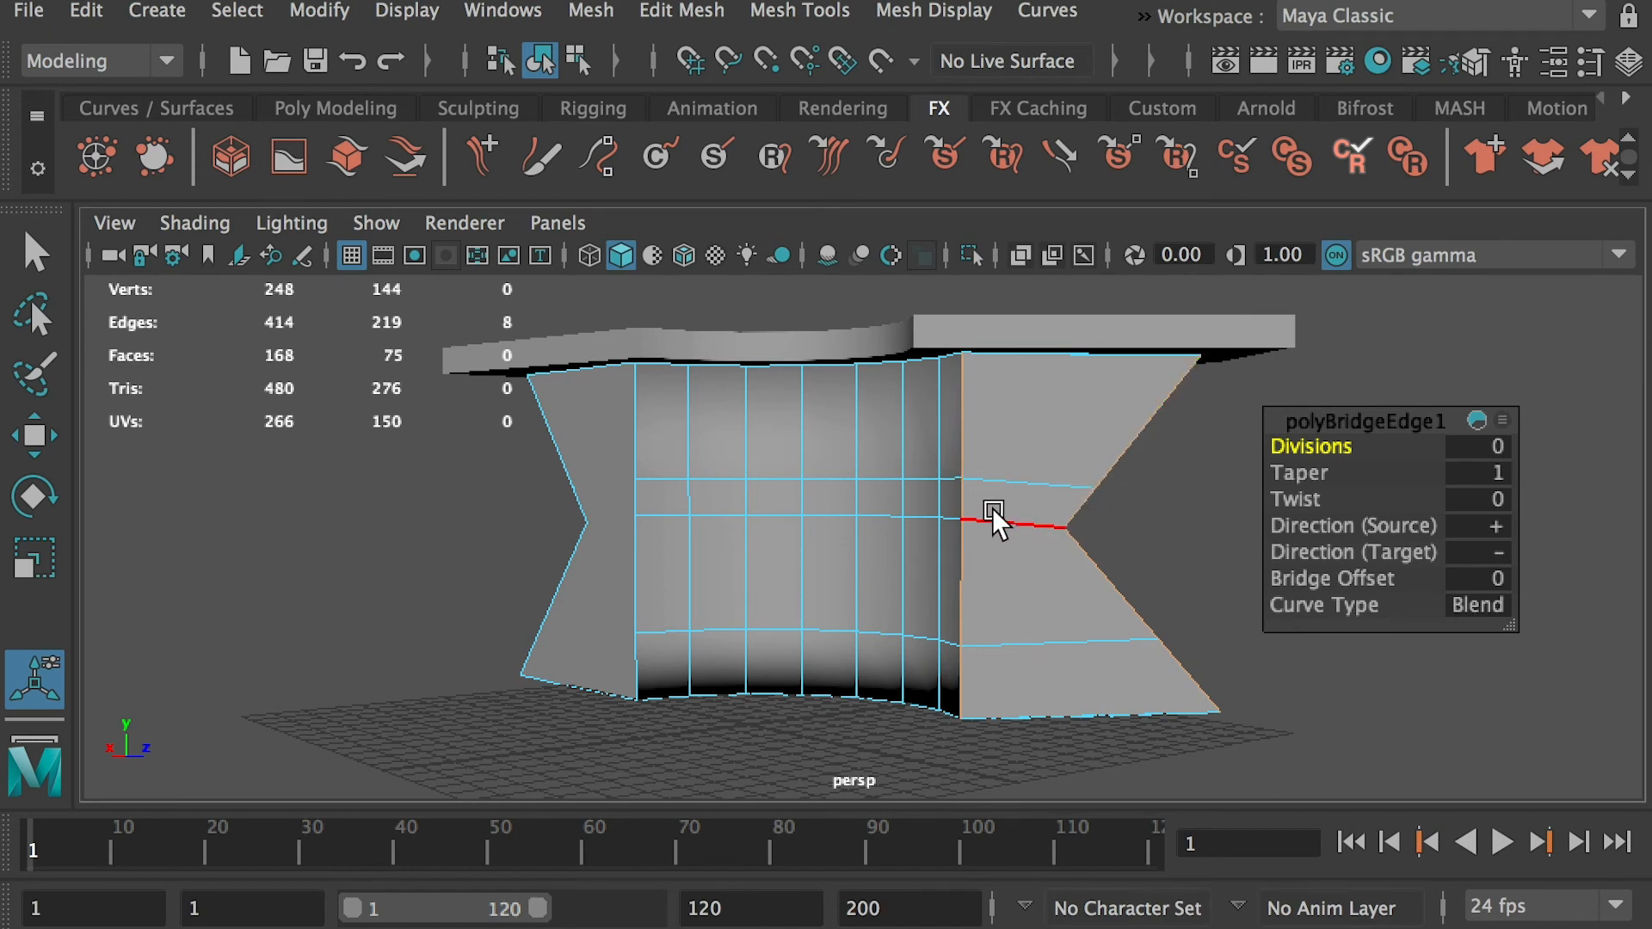
Examine the single undivided face at the opposite end of the base and compare it with the bridged end
{"action": "left_click_drag", "start_coordinate": [1035, 411], "coordinate": [726, 465], "text": "alt"}
{"action": "right_click_drag", "start_coordinate": [731, 430], "coordinate": [731, 427]}
{"action": "left_click", "coordinate": [718, 436]}
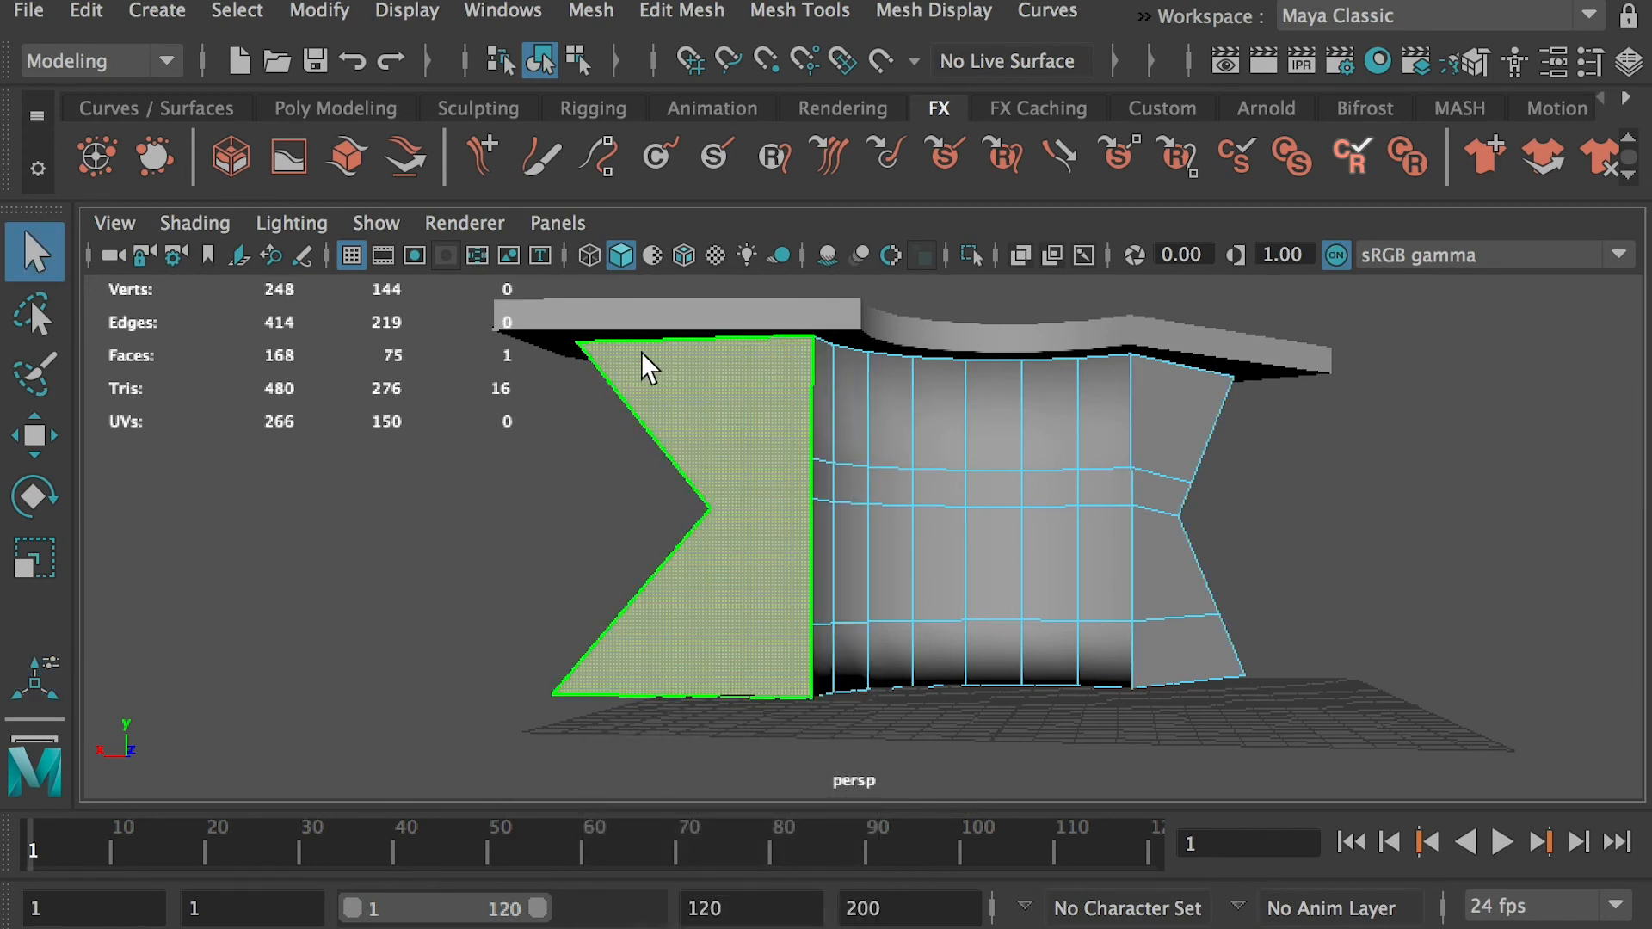
{"action": "left_click_drag", "start_coordinate": [1107, 473], "coordinate": [778, 526], "text": "alt"}
{"action": "right_click_drag", "start_coordinate": [831, 401], "coordinate": [953, 349]}
{"action": "right_click", "coordinate": [857, 395], "text": "shift"}
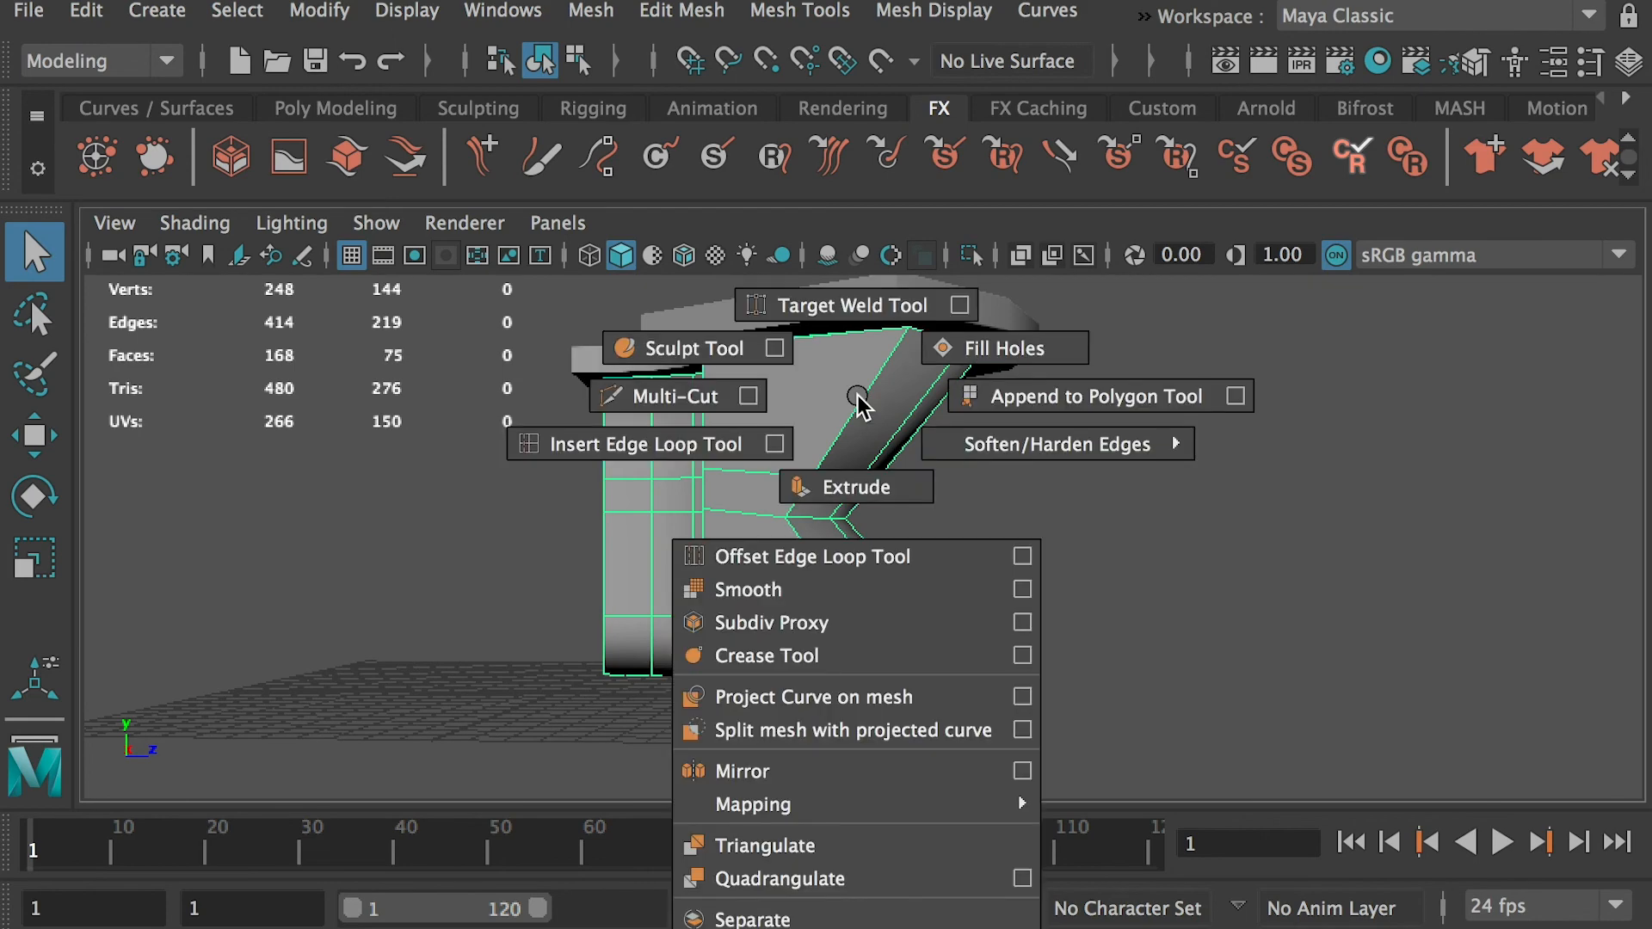
{"action": "left_click", "coordinate": [615, 446]}
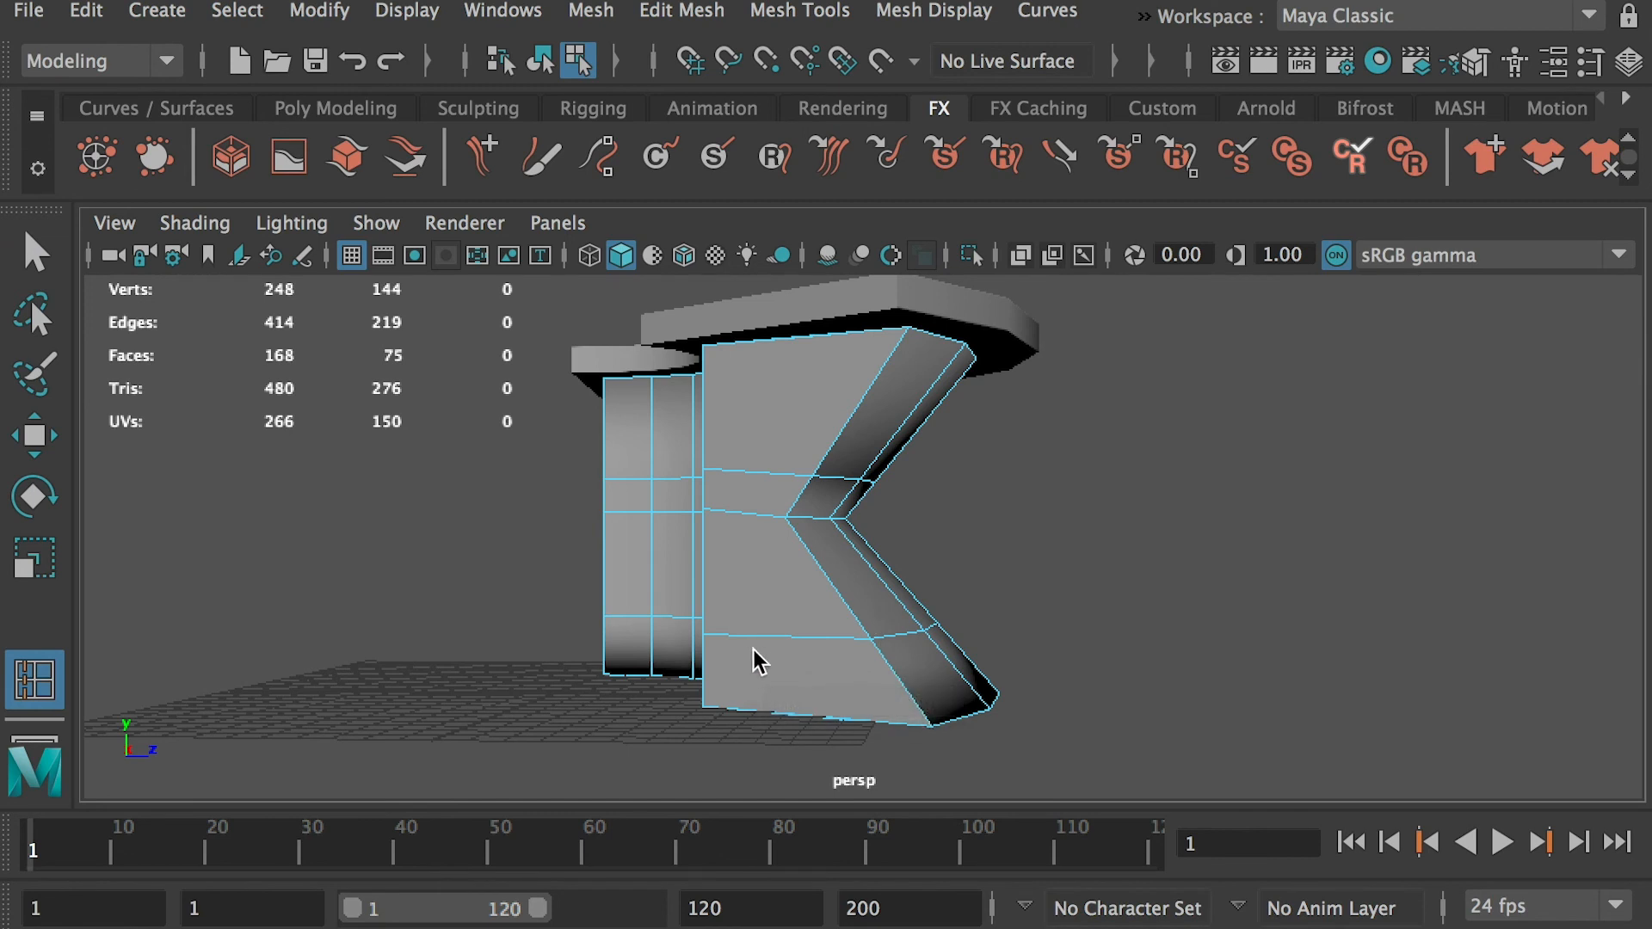
{"action": "left_click", "coordinate": [710, 344]}
{"action": "left_click_drag", "start_coordinate": [683, 530], "coordinate": [659, 421], "text": "alt"}
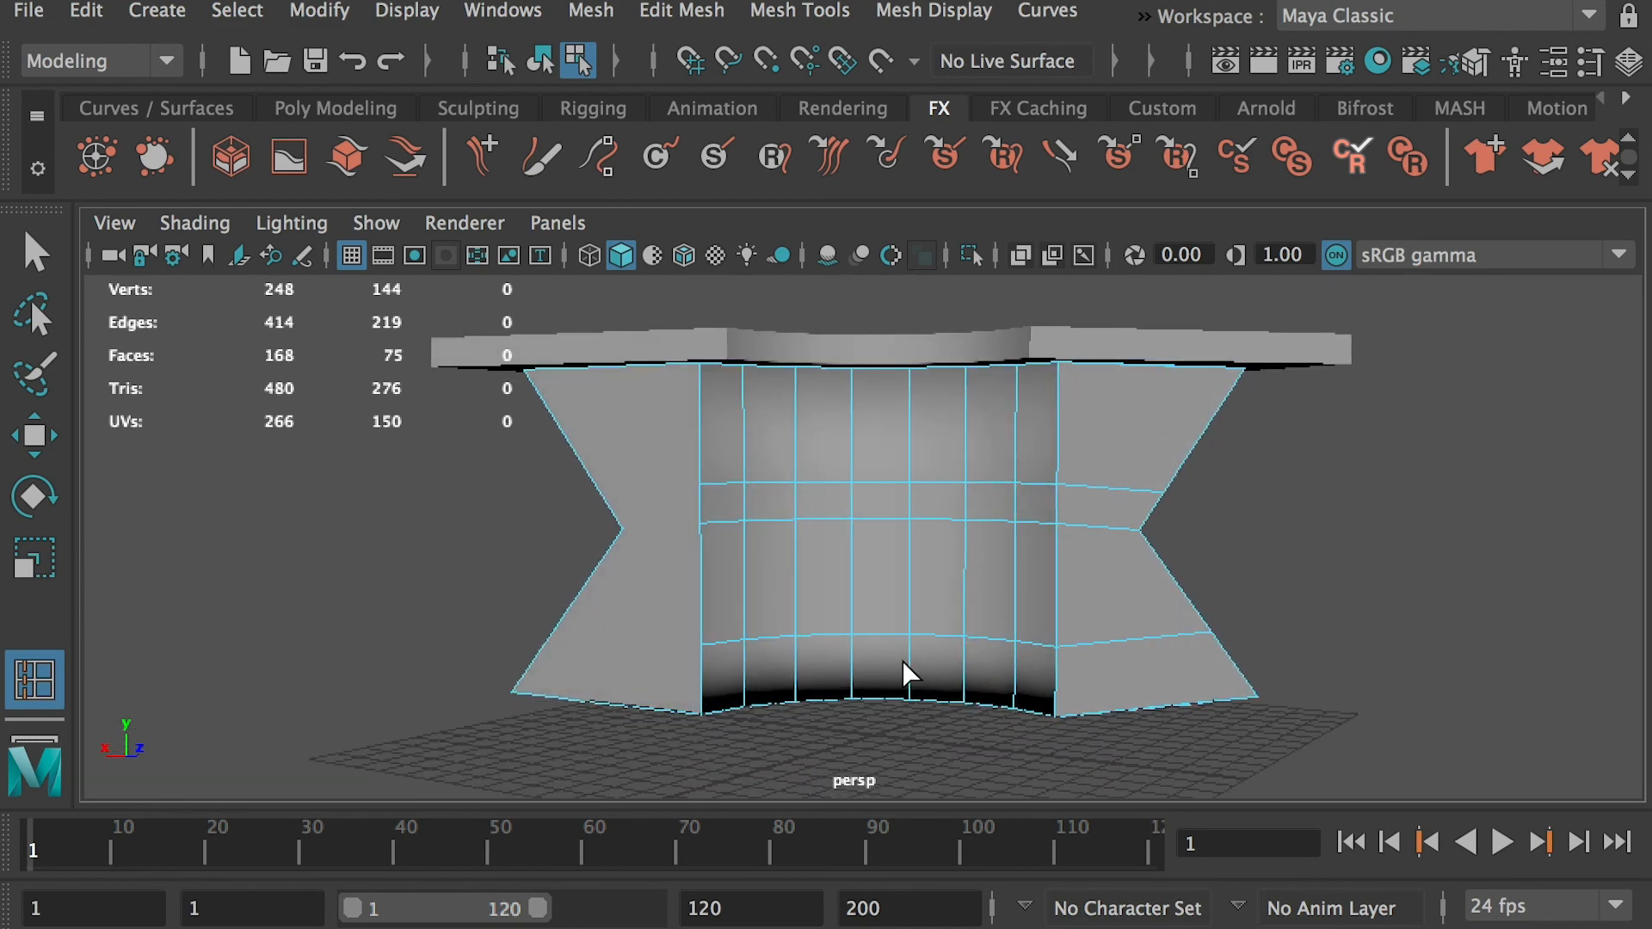
{"action": "key", "text": "q"}
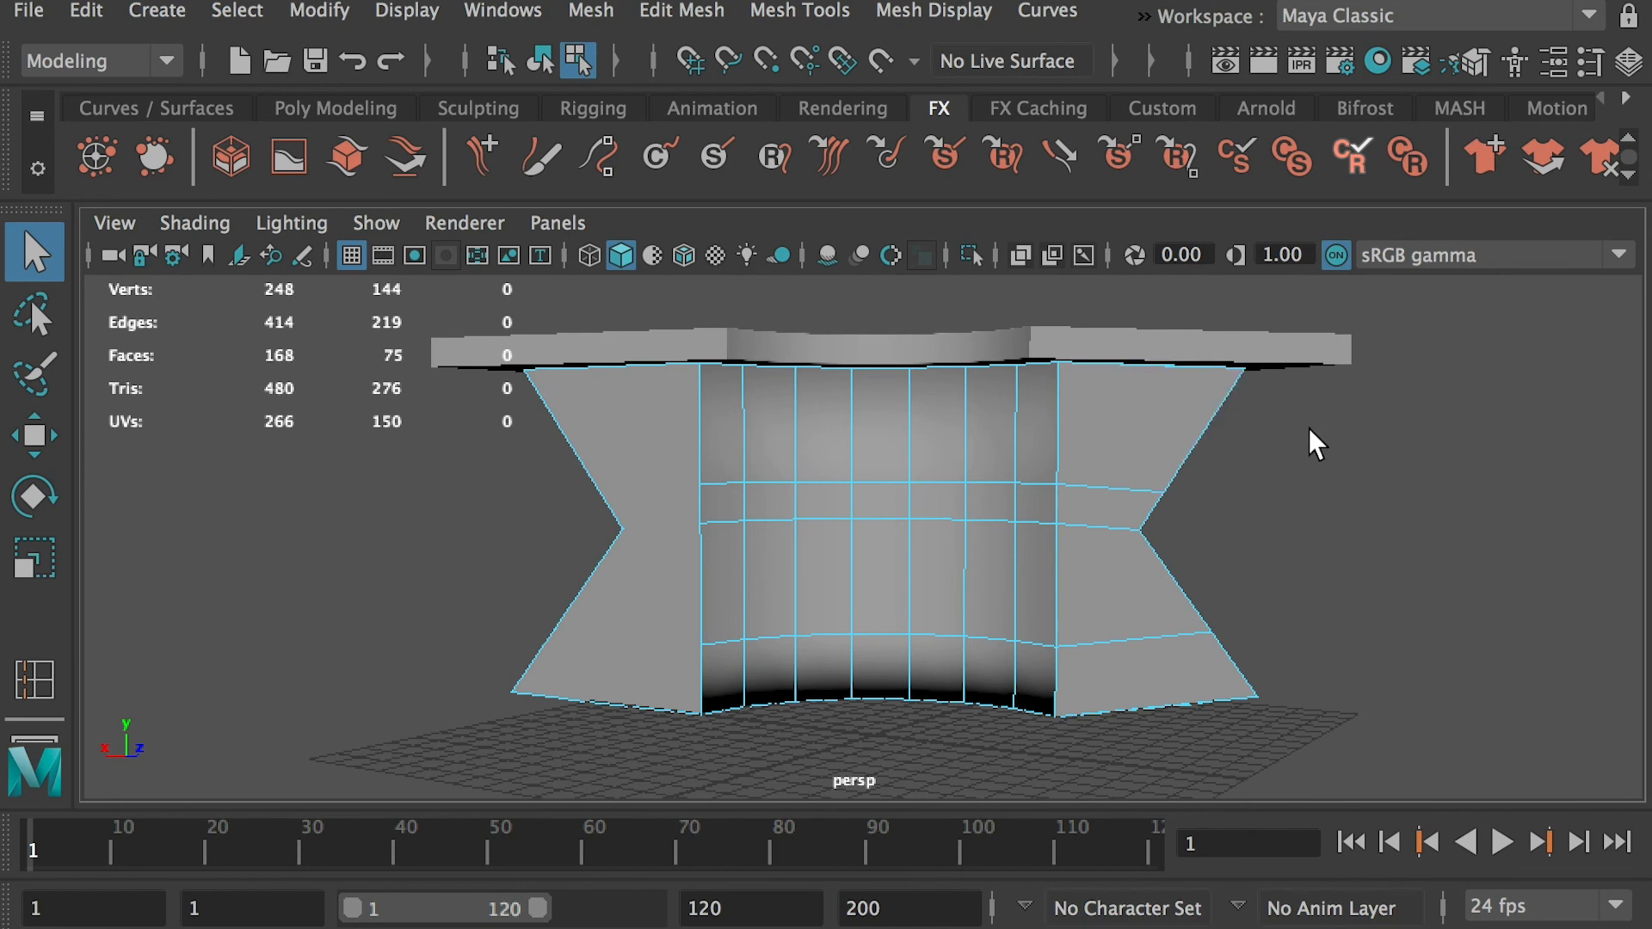
Switch to Finder and open the student's "DiningTable Reverse face.mb" model in Maya, discarding the changes to the hotel table scene
{"action": "key", "text": "super+Tab"}
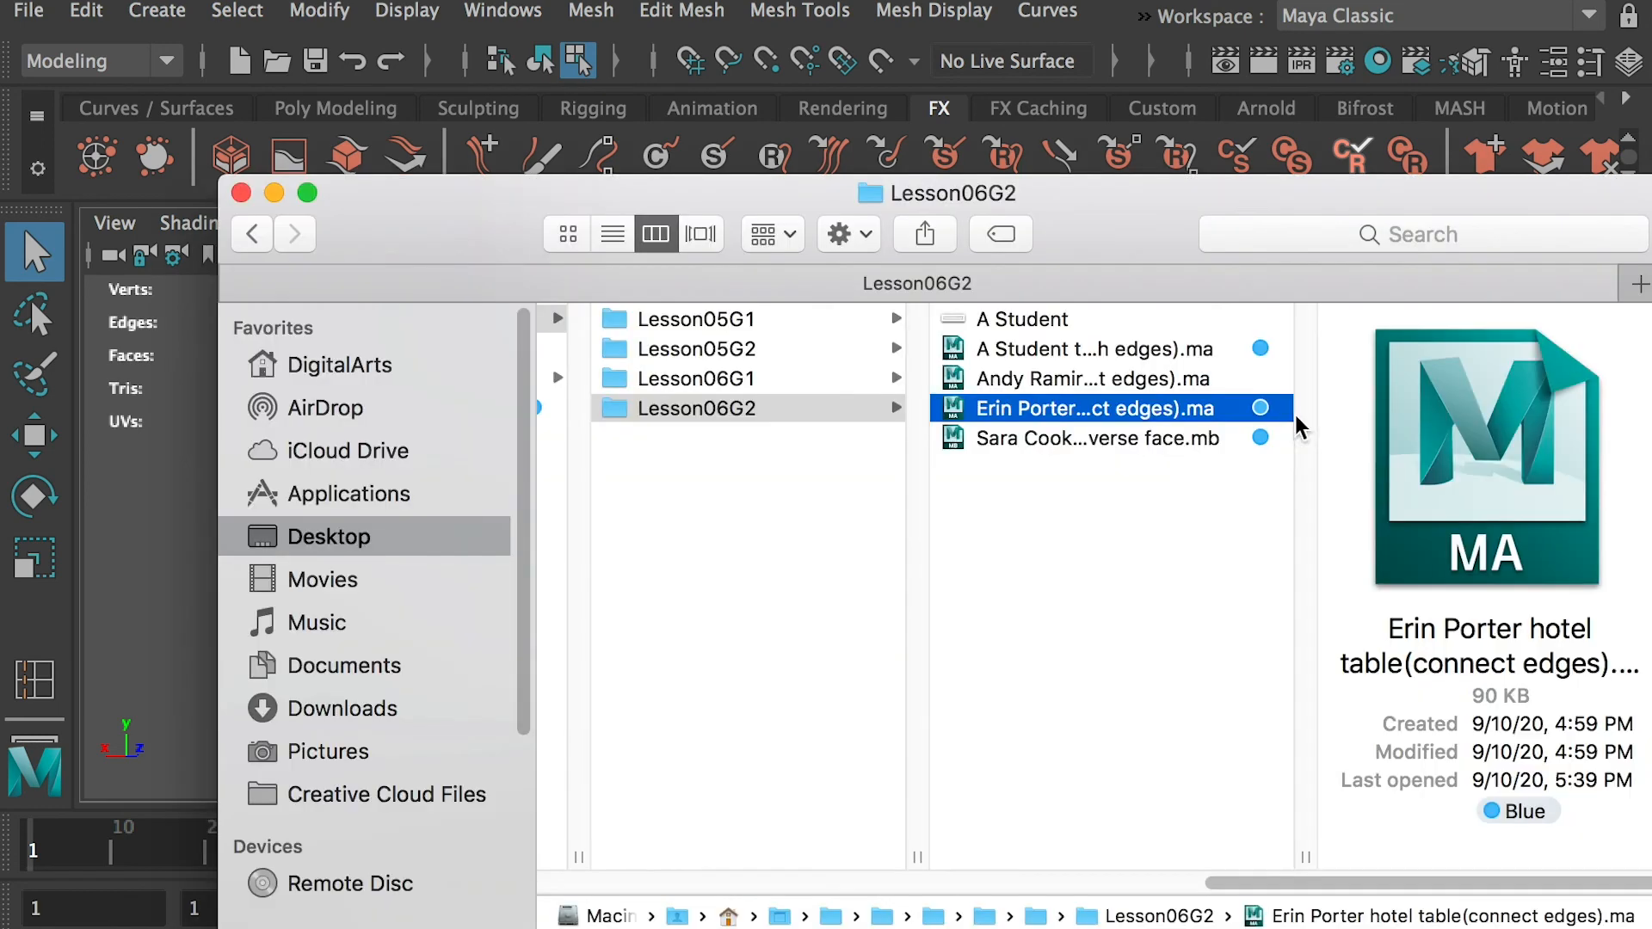
{"action": "left_click", "coordinate": [1134, 437]}
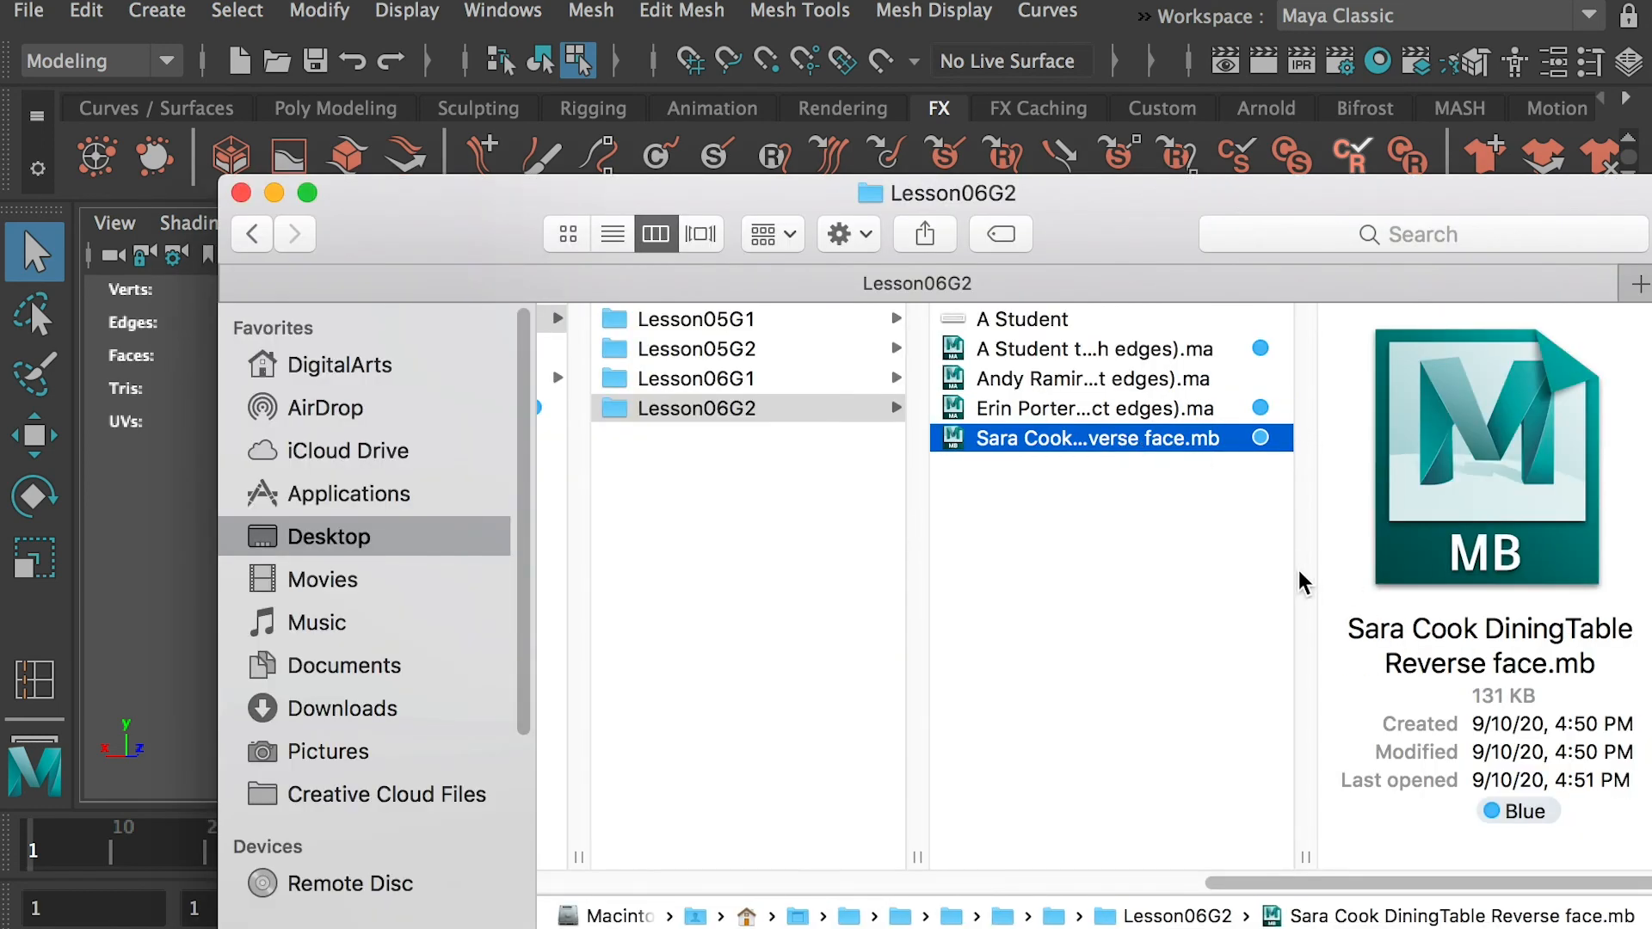
{"action": "key", "text": "super+Tab"}
{"action": "left_click_drag", "start_coordinate": [1129, 431], "coordinate": [1129, 433]}
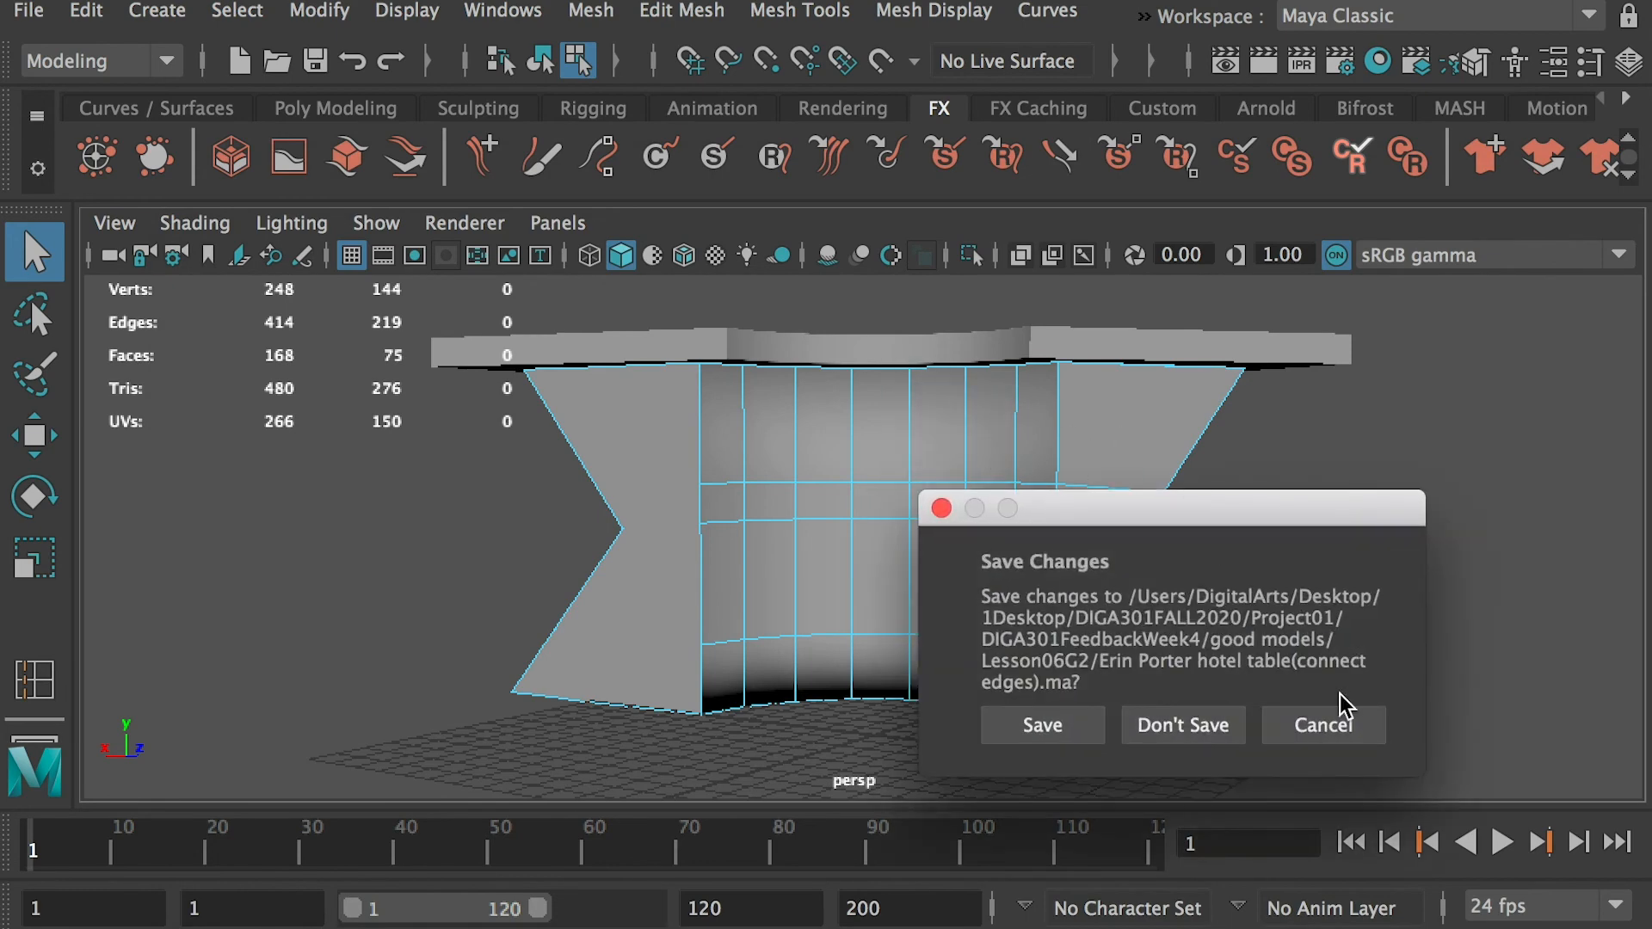
{"action": "left_click", "coordinate": [1184, 723]}
Examine the dining table's tabletop and base from several angles for reversed faces
{"action": "right_click_drag", "start_coordinate": [937, 518], "coordinate": [936, 599], "text": "alt"}
{"action": "left_click_drag", "start_coordinate": [938, 658], "coordinate": [927, 704], "text": "alt"}
{"action": "left_click", "coordinate": [837, 559]}
{"action": "left_click_drag", "start_coordinate": [839, 567], "coordinate": [768, 588], "text": "alt"}
{"action": "left_click", "coordinate": [1226, 500]}
{"action": "left_click_drag", "start_coordinate": [1153, 539], "coordinate": [1235, 583], "text": "alt"}
{"action": "left_click_drag", "start_coordinate": [602, 616], "coordinate": [819, 609], "text": "alt"}
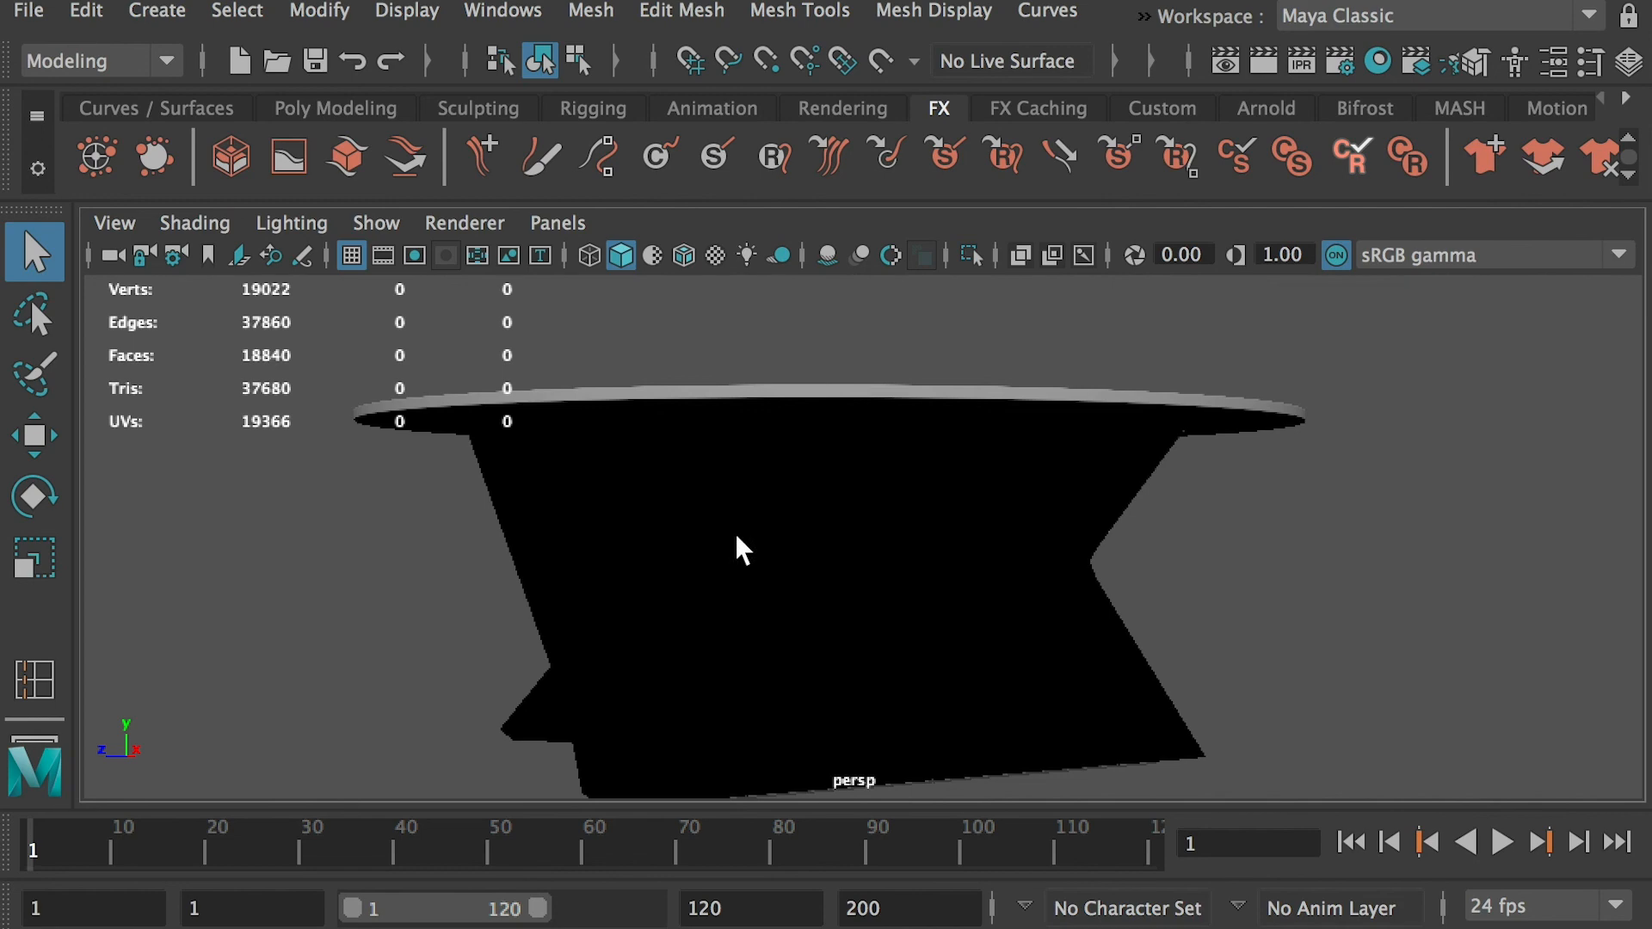
Reverse the normals of the dining table's base and check its shading with the base deselected
{"action": "left_click", "coordinate": [1015, 492]}
{"action": "left_click_drag", "start_coordinate": [1014, 492], "coordinate": [902, 531], "text": "alt"}
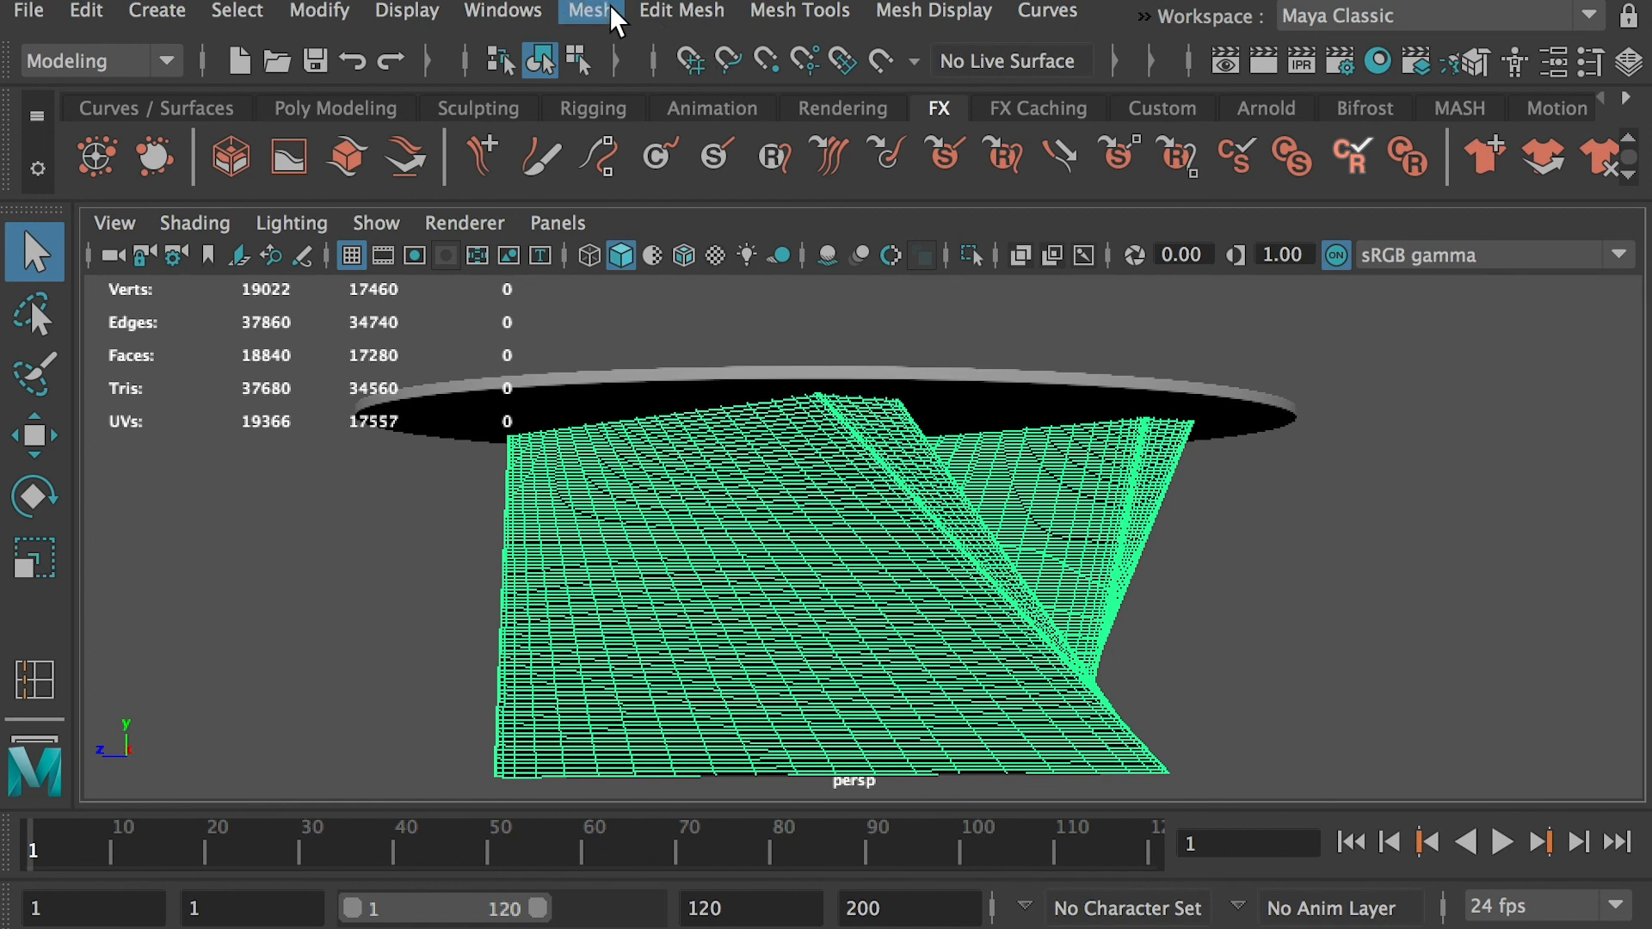
{"action": "left_click", "coordinate": [934, 12]}
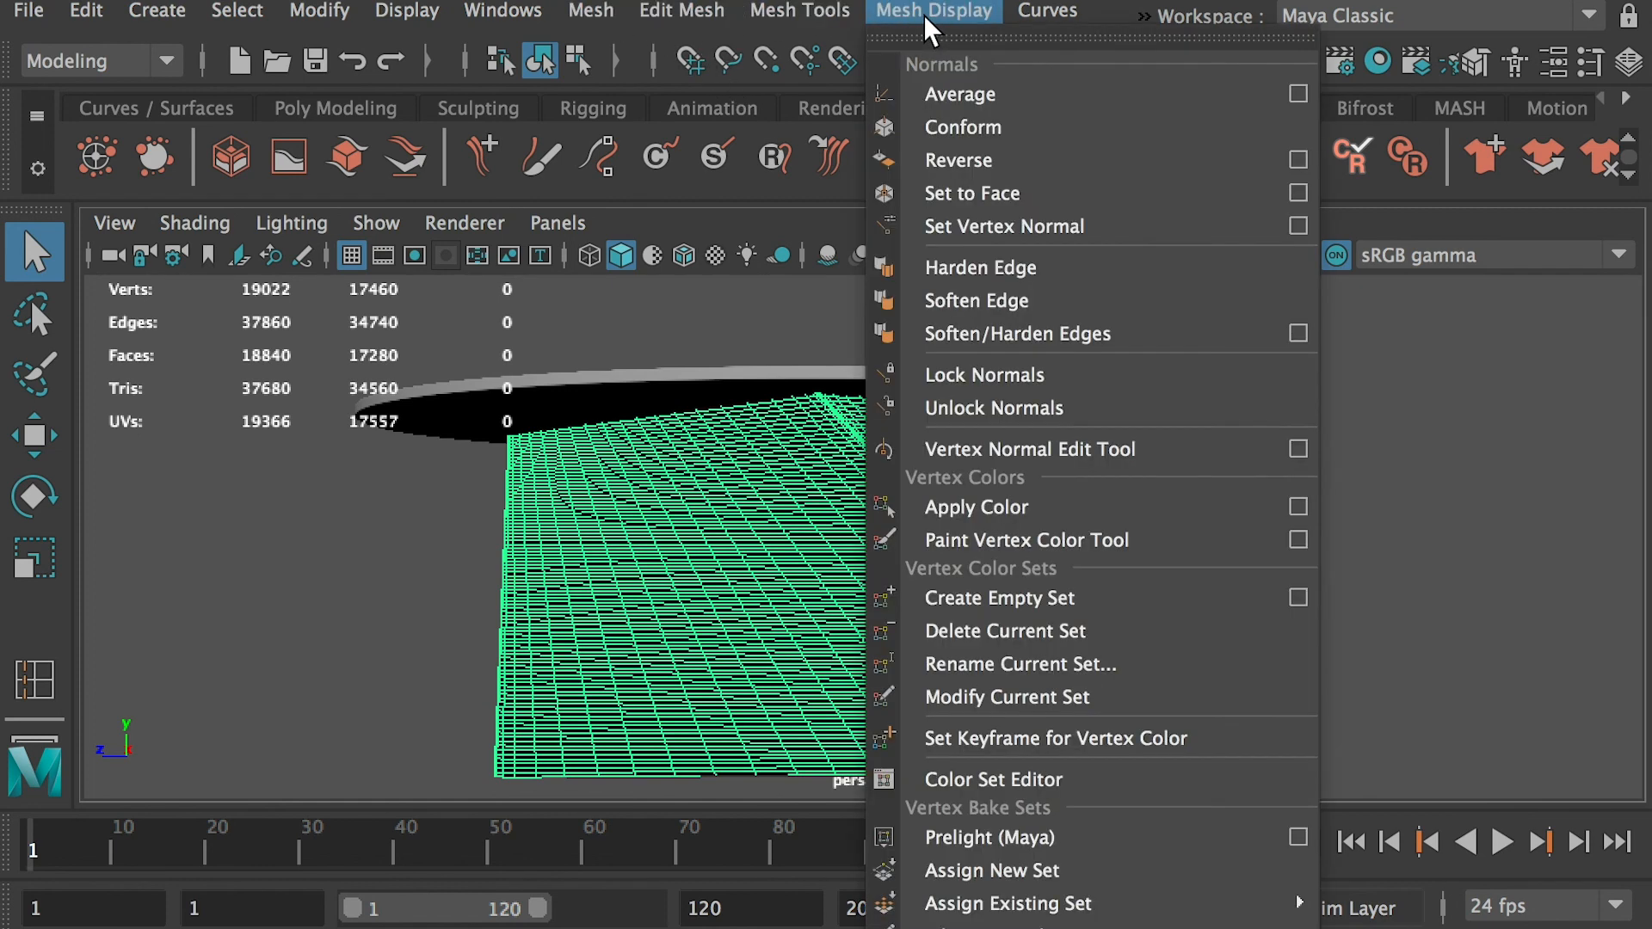
{"action": "left_click", "coordinate": [960, 163]}
{"action": "left_click", "coordinate": [1350, 468]}
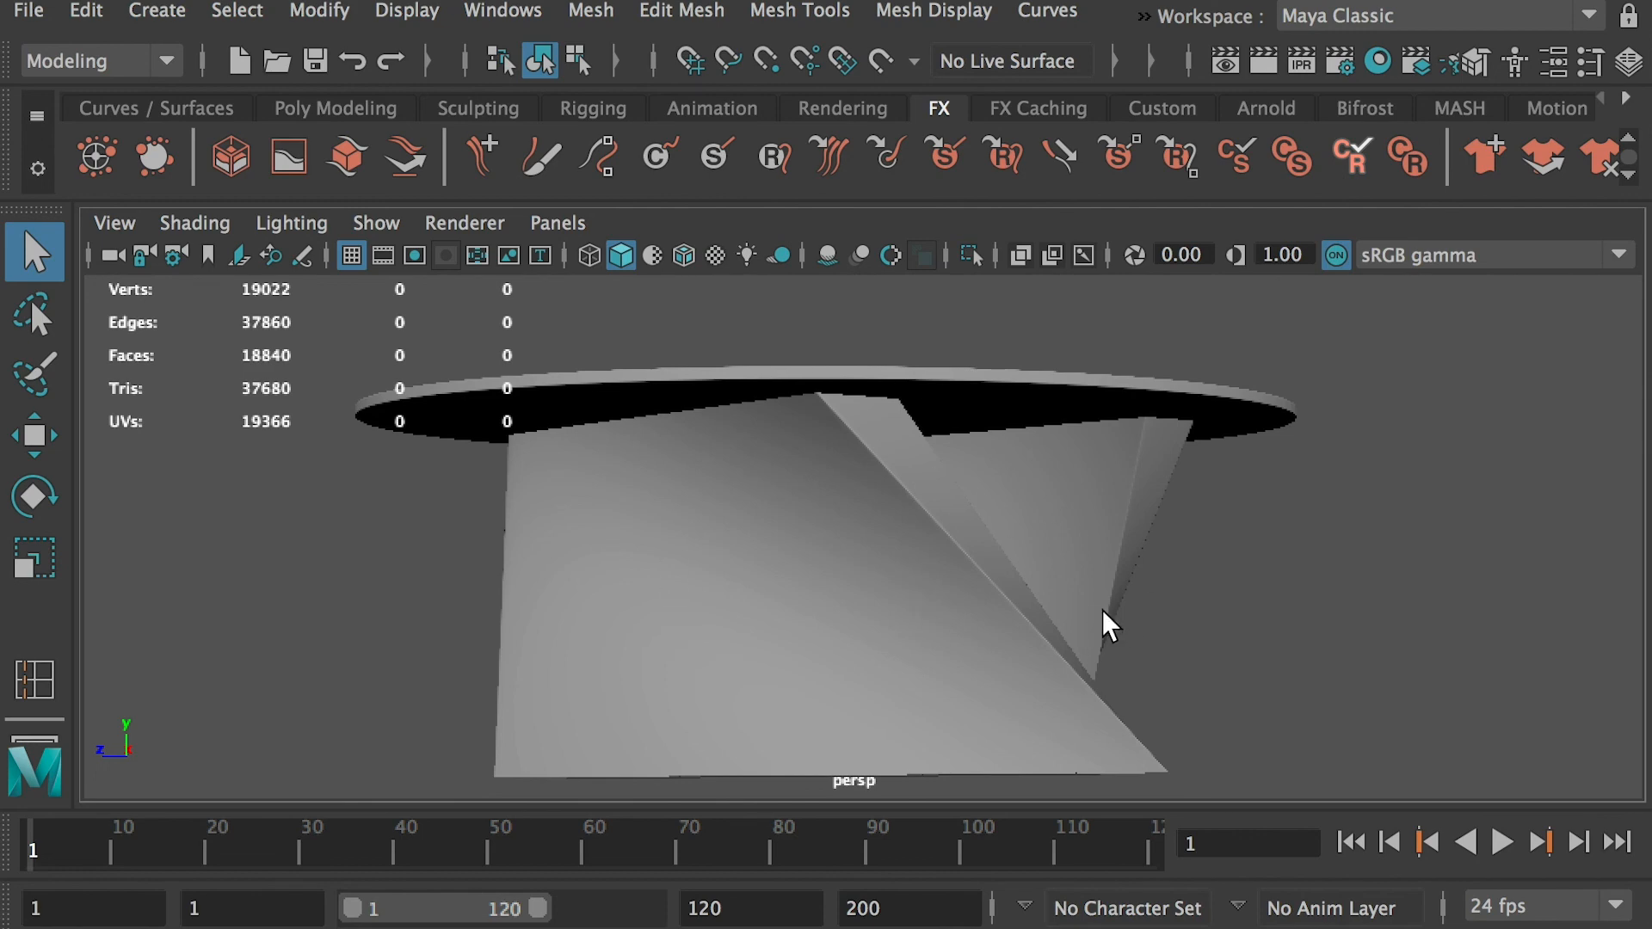
{"action": "scroll", "coordinate": [1276, 611], "scroll_direction": "down", "scroll_amount": 2}
{"action": "left_click_drag", "start_coordinate": [1276, 612], "coordinate": [1272, 623], "text": "alt"}
Switch to the Lesson06G2 folder in Finder
{"action": "key", "text": "super+Tab"}
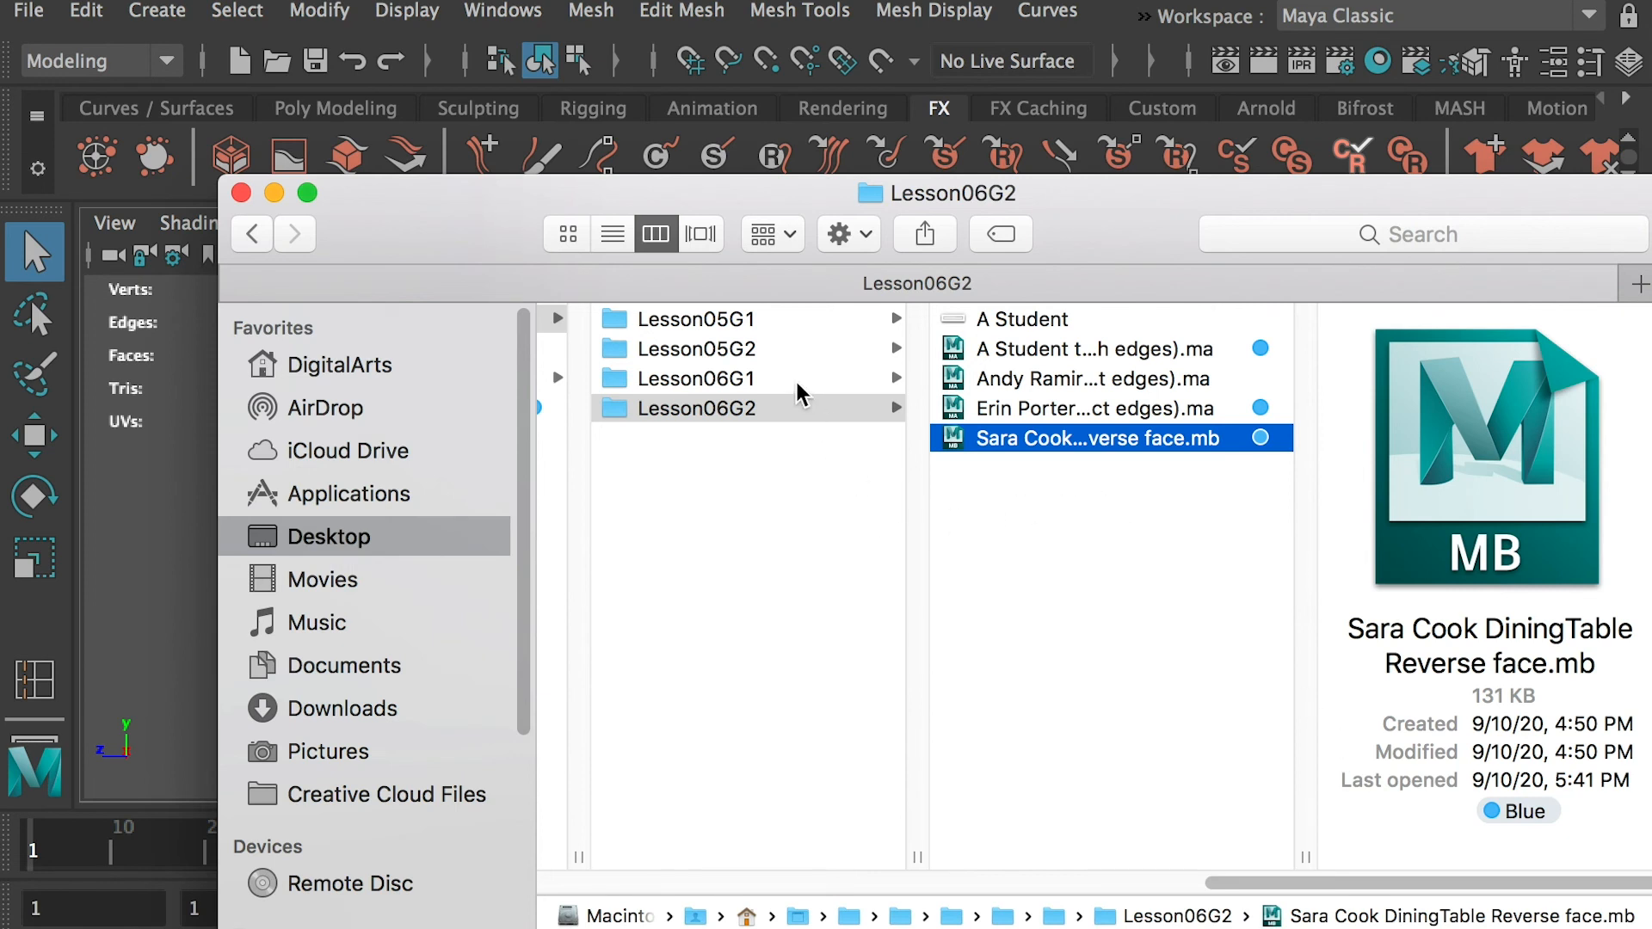